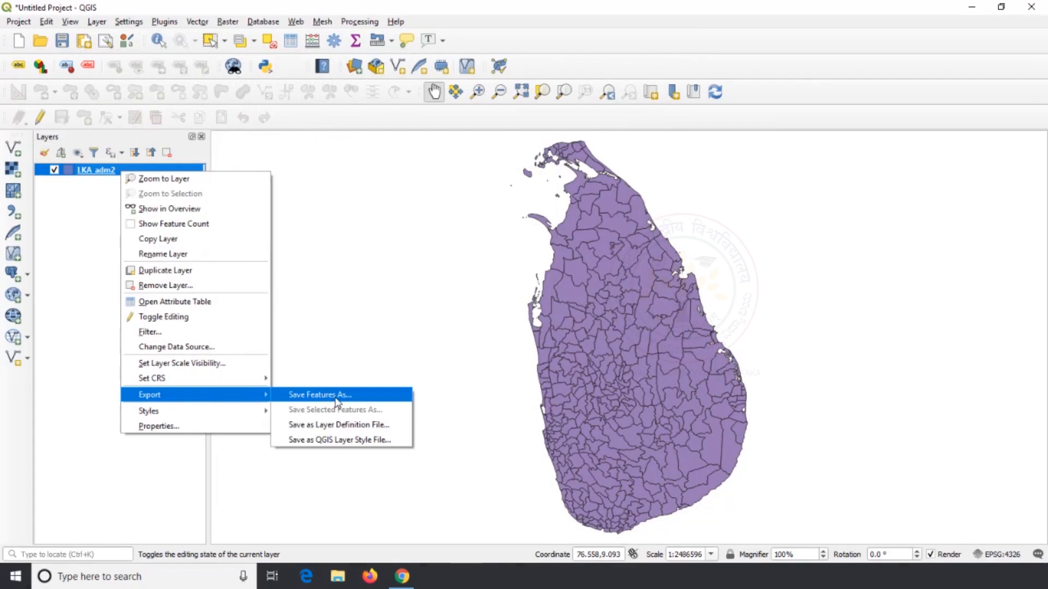
# Start exporting the LKA_adm2 features to an ESRI Shapefile named Pro_Admin in the LKA_adm folder on the Desktop
pyautogui.click(333, 397)
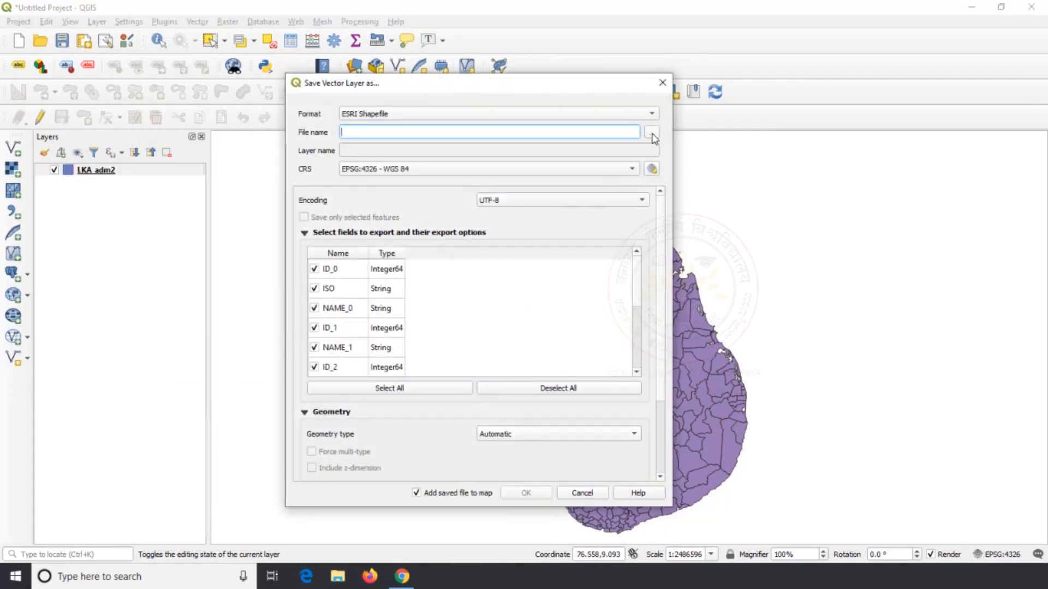
pyautogui.click(651, 133)
pyautogui.click(370, 202)
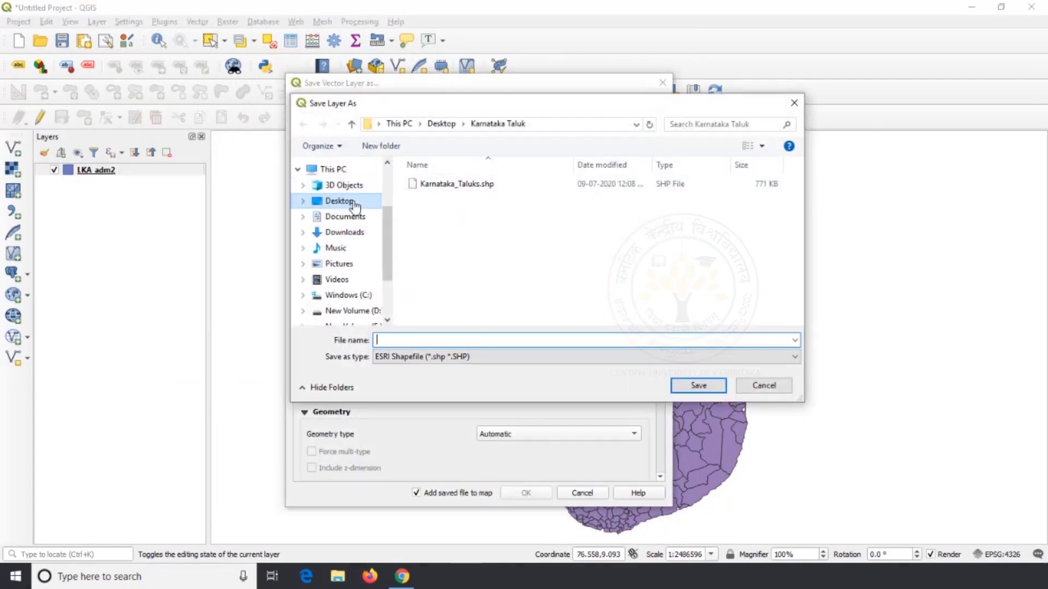
pyautogui.click(547, 281)
pyautogui.scroll(-5, 547, 281)
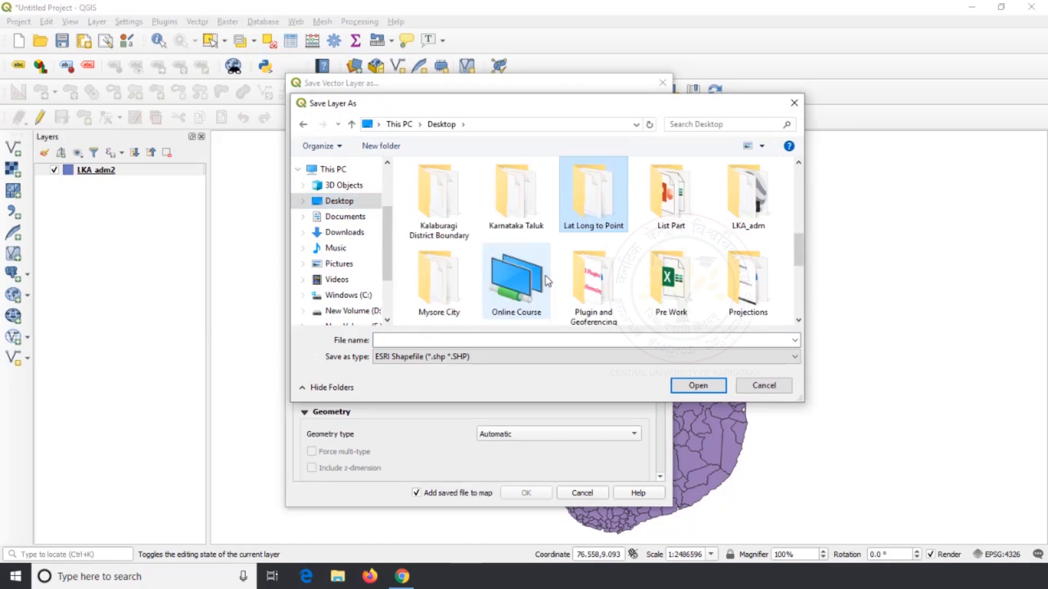
pyautogui.doubleClick(748, 187)
pyautogui.click(437, 340)
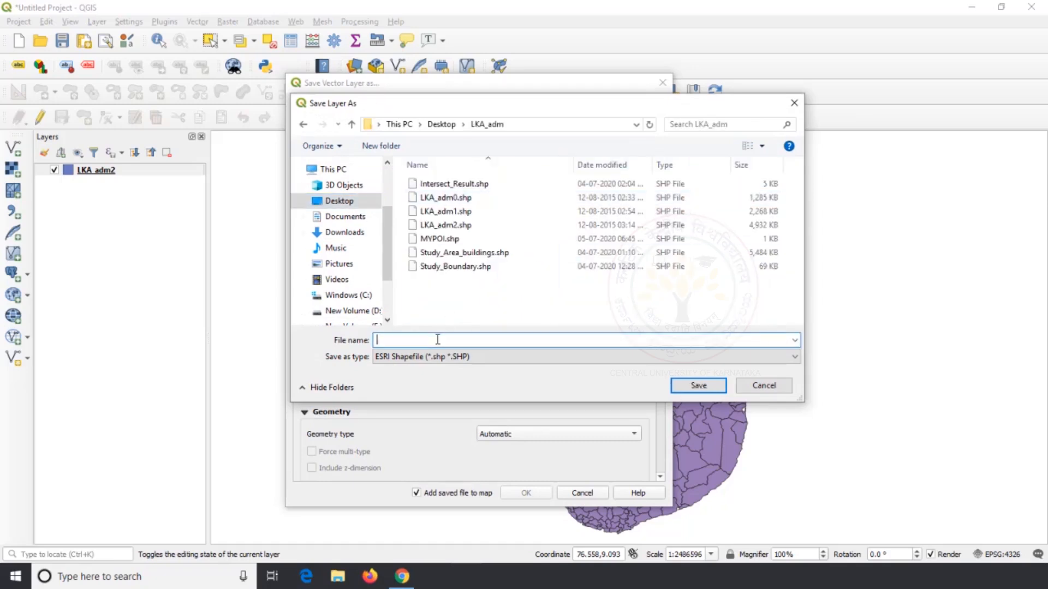
pyautogui.write('Pro_Admin')
pyautogui.click(698, 386)
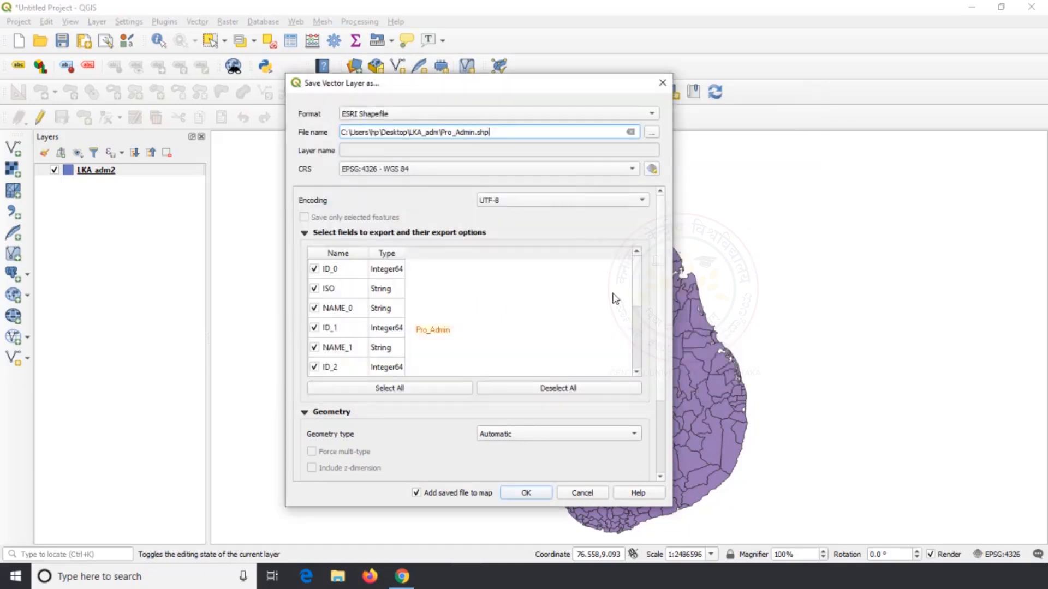
# Set the export's coordinate reference system to WGS 84 / UTM zone 44N (EPSG:32644) and run the export
pyautogui.click(651, 170)
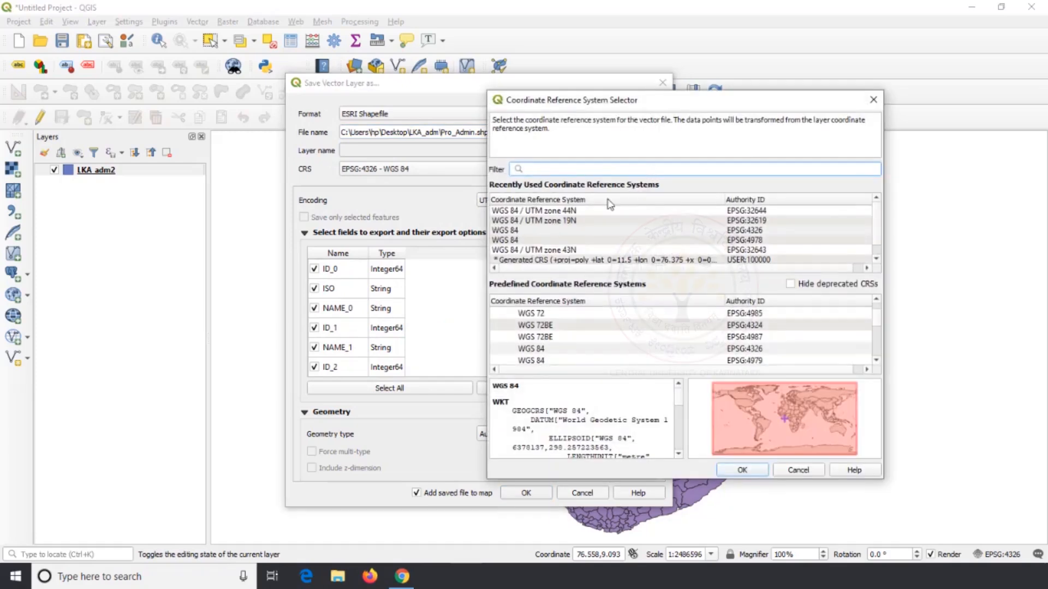
pyautogui.click(584, 212)
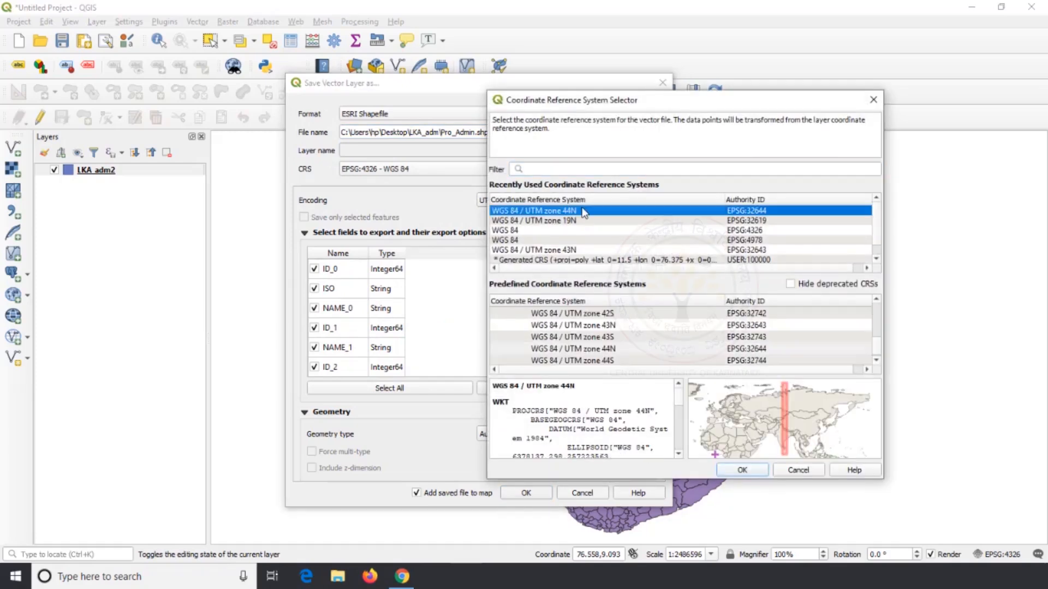
pyautogui.click(733, 471)
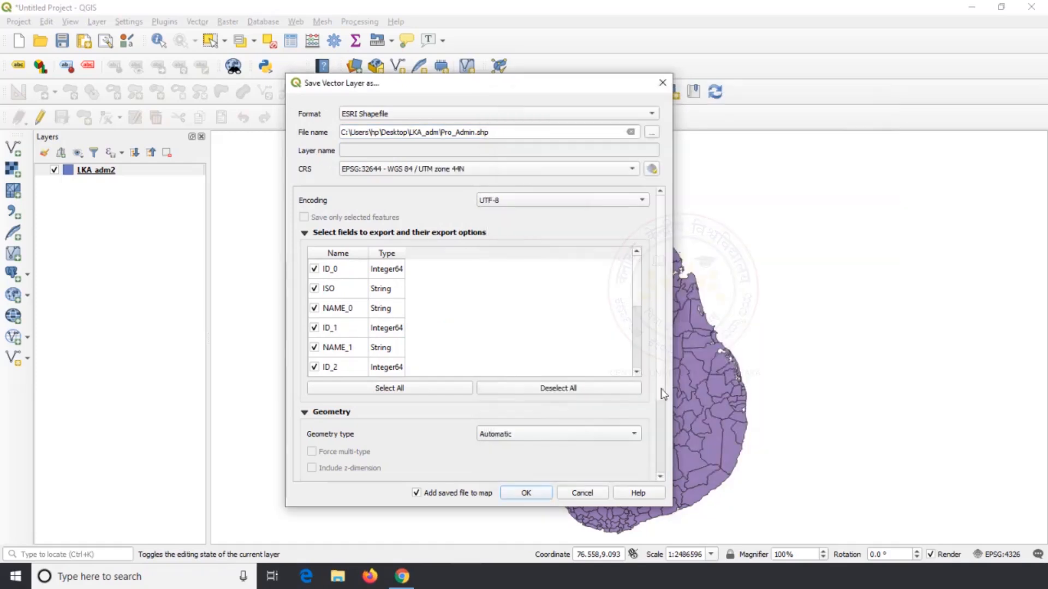
pyautogui.click(519, 494)
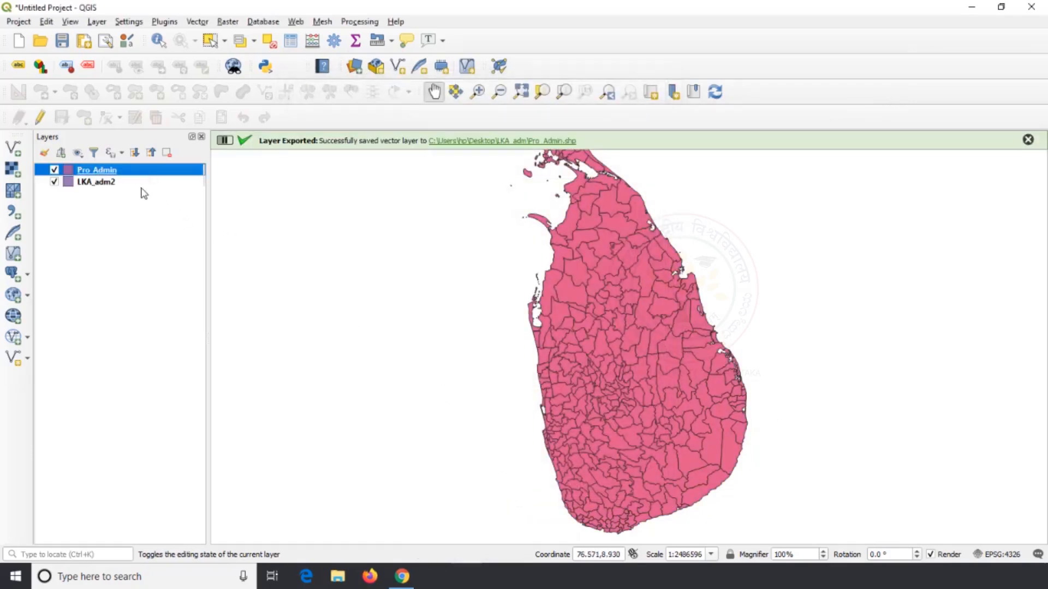
# Start a new project without saving the current one and add Pro_Admin.shp from the LKA_adm folder as a vector layer
pyautogui.click(18, 40)
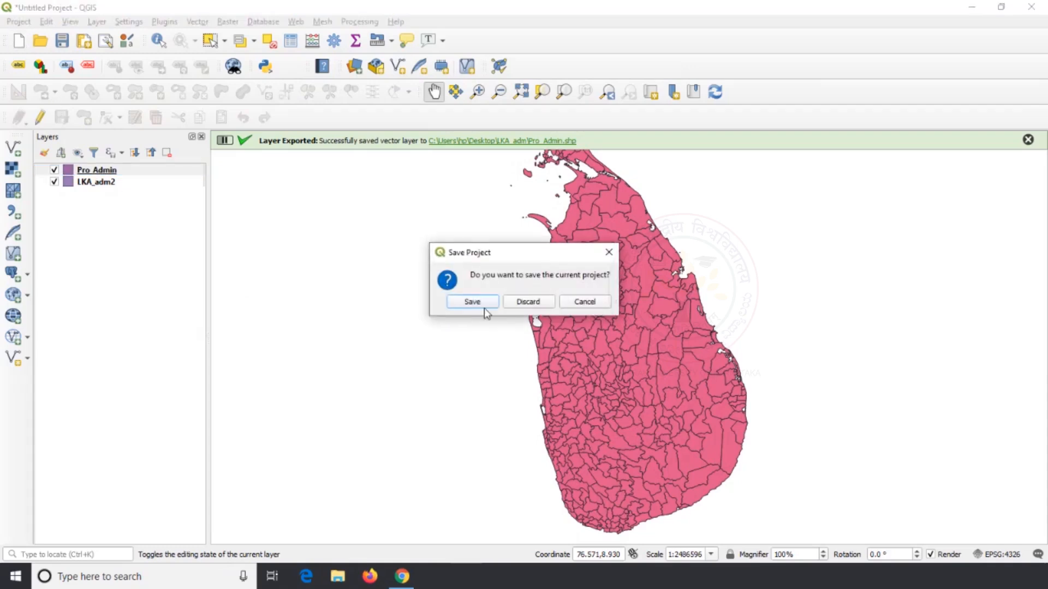
pyautogui.click(517, 302)
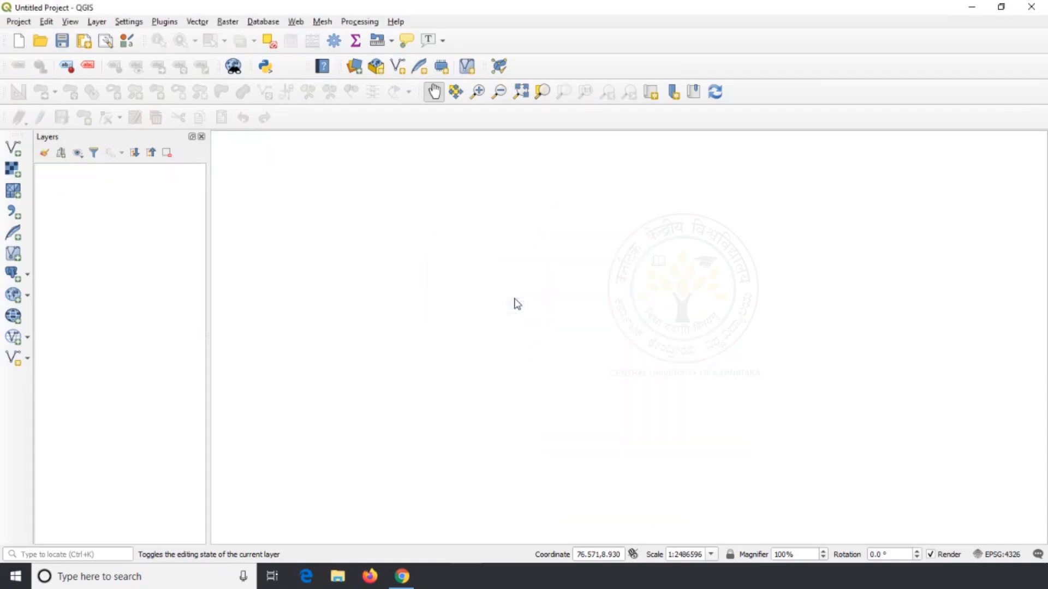
pyautogui.click(13, 149)
pyautogui.click(782, 230)
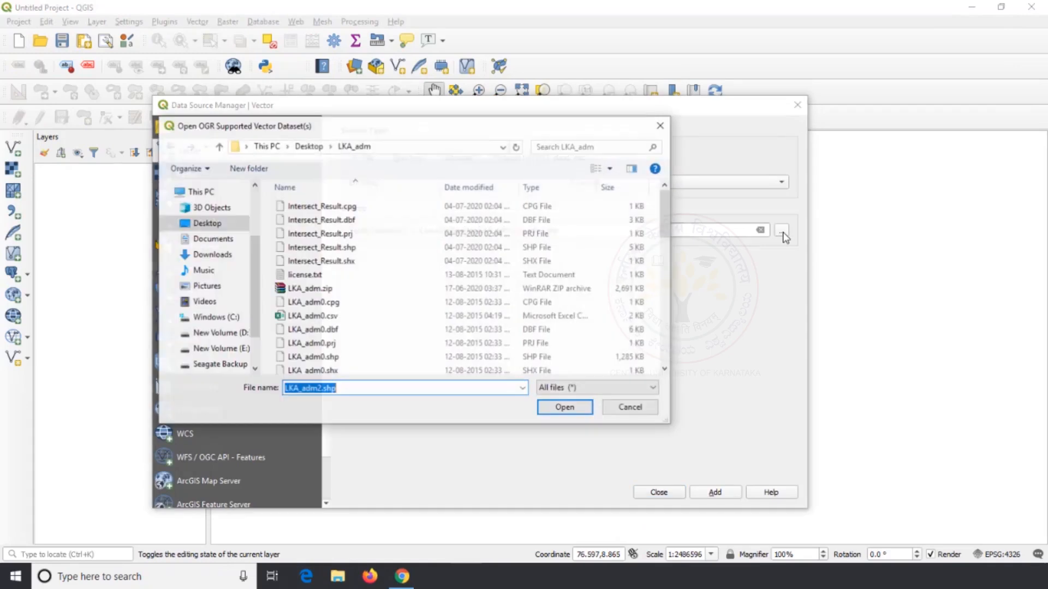
pyautogui.scroll(-8, 436, 300)
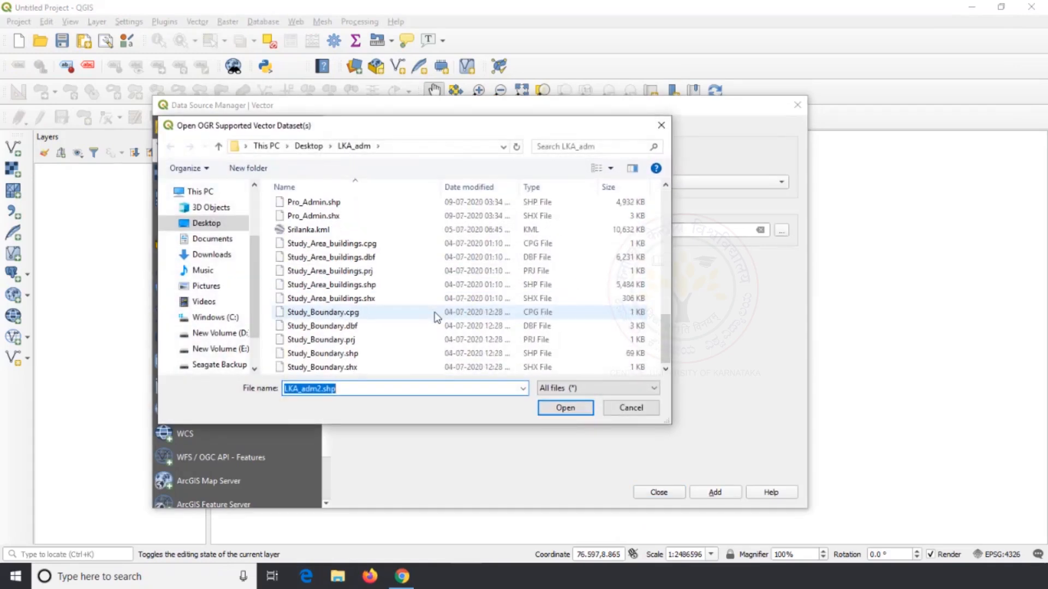
pyautogui.scroll(3, 435, 318)
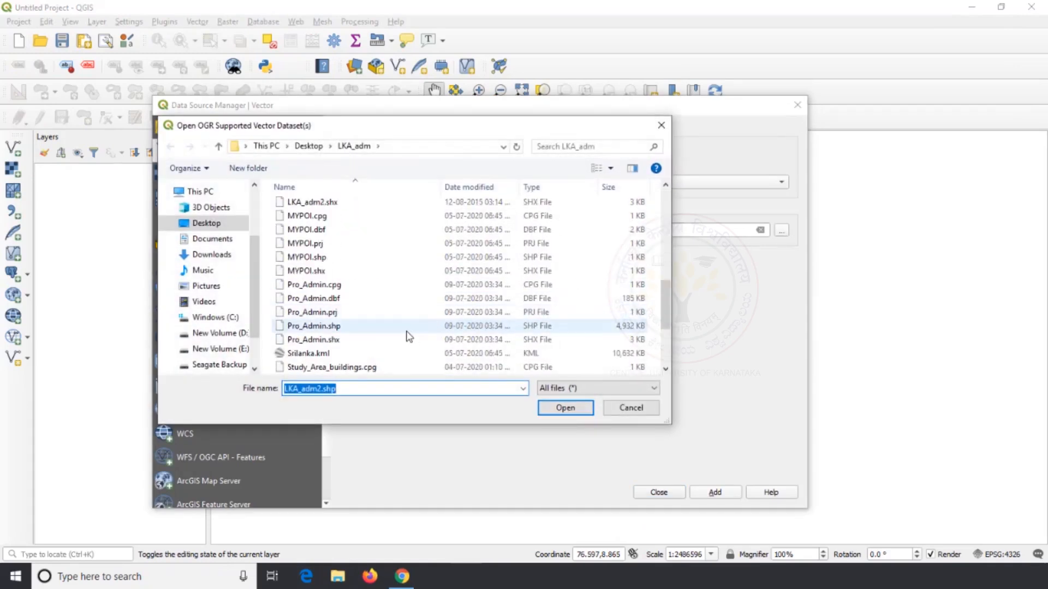
pyautogui.click(408, 327)
pyautogui.click(565, 408)
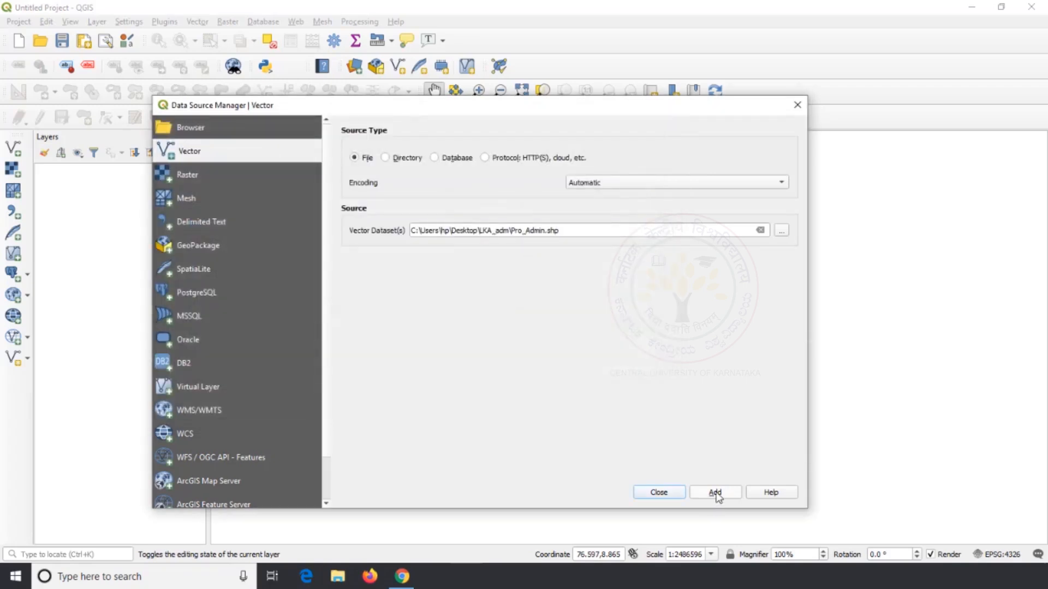
pyautogui.click(715, 492)
pyautogui.click(652, 492)
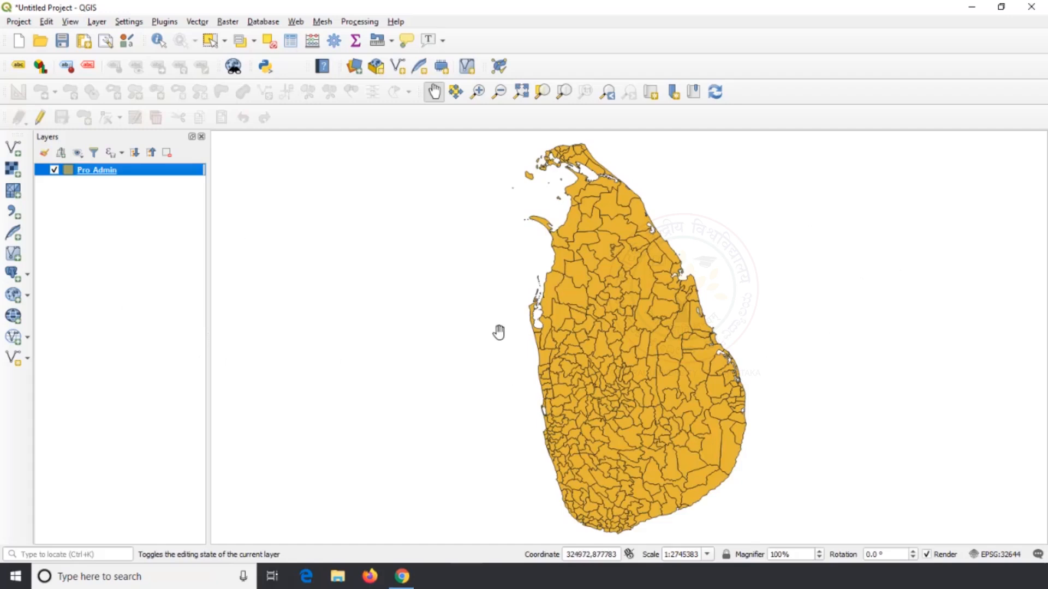
# Run the Centroids geometry tool on the Pro_Admin layer, with a temporary layer as output
pyautogui.moveTo(499, 329); pyautogui.dragTo(481, 340)
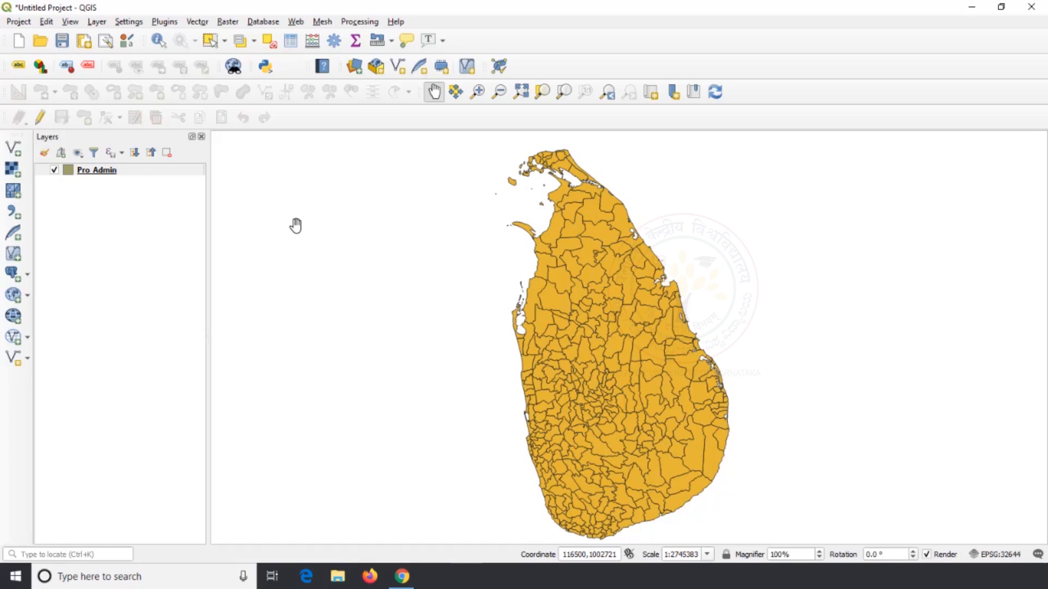
pyautogui.click(196, 22)
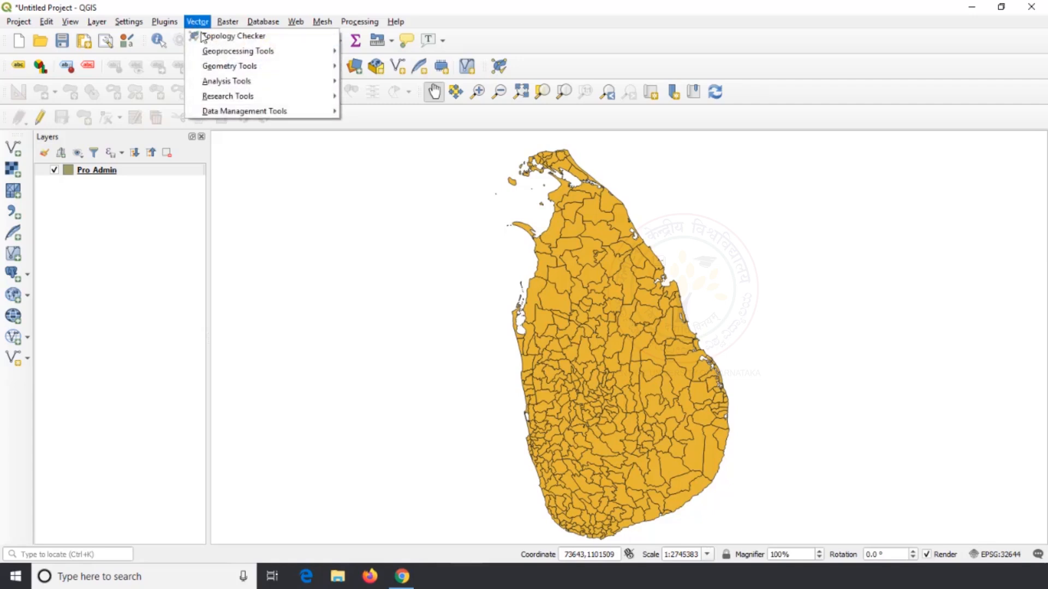
pyautogui.moveTo(225, 68)
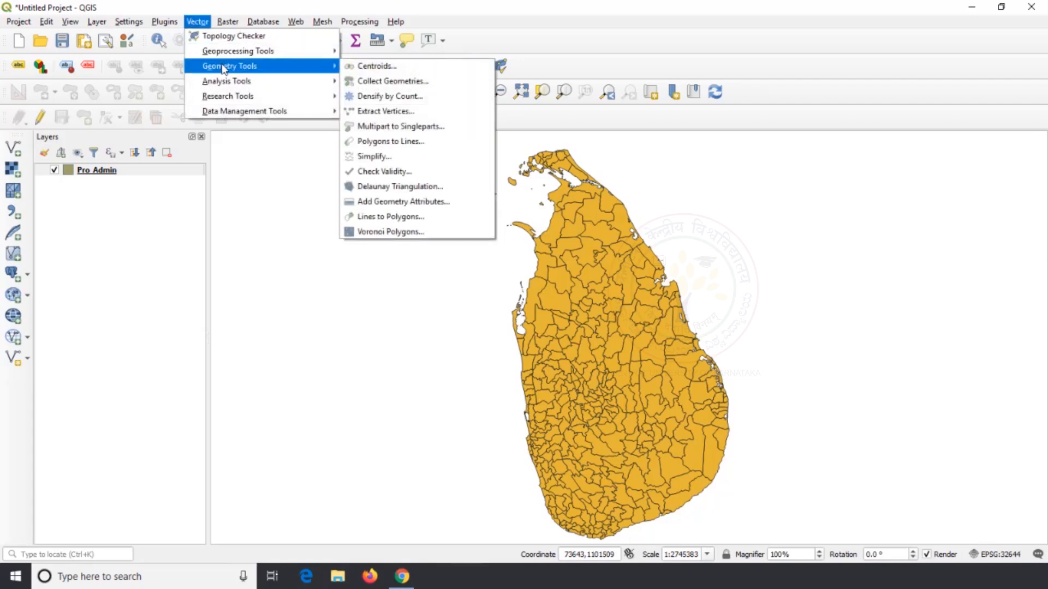
pyautogui.click(406, 67)
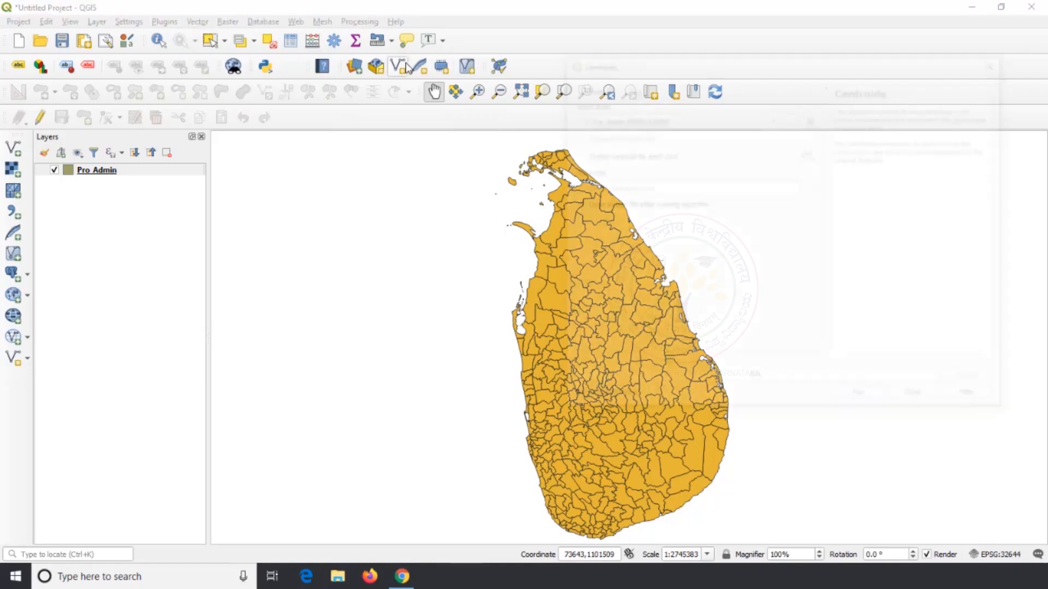
pyautogui.moveTo(693, 70); pyautogui.dragTo(728, 90)
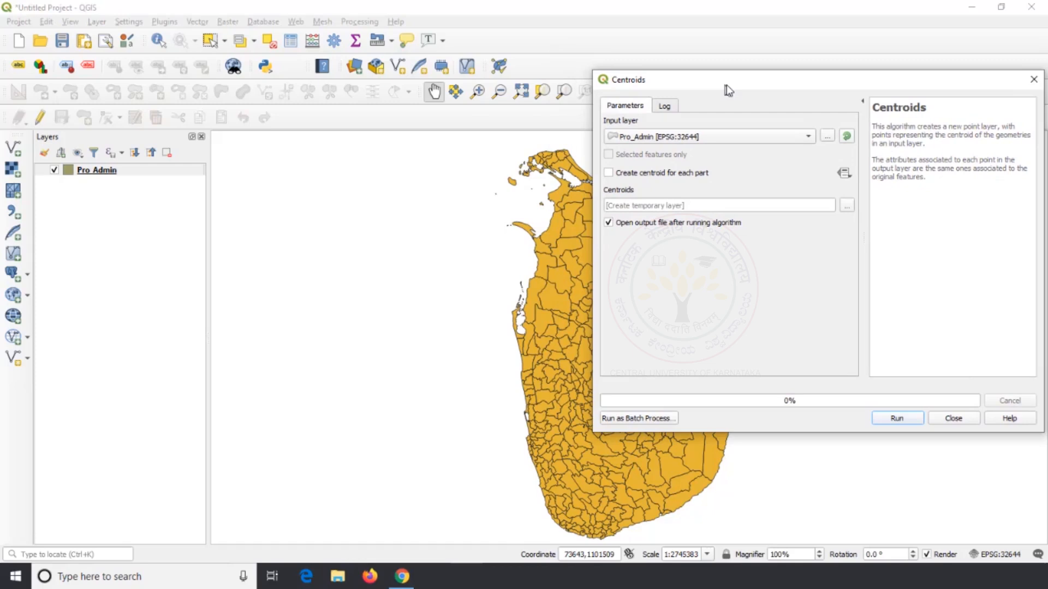
pyautogui.moveTo(726, 88); pyautogui.dragTo(729, 87)
pyautogui.click(768, 138)
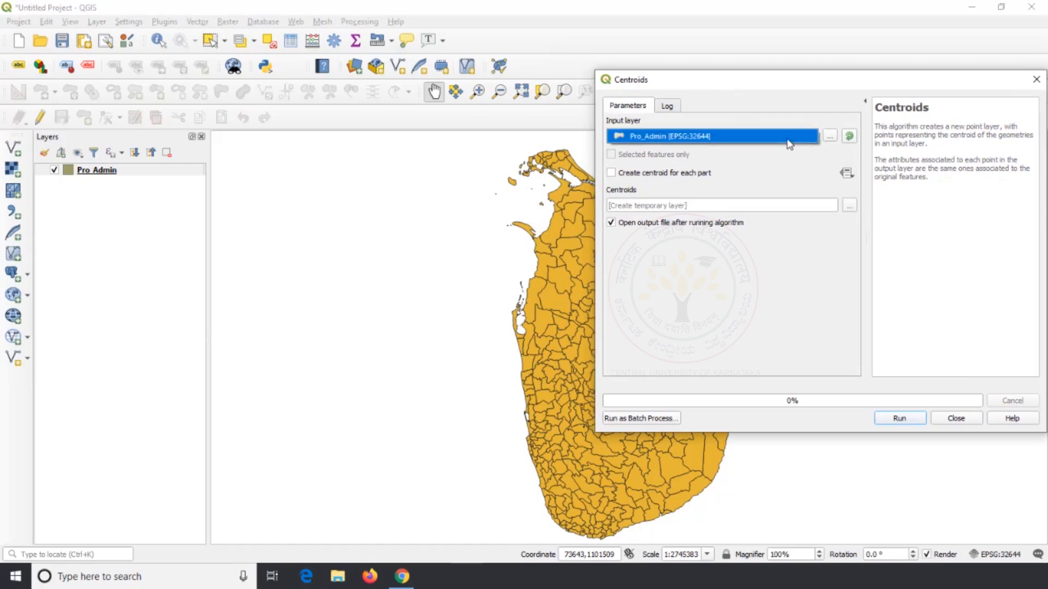
pyautogui.click(769, 144)
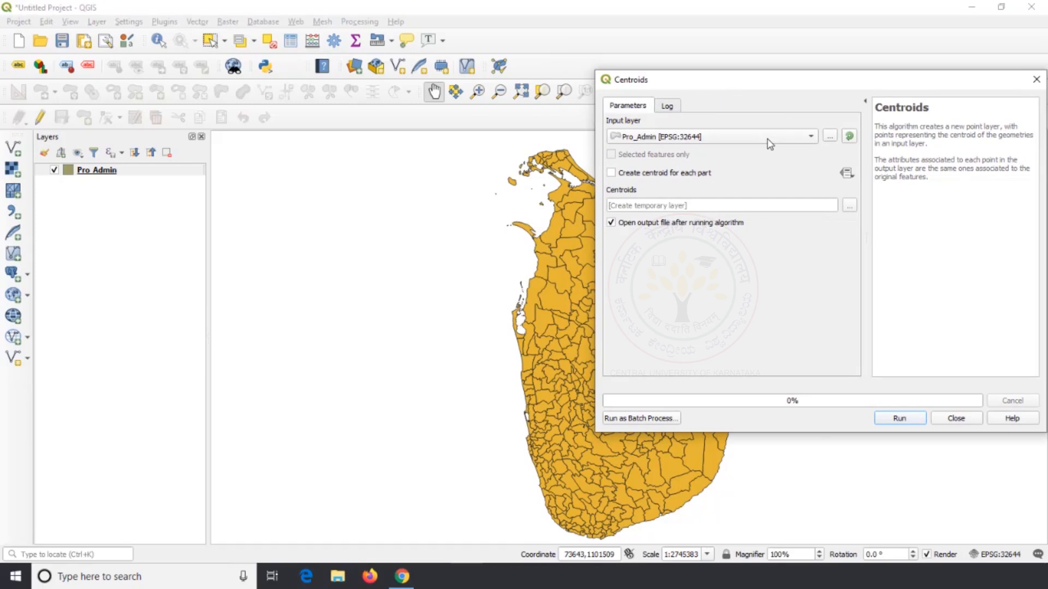
pyautogui.click(887, 419)
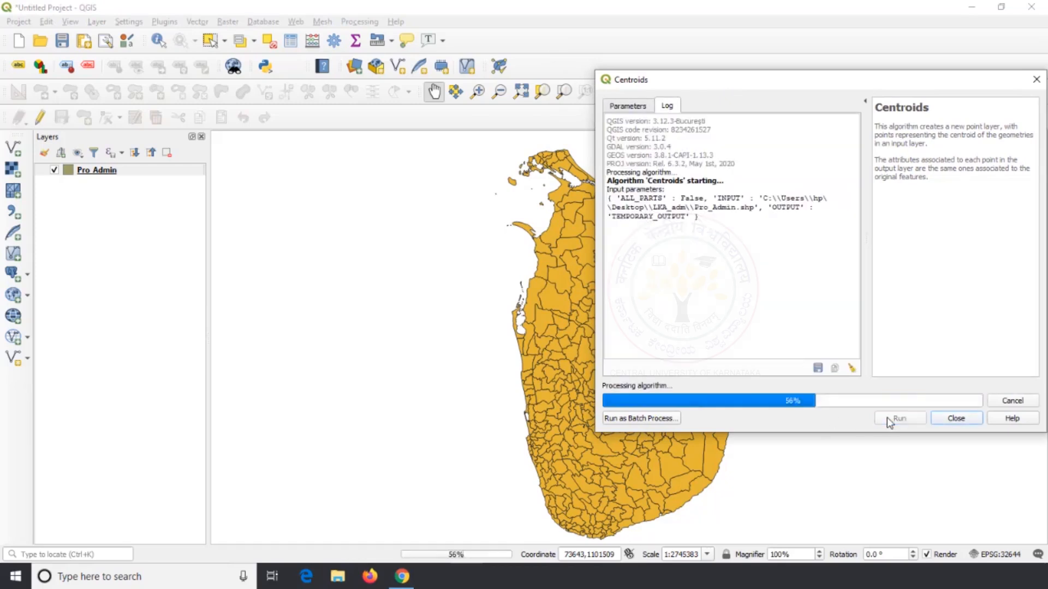
pyautogui.click(955, 418)
# Open the attribute table of the Centroids layer and look through its columns and records
pyautogui.scroll(1, 546, 230)
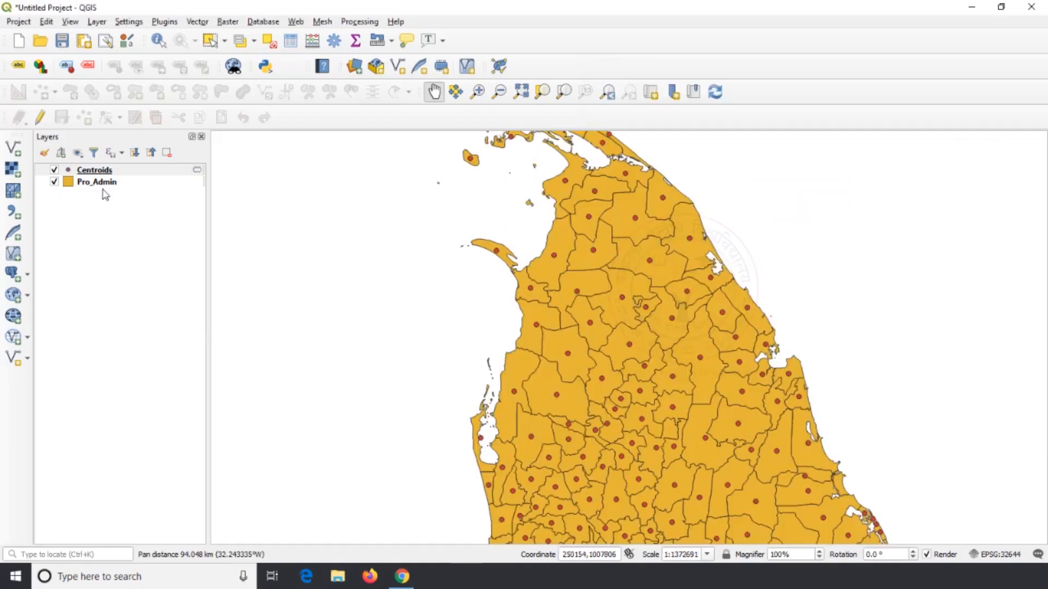
pyautogui.rightClick(91, 171)
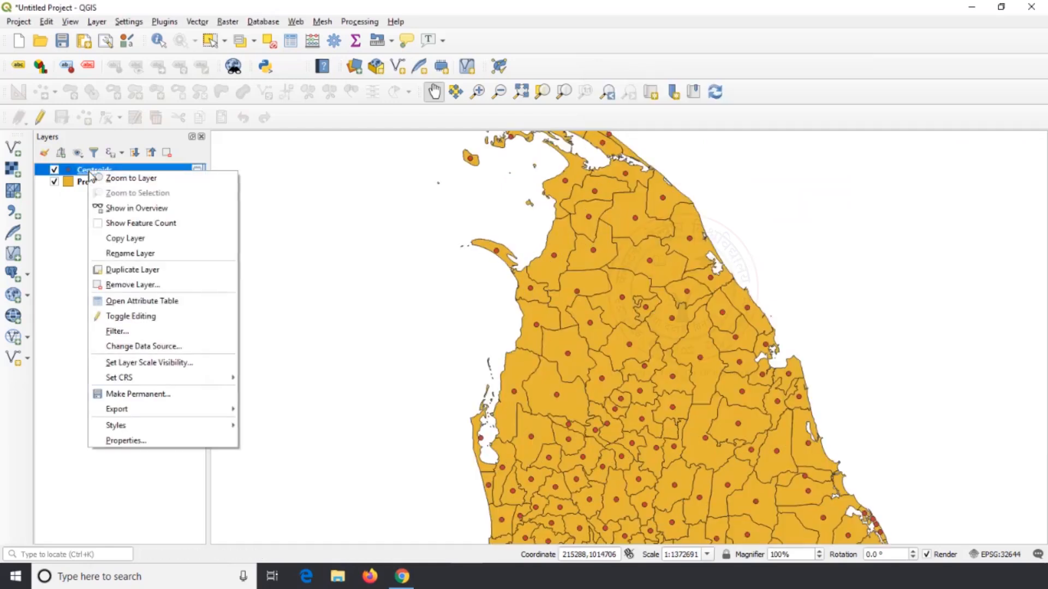
pyautogui.click(143, 301)
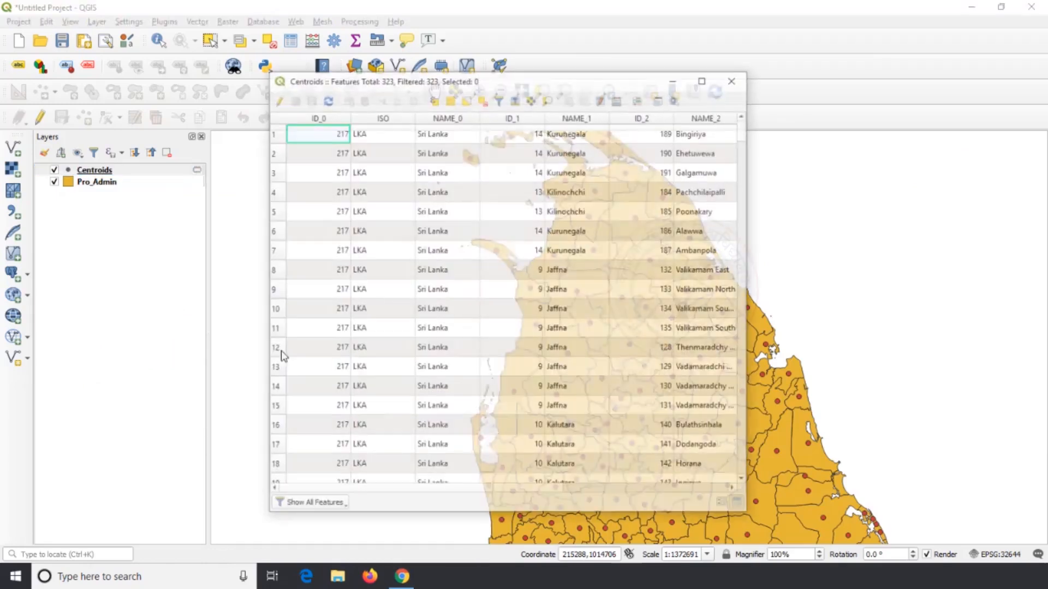
pyautogui.moveTo(749, 341); pyautogui.dragTo(1016, 342)
pyautogui.scroll(-20, 653, 313)
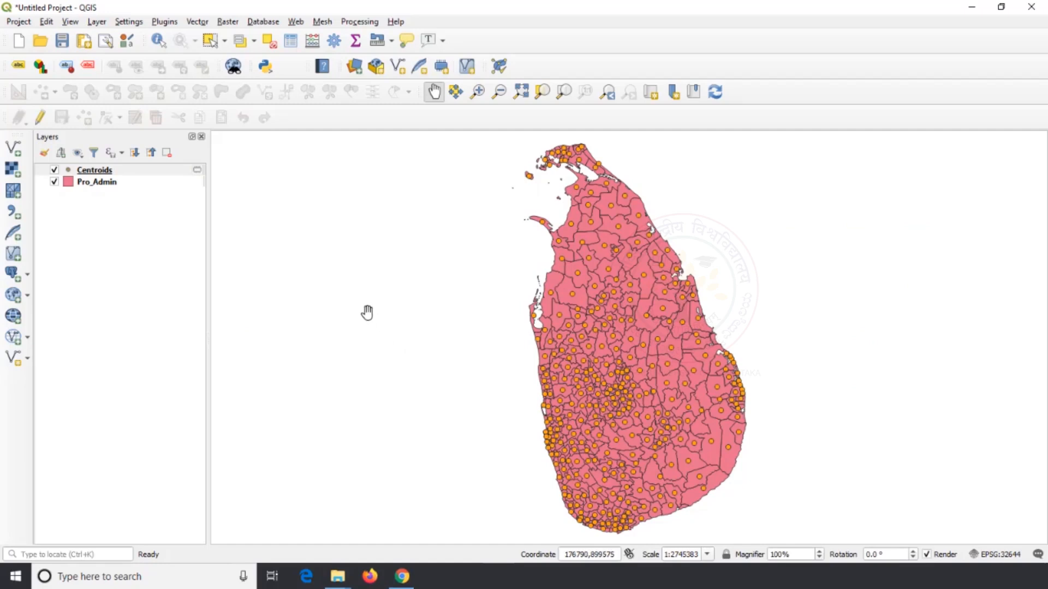
# Hide the Centroids layer and start the Collect Geometries tool with Pro_Admin as the input layer
pyautogui.click(54, 169)
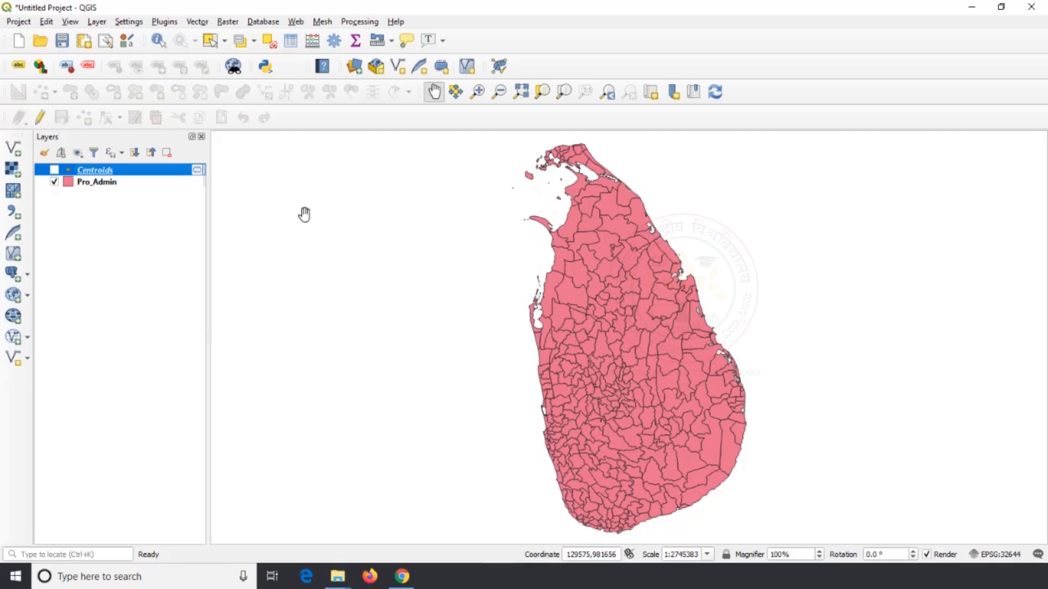
pyautogui.click(195, 21)
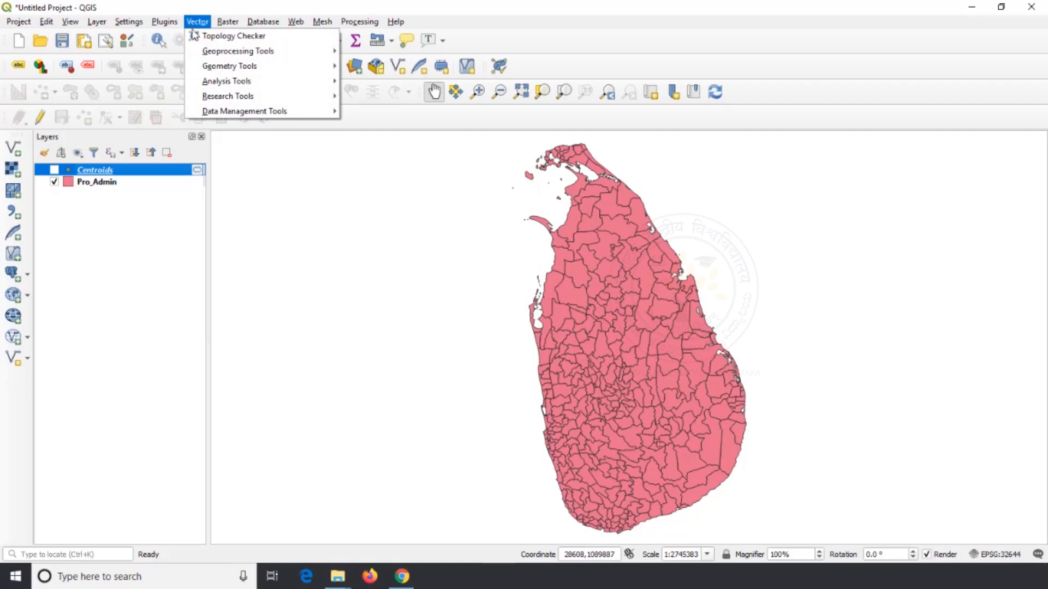
pyautogui.moveTo(248, 68)
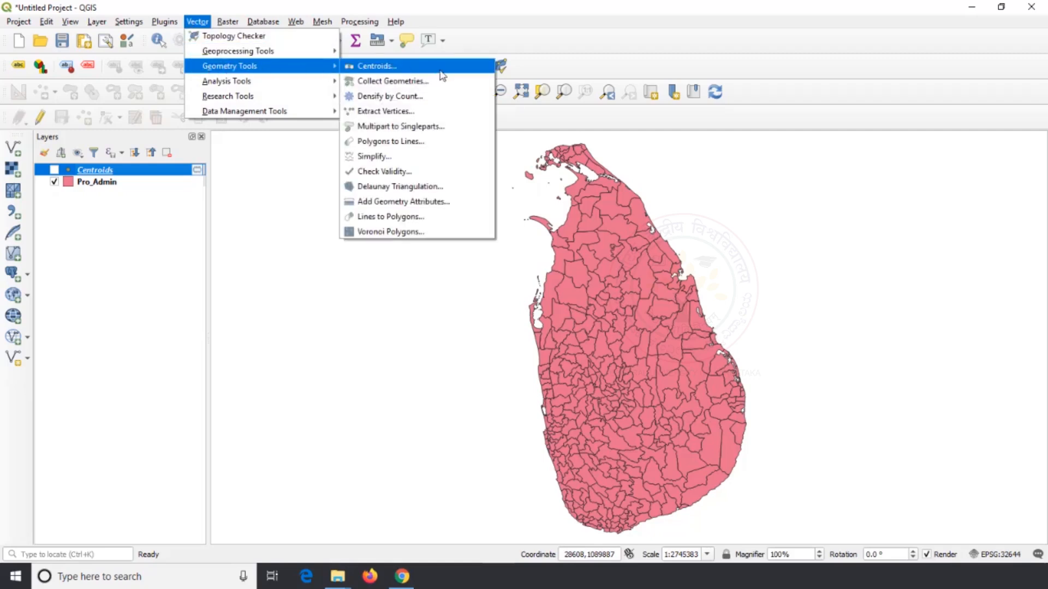
pyautogui.click(443, 87)
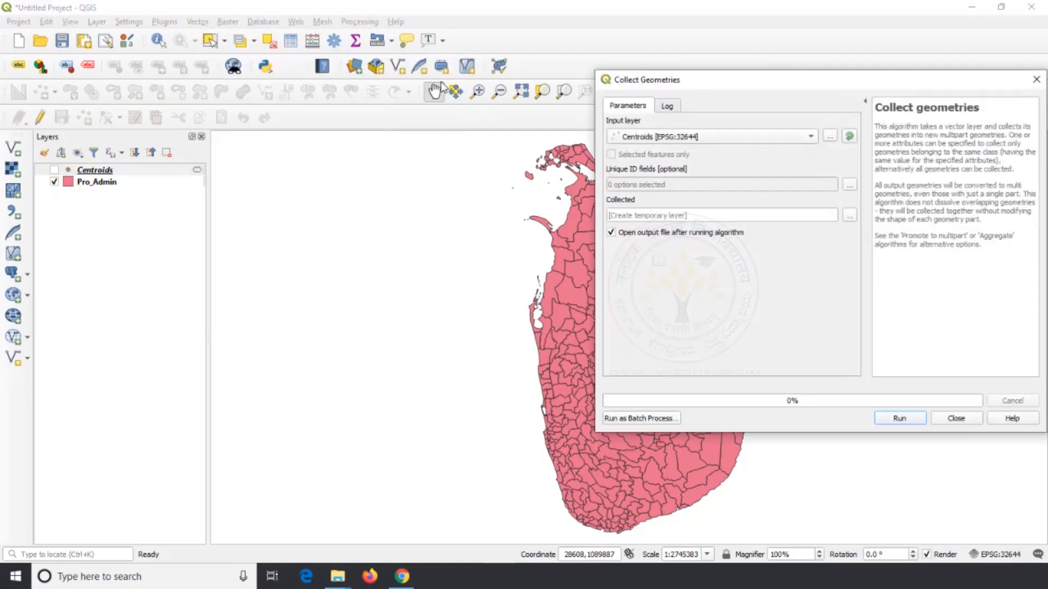
pyautogui.moveTo(782, 80); pyautogui.dragTo(486, 83)
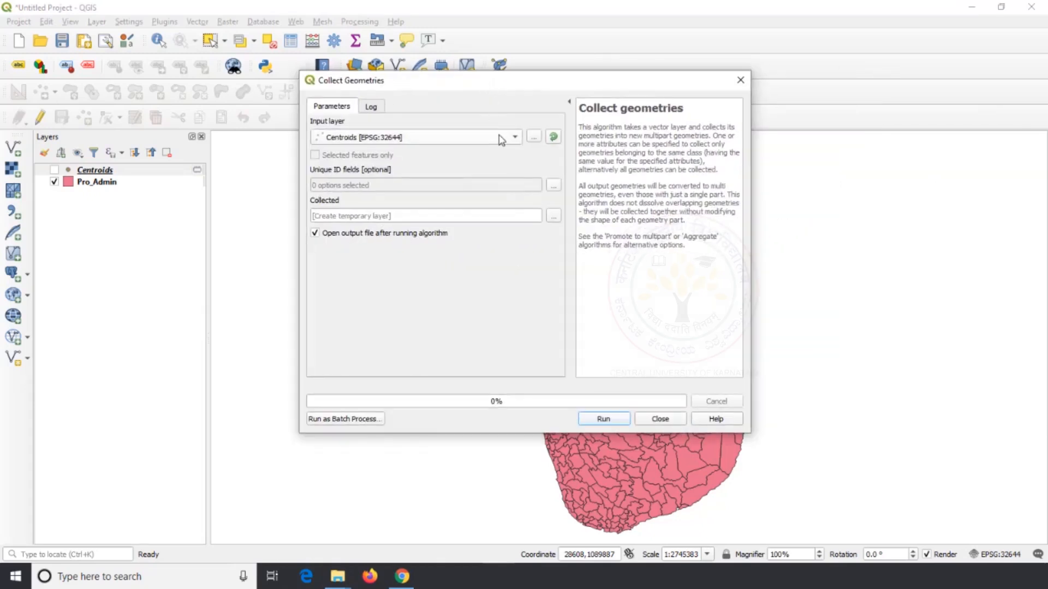
pyautogui.click(501, 137)
pyautogui.click(401, 153)
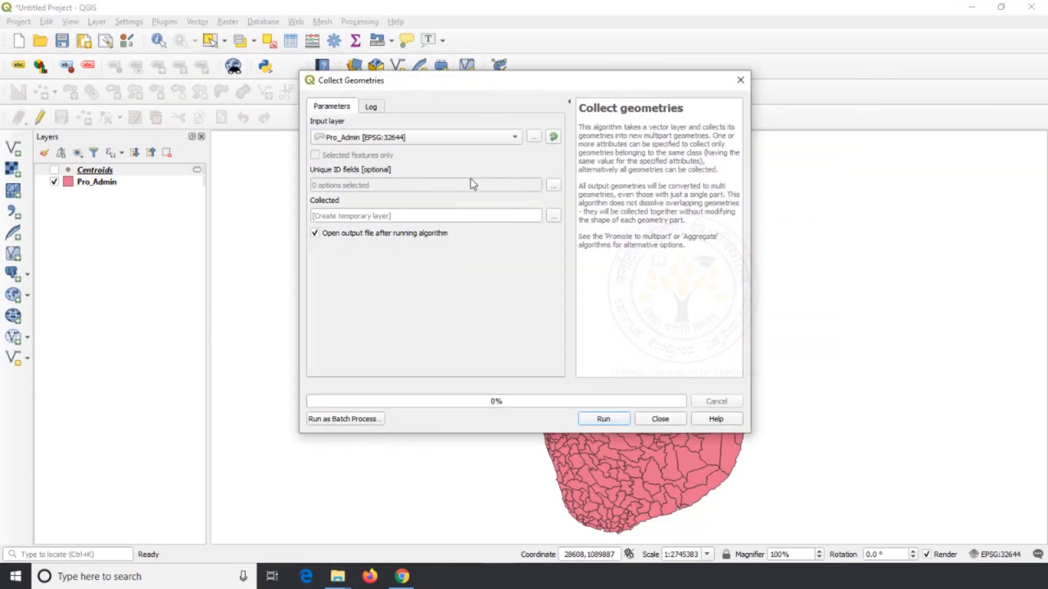
# Choose NAME_1 as the unique ID field and run Collect Geometries with a temporary layer as output
pyautogui.click(553, 186)
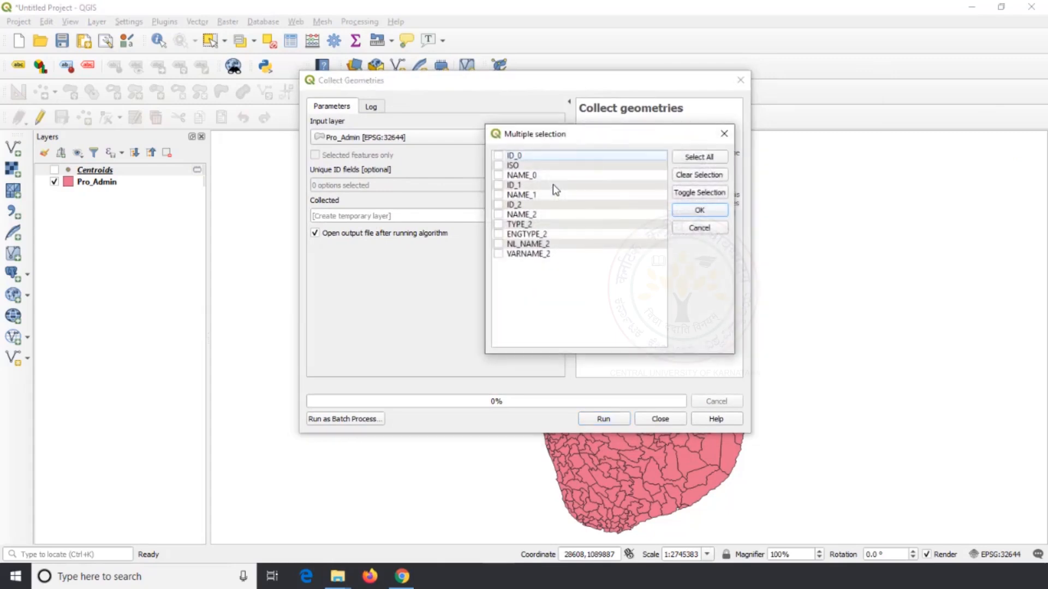
pyautogui.click(499, 195)
pyautogui.click(572, 196)
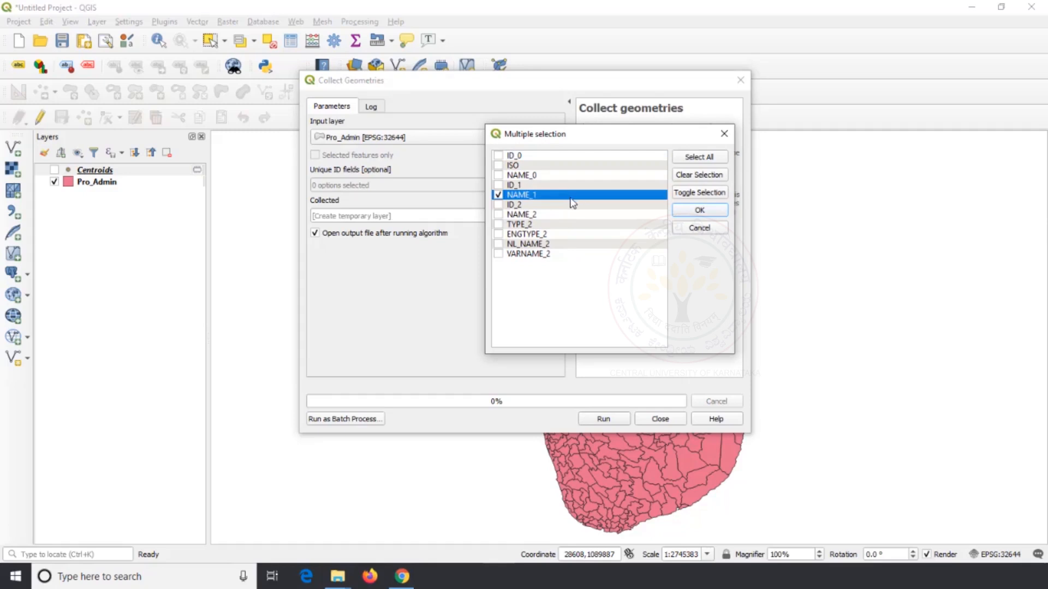
pyautogui.click(677, 214)
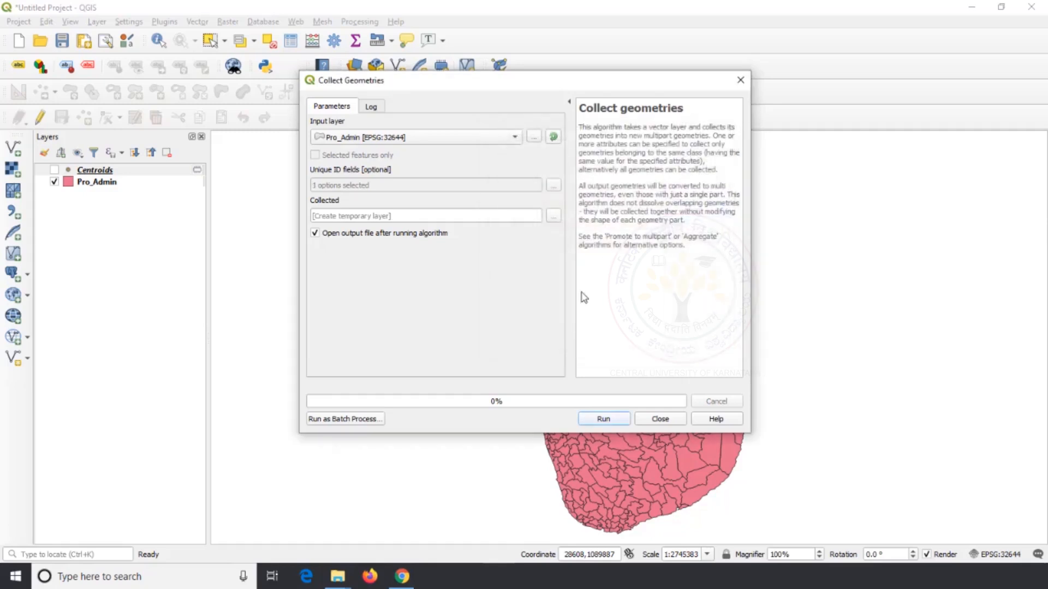
pyautogui.click(607, 418)
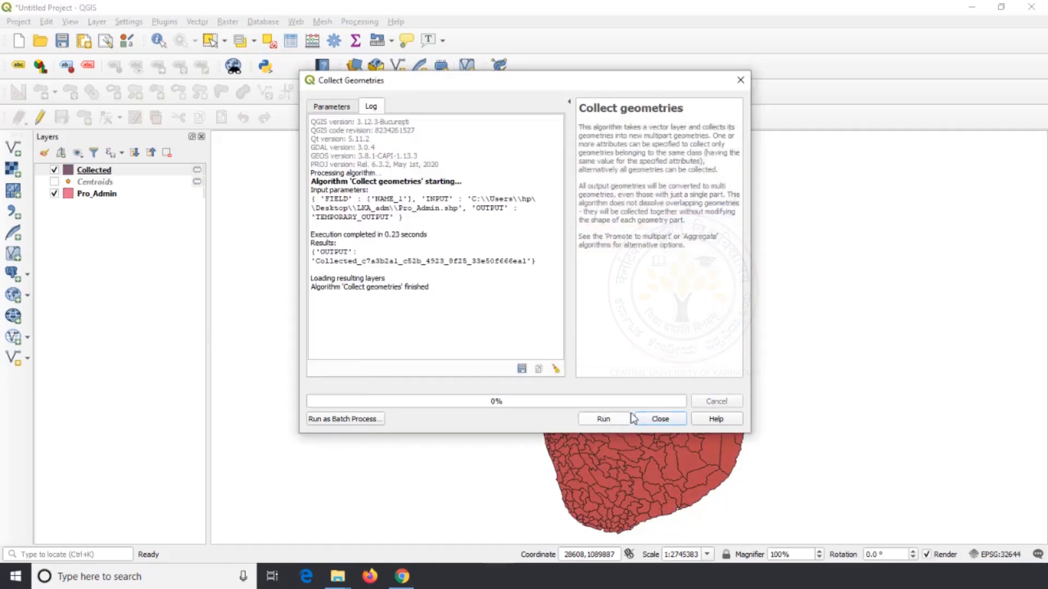
pyautogui.click(660, 419)
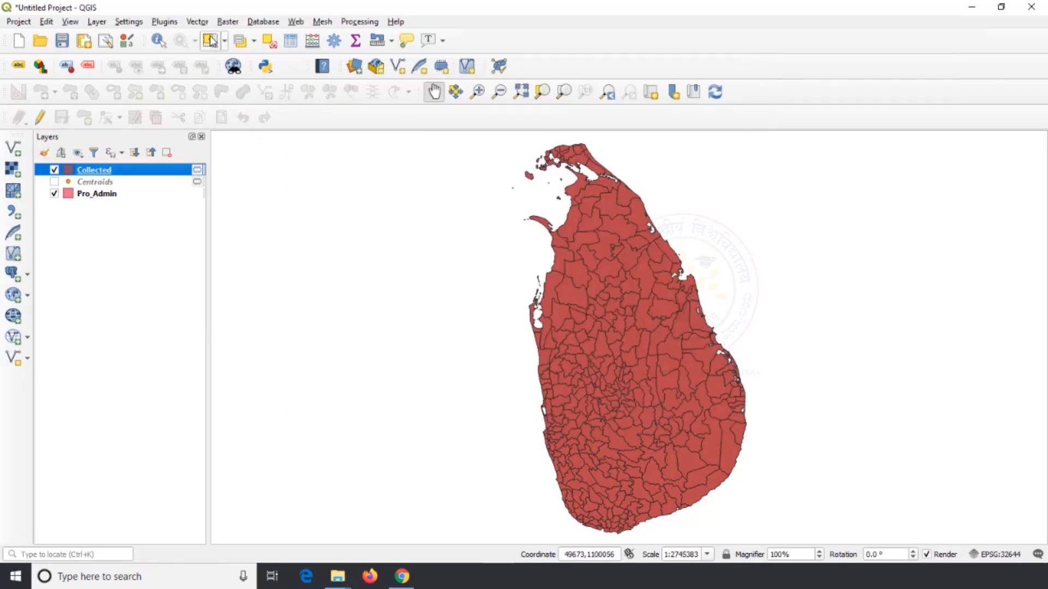
# Select several areas of the Collected layer one after another on the map to inspect how the divisions are grouped
pyautogui.click(210, 41)
pyautogui.click(674, 391)
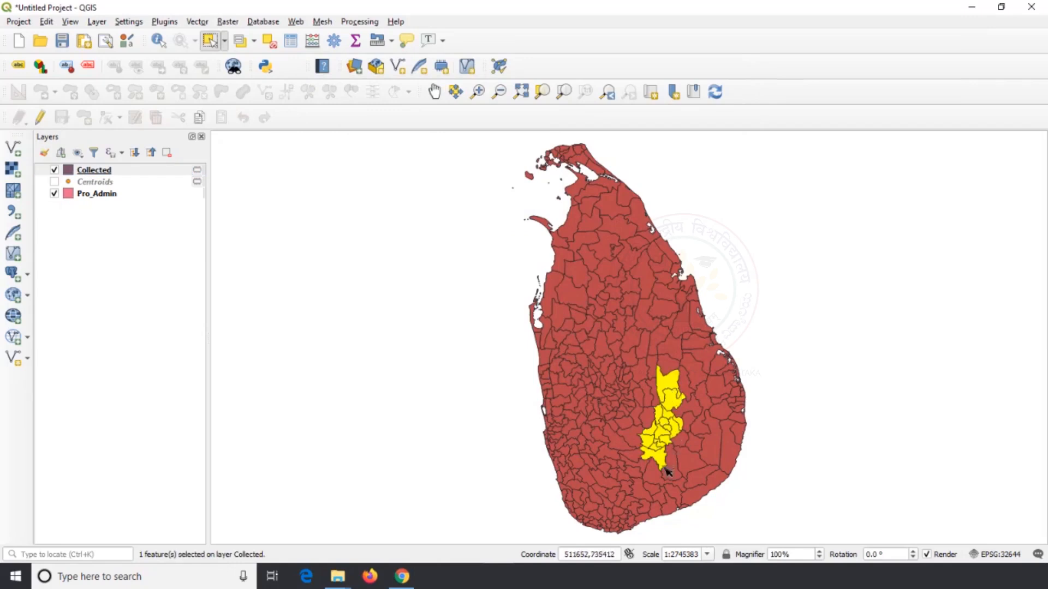
pyautogui.click(631, 488)
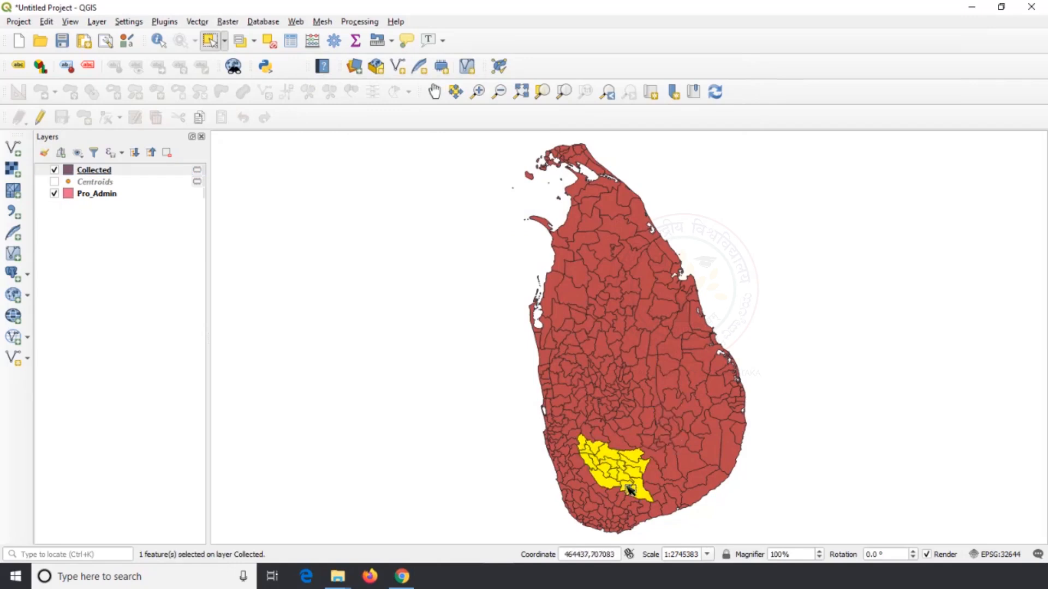
pyautogui.click(573, 360)
pyautogui.click(584, 485)
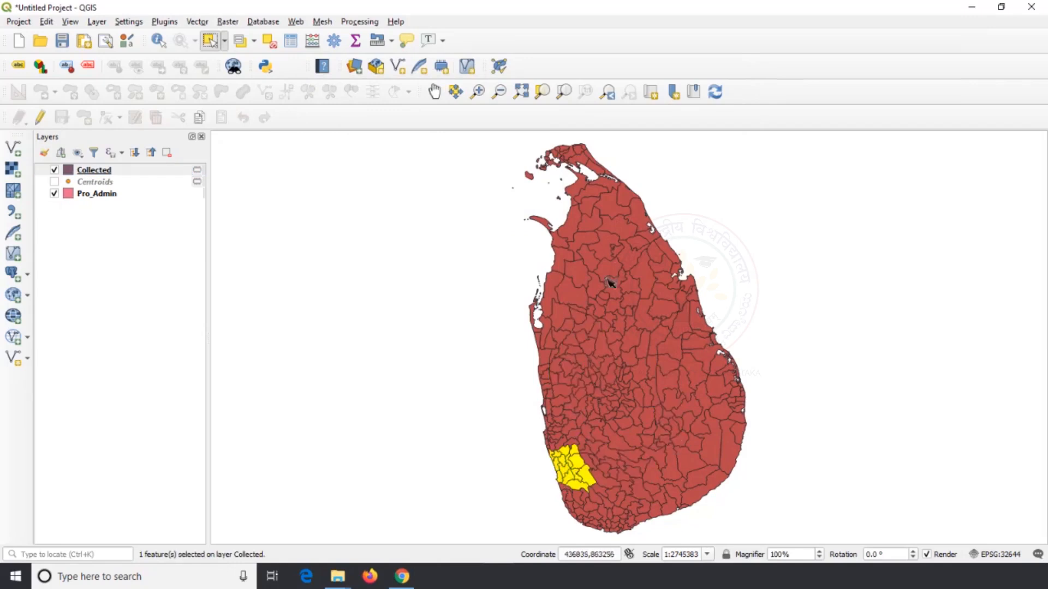
pyautogui.click(578, 240)
pyautogui.click(641, 232)
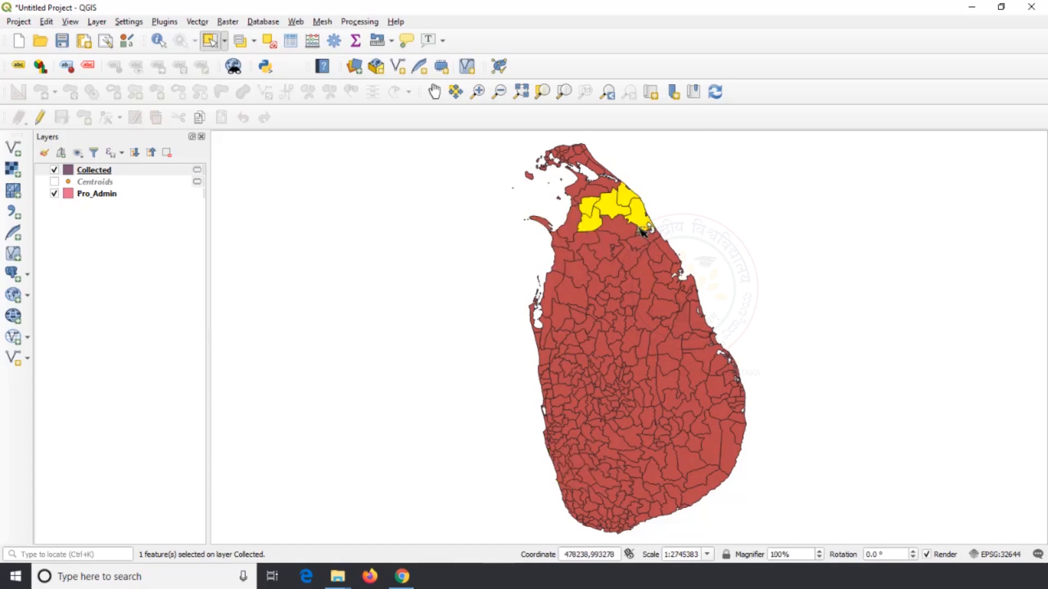
pyautogui.click(718, 453)
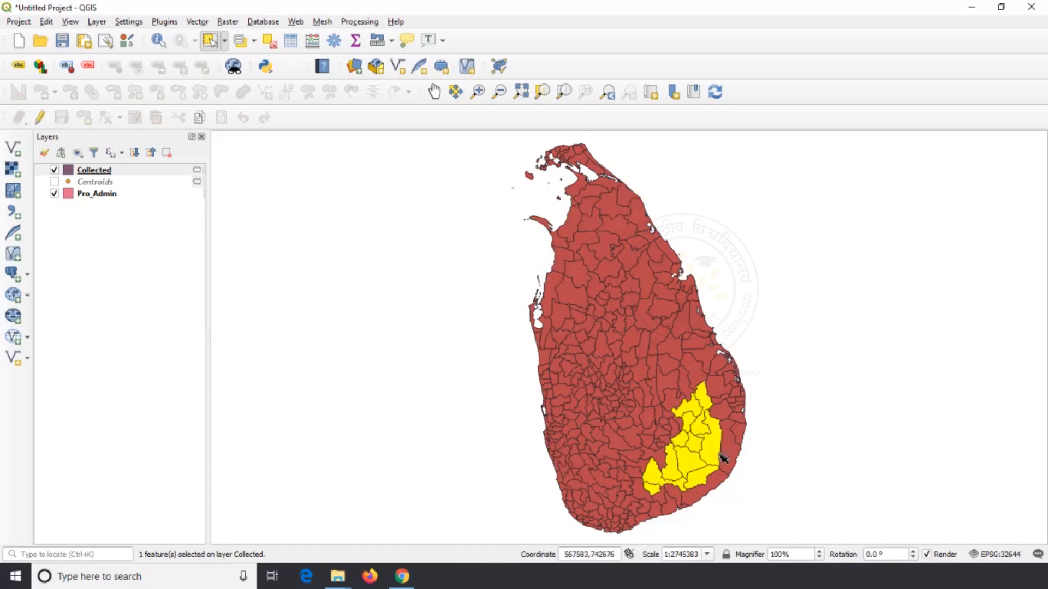
pyautogui.click(723, 378)
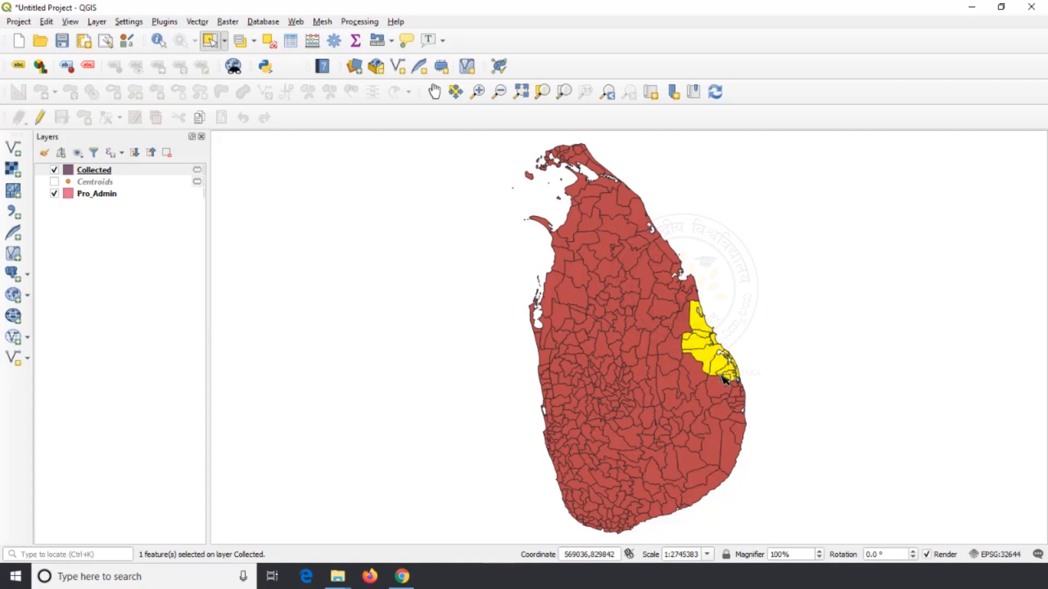
# Open the attribute table of the Collected layer, examine its records and close it
pyautogui.rightClick(109, 173)
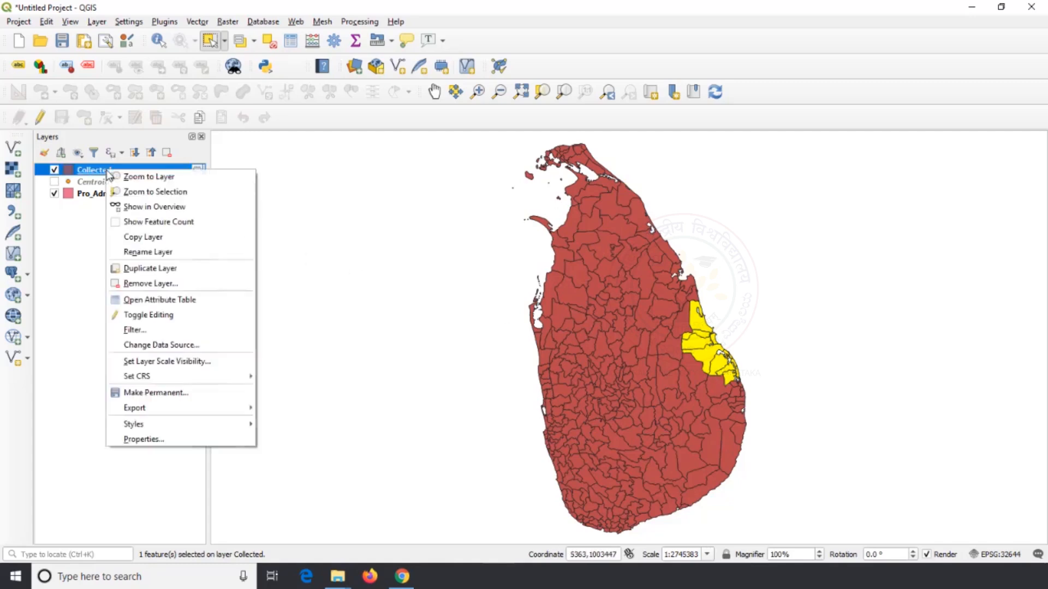
pyautogui.click(159, 300)
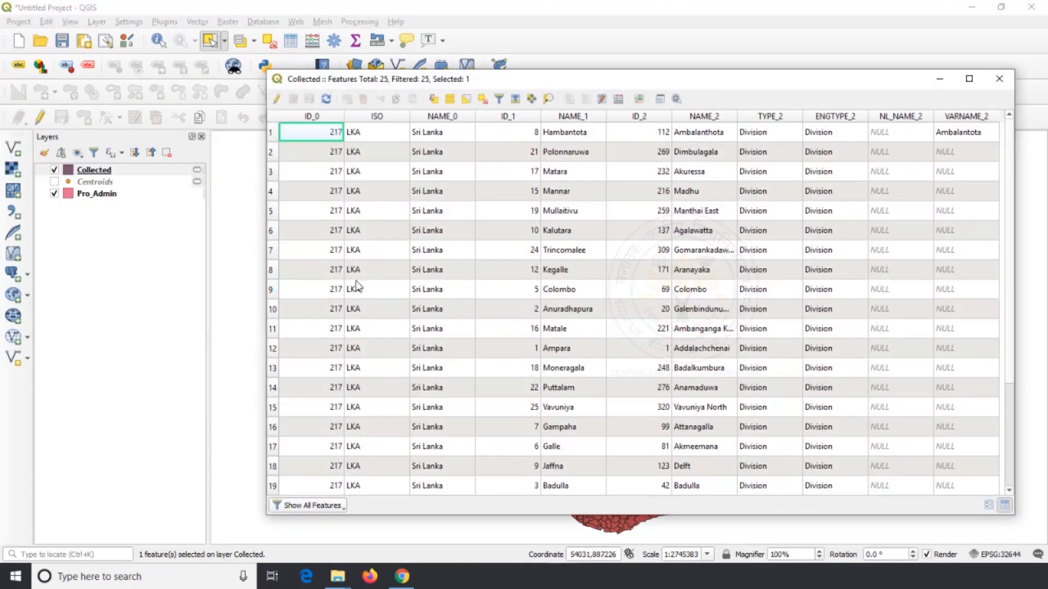
pyautogui.click(999, 79)
# Open the attribute table of the Pro_Admin layer for comparison with the collected records, and close it
pyautogui.rightClick(133, 200)
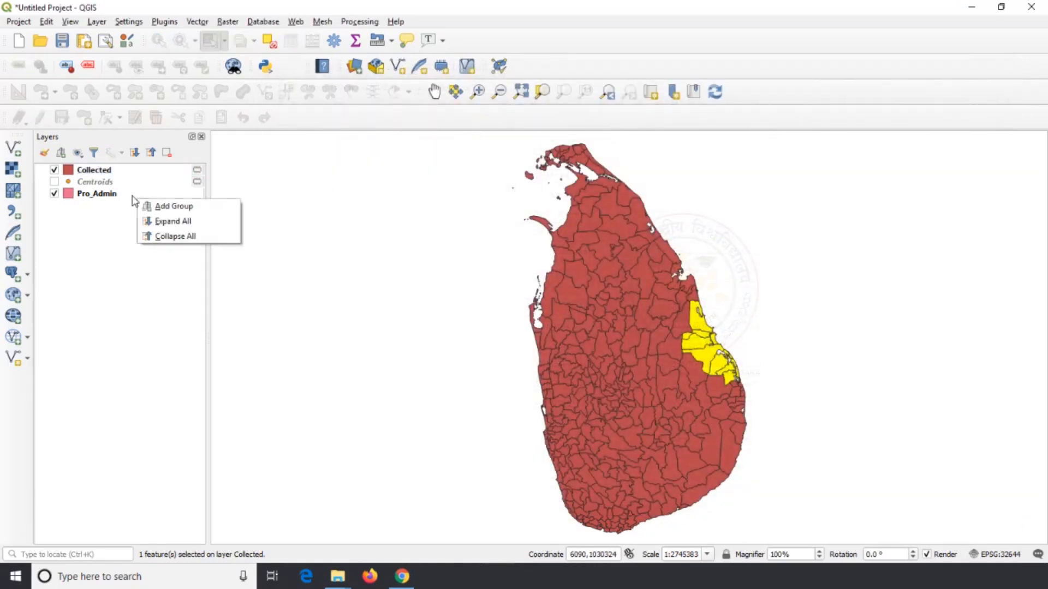
pyautogui.click(132, 196)
pyautogui.rightClick(133, 196)
pyautogui.click(180, 339)
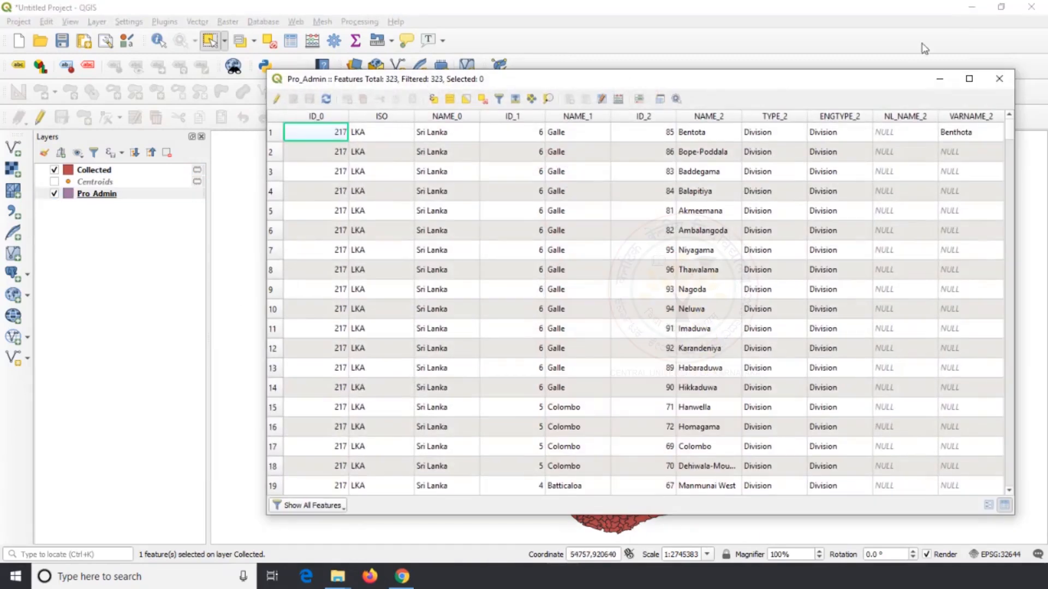
pyautogui.click(999, 78)
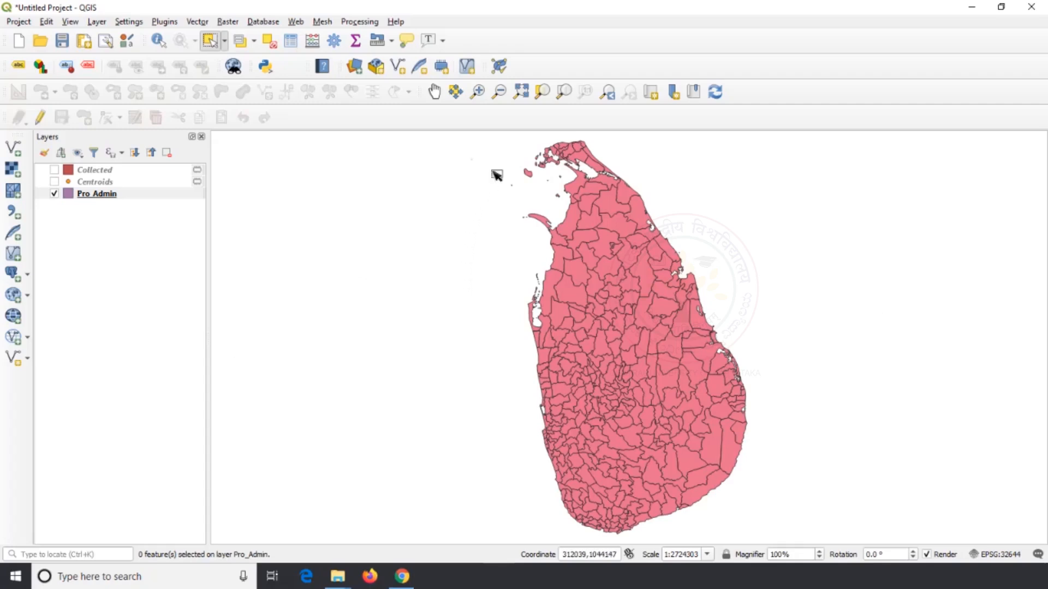
# Select the larger offshore island polygon west of the northern tip in the Pro_Admin layer
pyautogui.scroll(2, 518, 157)
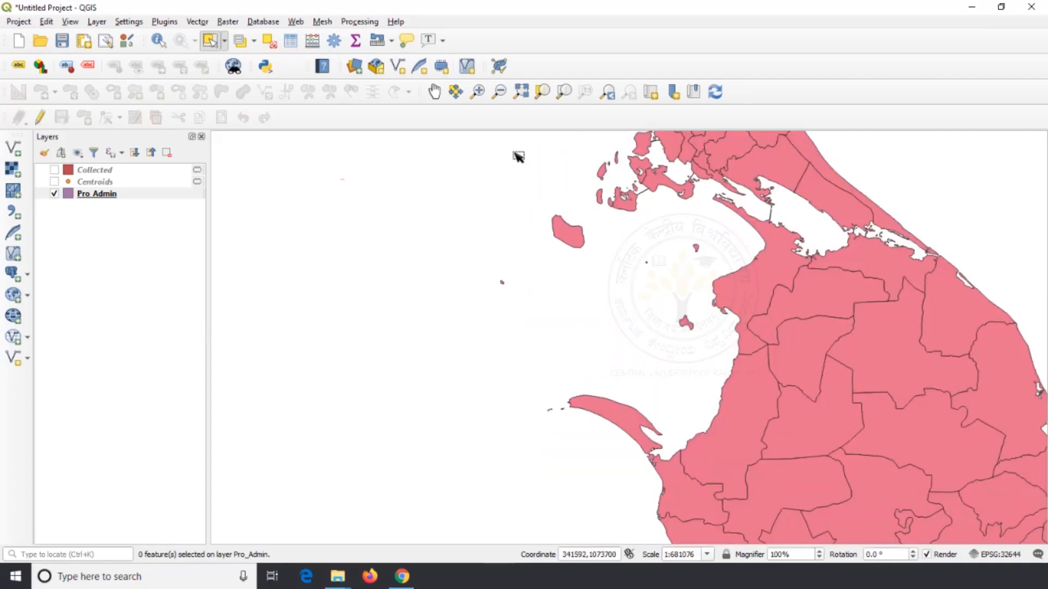
pyautogui.scroll(2, 573, 215)
pyautogui.click(519, 262)
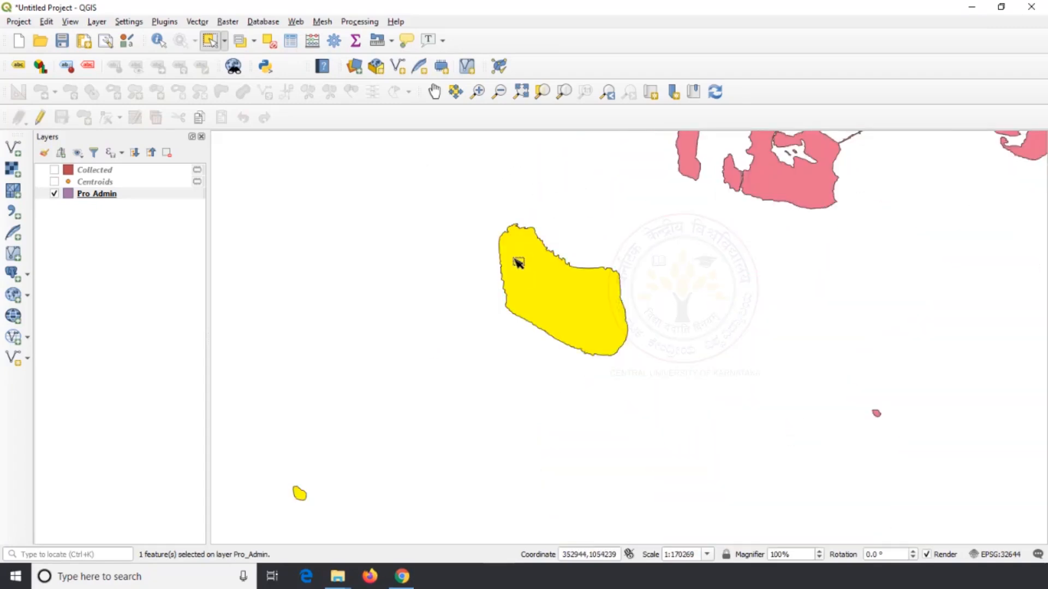
pyautogui.scroll(1, 518, 262)
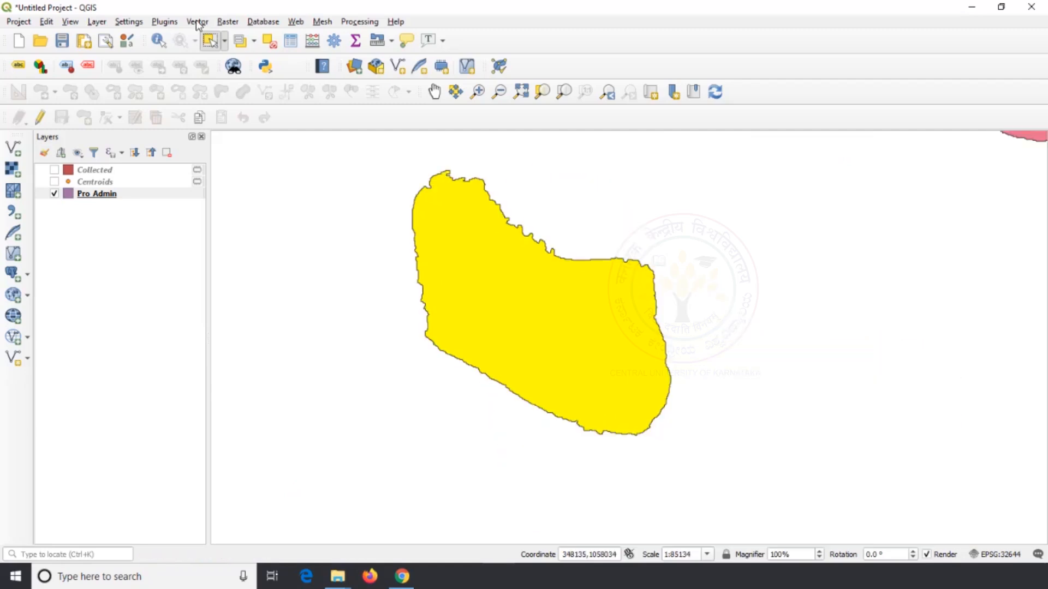
# Run Densify by Count on only the selected Pro_Admin feature, adding 5 vertices, with a temporary layer as output
pyautogui.click(197, 22)
pyautogui.moveTo(224, 68)
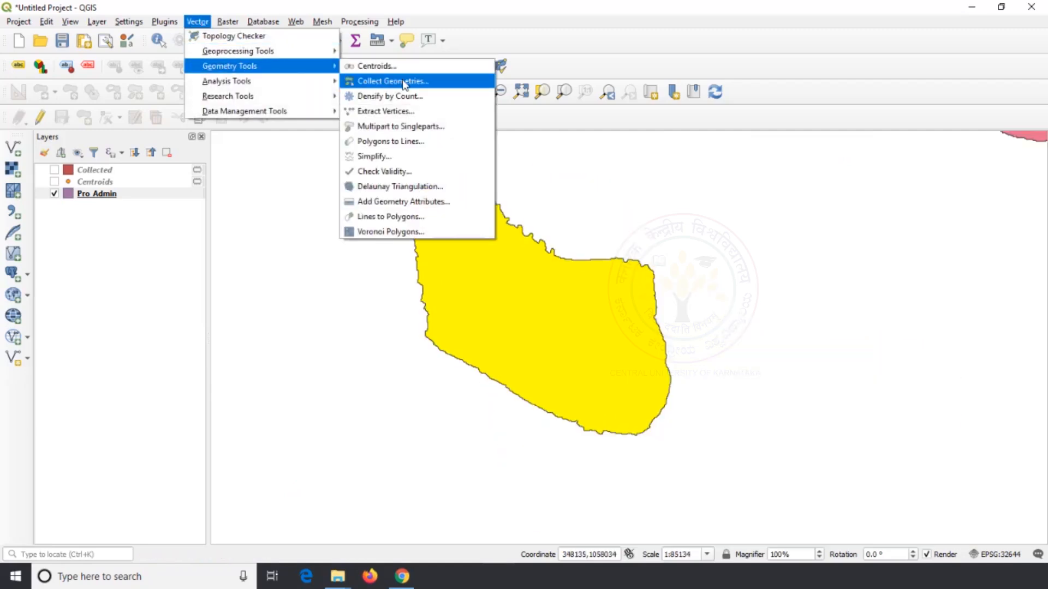
pyautogui.click(405, 98)
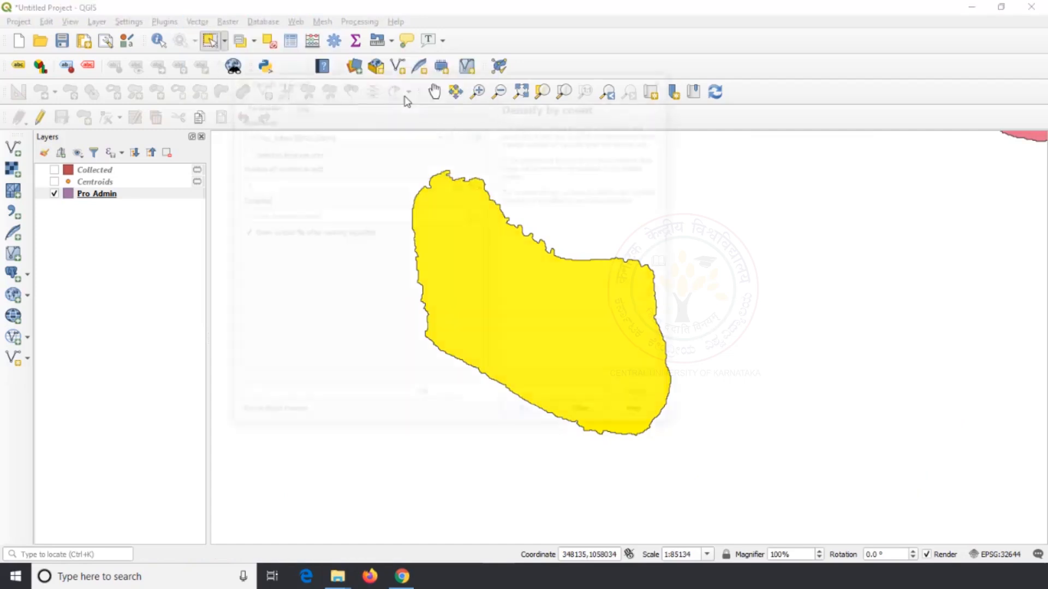
pyautogui.moveTo(360, 77); pyautogui.dragTo(757, 123)
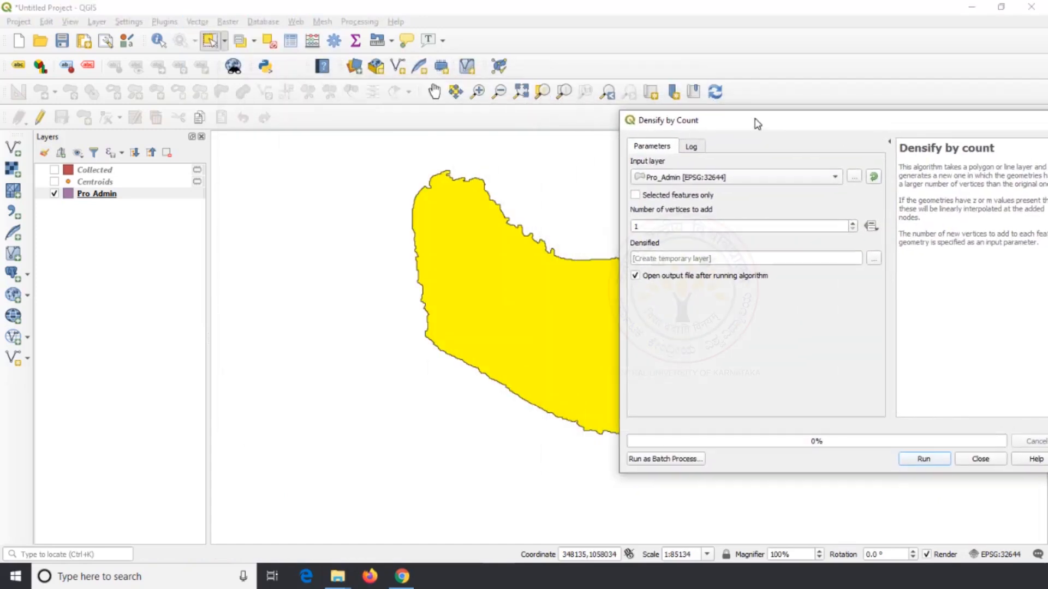
pyautogui.click(838, 177)
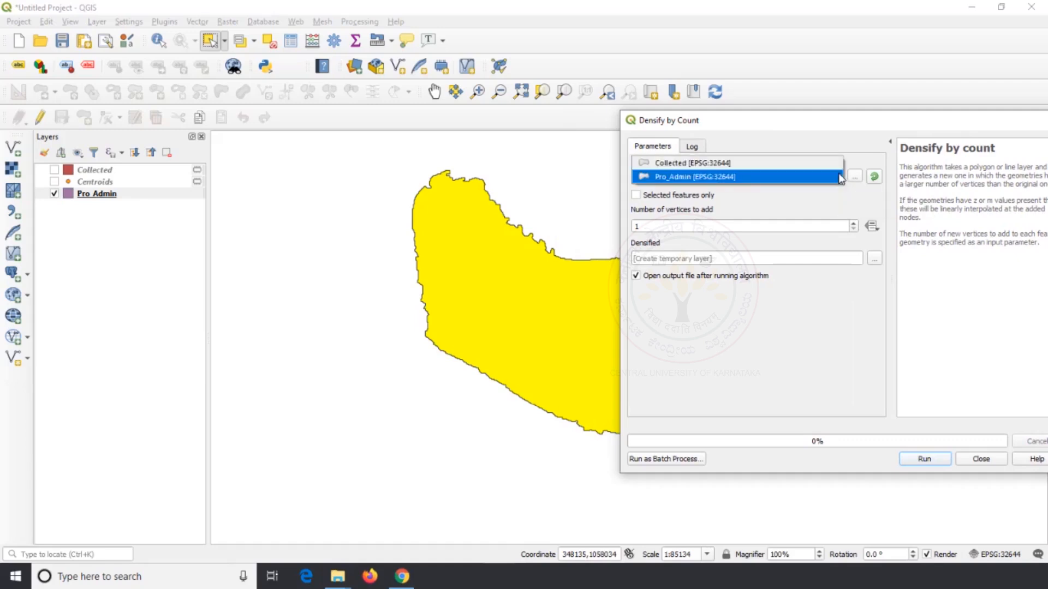
pyautogui.click(746, 180)
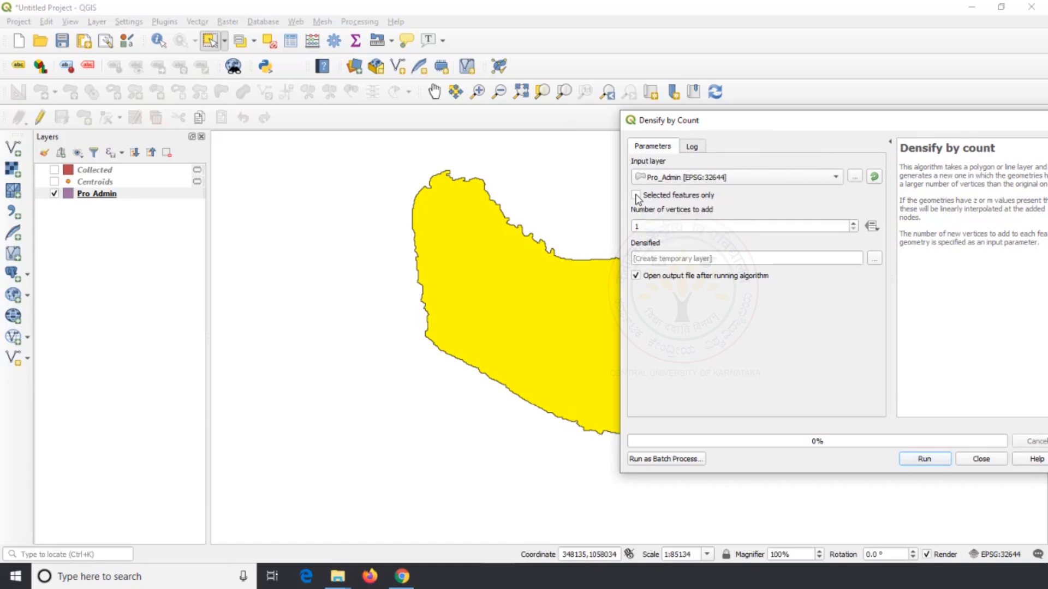
pyautogui.click(645, 224)
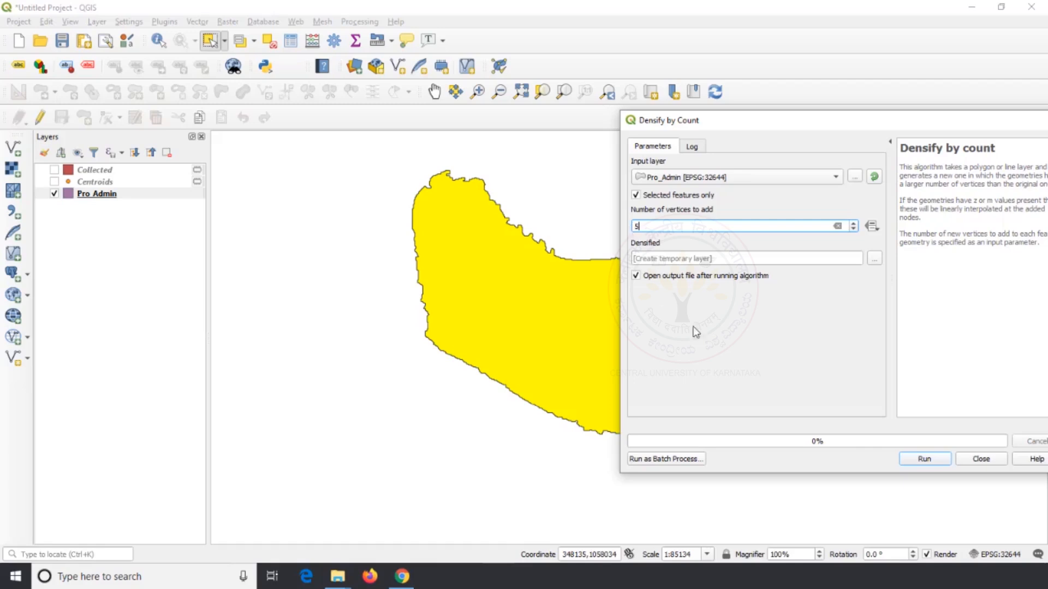
pyautogui.click(924, 460)
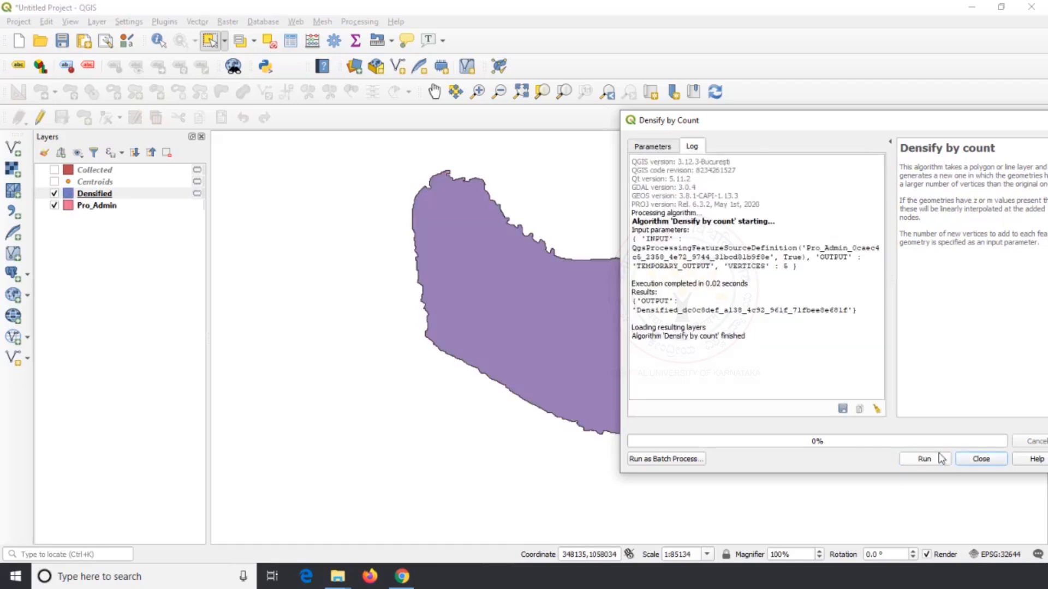
pyautogui.click(977, 459)
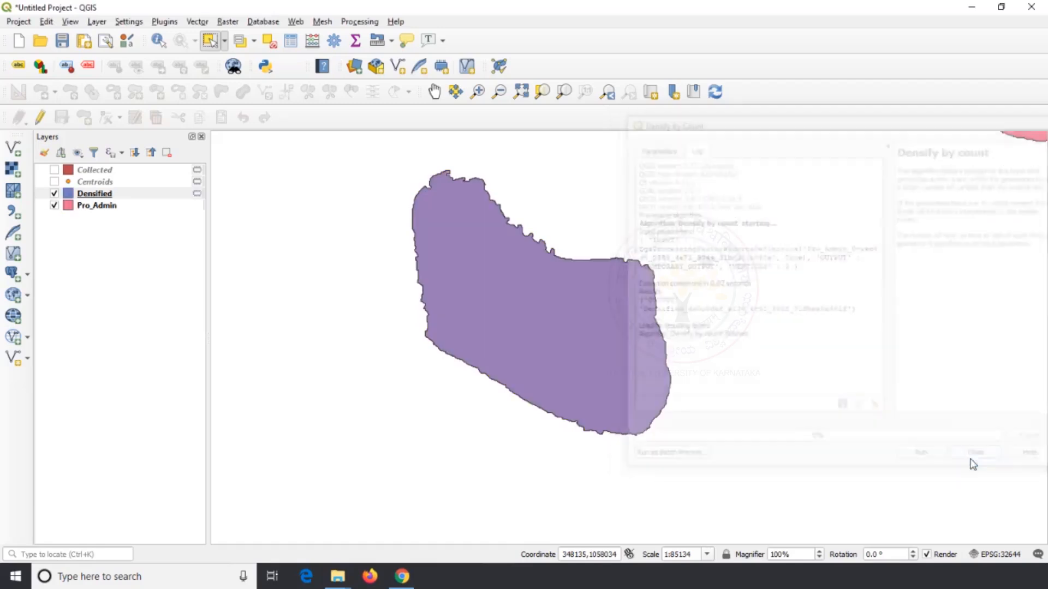
# Turn on editing for the Densified layer and select its island polygon to display the vertices
pyautogui.click(103, 197)
pyautogui.click(39, 117)
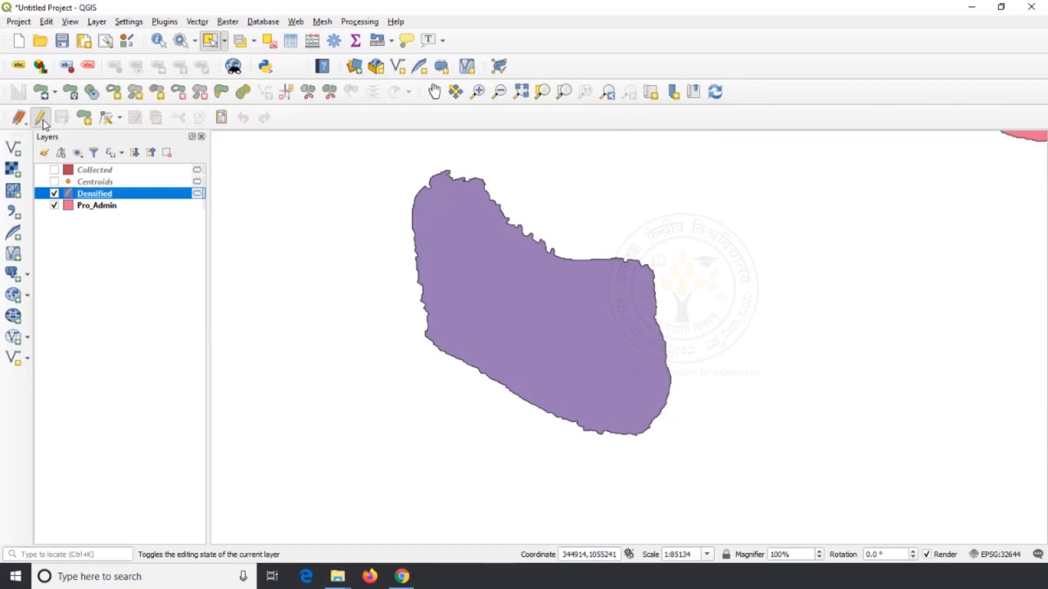
pyautogui.click(470, 248)
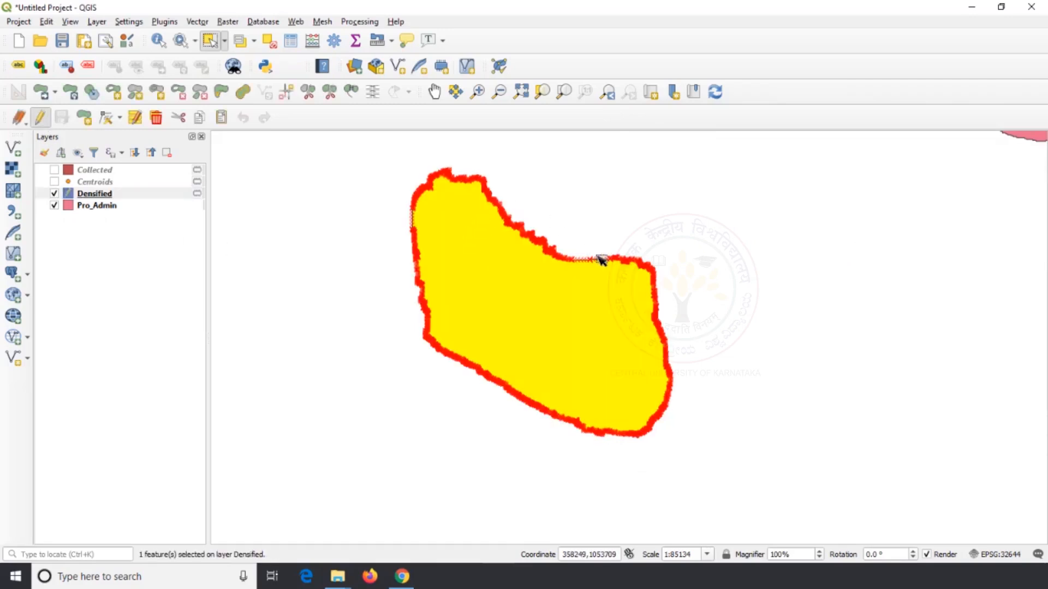
# Turn on editing for the Pro_Admin layer and toggle the Densified layer's visibility to compare the island's original and densified vertices
pyautogui.scroll(3, 587, 258)
pyautogui.scroll(1, 584, 258)
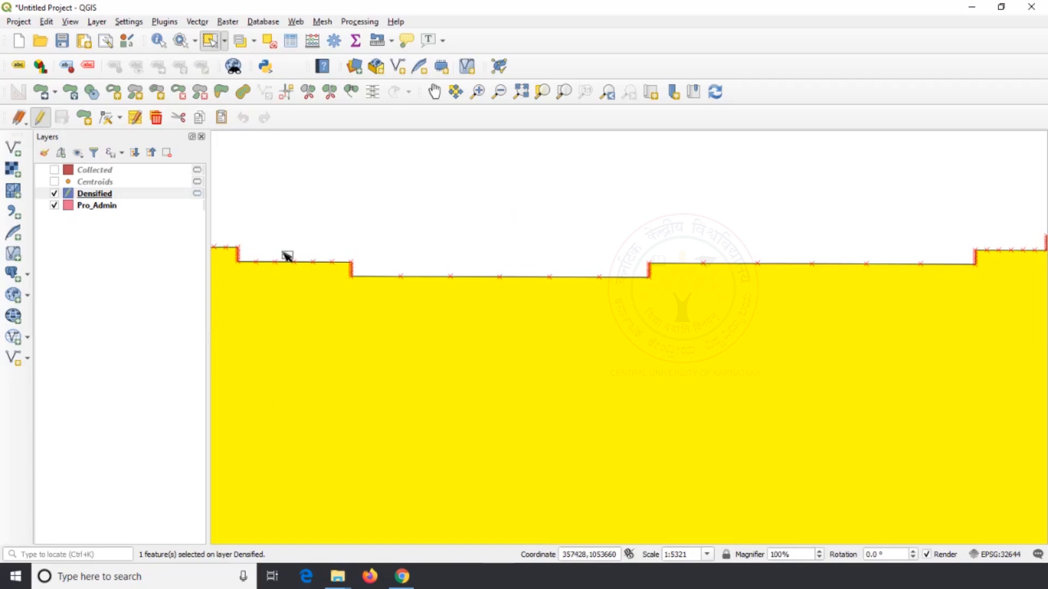
pyautogui.click(111, 209)
pyautogui.click(45, 123)
pyautogui.click(54, 194)
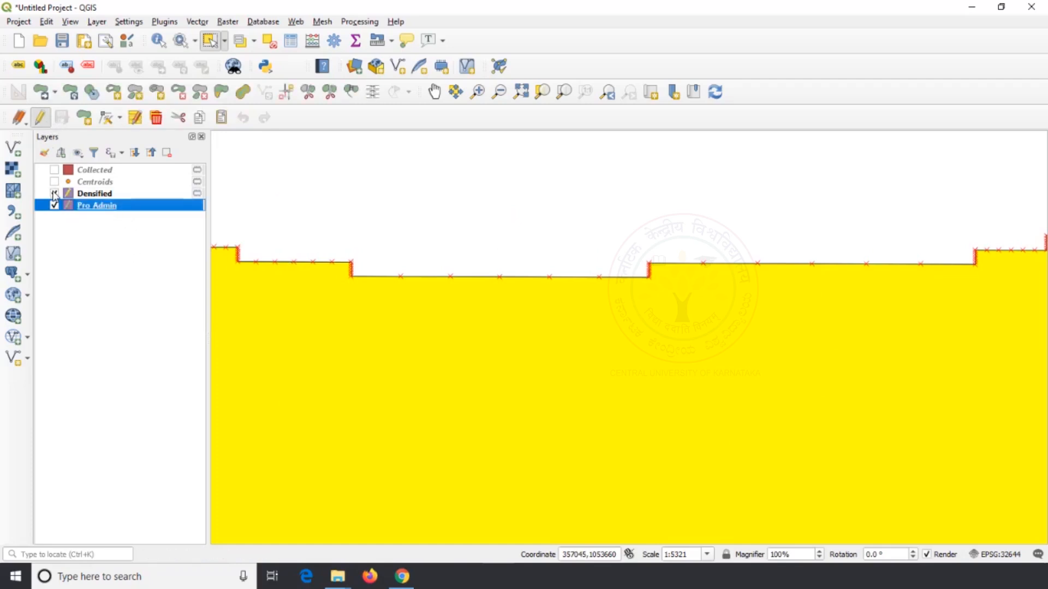
pyautogui.click(54, 194)
pyautogui.click(54, 194)
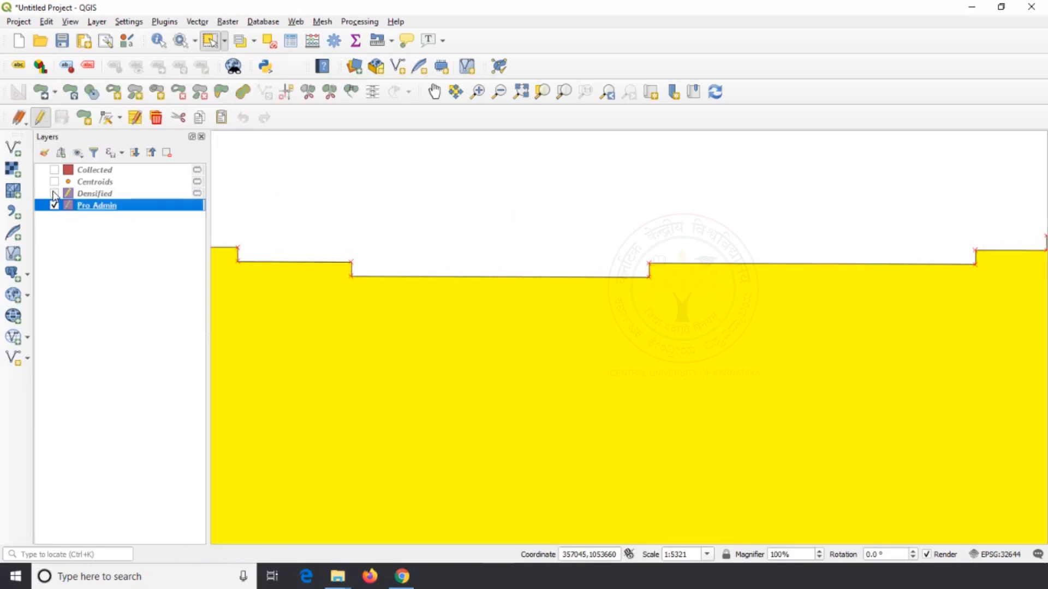
pyautogui.click(54, 193)
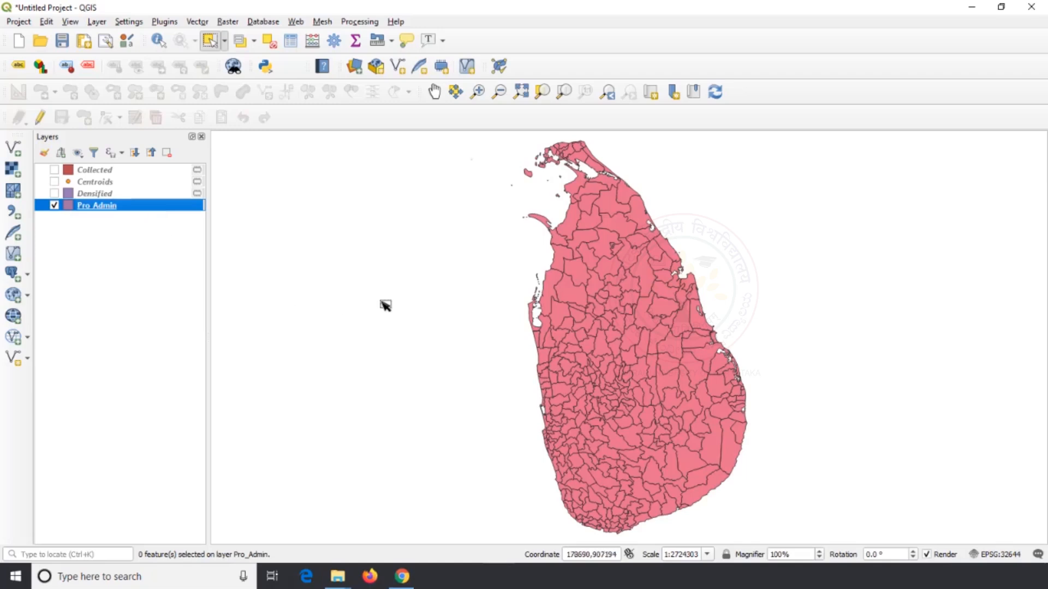
# Select the northwest coastal polygon in Pro_Admin and run Extract Vertices on only that feature, with a temporary layer as output
pyautogui.click(158, 206)
pyautogui.click(566, 253)
pyautogui.scroll(3, 566, 253)
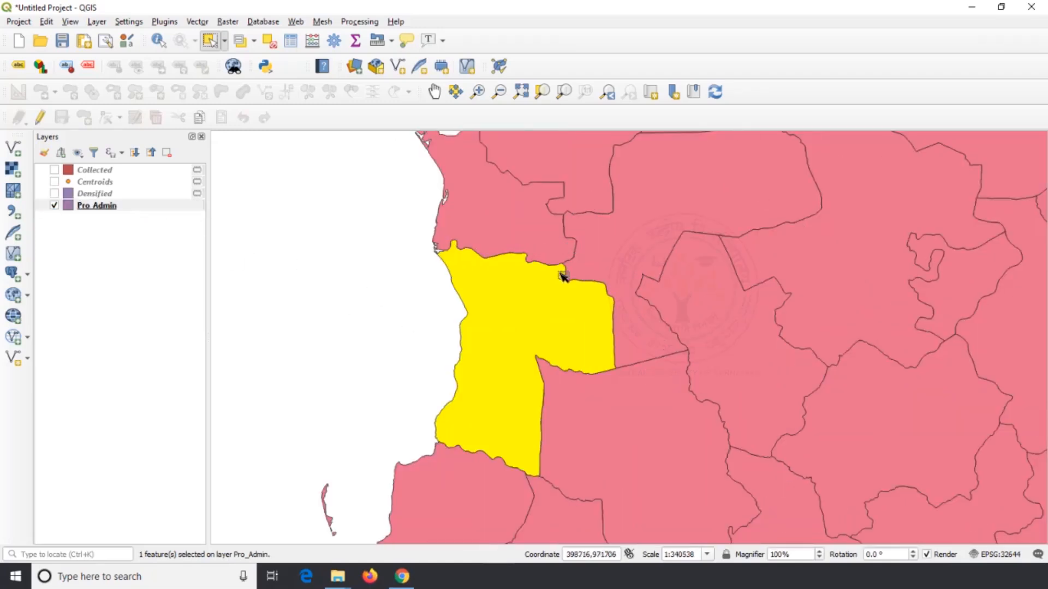
pyautogui.click(198, 22)
pyautogui.moveTo(228, 71)
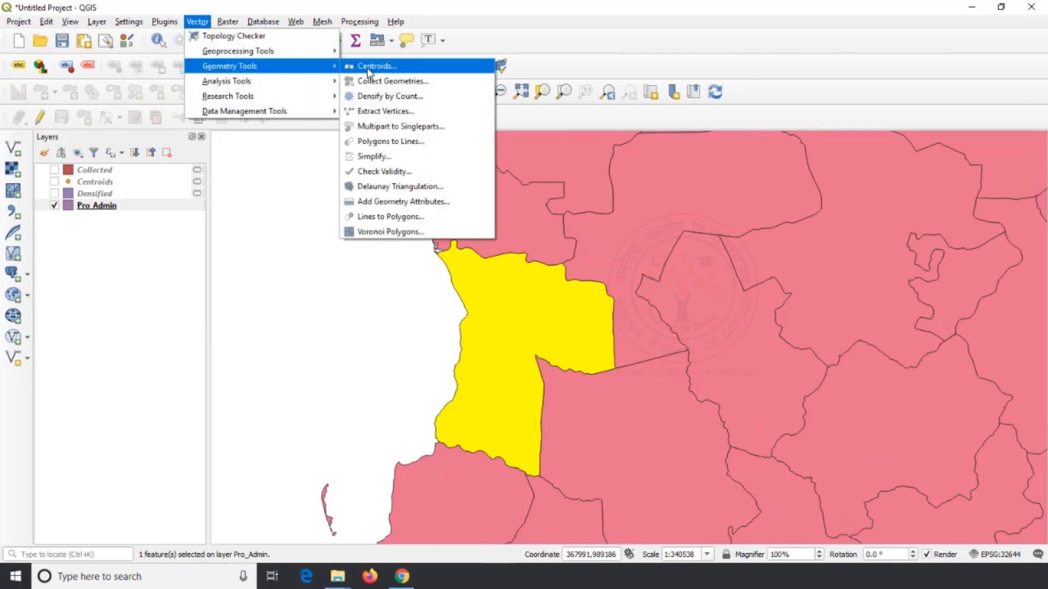
pyautogui.click(401, 113)
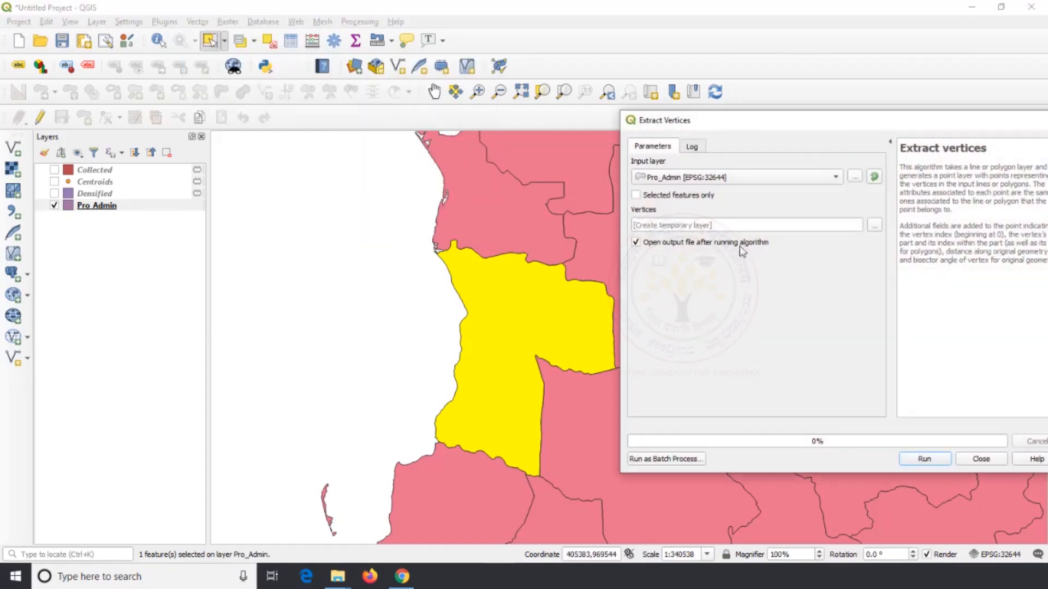
pyautogui.click(827, 182)
pyautogui.click(730, 177)
pyautogui.click(924, 459)
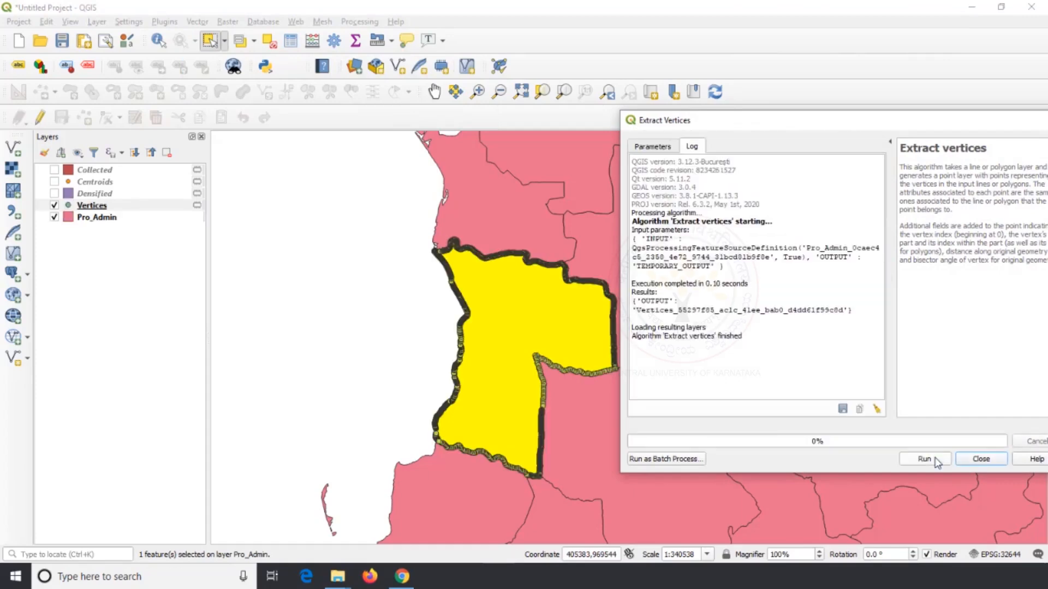
pyautogui.click(980, 459)
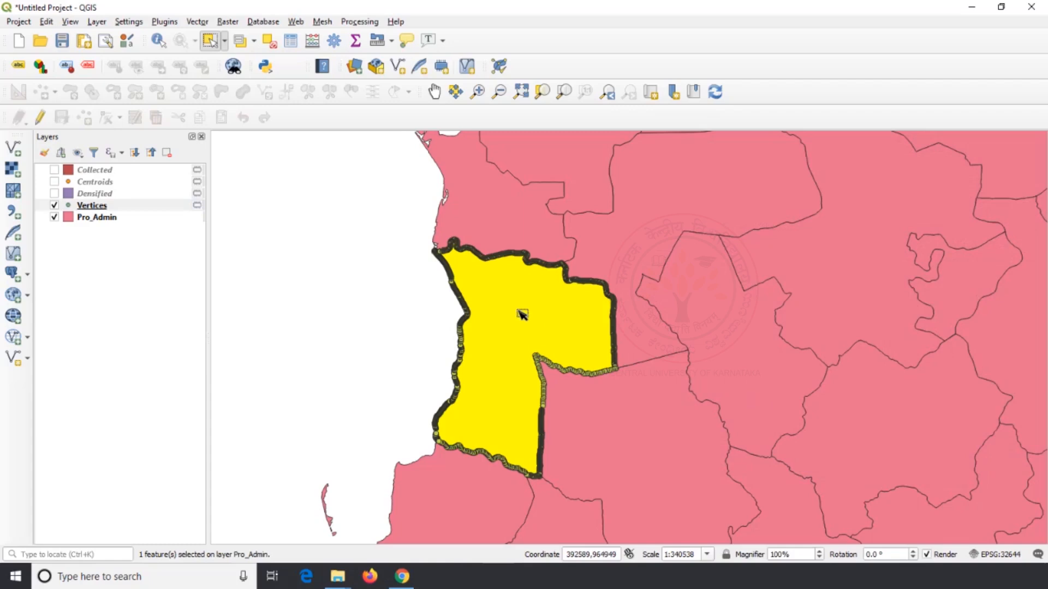
# Hide the Pro_Admin layer and examine the extracted points along the polygon's outline in the Vertices layer
pyautogui.click(54, 217)
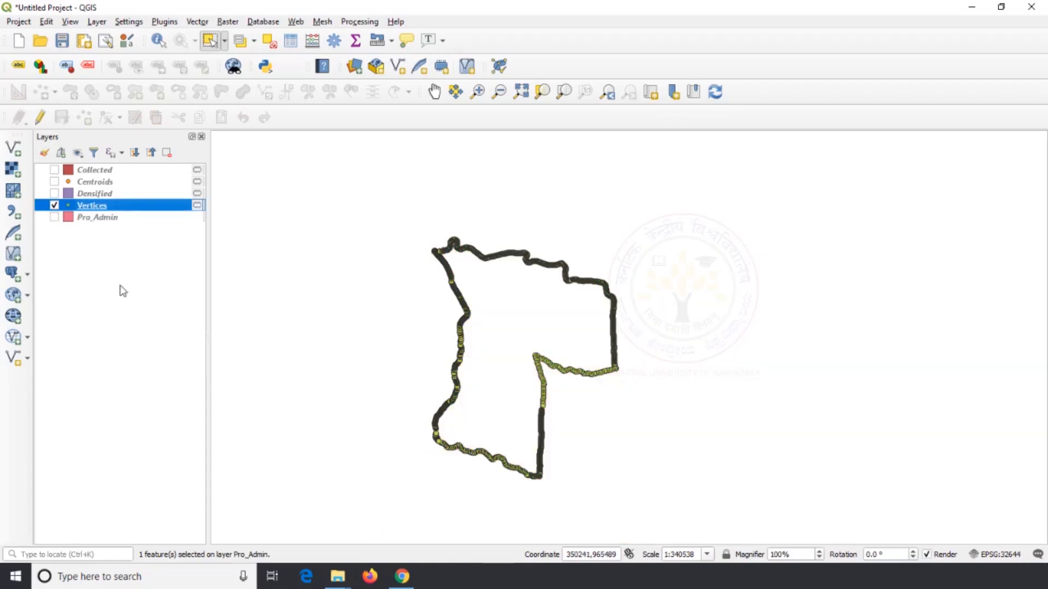
pyautogui.scroll(5, 625, 351)
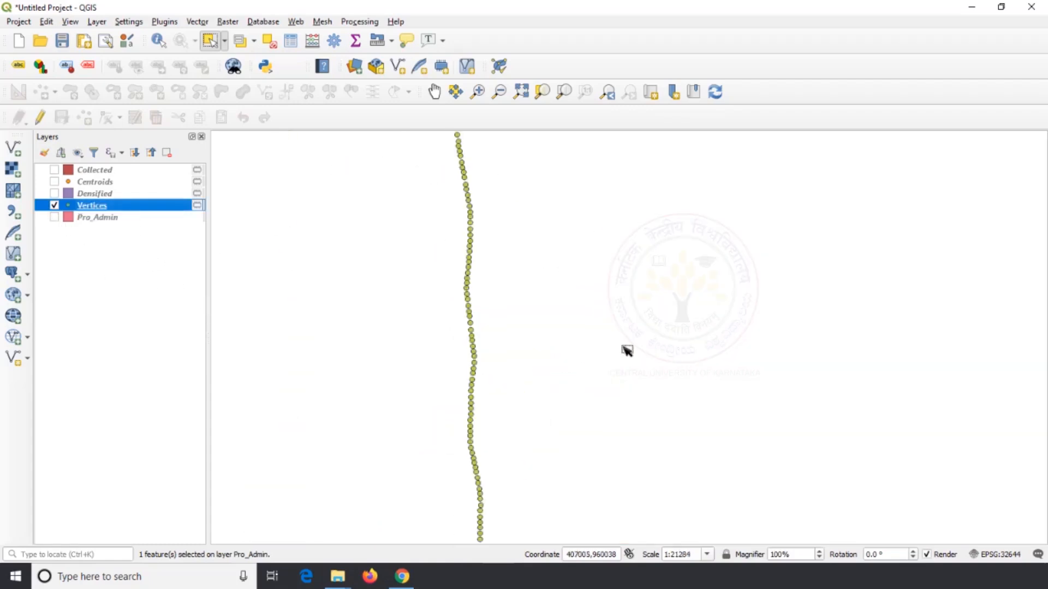
pyautogui.scroll(-3, 650, 323)
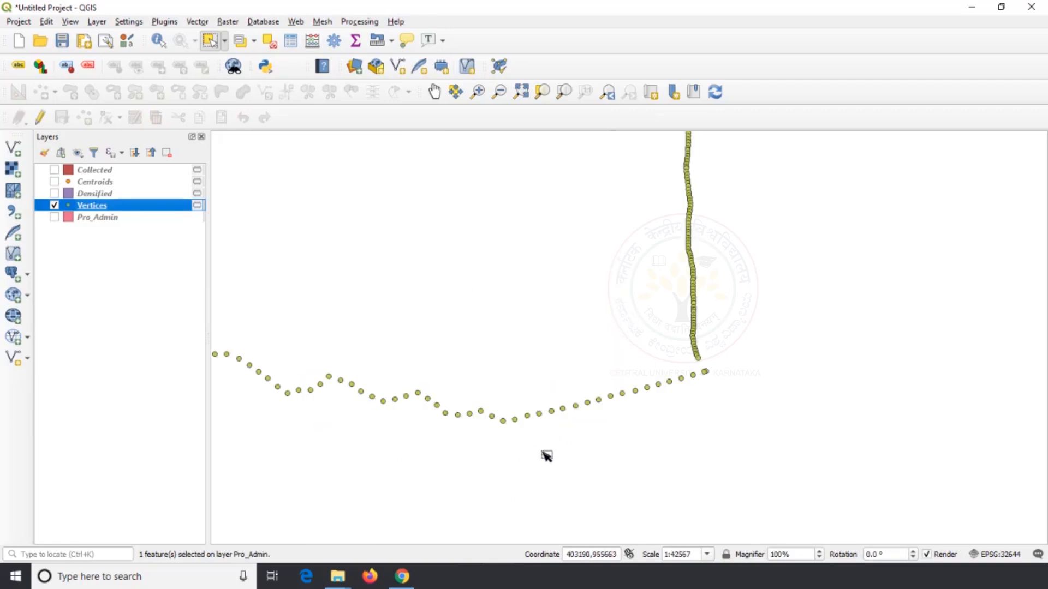
pyautogui.scroll(-2, 701, 375)
pyautogui.scroll(2, 570, 259)
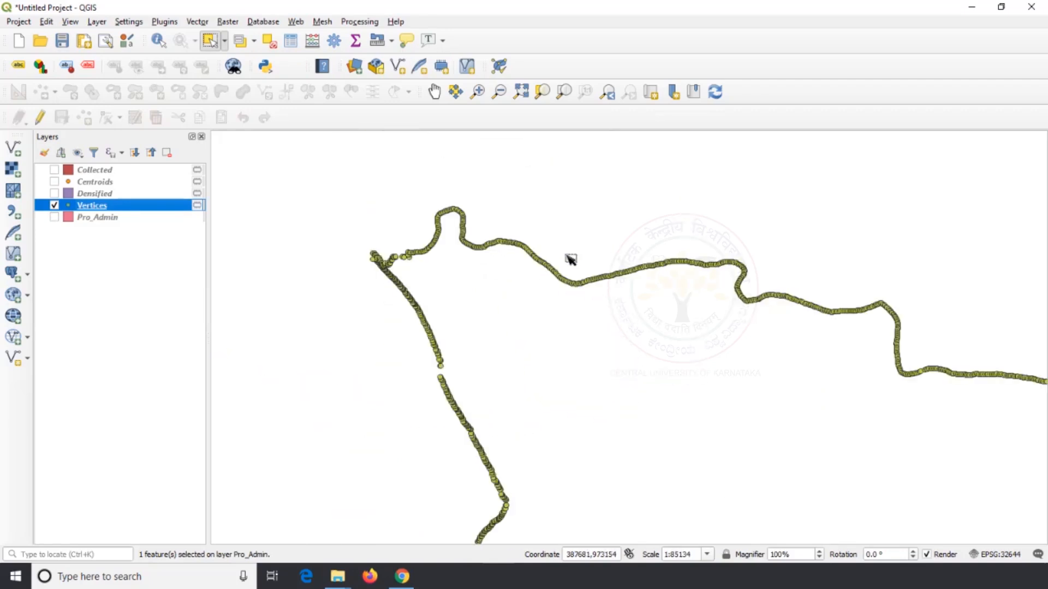
pyautogui.scroll(2, 571, 259)
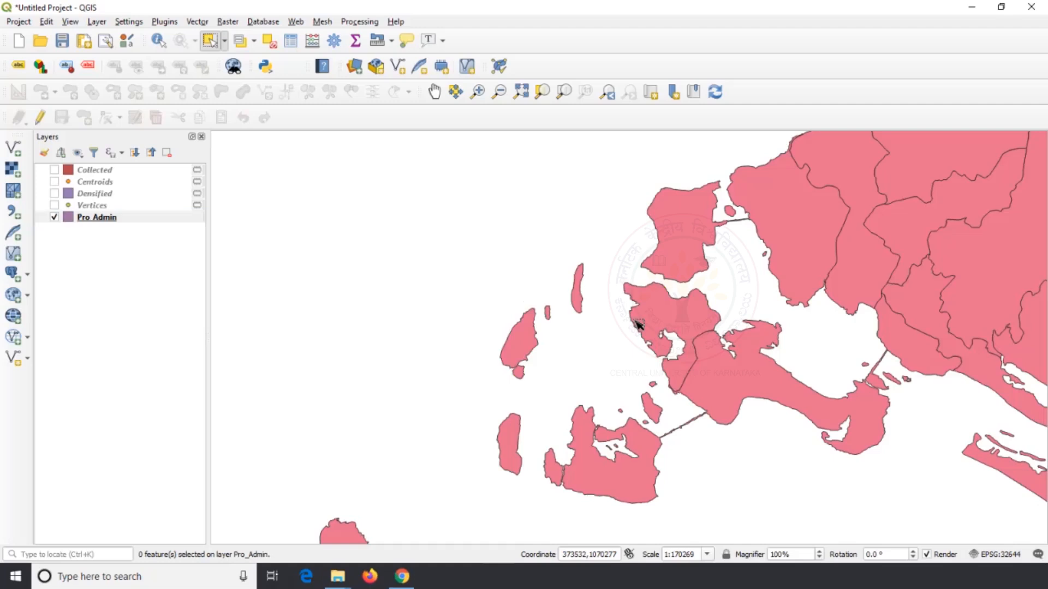
# Select the multipart island feature near the northern tip of Pro_Admin and run Multipart to Singleparts on only that feature, outputting a temporary layer
pyautogui.click(636, 322)
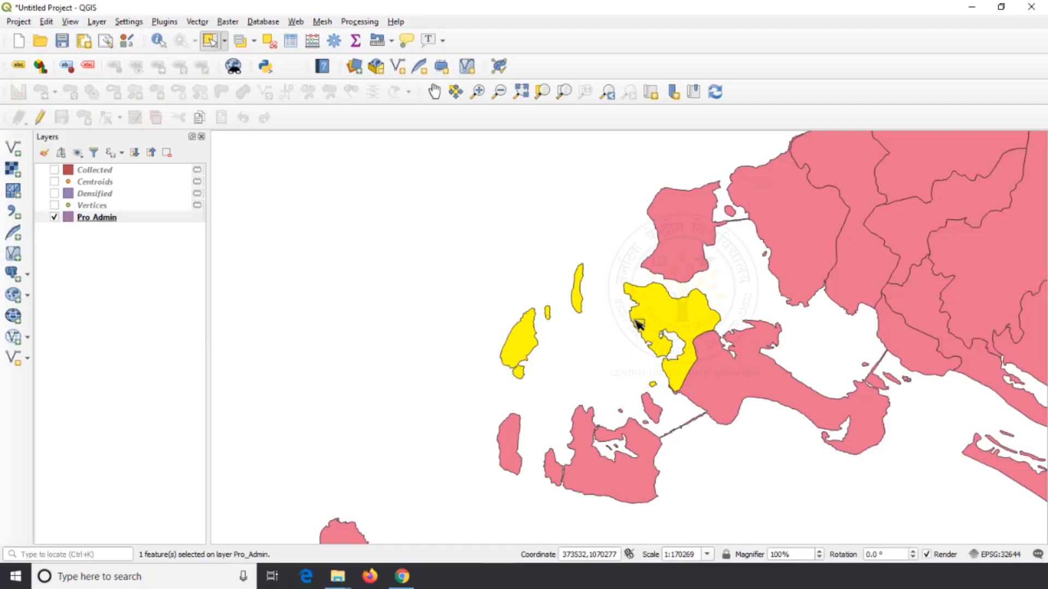
pyautogui.scroll(1, 637, 322)
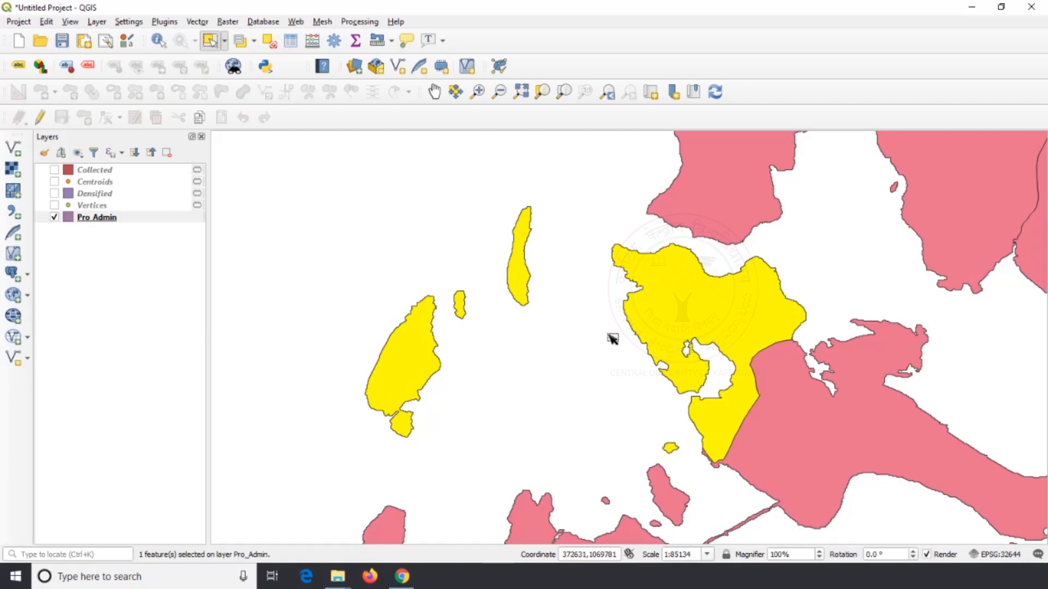
pyautogui.click(197, 21)
pyautogui.moveTo(214, 68)
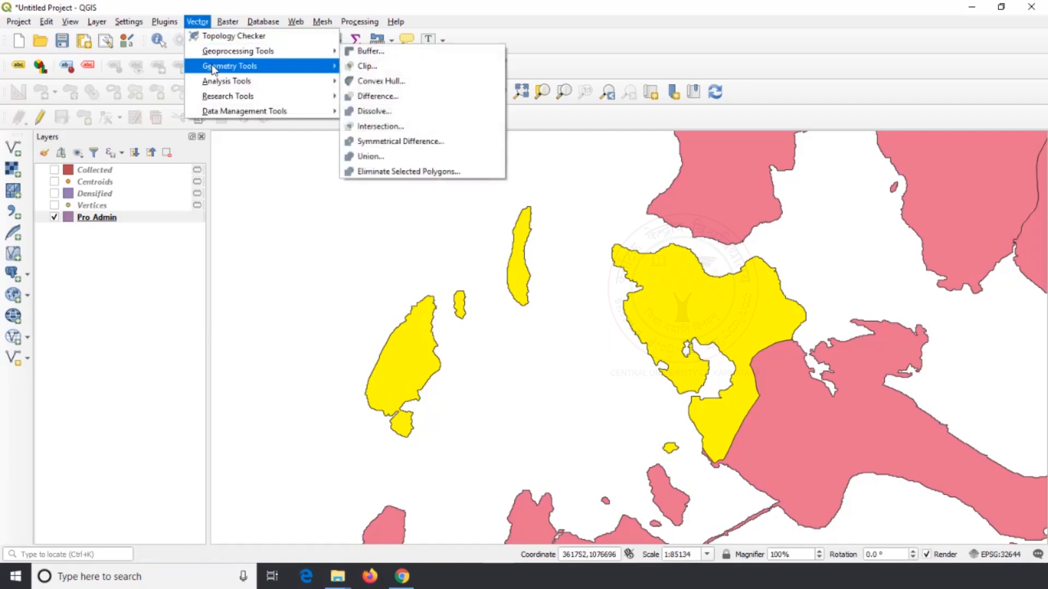
pyautogui.click(382, 124)
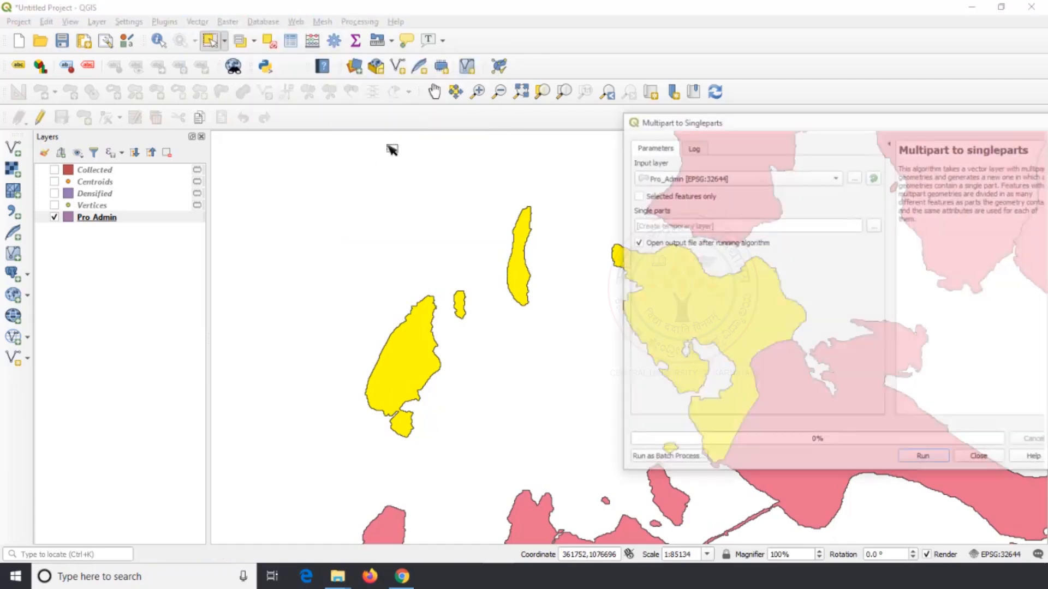
pyautogui.click(636, 195)
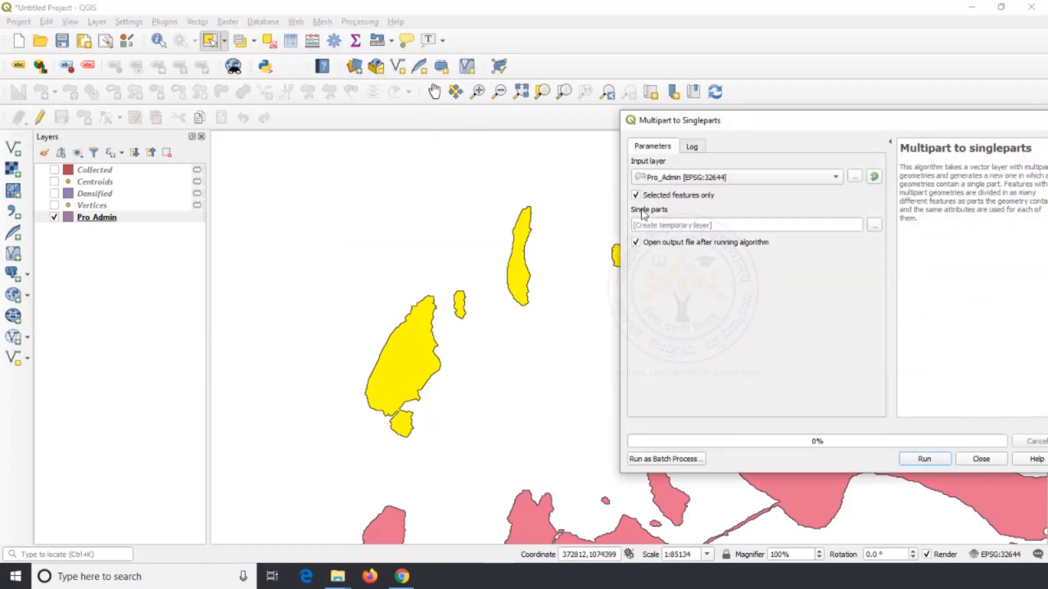
pyautogui.click(924, 458)
pyautogui.click(979, 460)
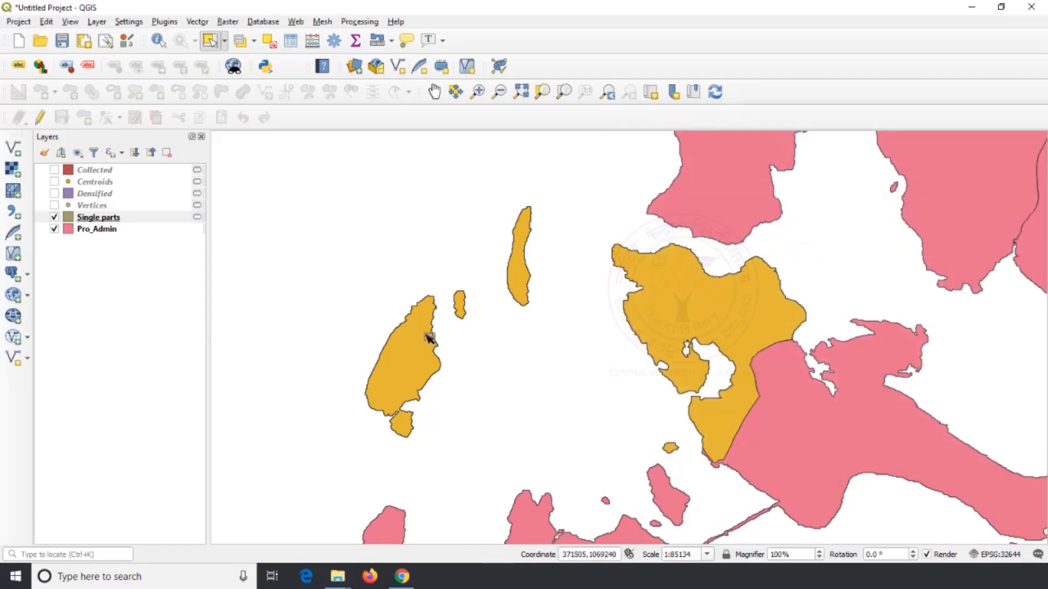
# Hide the Pro_Admin layer and select the islands of the Single parts layer one by one to check their separation
pyautogui.click(54, 229)
pyautogui.click(404, 358)
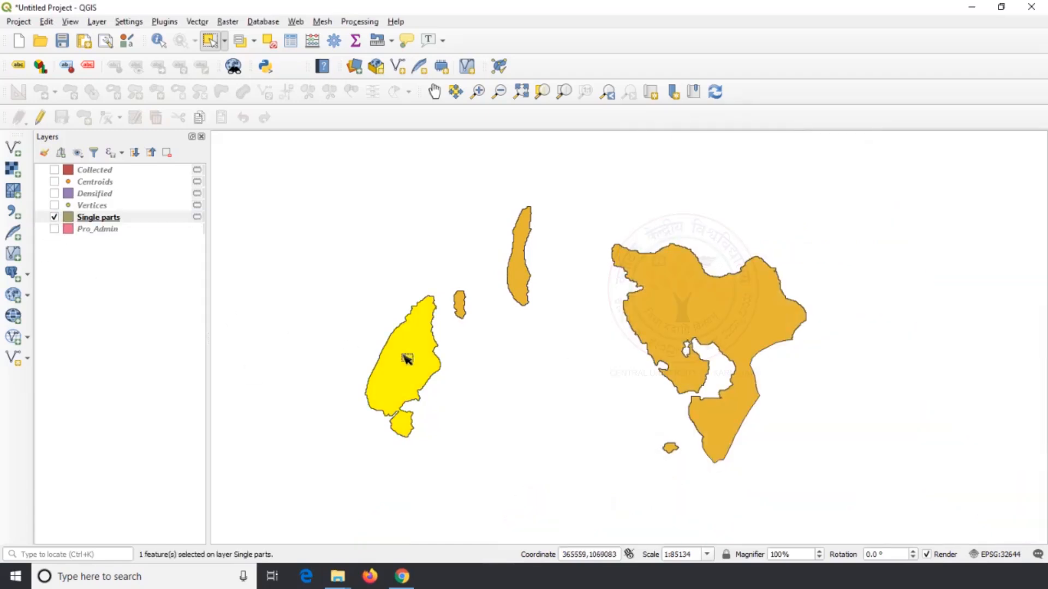
pyautogui.click(463, 303)
pyautogui.click(523, 268)
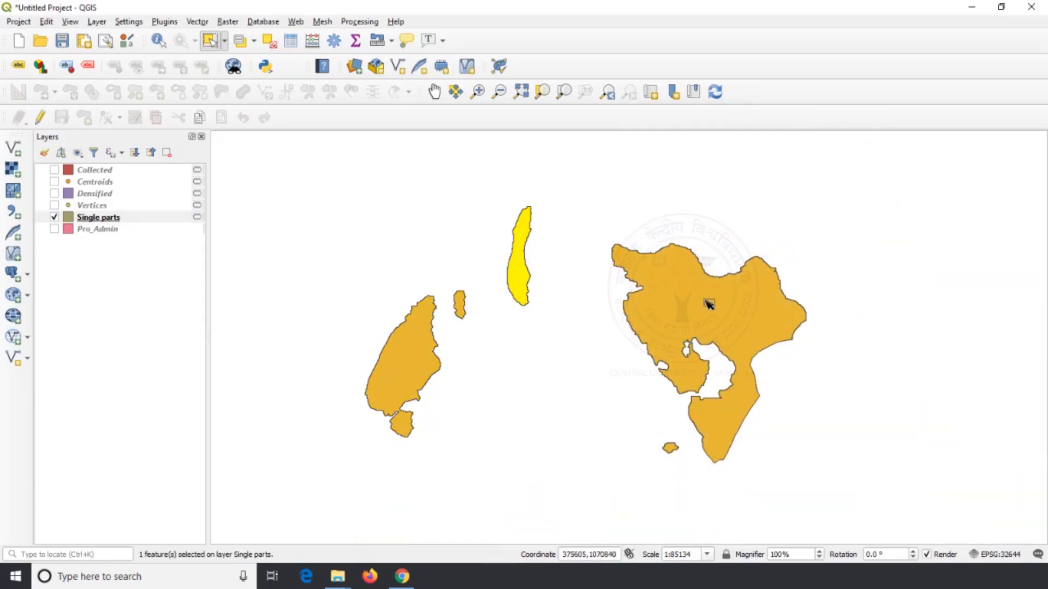
pyautogui.click(707, 303)
pyautogui.click(672, 448)
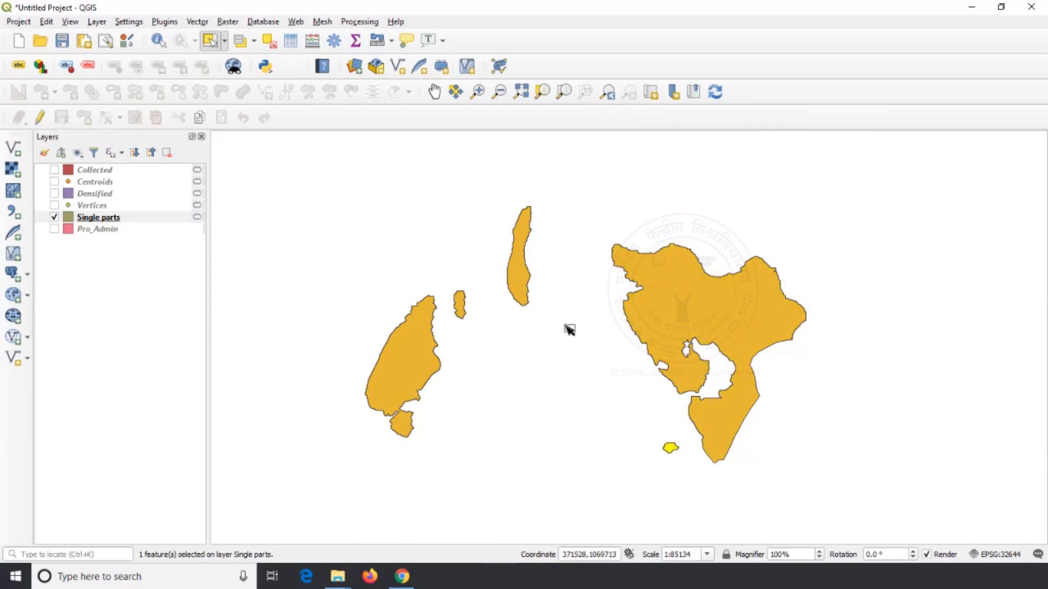
# Clear the selection in the Single parts layer and show the Pro_Admin layer again
pyautogui.scroll(-3, 554, 294)
pyautogui.click(480, 288)
pyautogui.scroll(-1, 481, 288)
pyautogui.scroll(-2, 485, 291)
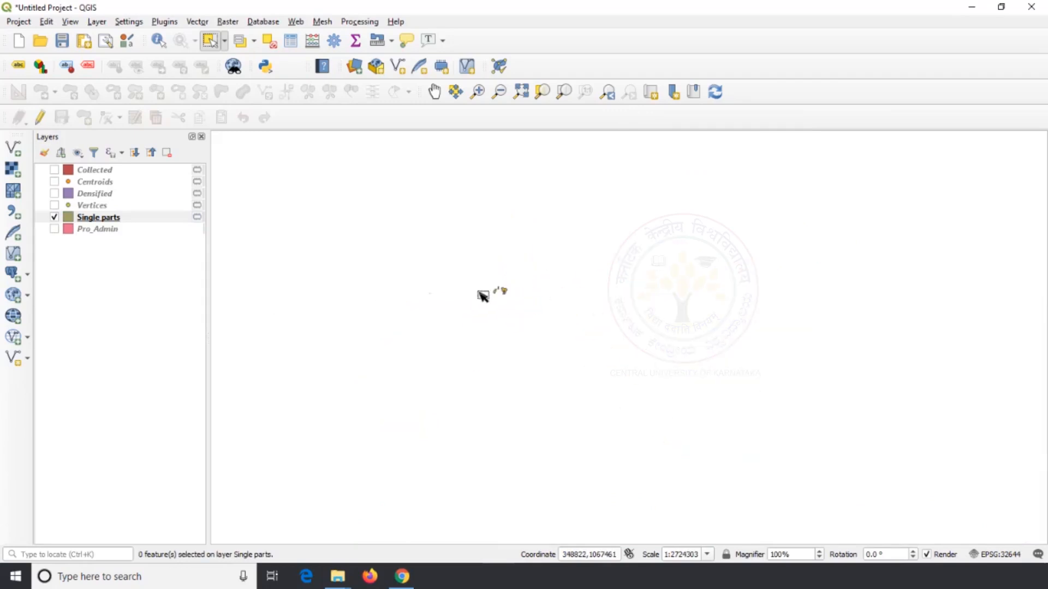
pyautogui.click(54, 229)
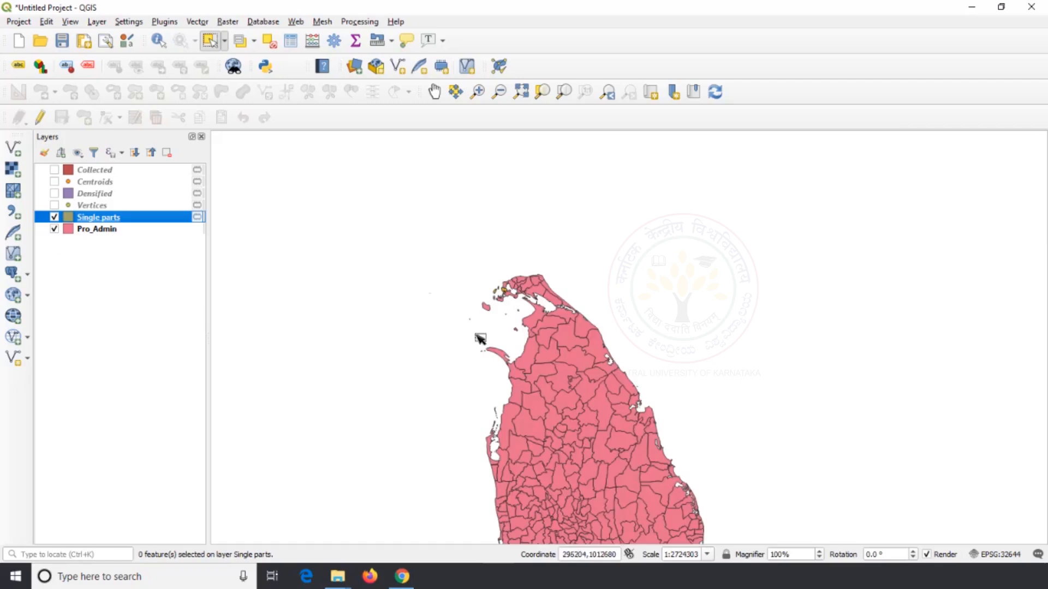
pyautogui.scroll(3, 498, 304)
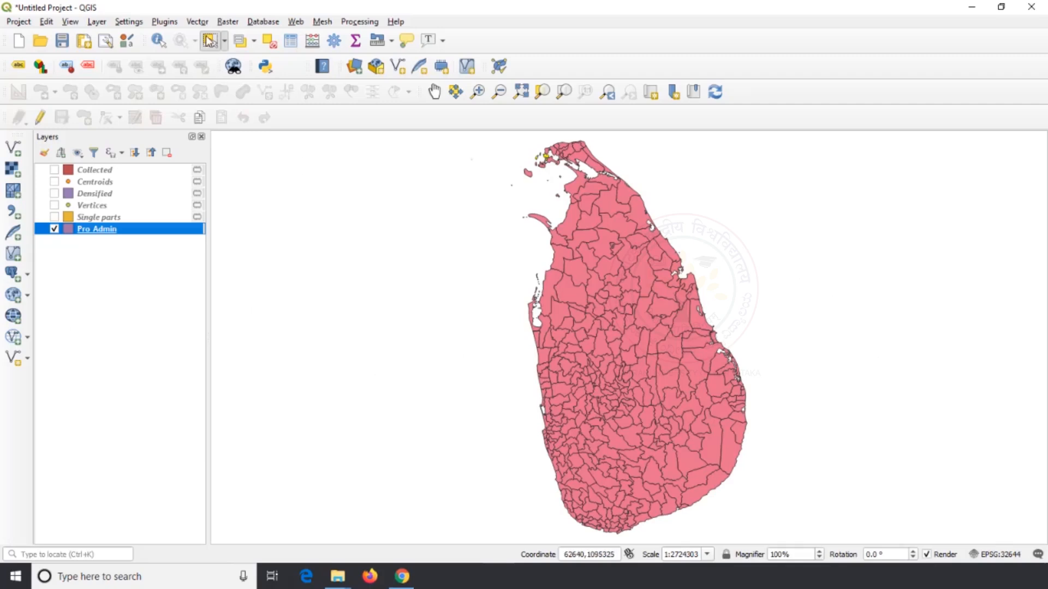
# Run Polygons to Lines on all features of the Pro_Admin layer, with a temporary layer as output
pyautogui.click(196, 23)
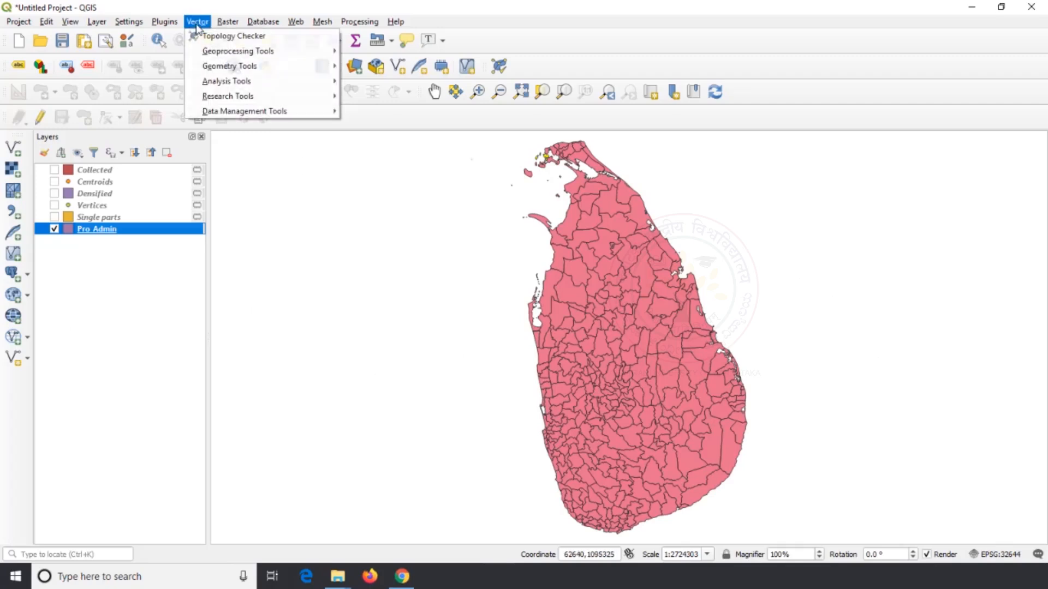
pyautogui.moveTo(235, 65)
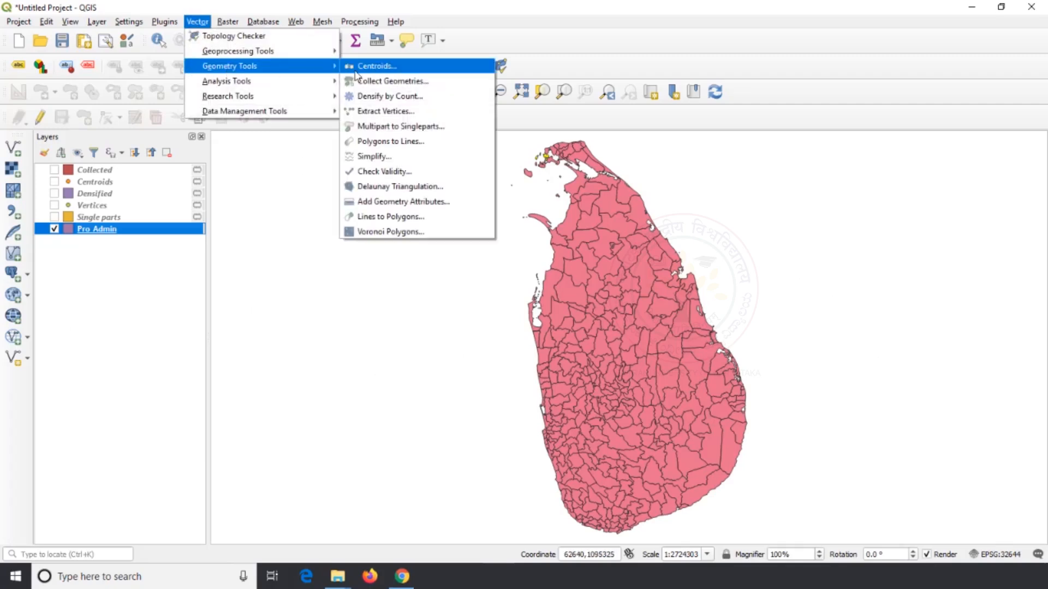
pyautogui.click(404, 141)
pyautogui.click(732, 176)
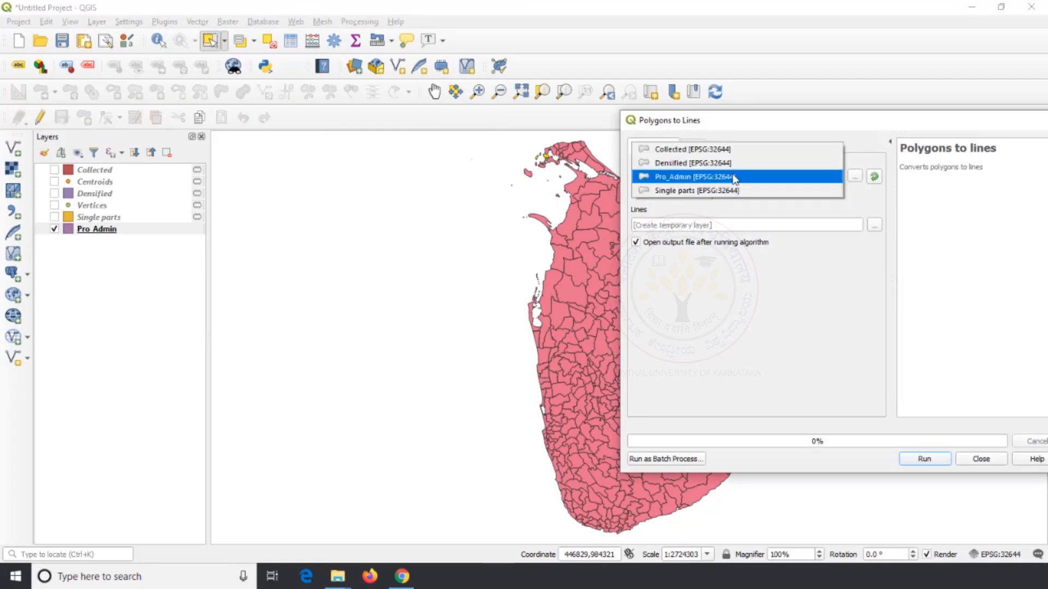
pyautogui.click(730, 177)
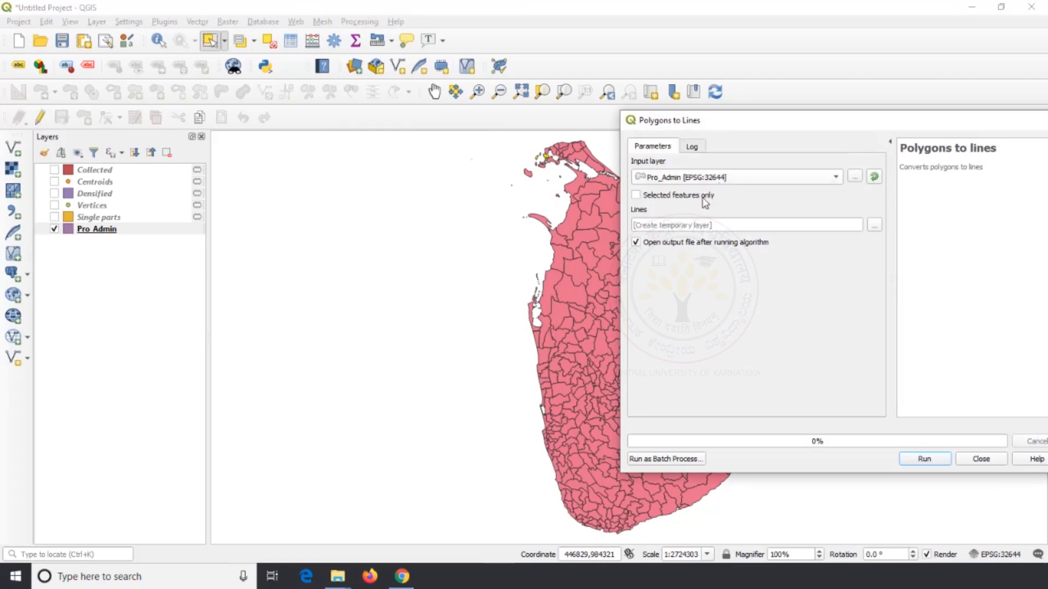
pyautogui.click(933, 460)
pyautogui.click(980, 459)
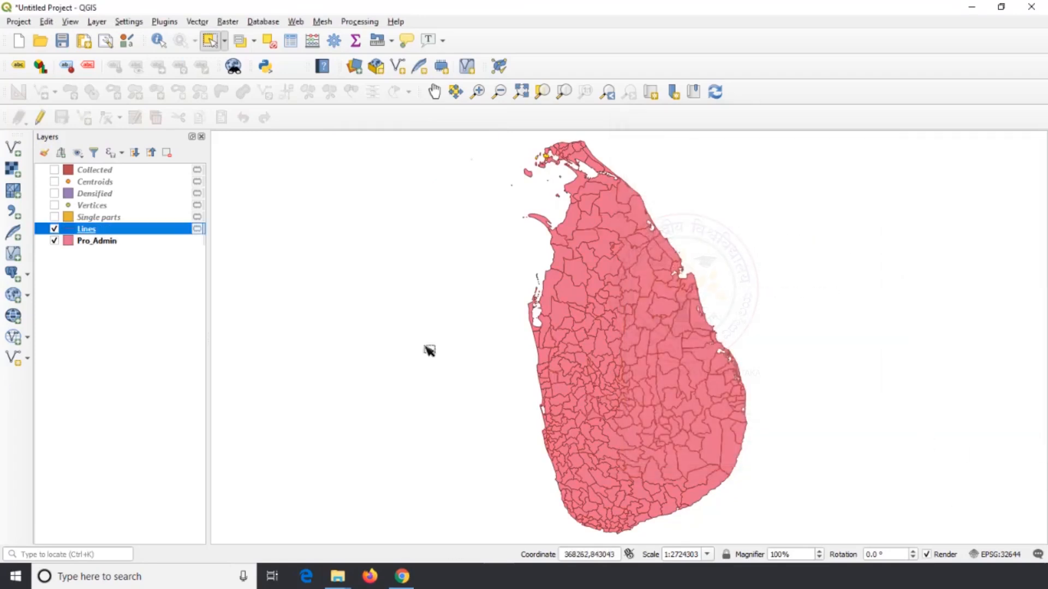
# Hide the Pro_Admin layer and select boundary lines on the west coast in the Lines layer to inspect the conversion
pyautogui.click(54, 241)
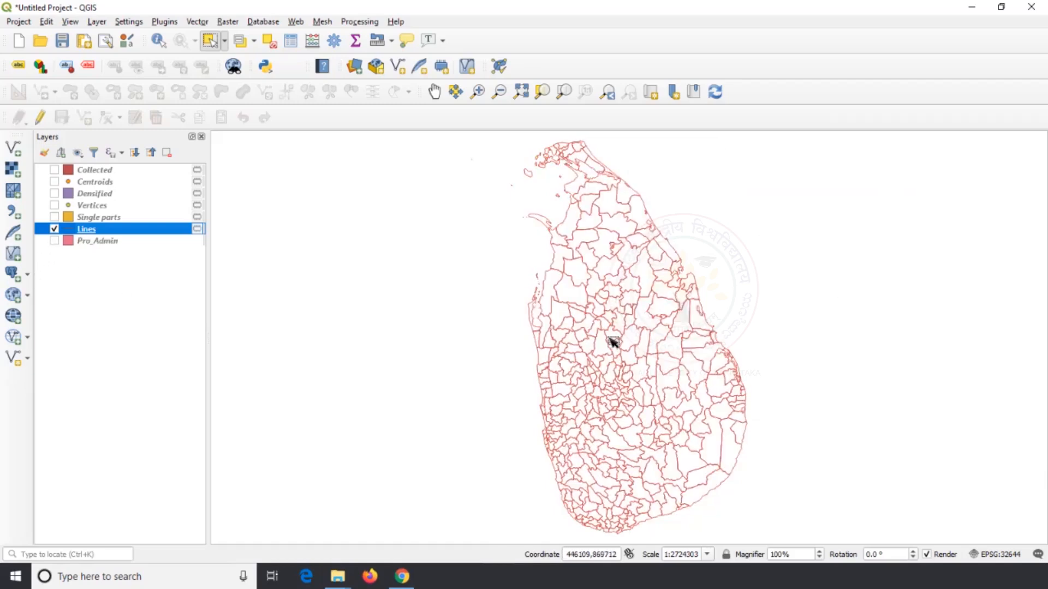
pyautogui.scroll(1, 605, 336)
pyautogui.click(506, 235)
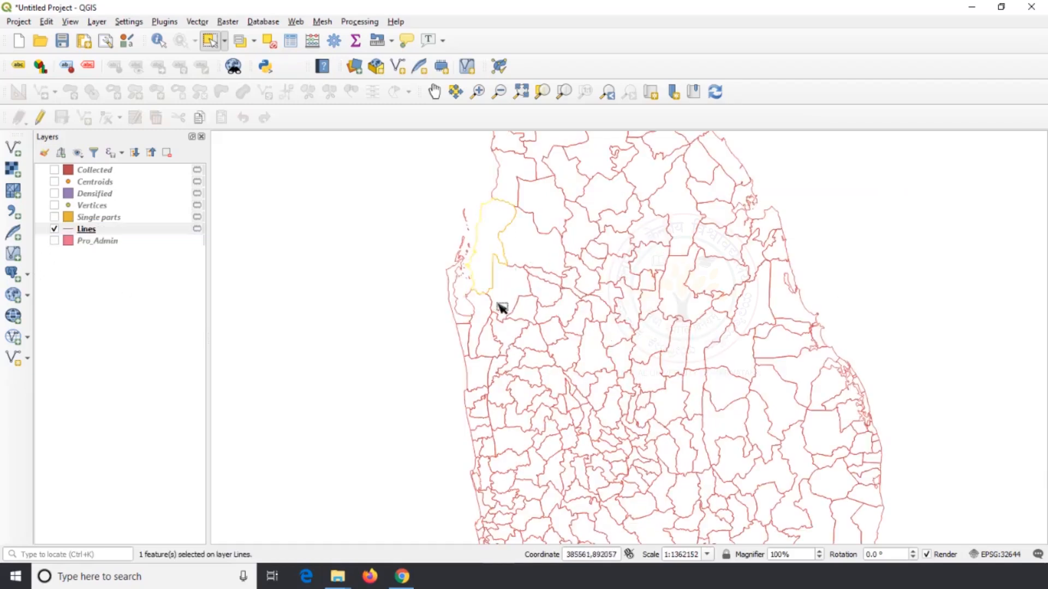
pyautogui.scroll(2, 464, 330)
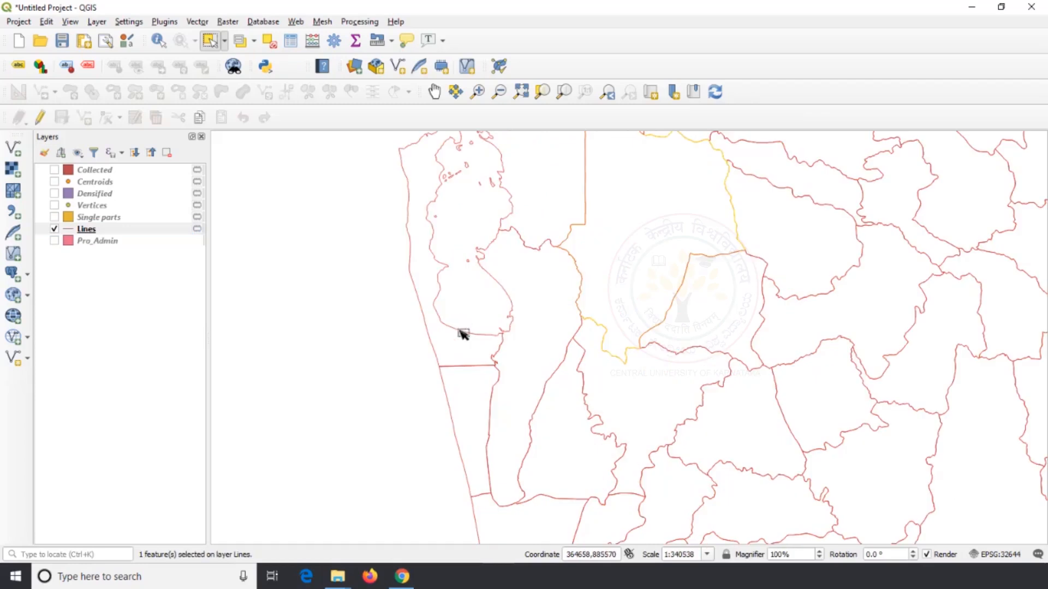
pyautogui.click(467, 370)
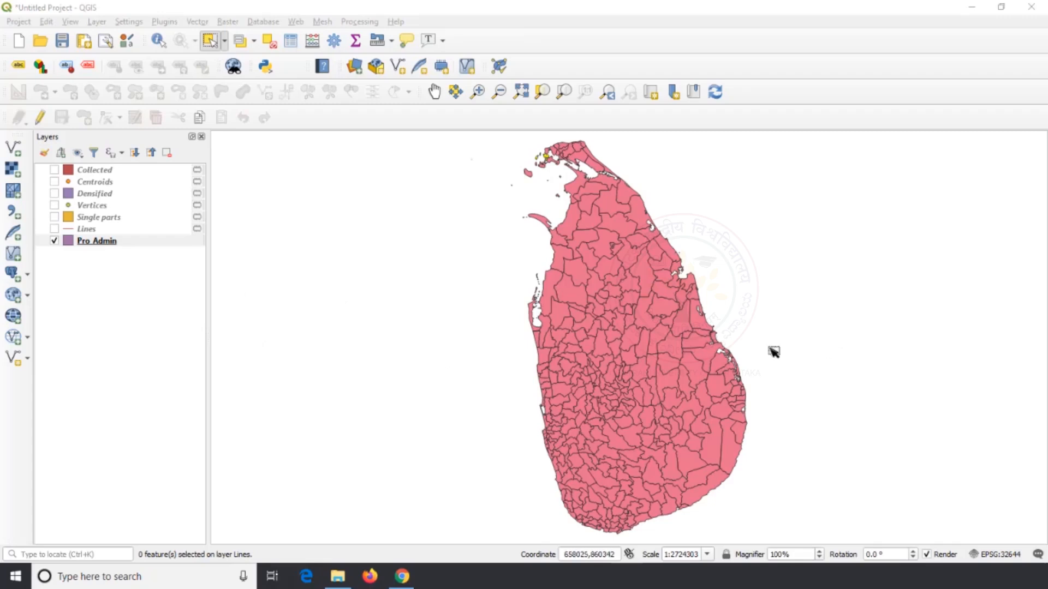
# Select one central polygon in Pro_Admin and run Simplify on selected features only, using Distance (Douglas-Peucker) with a 50-meter tolerance and a temporary output
pyautogui.scroll(3, 668, 337)
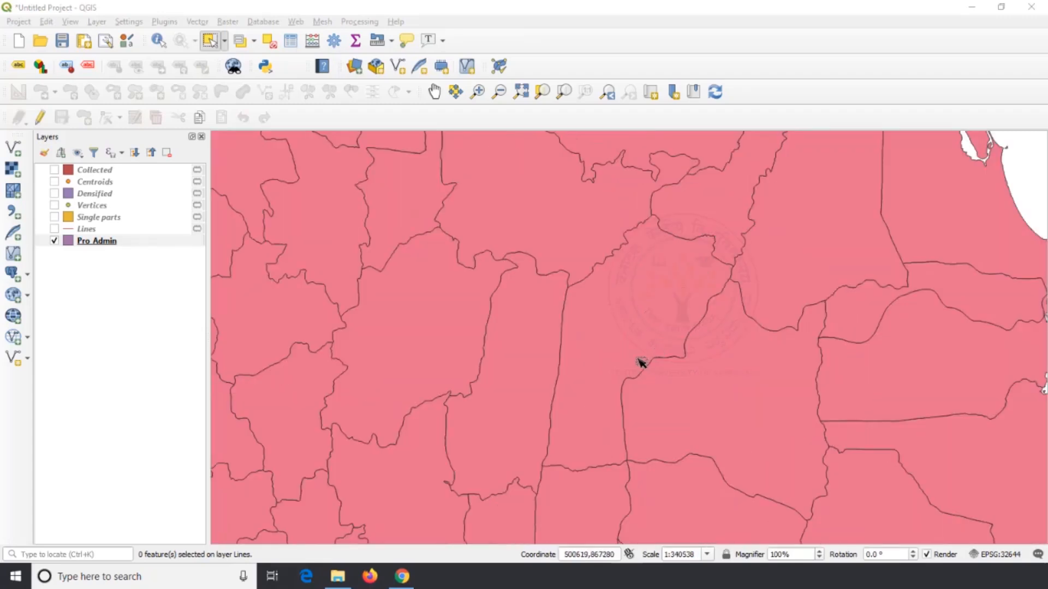
pyautogui.click(633, 341)
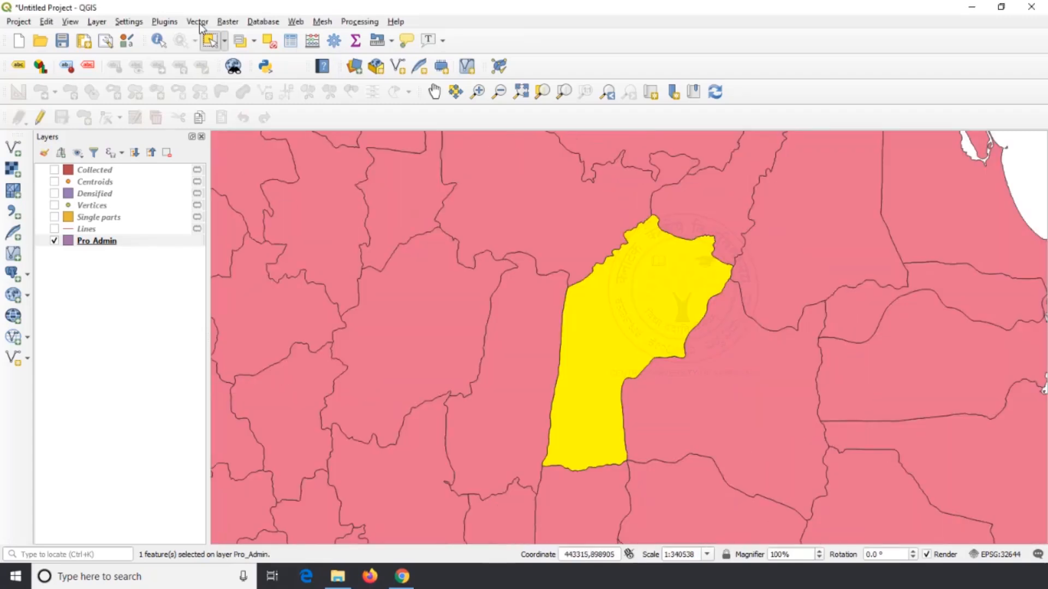
pyautogui.click(197, 21)
pyautogui.moveTo(241, 73)
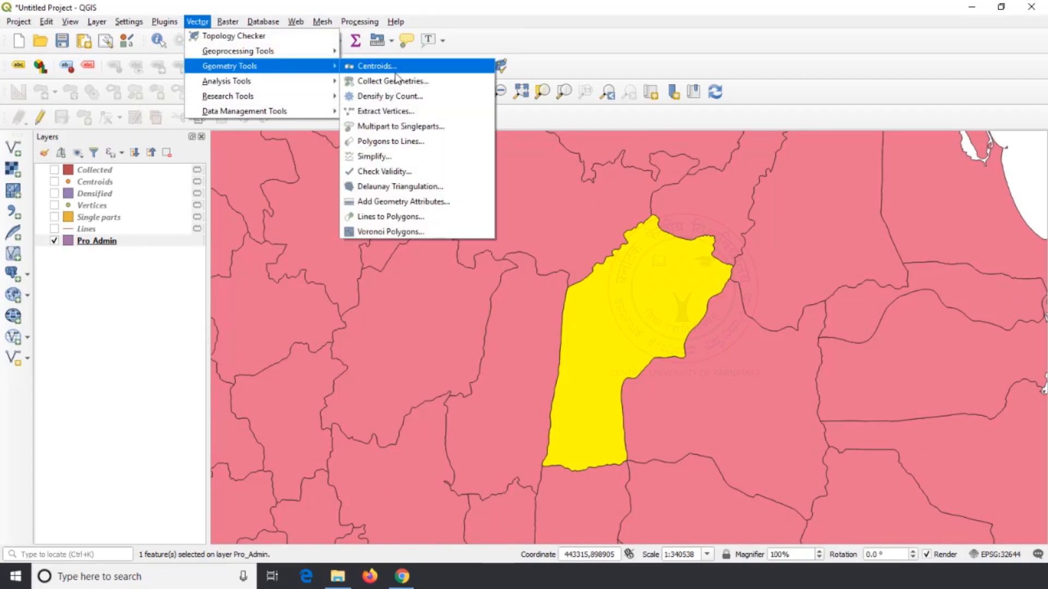
pyautogui.click(414, 162)
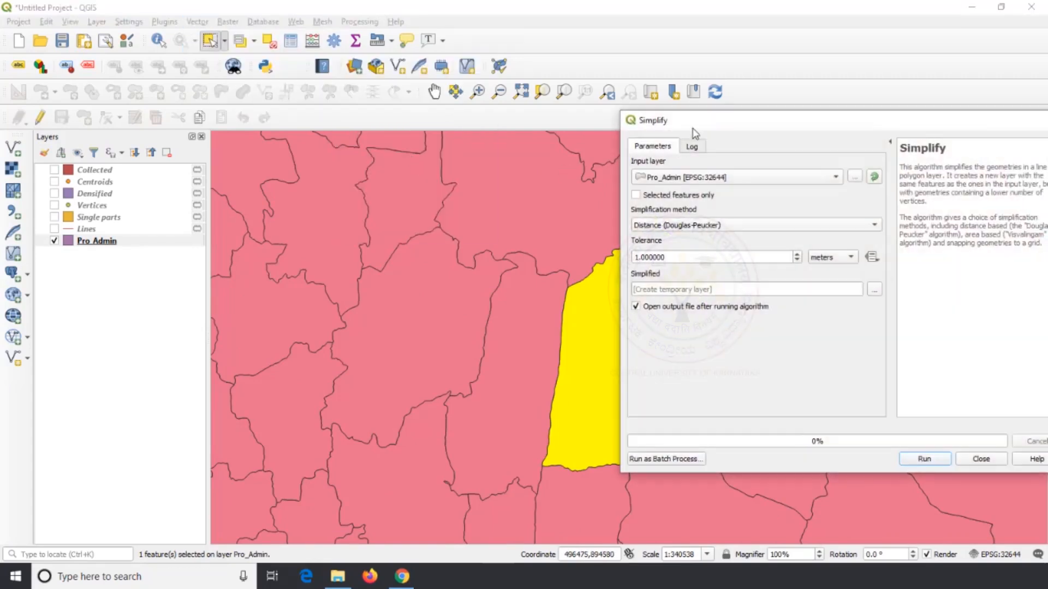
pyautogui.moveTo(690, 128); pyautogui.dragTo(198, 68)
pyautogui.click(266, 116)
pyautogui.click(263, 116)
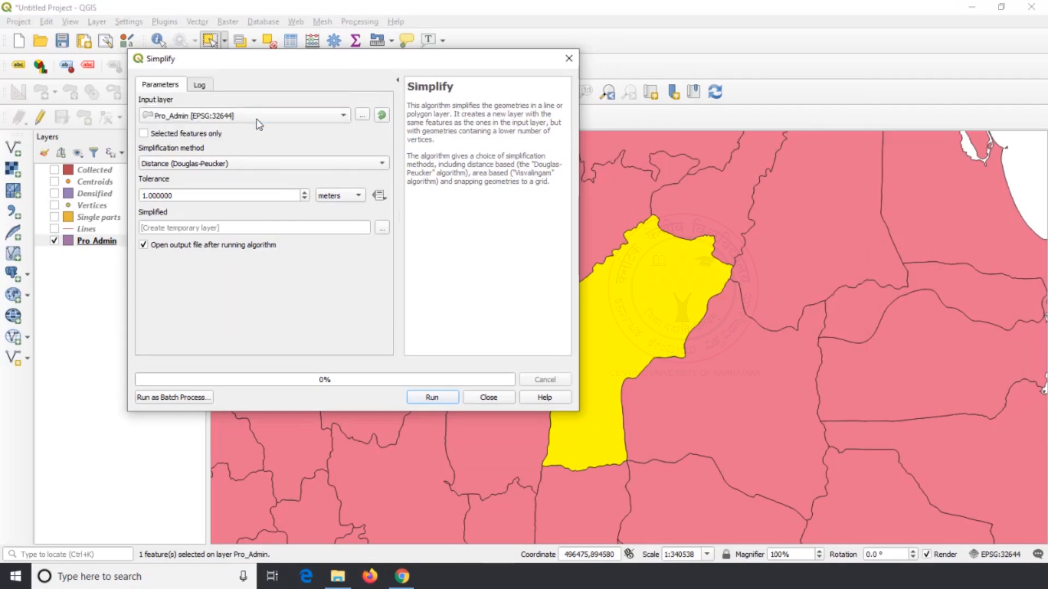
pyautogui.moveTo(192, 196); pyautogui.dragTo(90, 194)
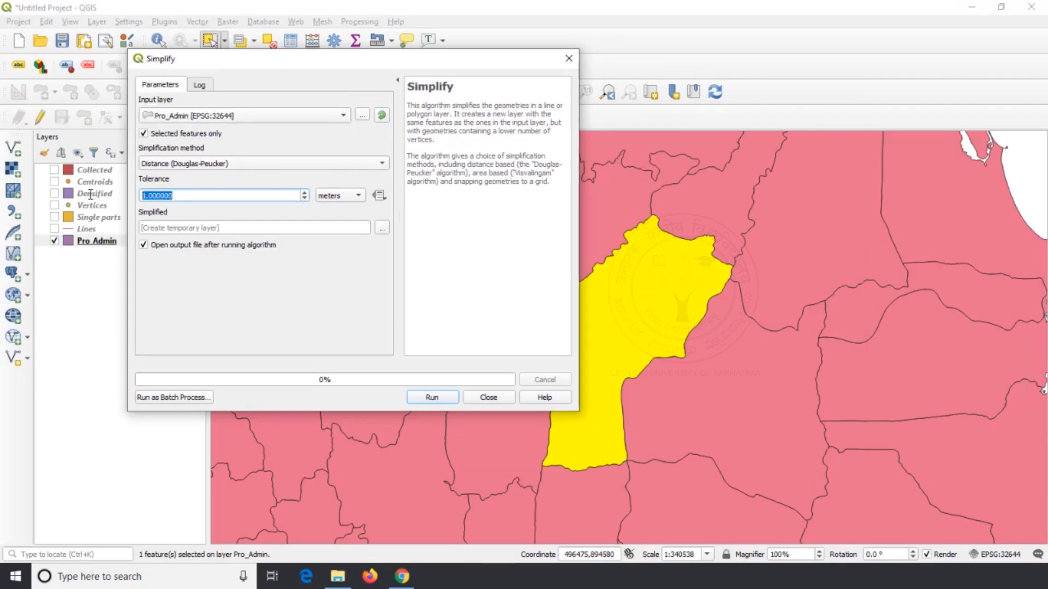
pyautogui.write('50')
pyautogui.click(428, 398)
pyautogui.click(469, 400)
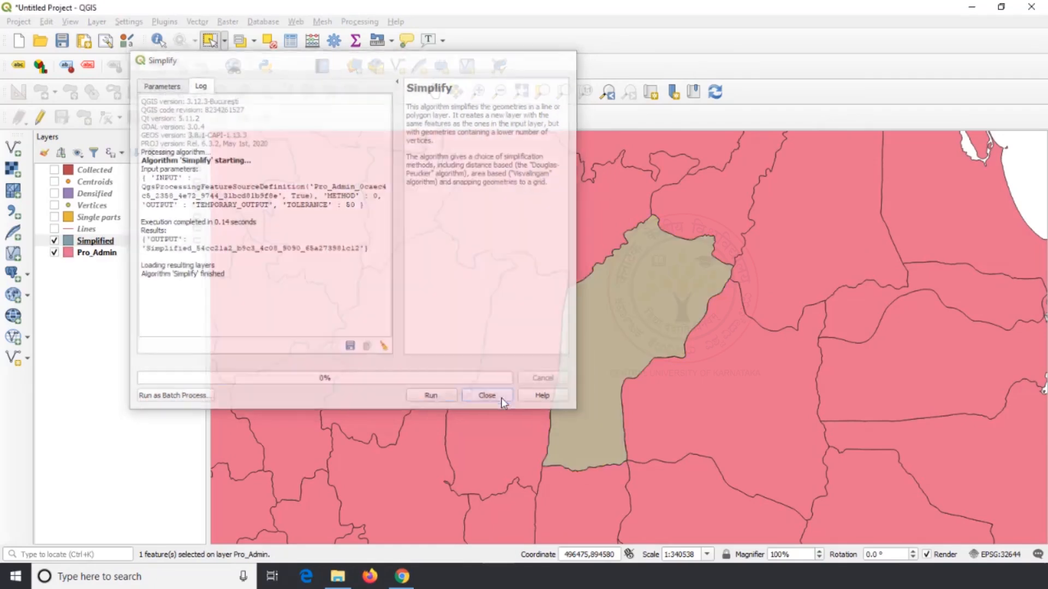
# Style the Simplified layer with a transparent fill and a light red stroke
pyautogui.scroll(2, 731, 275)
pyautogui.scroll(2, 745, 289)
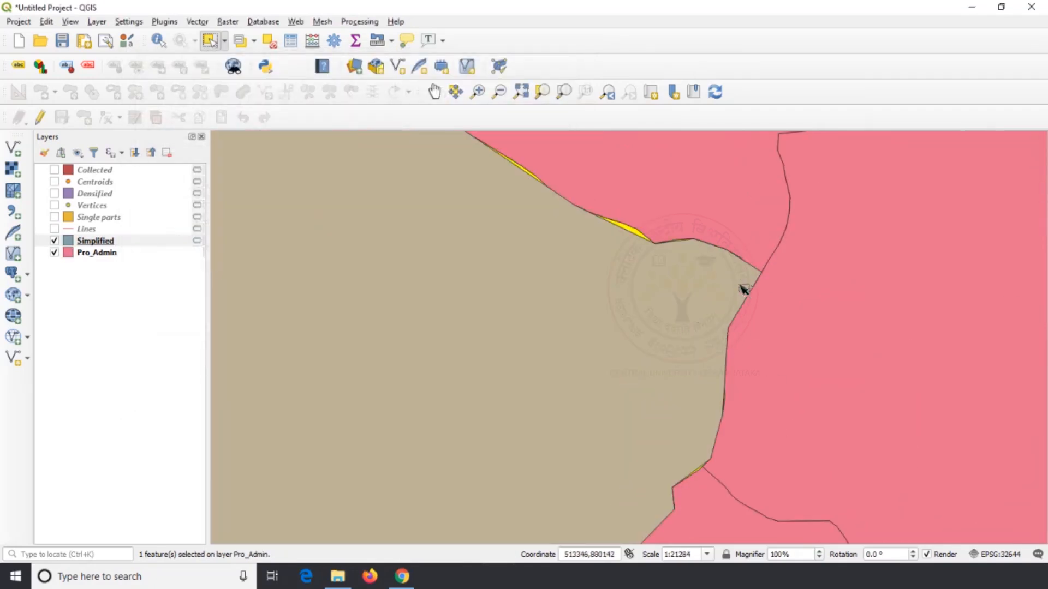
pyautogui.rightClick(79, 244)
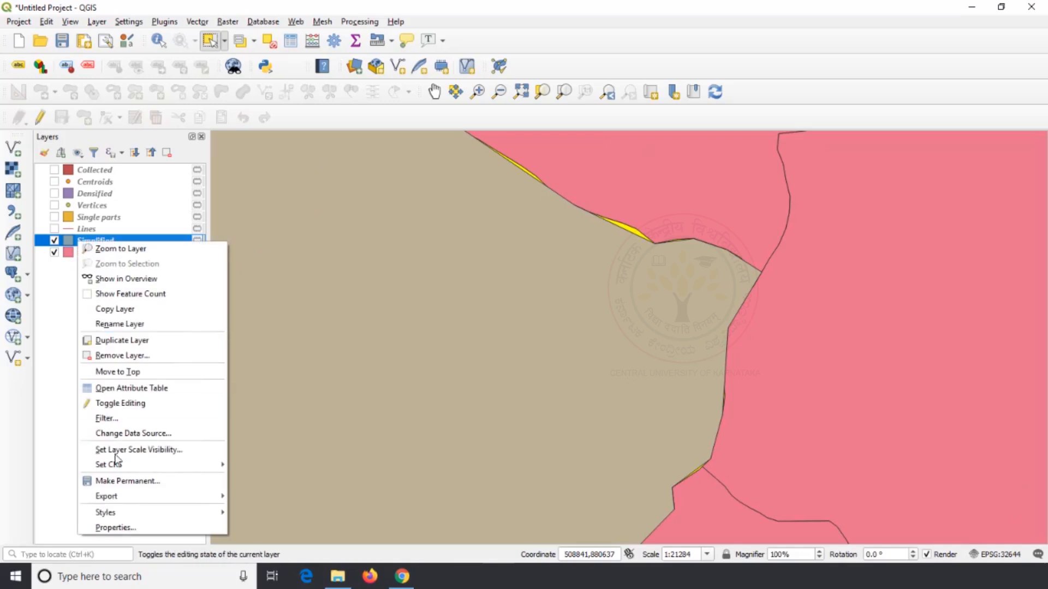
pyautogui.click(160, 525)
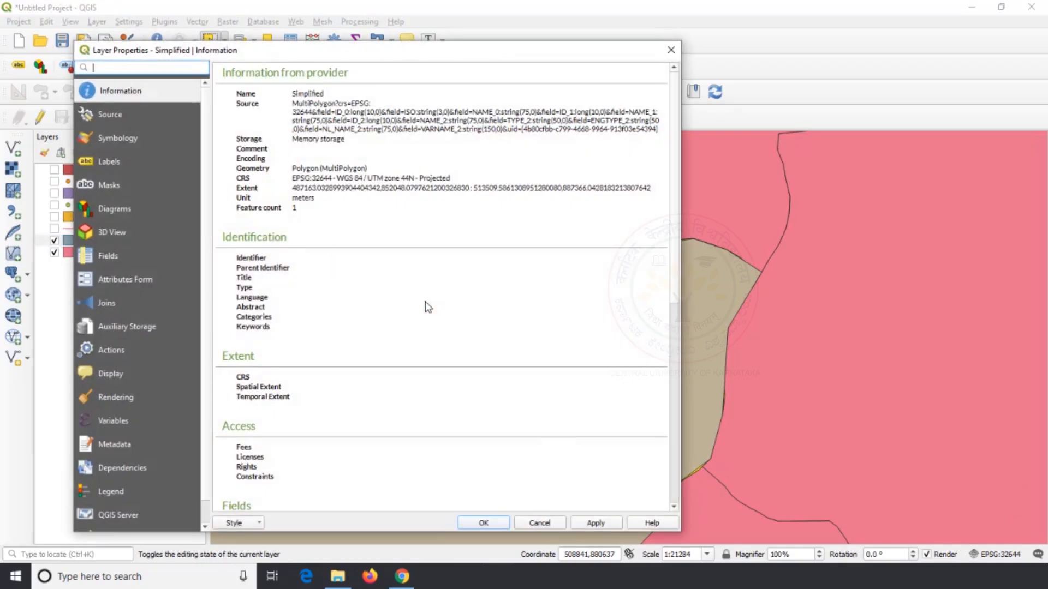
pyautogui.click(150, 138)
pyautogui.click(377, 102)
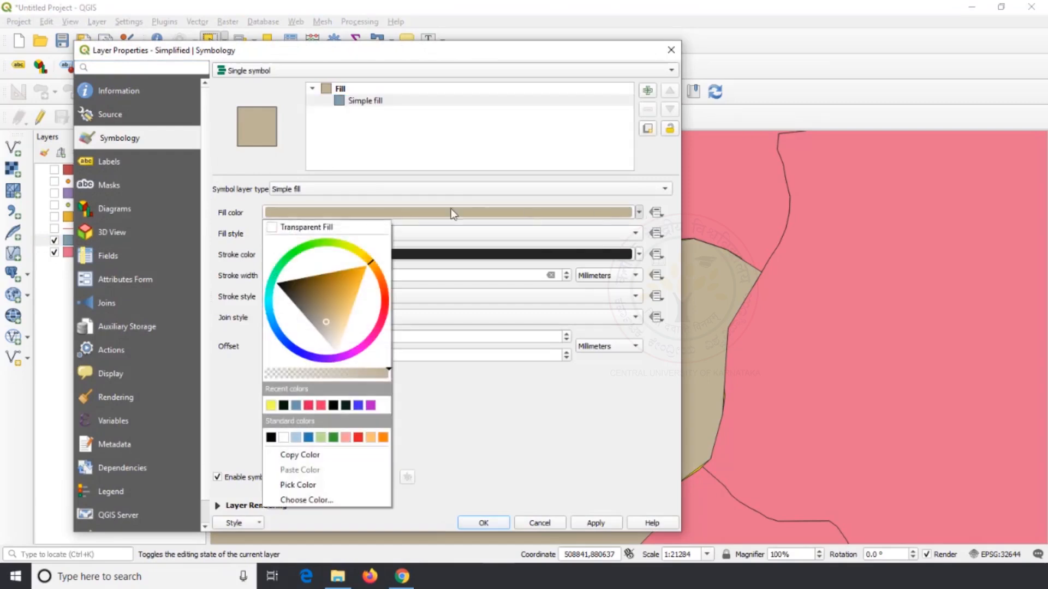
pyautogui.click(305, 227)
pyautogui.click(639, 255)
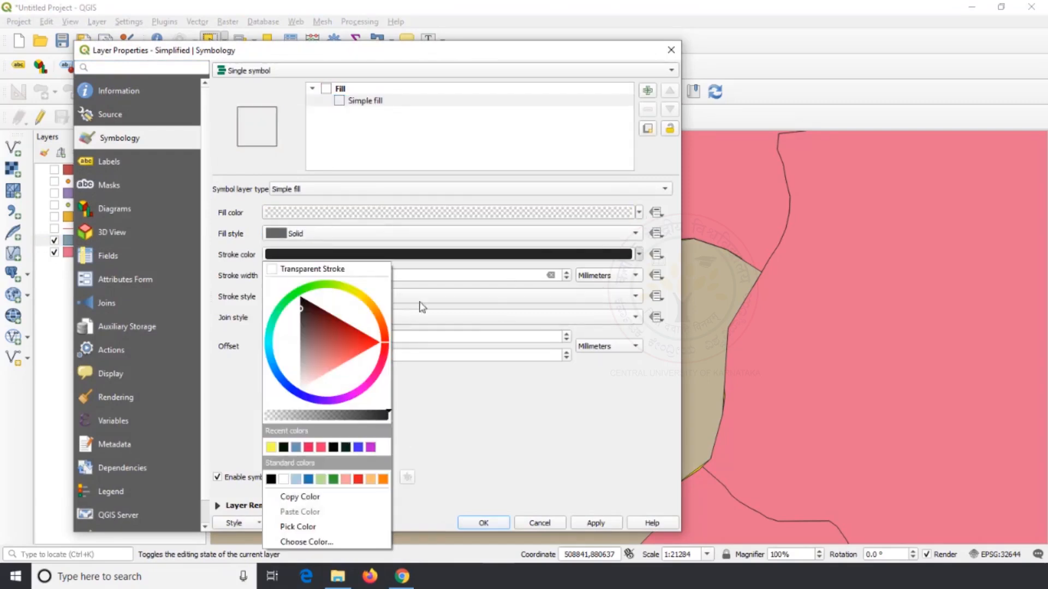
pyautogui.click(332, 354)
pyautogui.click(484, 523)
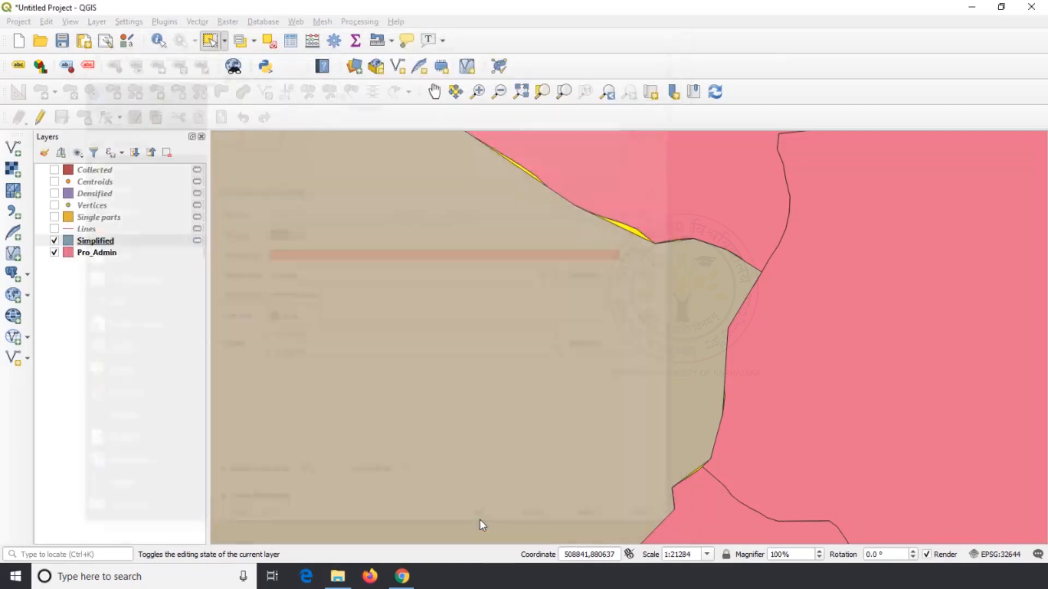
# Examine how the simplified outline deviates from the original polygon boundary at several places along its edge
pyautogui.scroll(1, 736, 369)
pyautogui.scroll(-2, 734, 366)
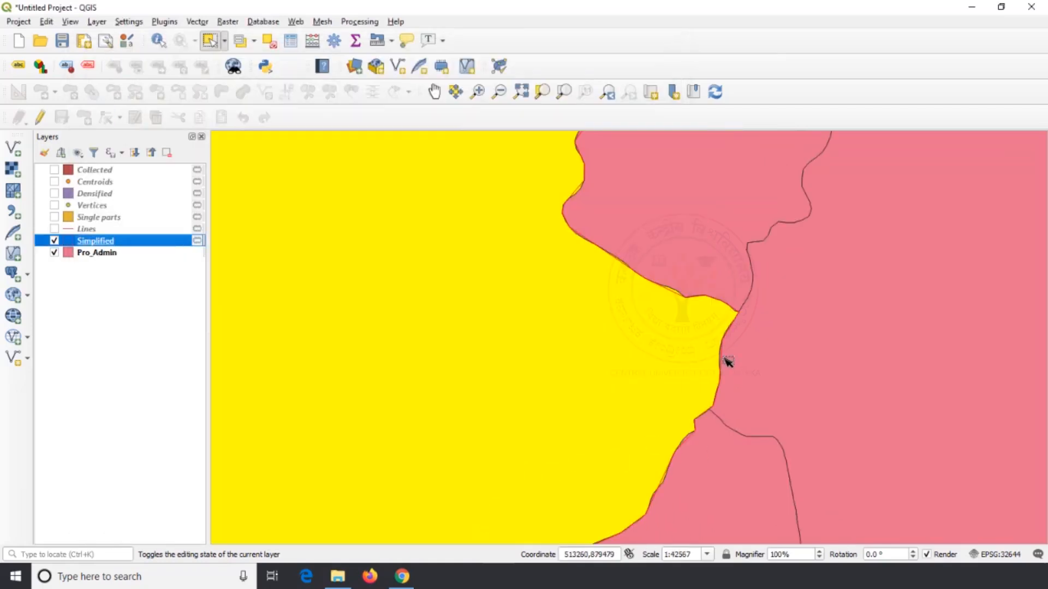
pyautogui.scroll(2, 556, 182)
pyautogui.scroll(-4, 584, 188)
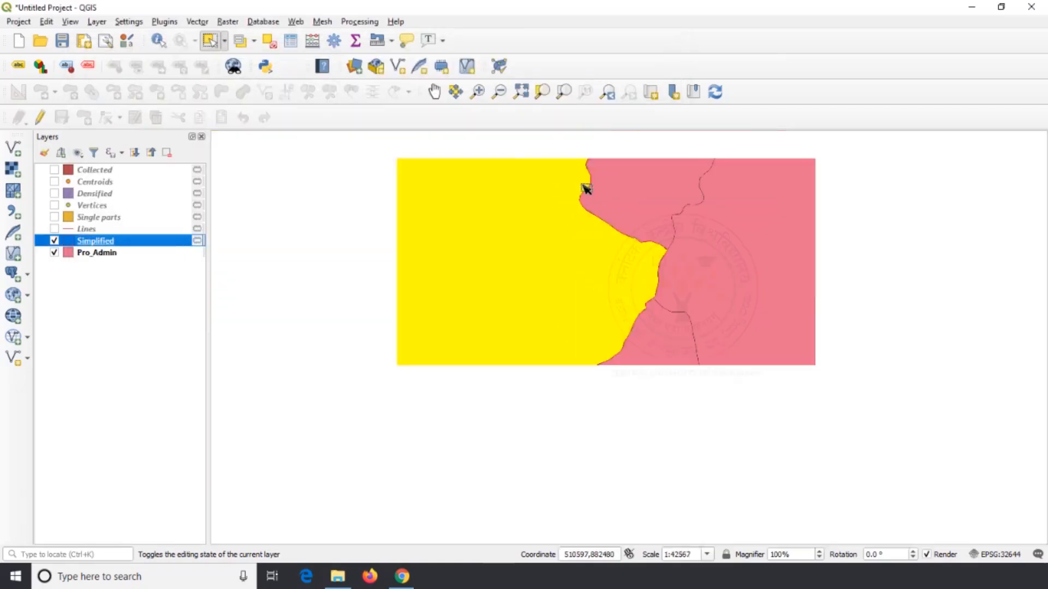
pyautogui.scroll(-1, 546, 174)
pyautogui.scroll(5, 472, 208)
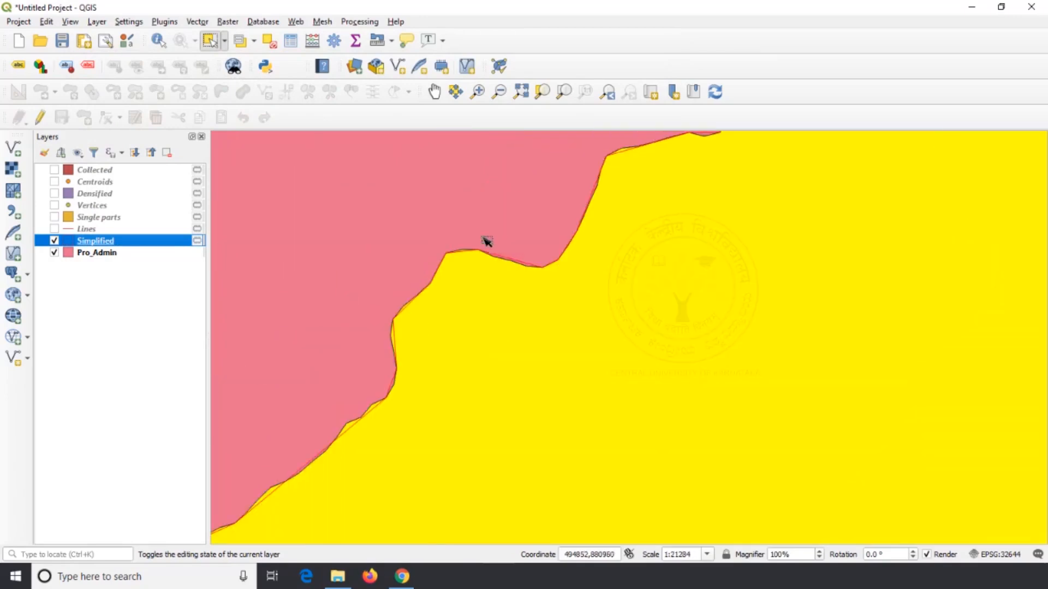
pyautogui.scroll(-3, 546, 238)
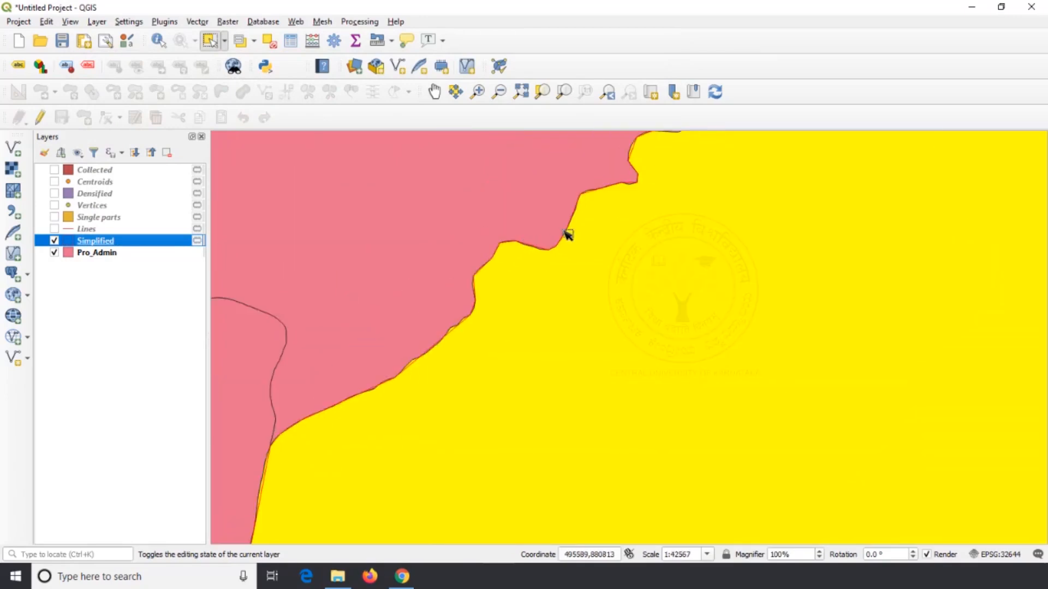
pyautogui.scroll(2, 413, 404)
pyautogui.scroll(1, 374, 388)
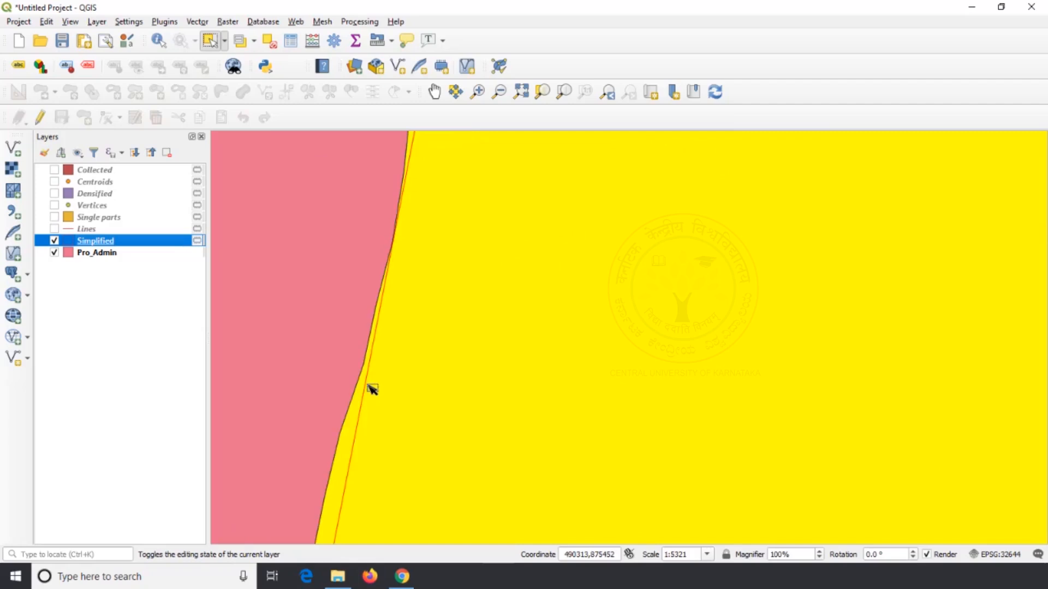
pyautogui.scroll(-1, 367, 391)
# Toggle the Pro_Admin layer's visibility to compare the simplified outline alone and over the original polygons
pyautogui.click(54, 252)
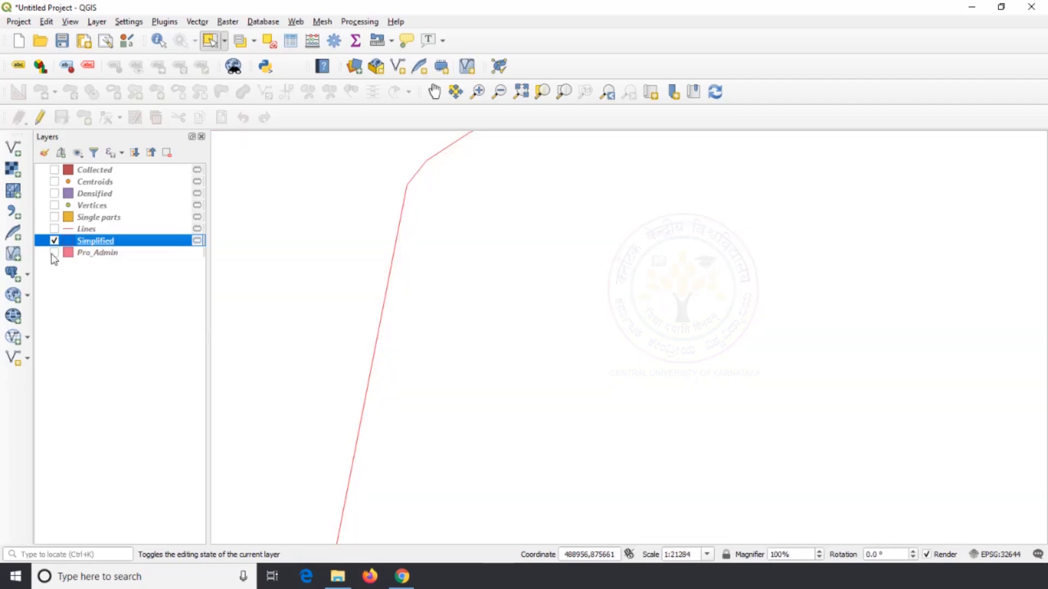
pyautogui.click(53, 253)
pyautogui.scroll(-3, 378, 334)
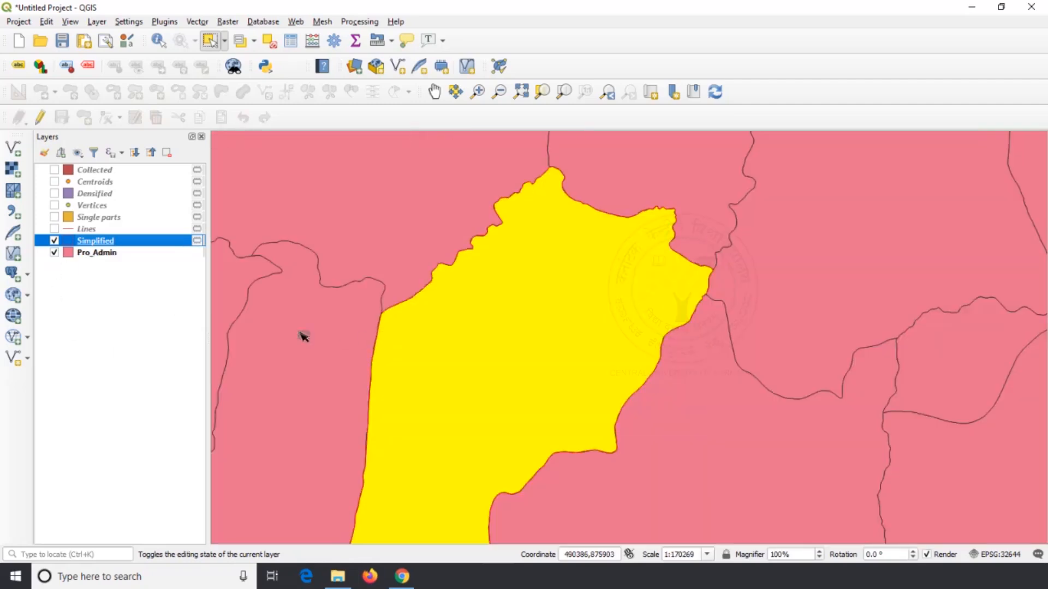
pyautogui.click(55, 253)
pyautogui.click(55, 252)
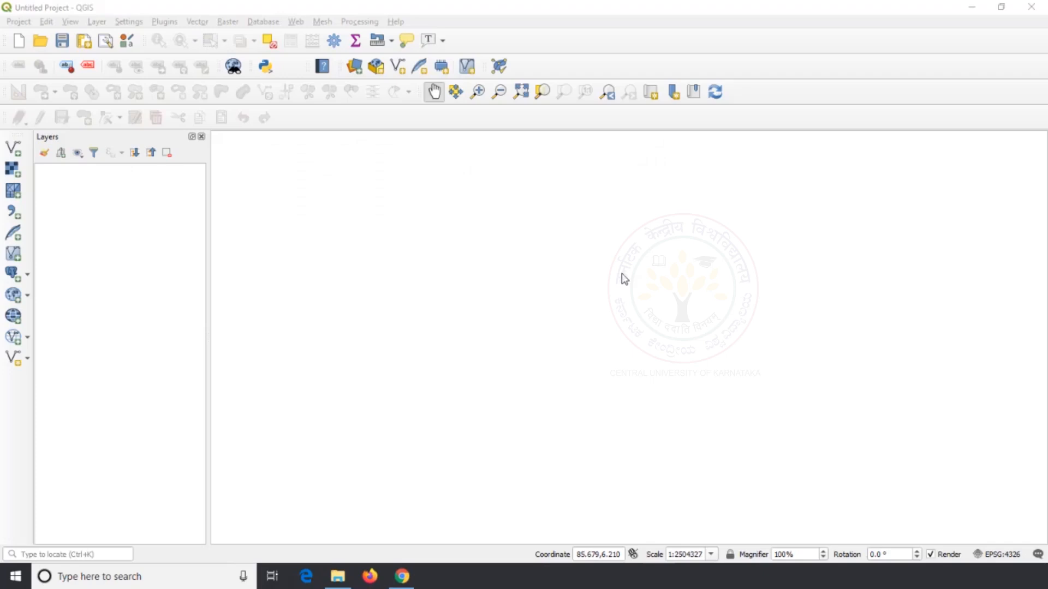
# Add the vector dataset validity_data.shp from the Check Validity Data folder on the Desktop to the new project
pyautogui.click(13, 148)
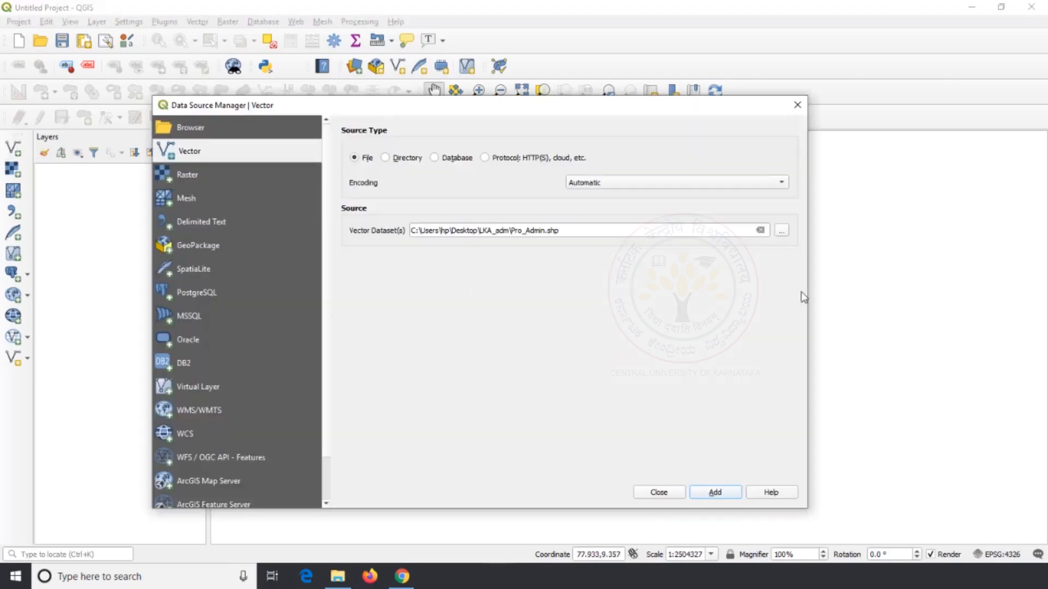
pyautogui.click(782, 230)
pyautogui.click(319, 147)
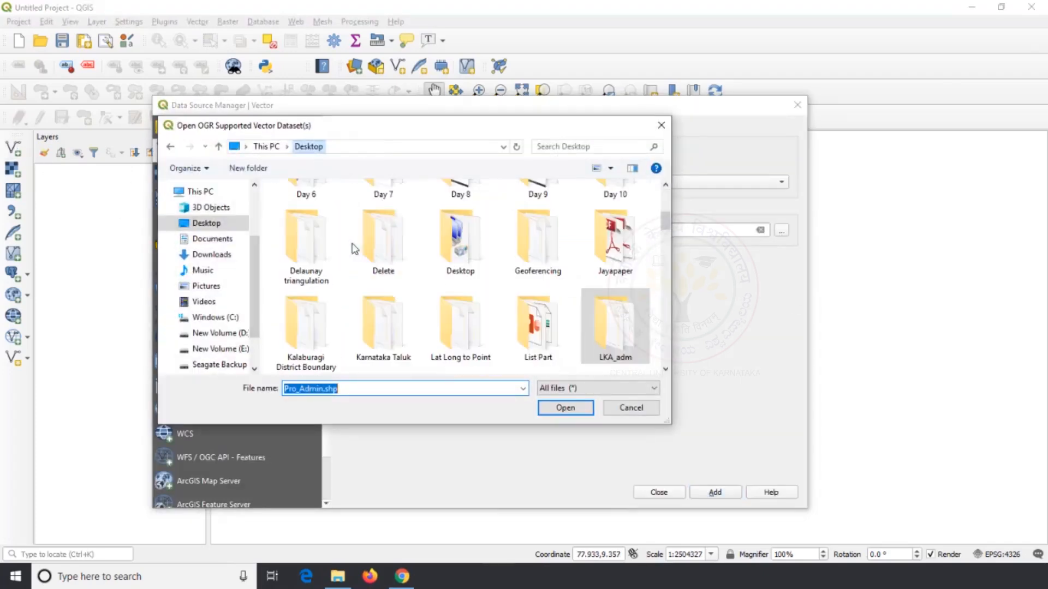
pyautogui.scroll(3, 379, 252)
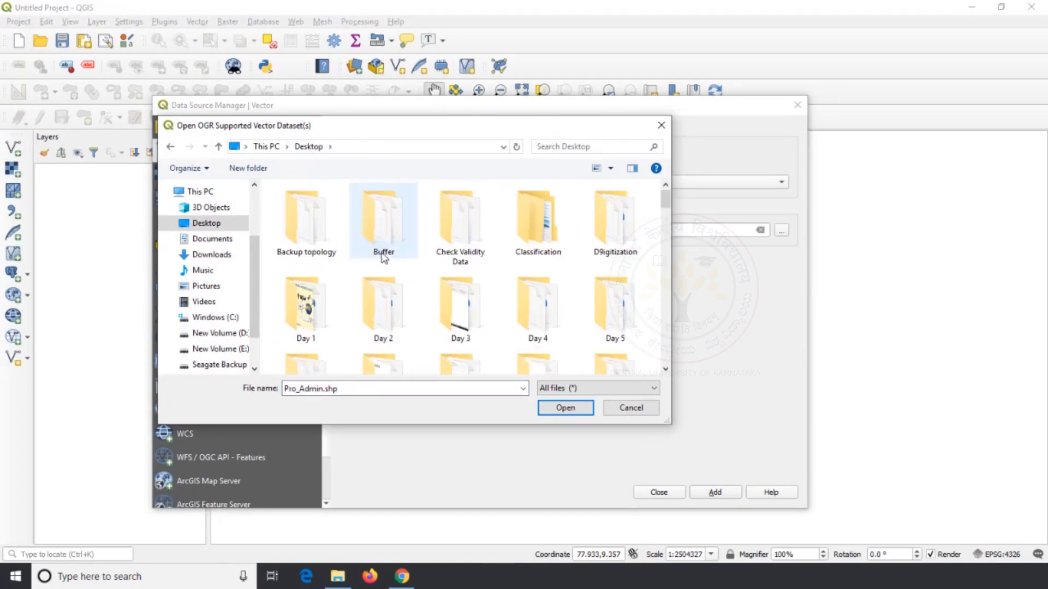
pyautogui.doubleClick(478, 228)
pyautogui.click(349, 248)
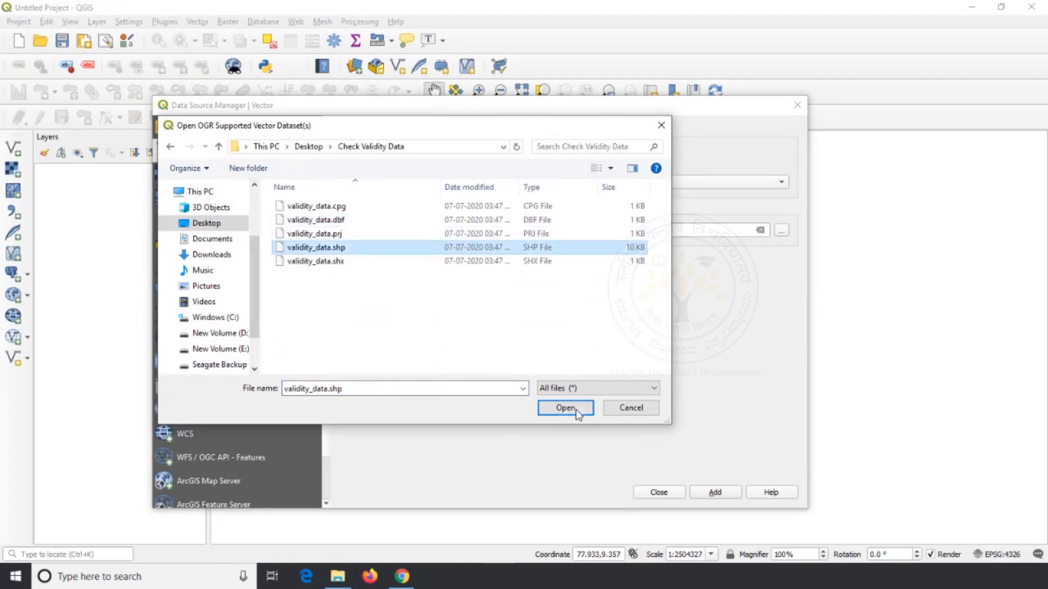
pyautogui.click(566, 408)
pyautogui.click(719, 492)
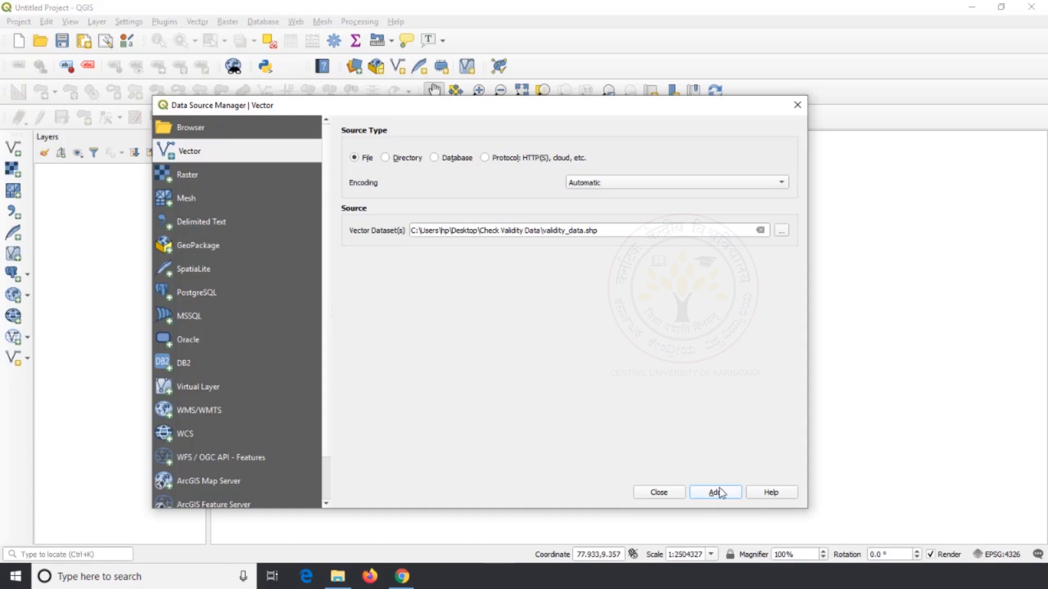
pyautogui.click(657, 493)
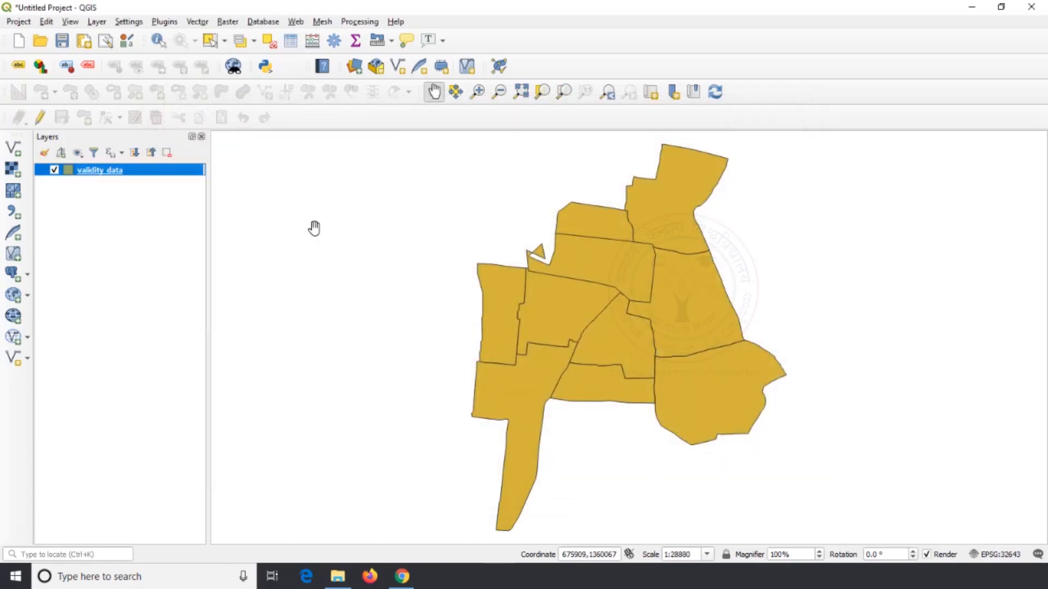
# Run Check Validity on the validity_data layer with the GEOS method and temporary valid, invalid and error outputs
pyautogui.click(197, 22)
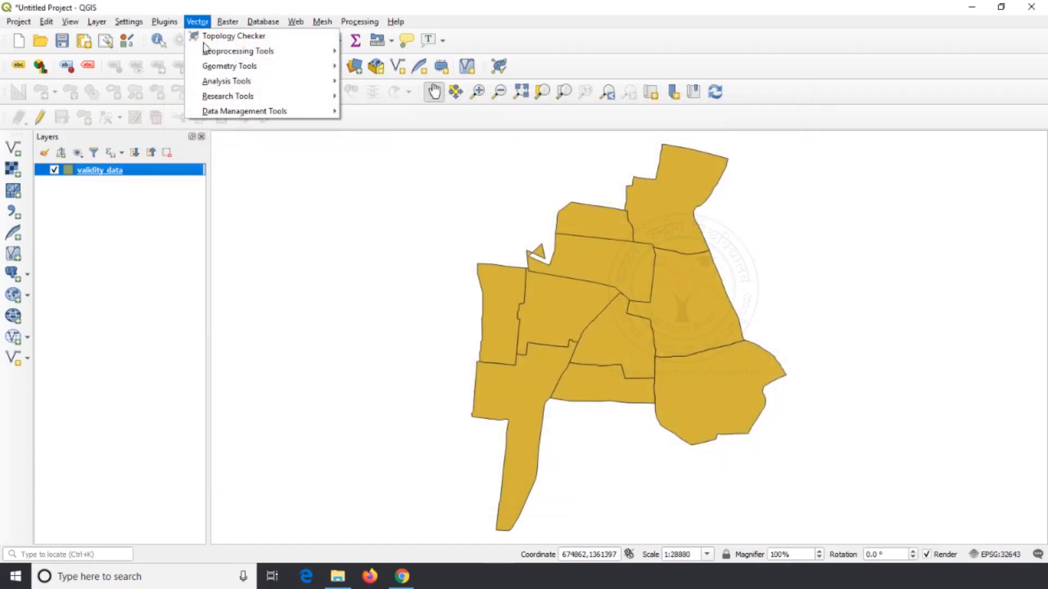
pyautogui.moveTo(263, 67)
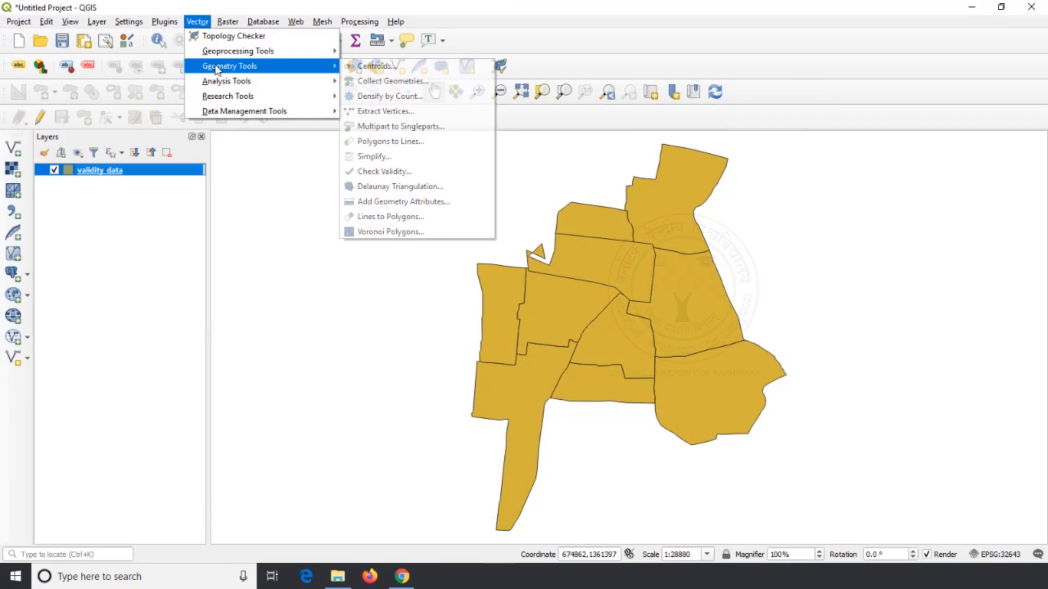
pyautogui.click(414, 175)
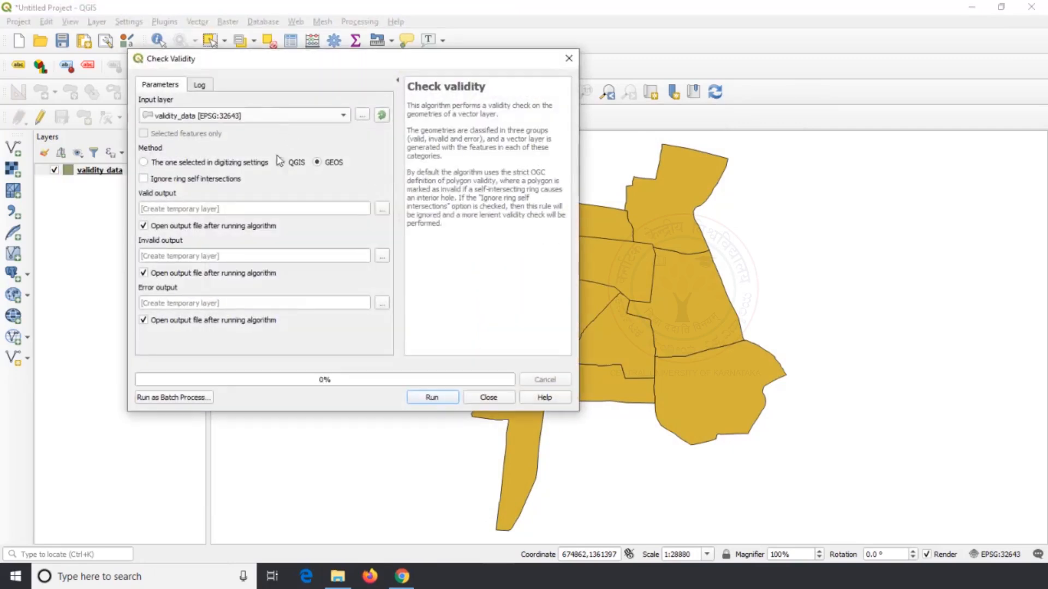
pyautogui.click(431, 397)
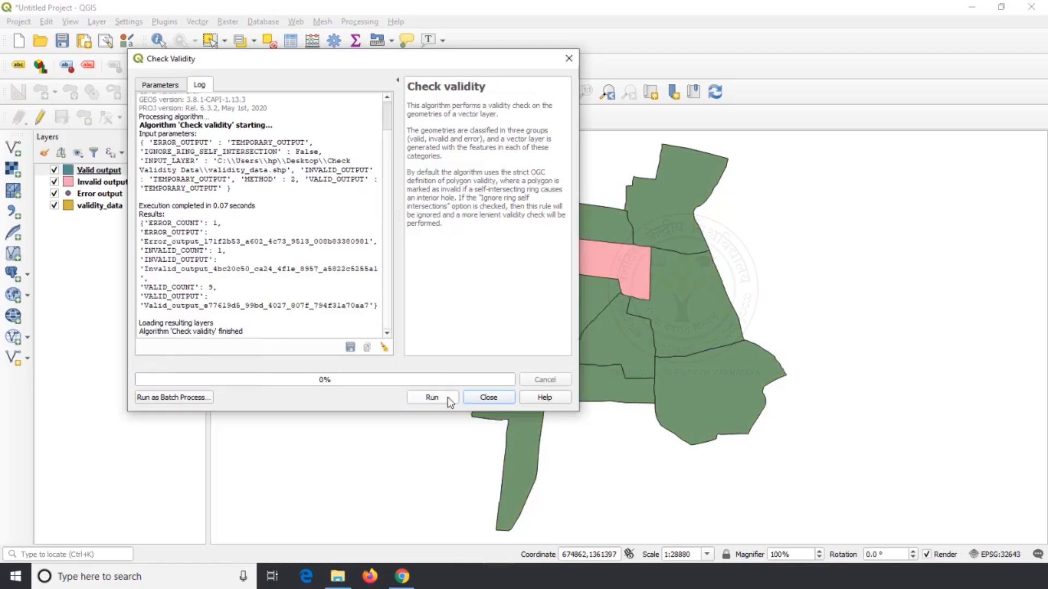
pyautogui.click(487, 397)
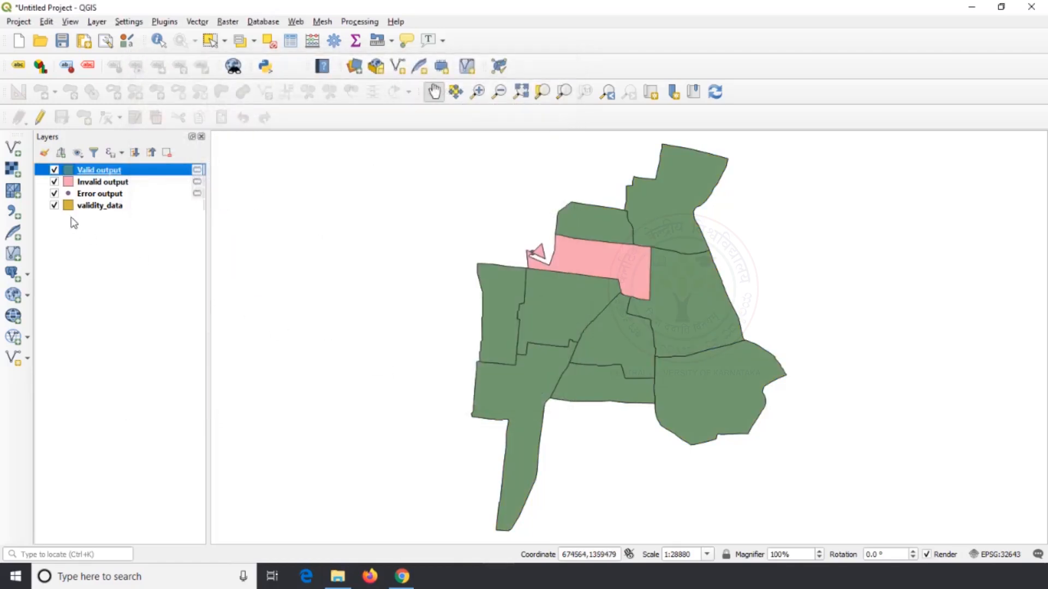
# Hide the validity_data, Invalid output and Error output layers so that only the Valid output layer is displayed
pyautogui.click(54, 205)
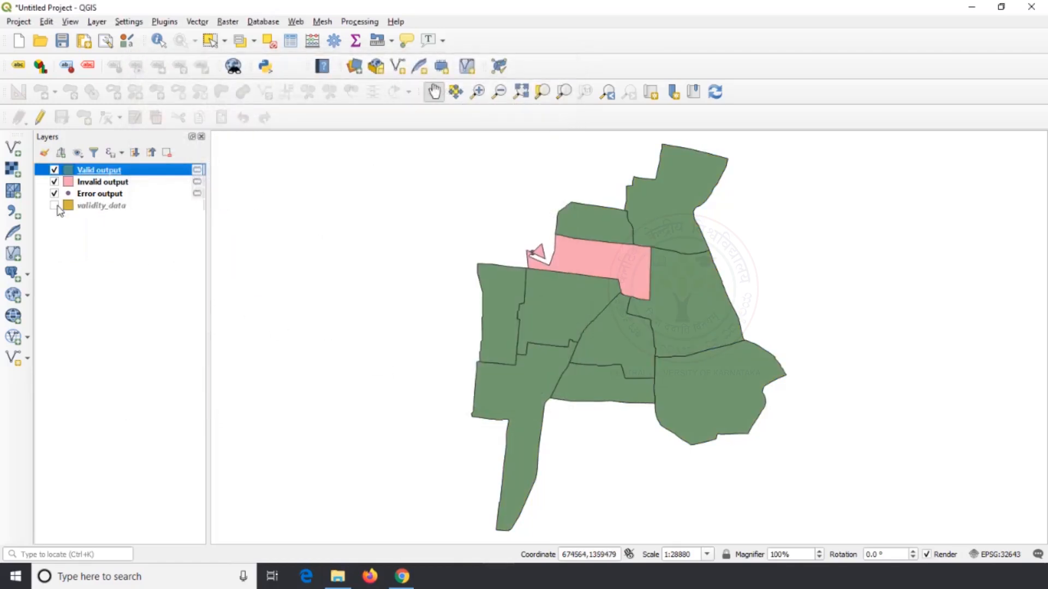
pyautogui.click(54, 170)
pyautogui.click(54, 182)
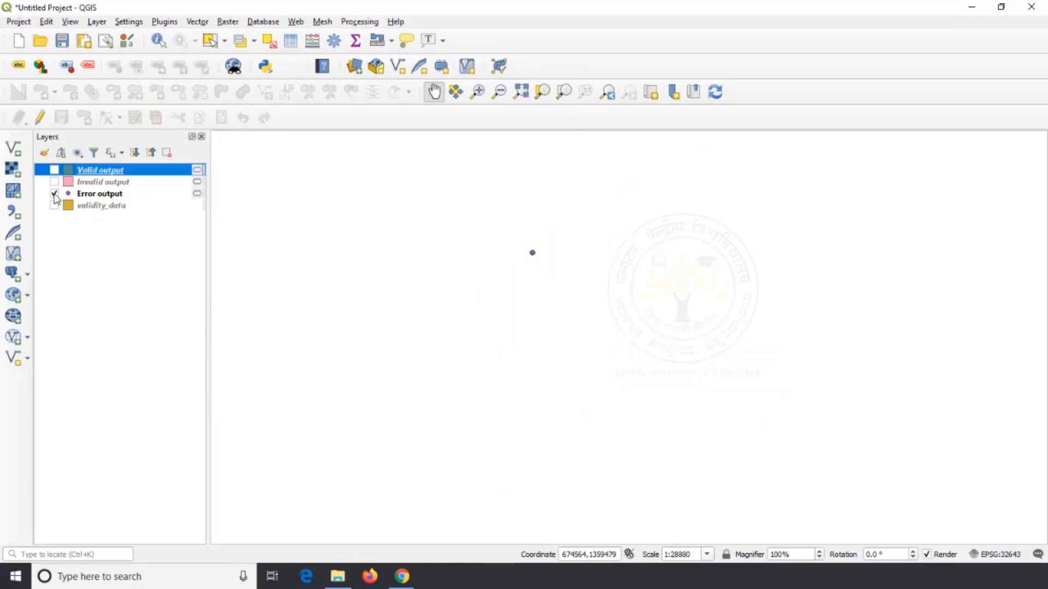
pyautogui.click(54, 194)
pyautogui.click(55, 171)
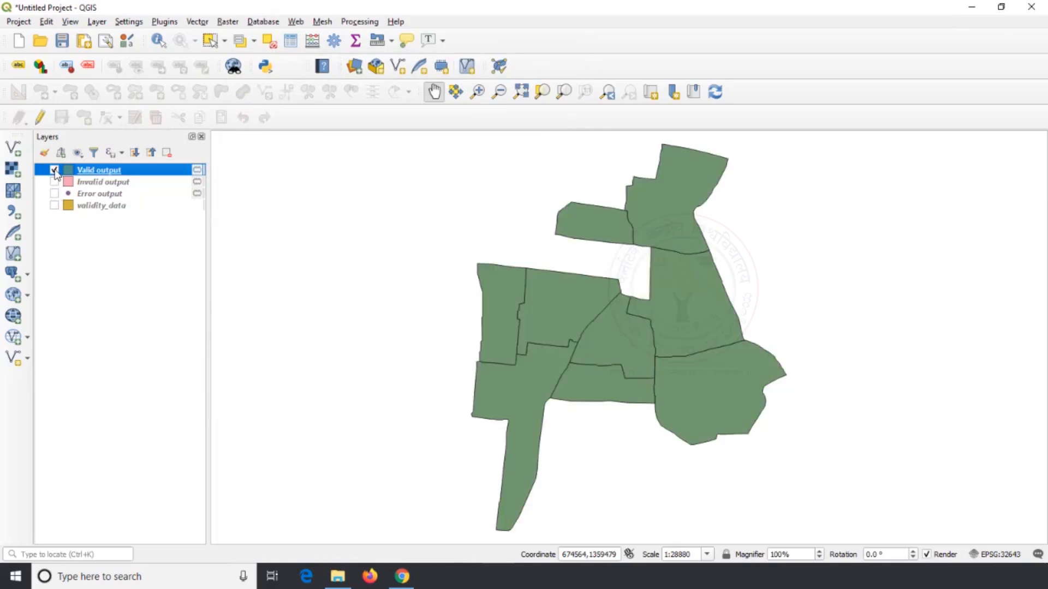
# Display the Invalid output and Error output layers without Valid output, and turn Valid output back on over them
pyautogui.click(54, 171)
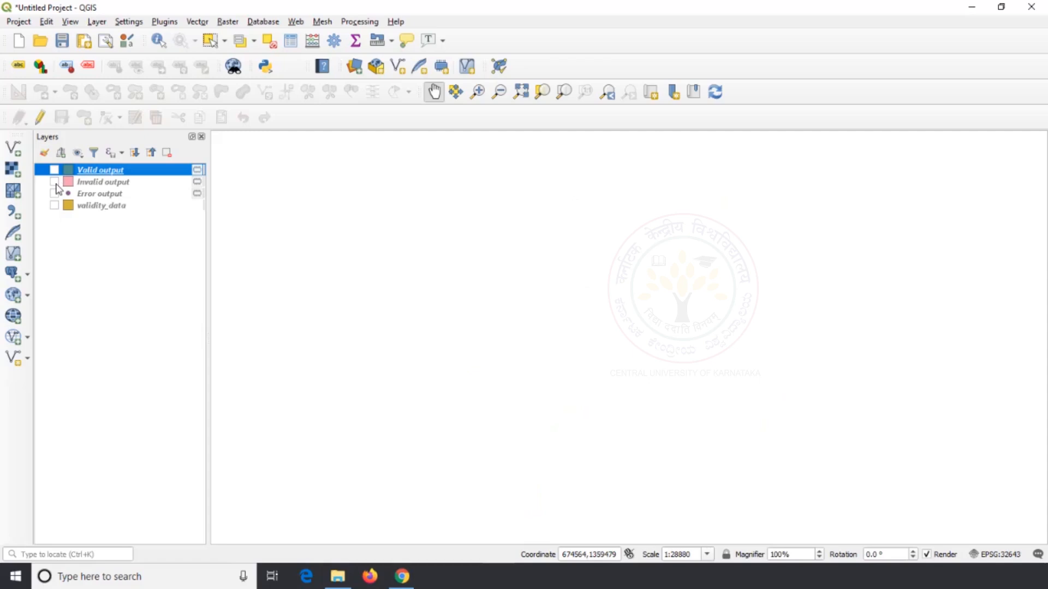
pyautogui.click(54, 182)
pyautogui.click(54, 182)
pyautogui.click(55, 194)
pyautogui.click(55, 182)
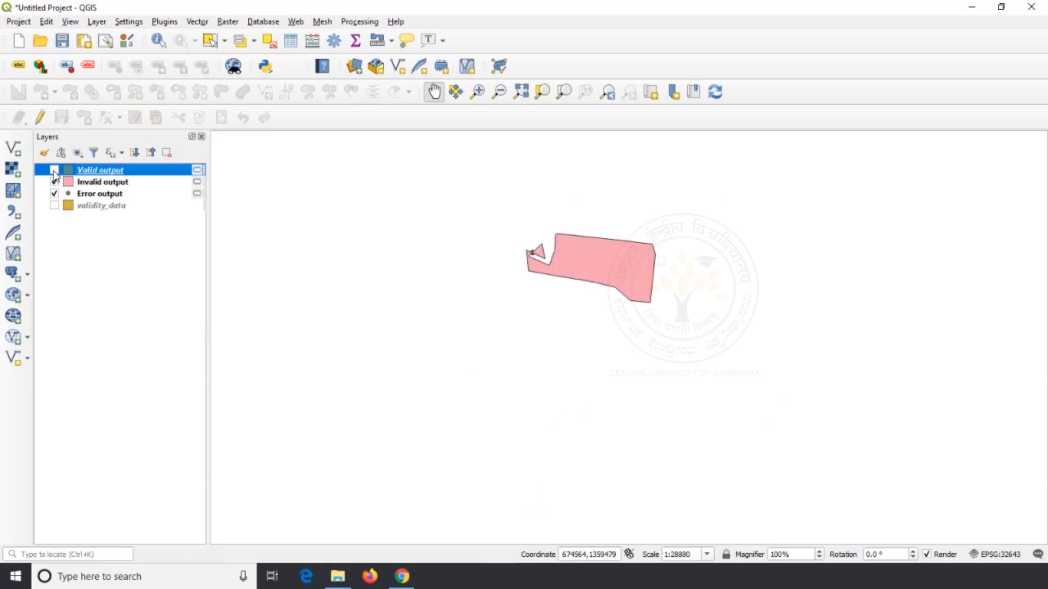
pyautogui.click(54, 170)
# Examine the error point where the invalid polygon's boundary crosses itself, and its position among the surrounding valid polygons
pyautogui.scroll(4, 531, 241)
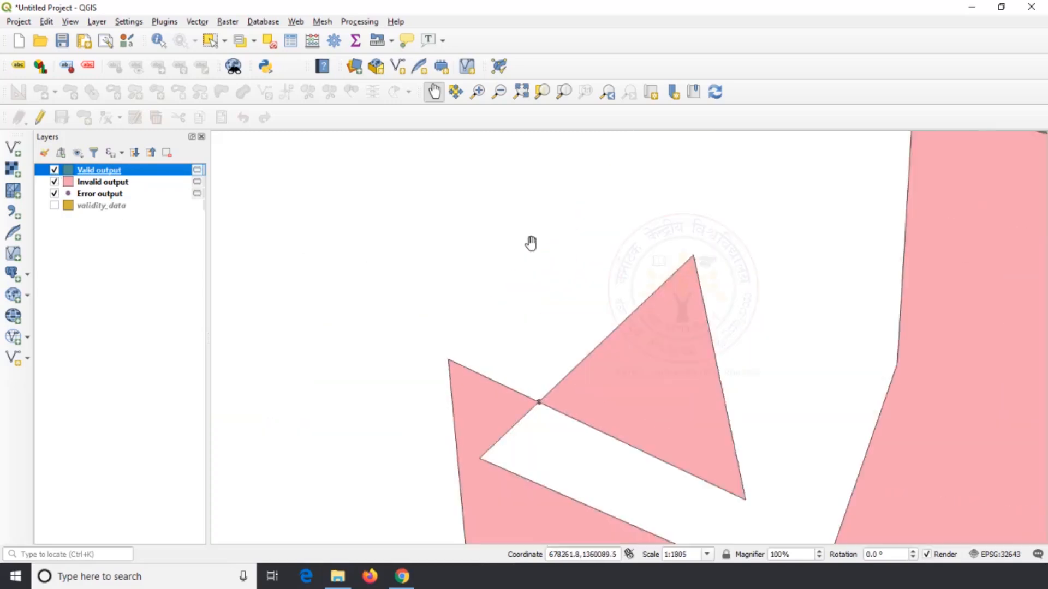
pyautogui.scroll(-2, 531, 241)
pyautogui.scroll(2, 527, 327)
pyautogui.scroll(1, 534, 341)
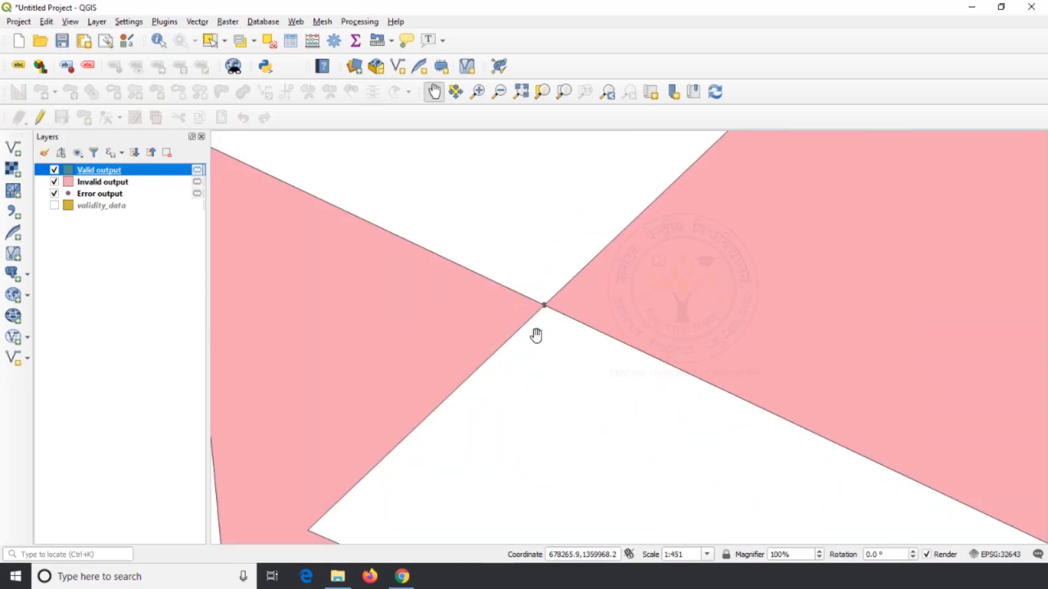
pyautogui.scroll(-5, 551, 271)
pyautogui.scroll(-2, 553, 271)
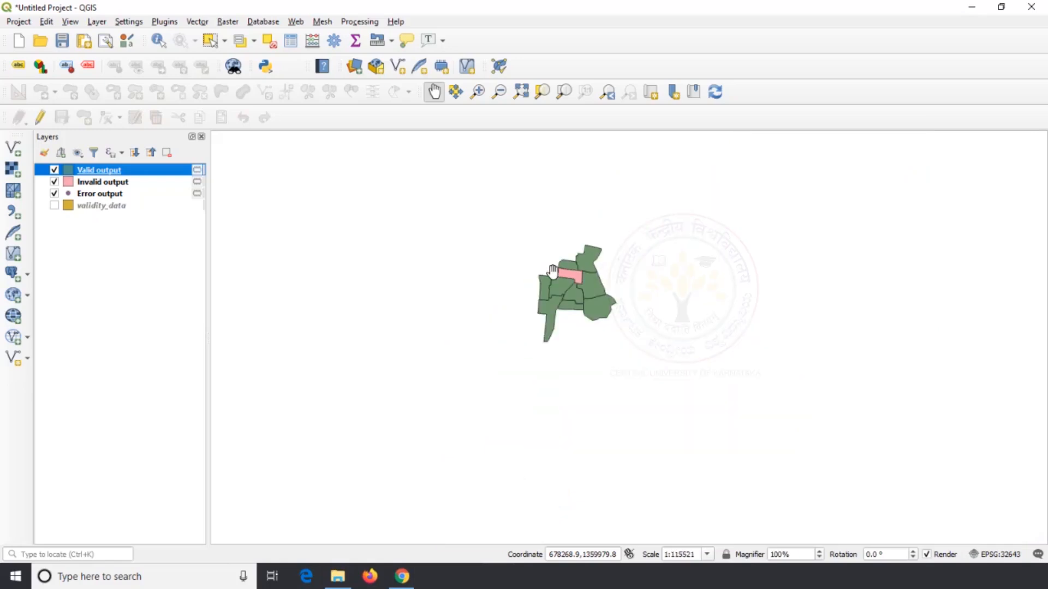
pyautogui.scroll(1, 552, 271)
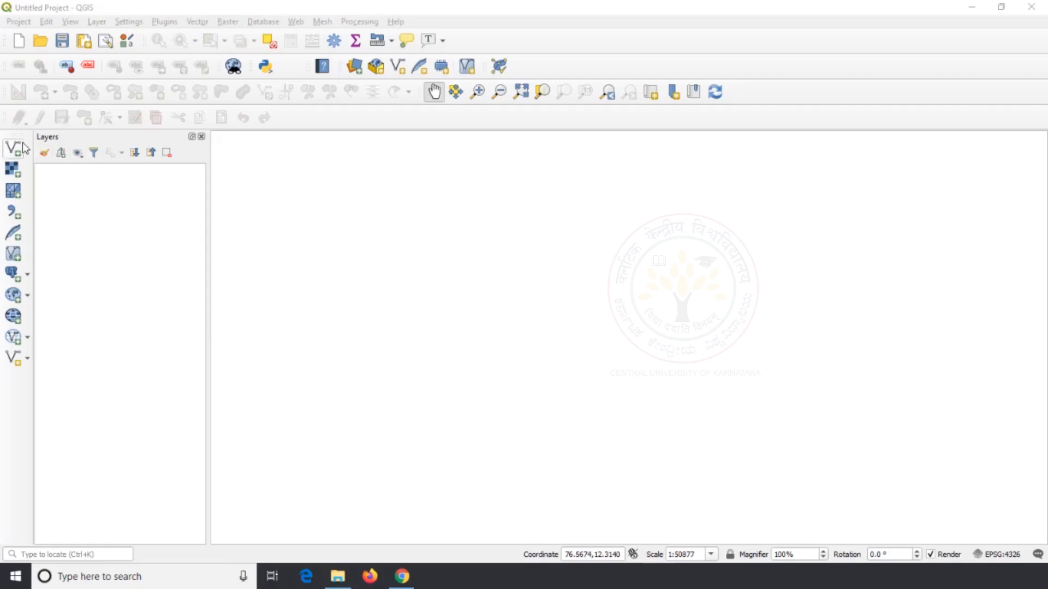
# Add the vector dataset Delaunay_triangulation.shp from the Delaunay triangulation folder on the Desktop to the new project
pyautogui.click(22, 144)
pyautogui.click(780, 233)
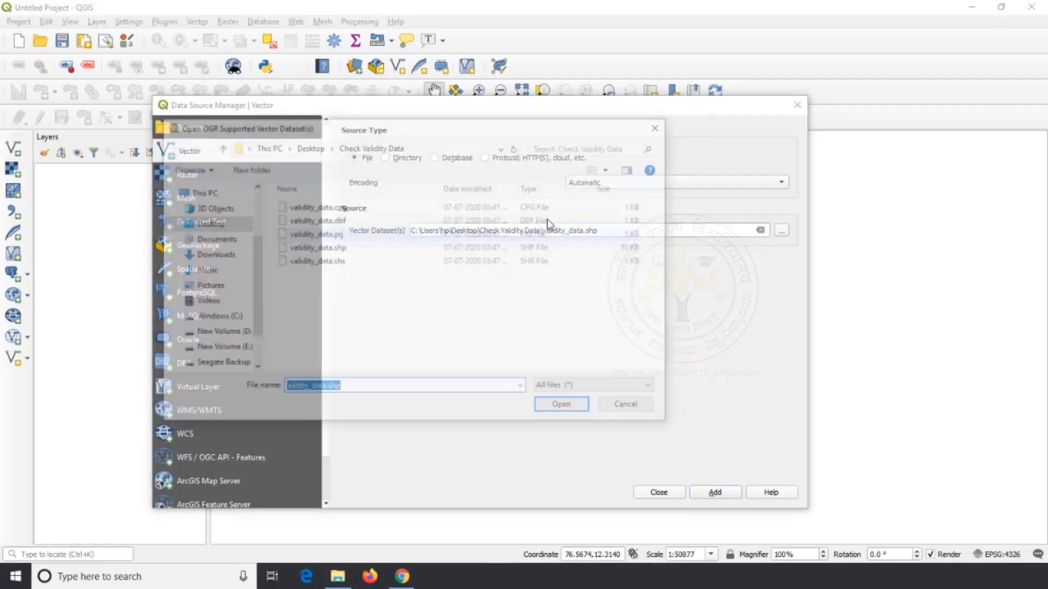
pyautogui.click(308, 146)
pyautogui.click(383, 302)
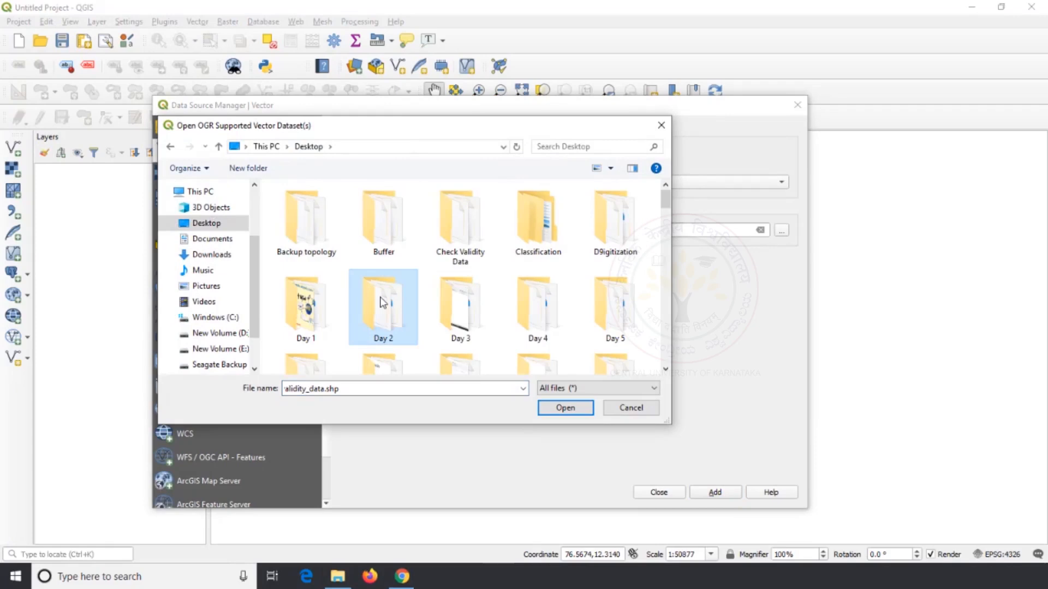
pyautogui.press('Right')
pyautogui.scroll(-2, 511, 285)
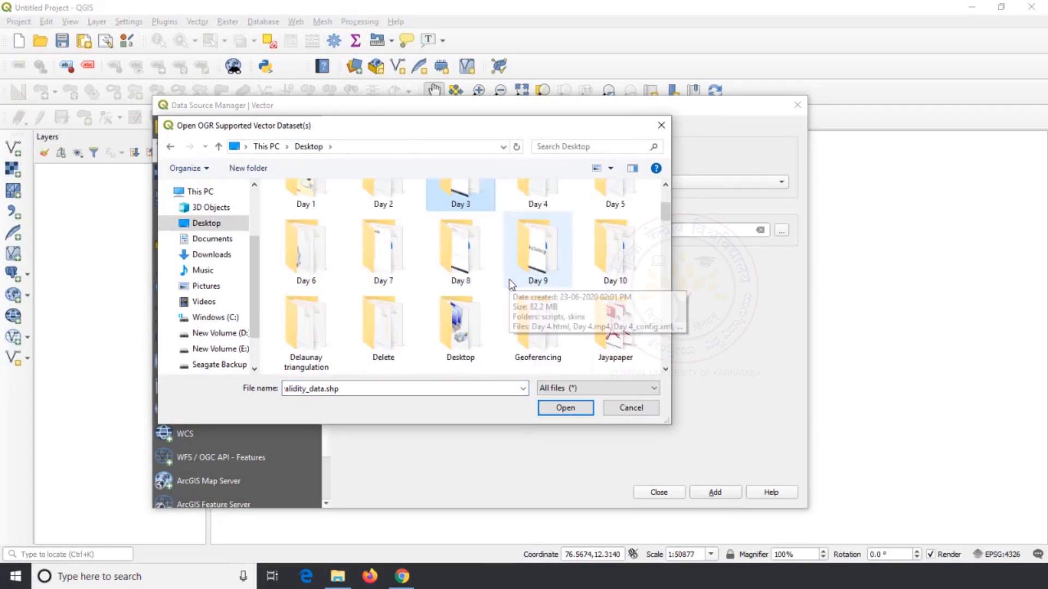
pyautogui.doubleClick(309, 327)
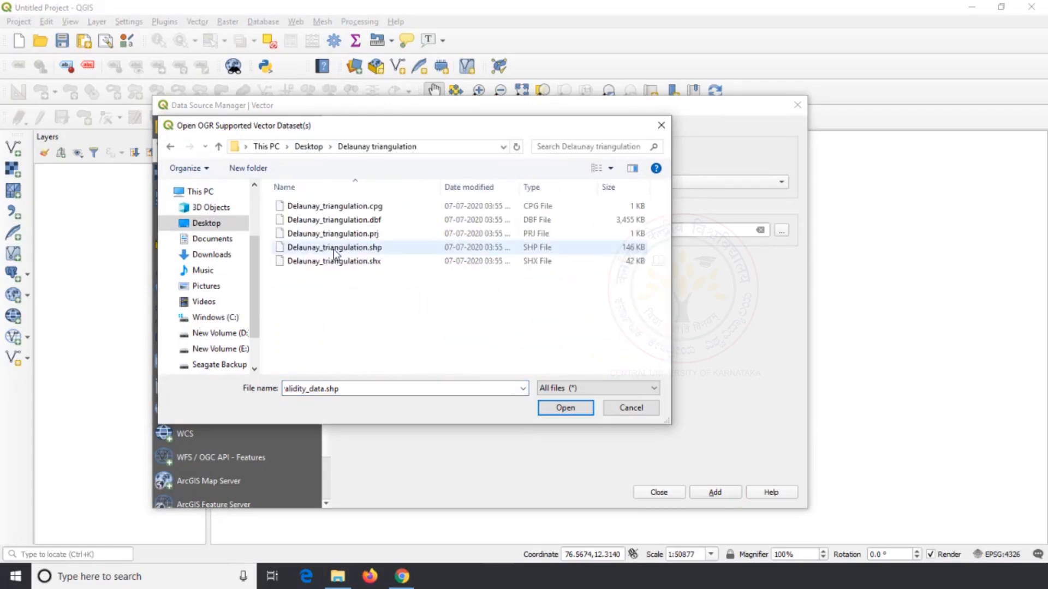
pyautogui.click(334, 248)
pyautogui.click(564, 409)
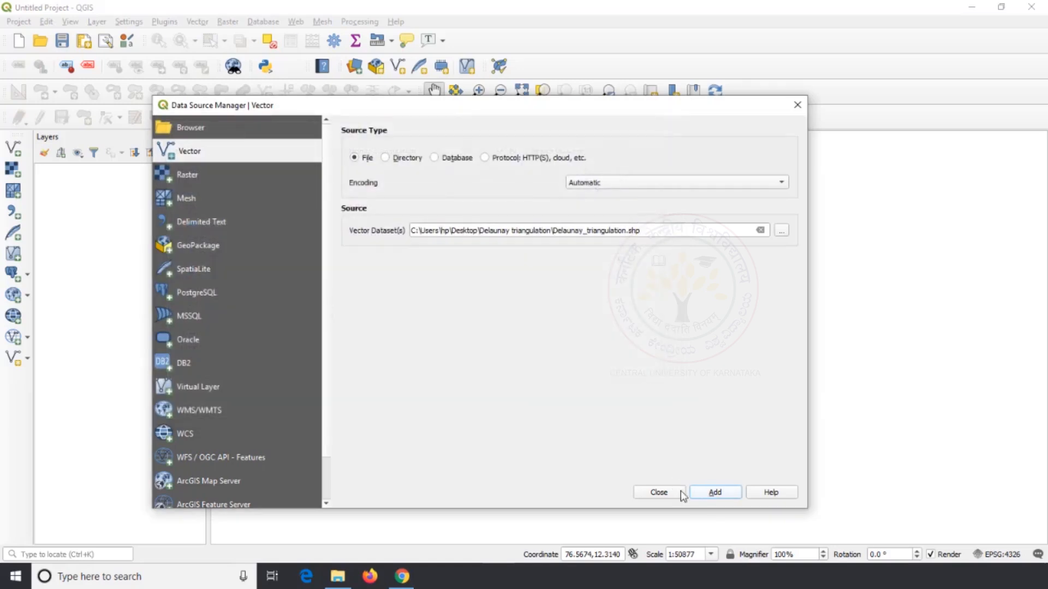
pyautogui.click(710, 492)
pyautogui.click(677, 494)
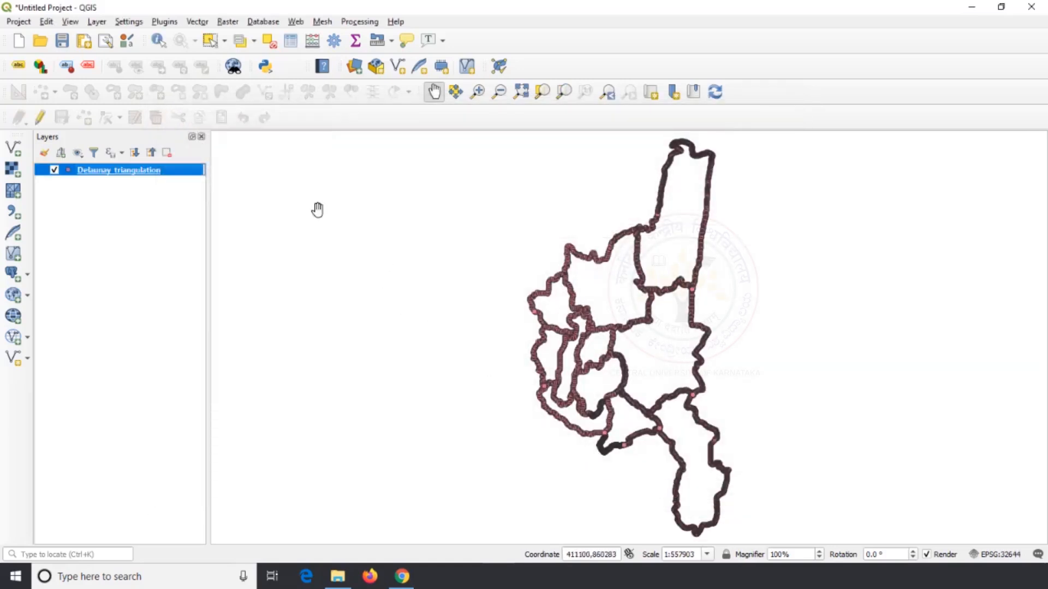
# Run Delaunay Triangulation on the Delaunay_triangulation point layer with a temporary output layer
pyautogui.click(198, 21)
pyautogui.moveTo(233, 66)
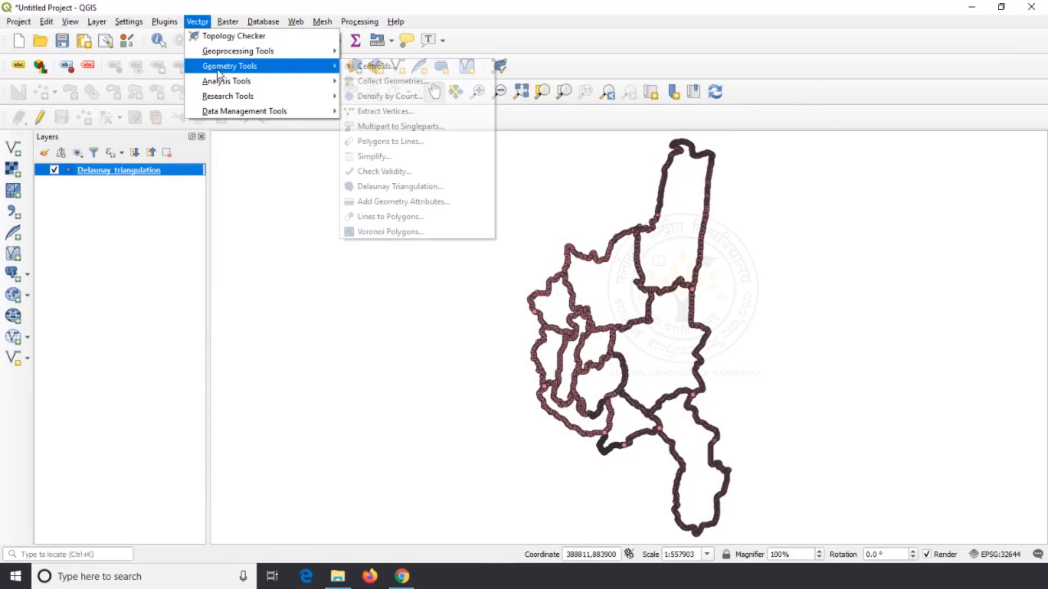
pyautogui.click(430, 190)
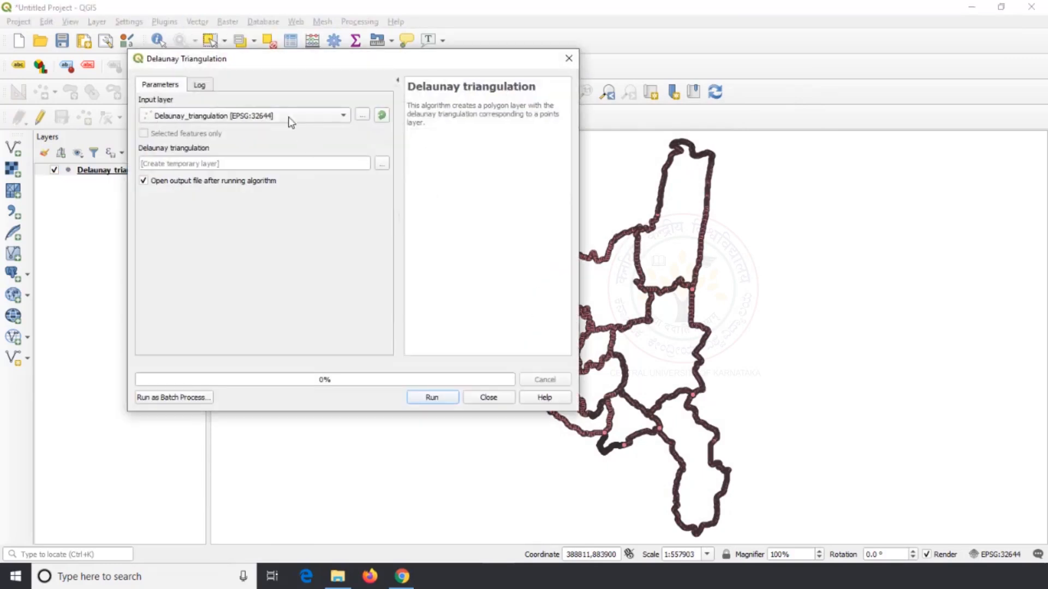
pyautogui.click(431, 398)
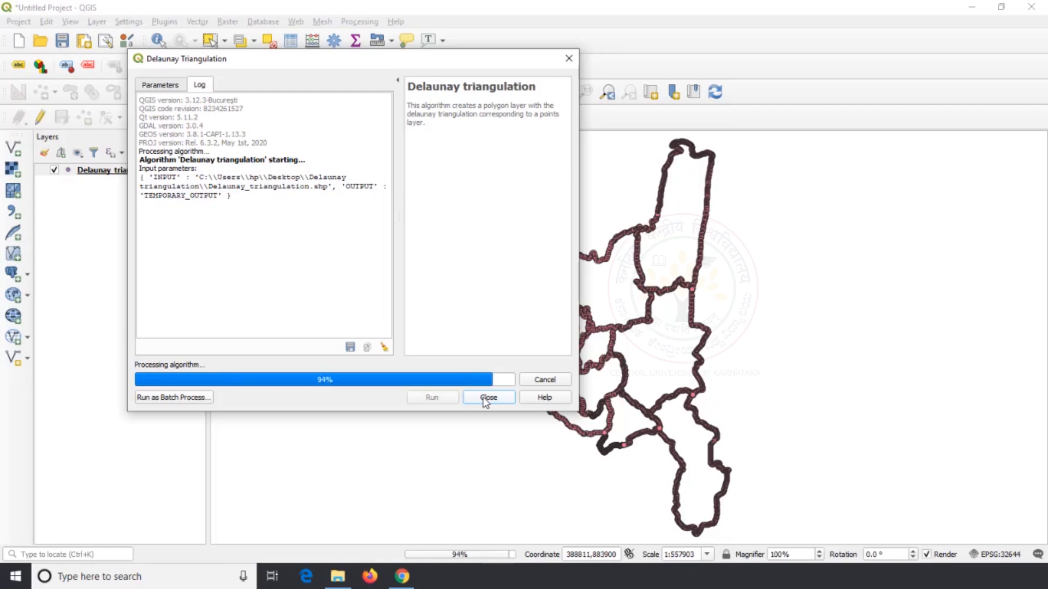
pyautogui.click(488, 398)
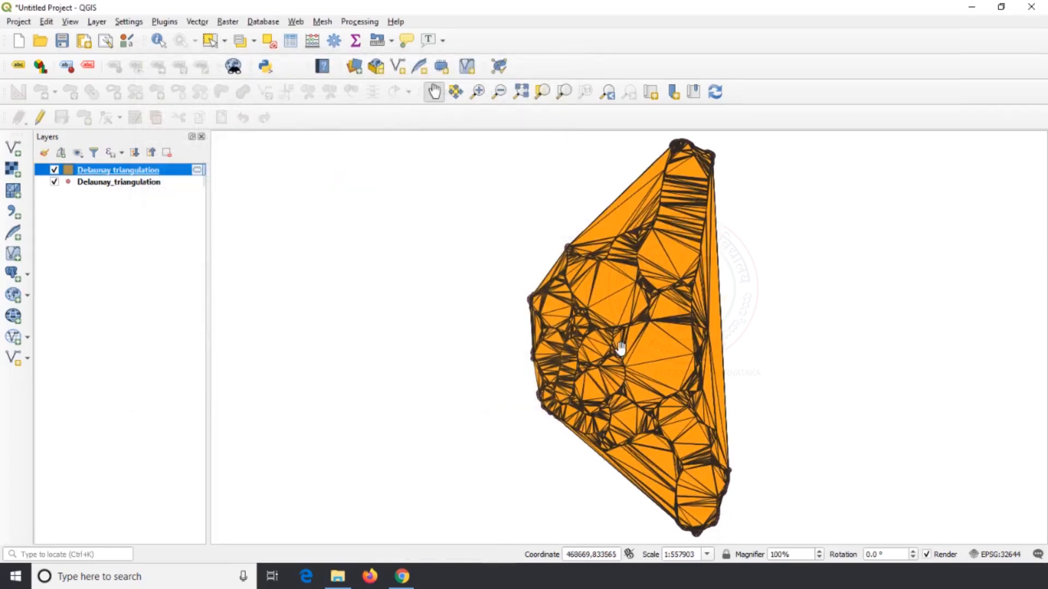
# Move the Delaunay triangulation polygon layer below the Delaunay_triangulation point layer in the layer order
pyautogui.scroll(4, 633, 325)
pyautogui.scroll(-1, 625, 306)
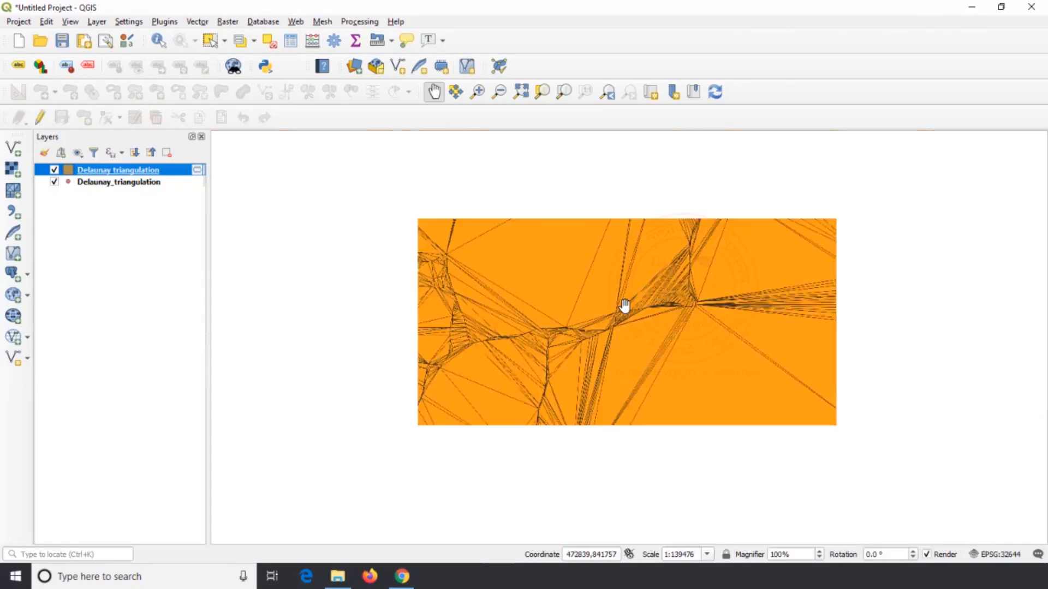
pyautogui.moveTo(92, 171); pyautogui.dragTo(93, 208)
# Examine how the triangle corners connect to the input points across different parts of the Delaunay triangulation
pyautogui.scroll(3, 609, 312)
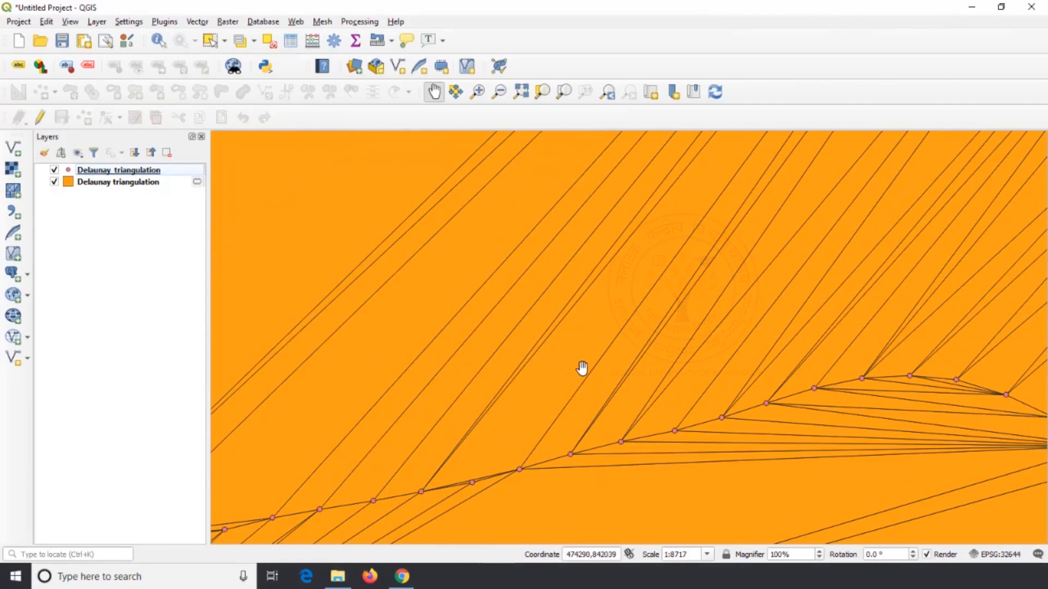
pyautogui.scroll(-1, 579, 366)
pyautogui.moveTo(660, 314); pyautogui.dragTo(550, 318)
pyautogui.moveTo(619, 290); pyautogui.dragTo(632, 419)
pyautogui.moveTo(605, 242); pyautogui.dragTo(632, 468)
pyautogui.moveTo(646, 193); pyautogui.dragTo(582, 469)
pyautogui.moveTo(604, 207); pyautogui.dragTo(534, 473)
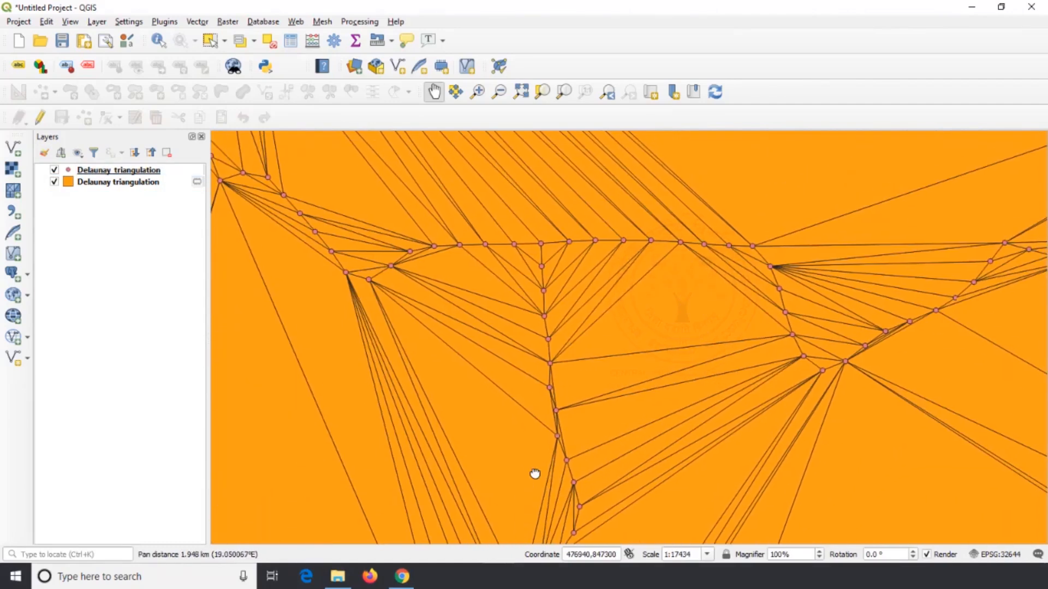
pyautogui.moveTo(546, 264); pyautogui.dragTo(591, 386)
pyautogui.moveTo(617, 368); pyautogui.dragTo(886, 413)
pyautogui.moveTo(480, 210); pyautogui.dragTo(595, 358)
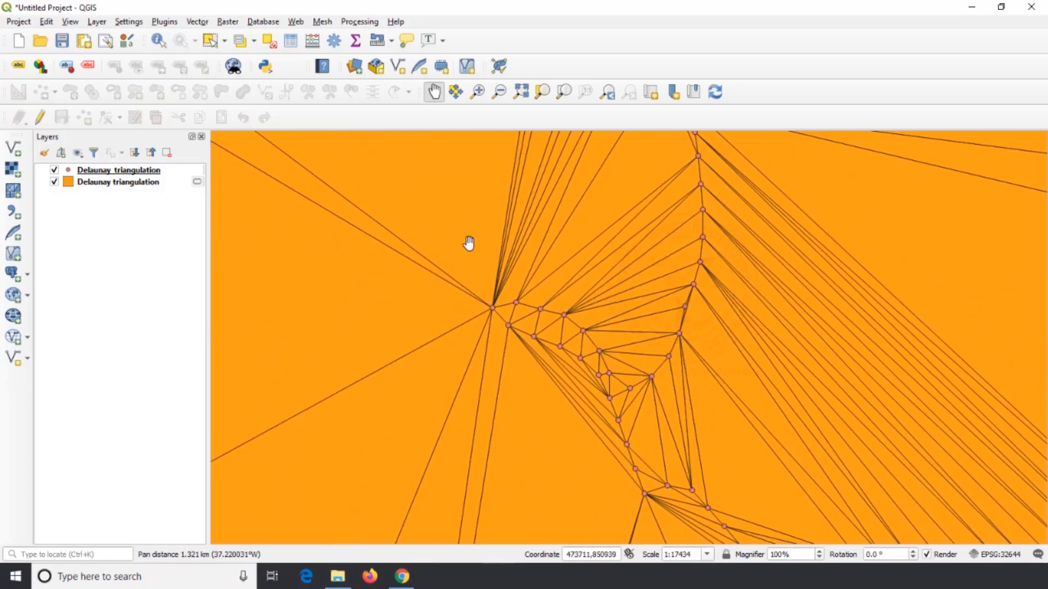
pyautogui.moveTo(535, 272); pyautogui.dragTo(513, 437)
pyautogui.moveTo(562, 281); pyautogui.dragTo(561, 460)
pyautogui.moveTo(553, 238); pyautogui.dragTo(592, 374)
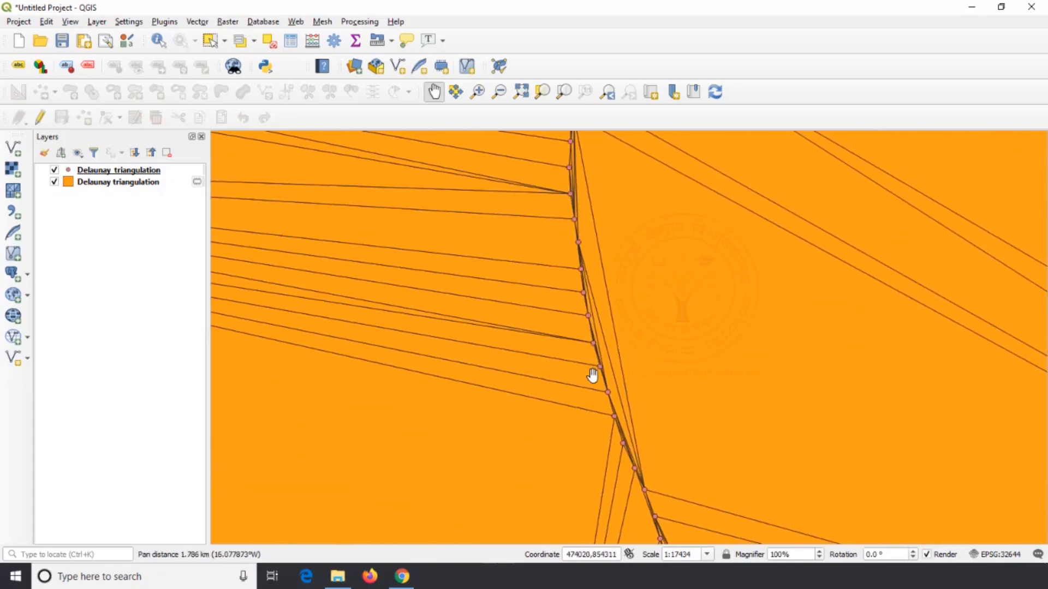
pyautogui.scroll(-2, 592, 371)
pyautogui.moveTo(577, 250); pyautogui.dragTo(671, 343)
pyautogui.moveTo(501, 320); pyautogui.dragTo(783, 210)
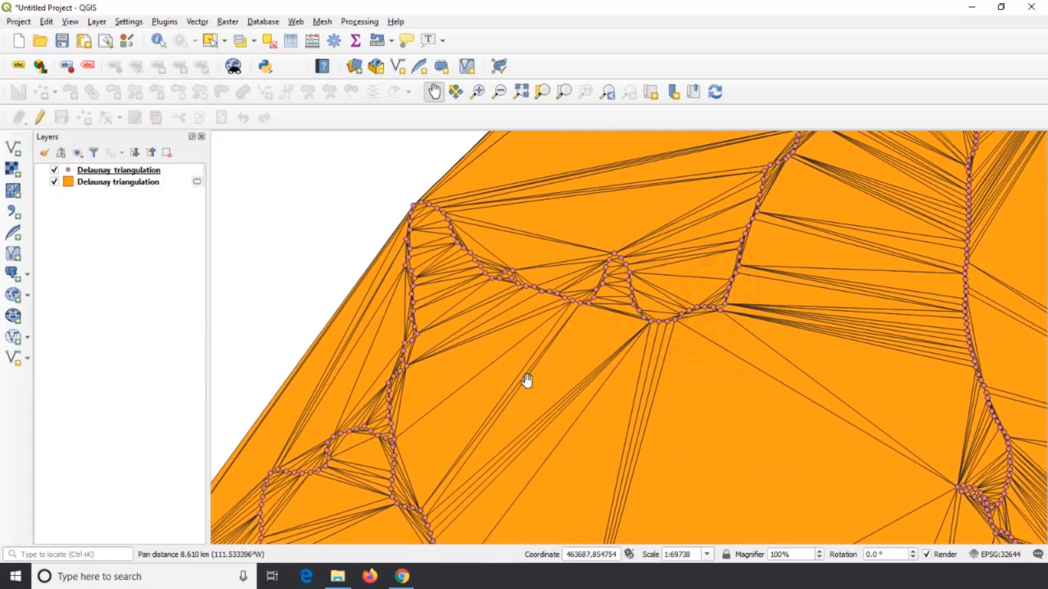
pyautogui.moveTo(427, 411); pyautogui.dragTo(601, 219)
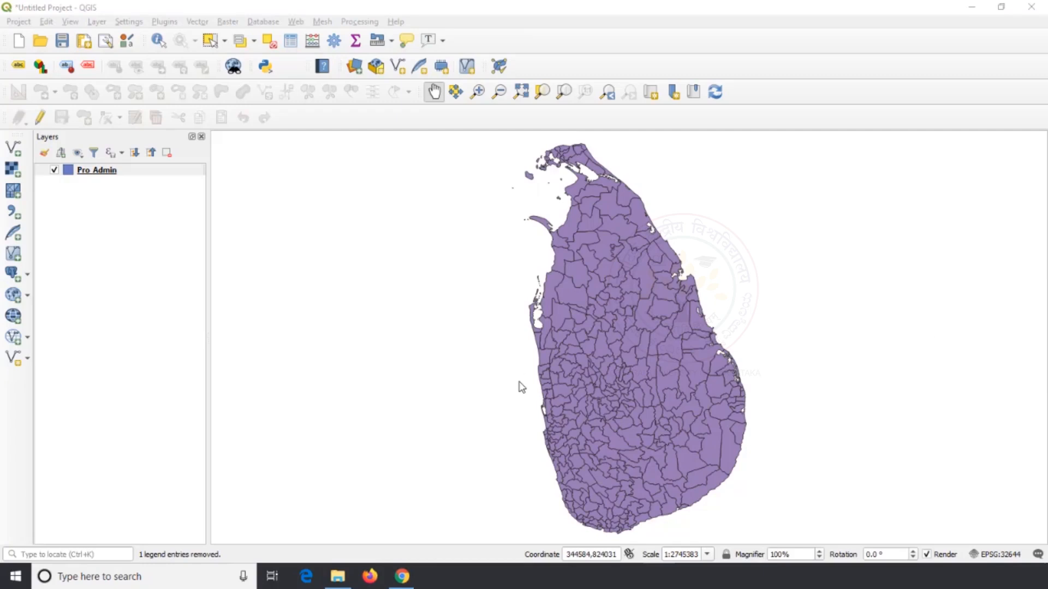
# Review the existing fields in the Pro_Admin layer's attribute table and close it
pyautogui.rightClick(115, 171)
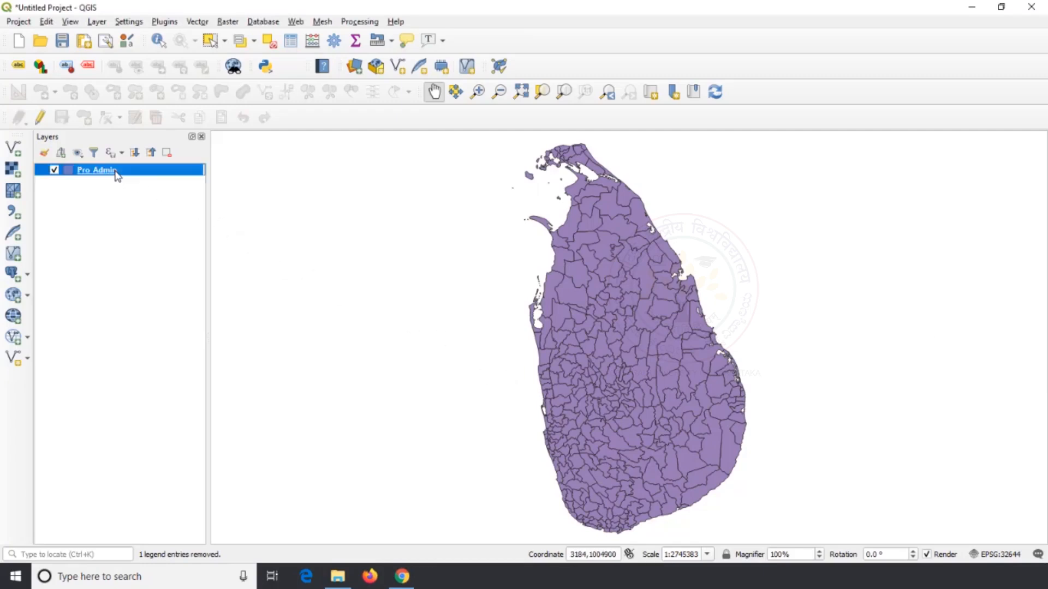
pyautogui.click(158, 300)
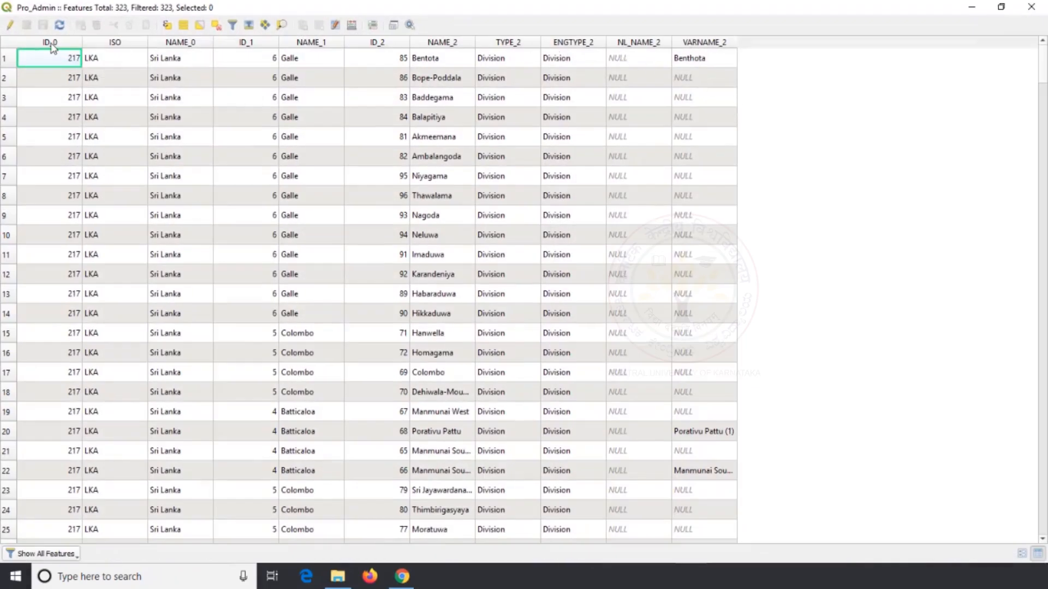
pyautogui.click(1031, 8)
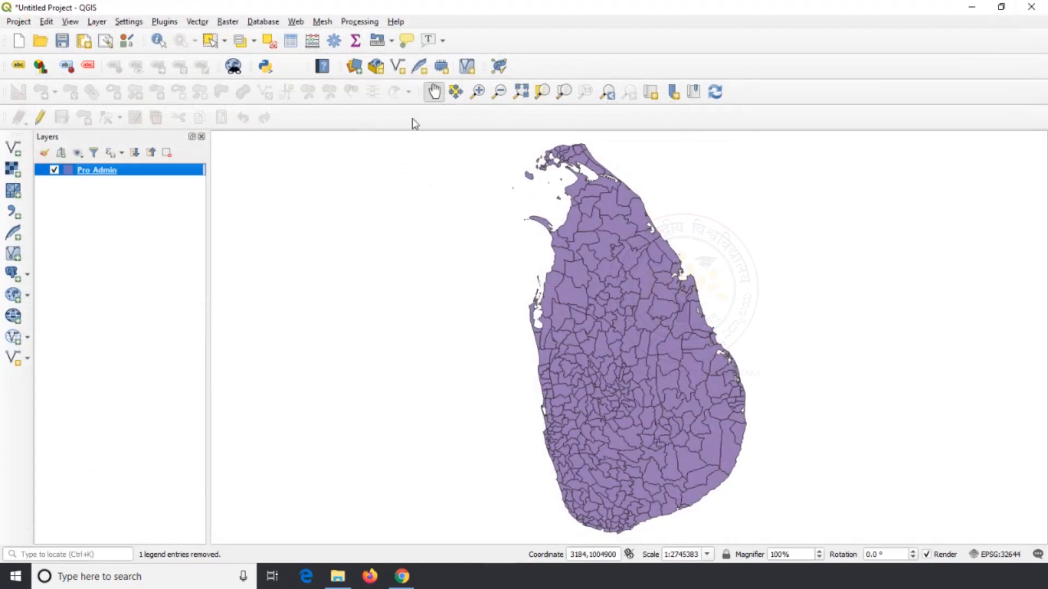
# Run Add Geometry Attributes on the Pro_Admin layer, calculating with Layer CRS into a temporary layer
pyautogui.click(197, 21)
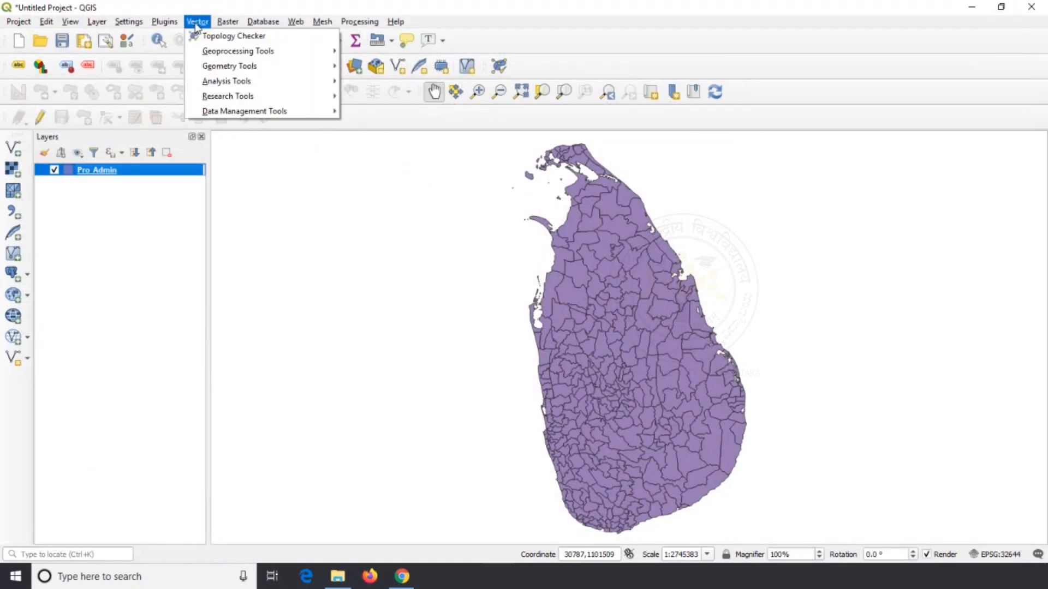
pyautogui.moveTo(223, 65)
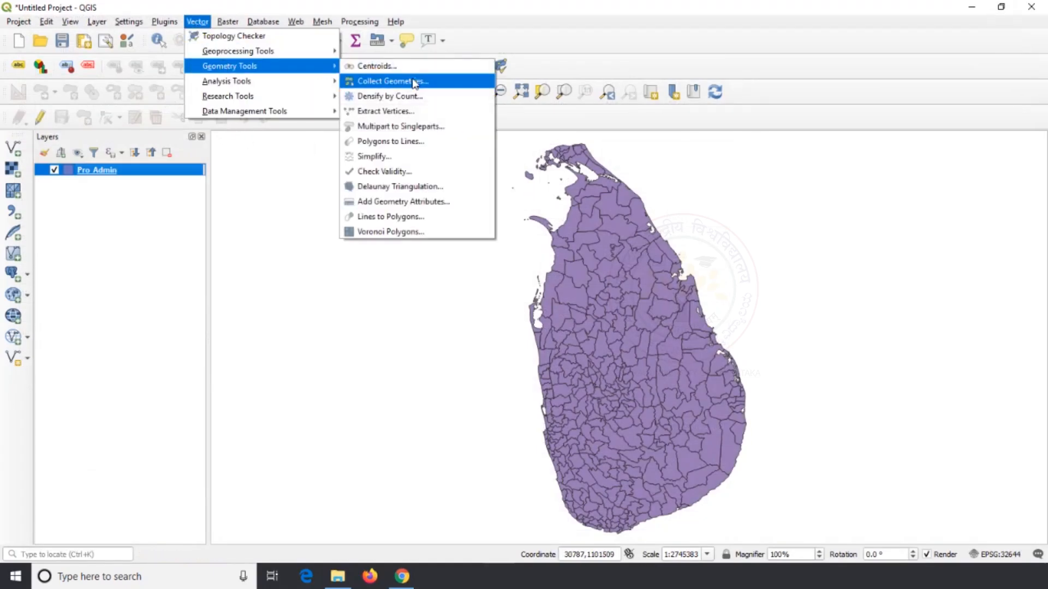
pyautogui.click(444, 202)
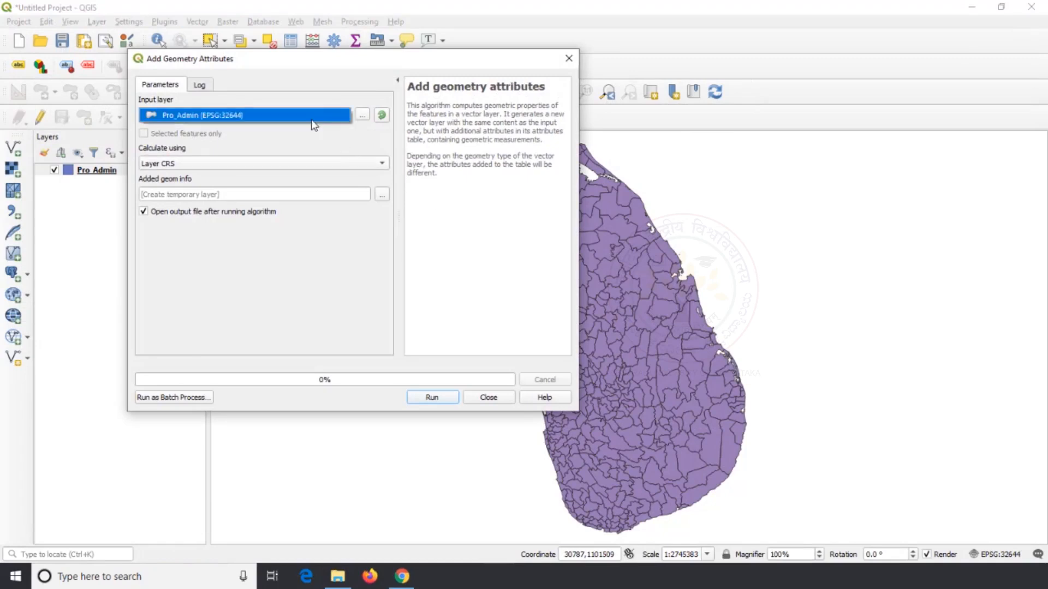
pyautogui.click(426, 399)
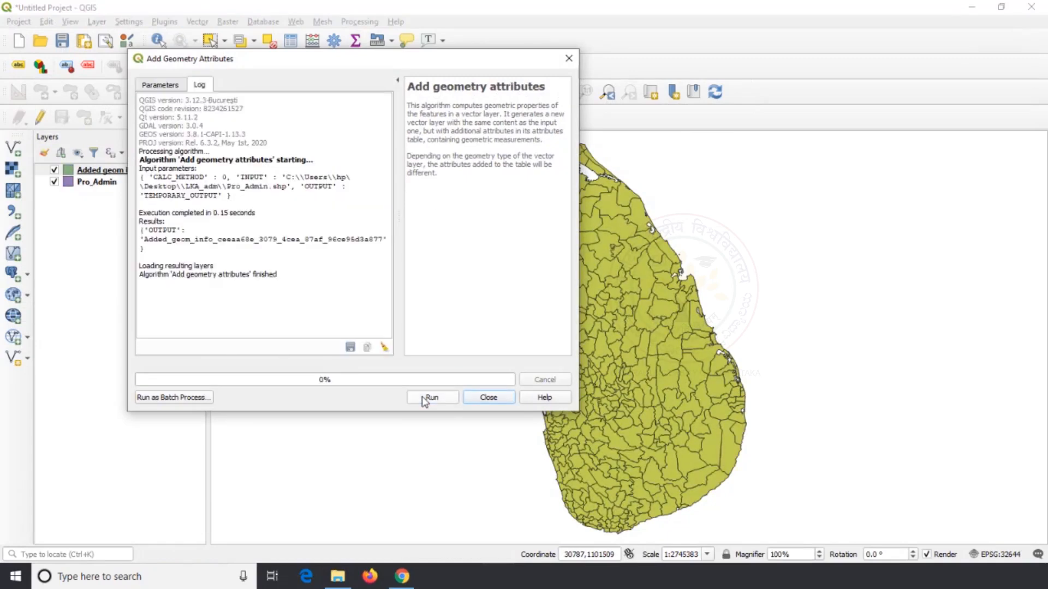
pyautogui.click(489, 398)
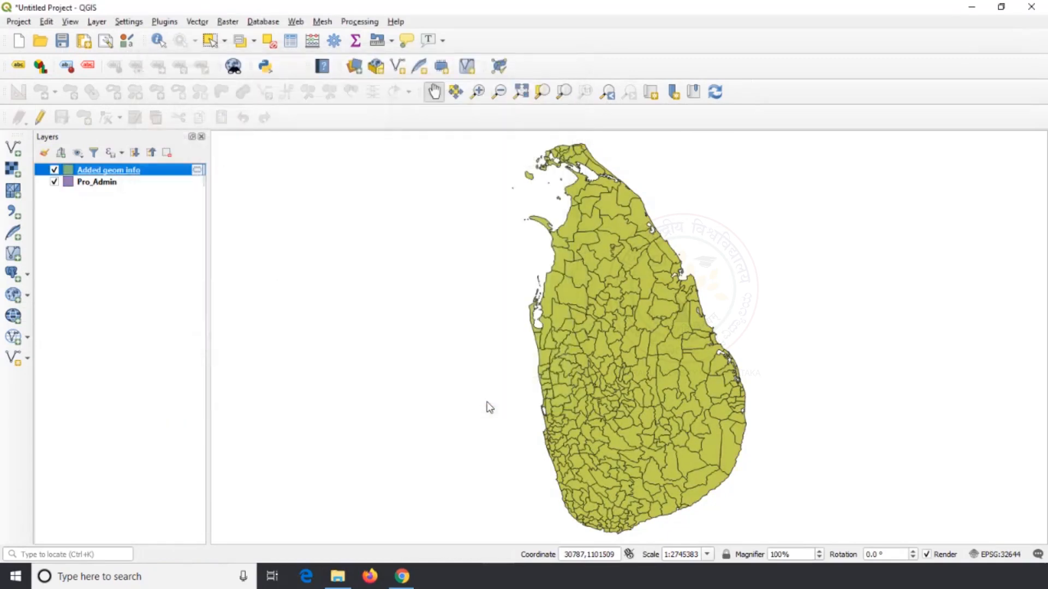
# Open the Added geom info layer's attribute table and fit the area and perimeter columns to their full values
pyautogui.rightClick(149, 176)
pyautogui.click(219, 302)
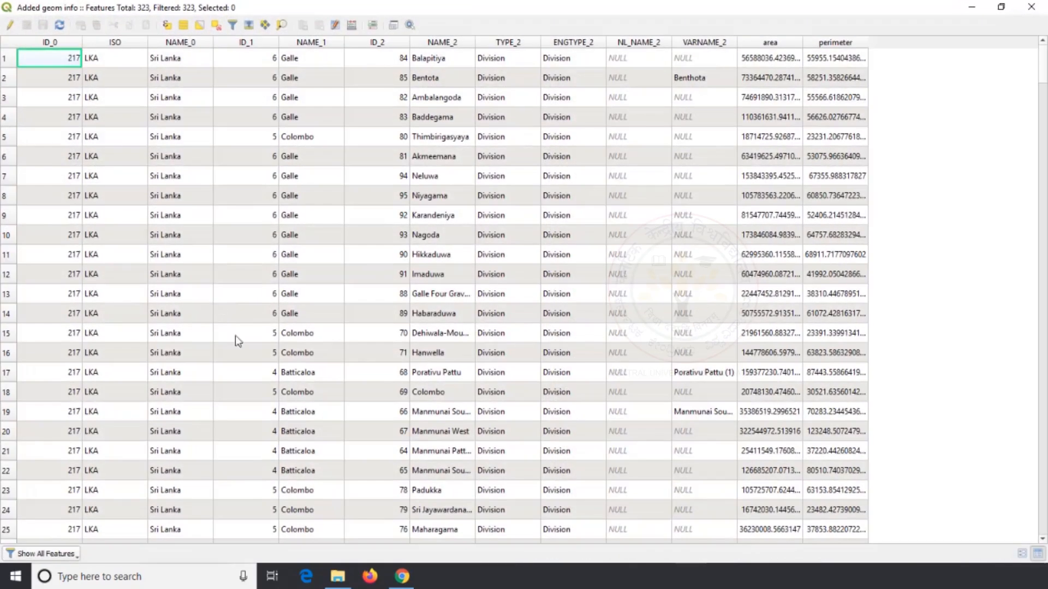
pyautogui.doubleClick(802, 43)
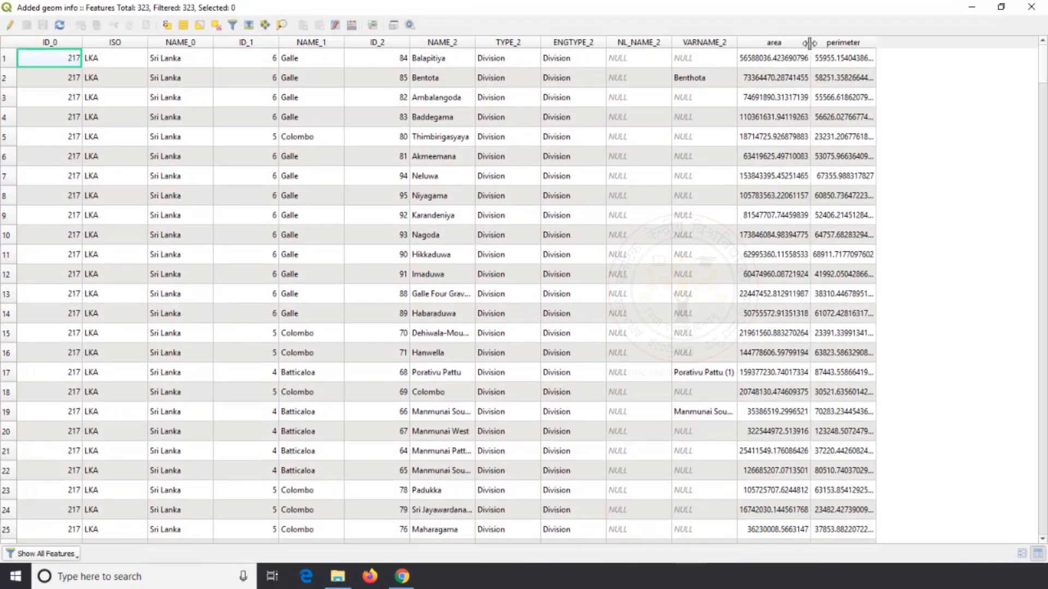
pyautogui.doubleClick(890, 41)
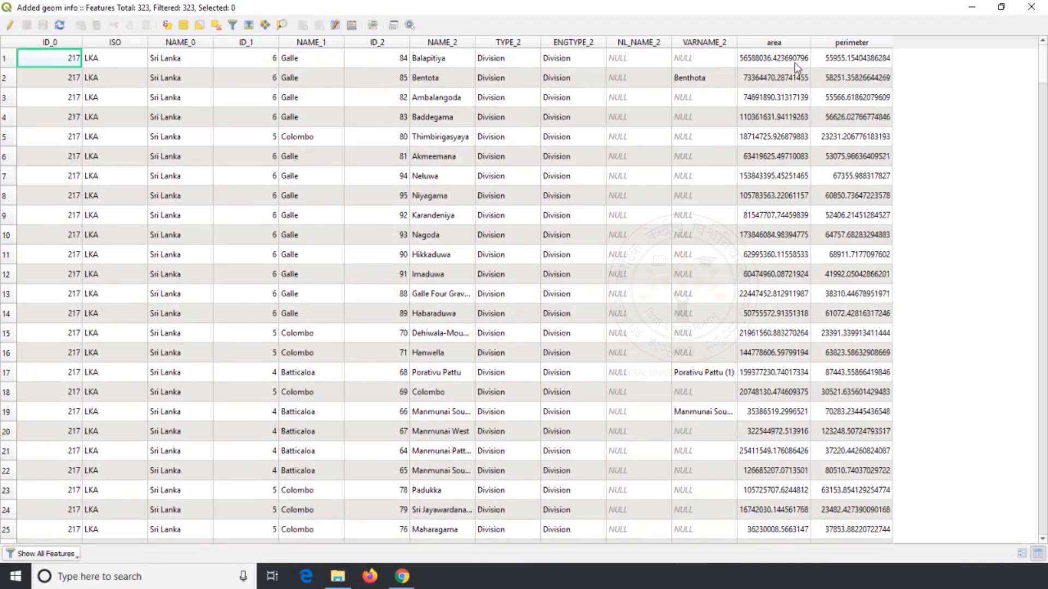
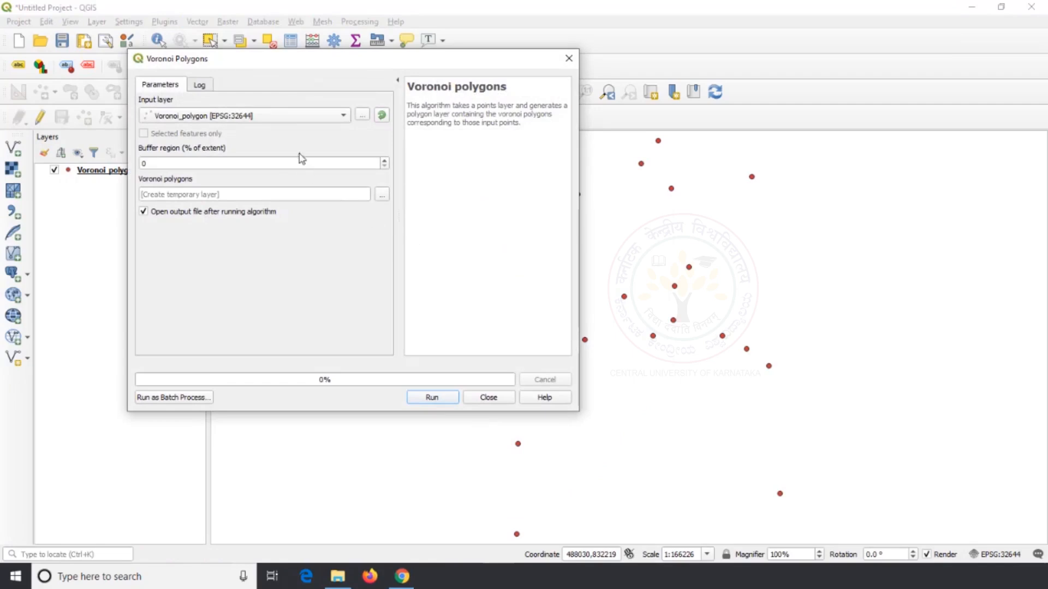
# Run Voronoi Polygons on the Voronoi_polygon layer with a 0% buffer region into a temporary layer, and reorder the layers
pyautogui.click(291, 121)
pyautogui.click(290, 121)
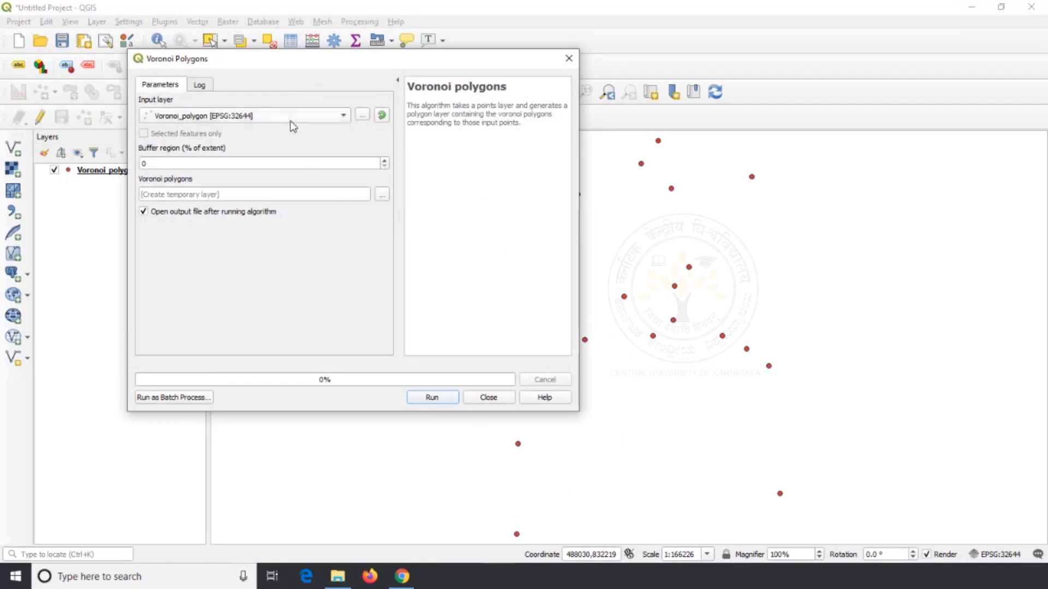
pyautogui.click(429, 398)
pyautogui.click(498, 399)
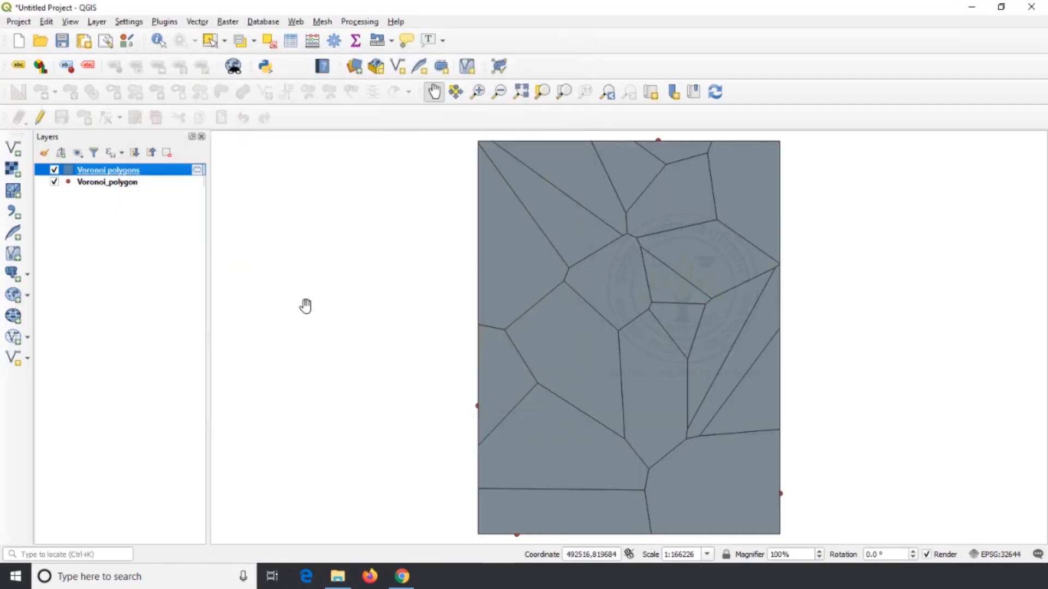
pyautogui.click(135, 182)
pyautogui.moveTo(135, 182)
pyautogui.mouseDown()
pyautogui.moveTo(135, 203)
pyautogui.moveTo(126, 198)
pyautogui.mouseUp()
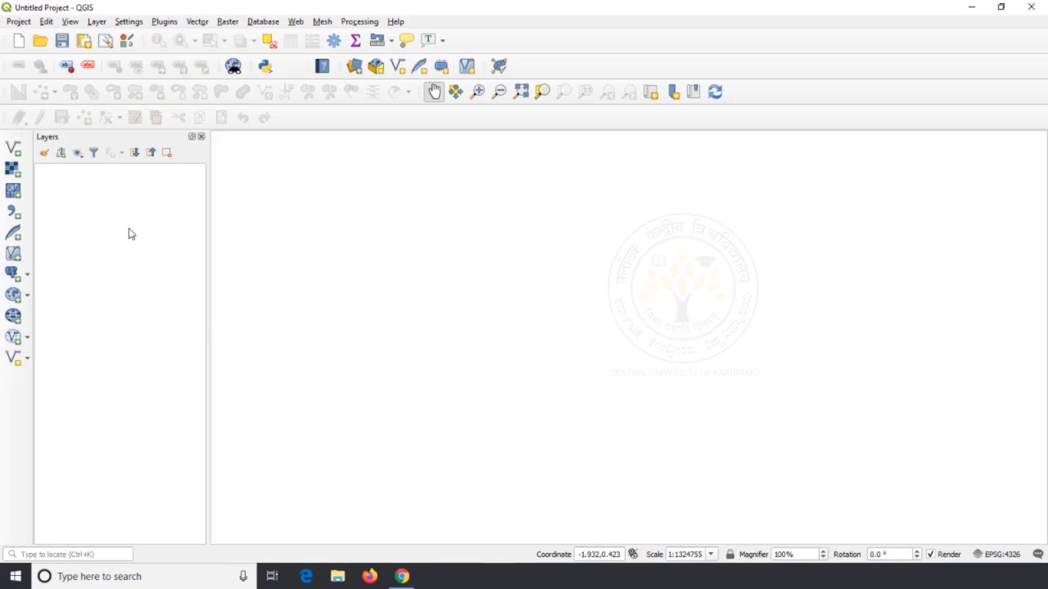
# Add the gis_osm_pois_free_1.shp vector layer from the Downloads folder to the empty project
pyautogui.click(18, 148)
pyautogui.click(542, 187)
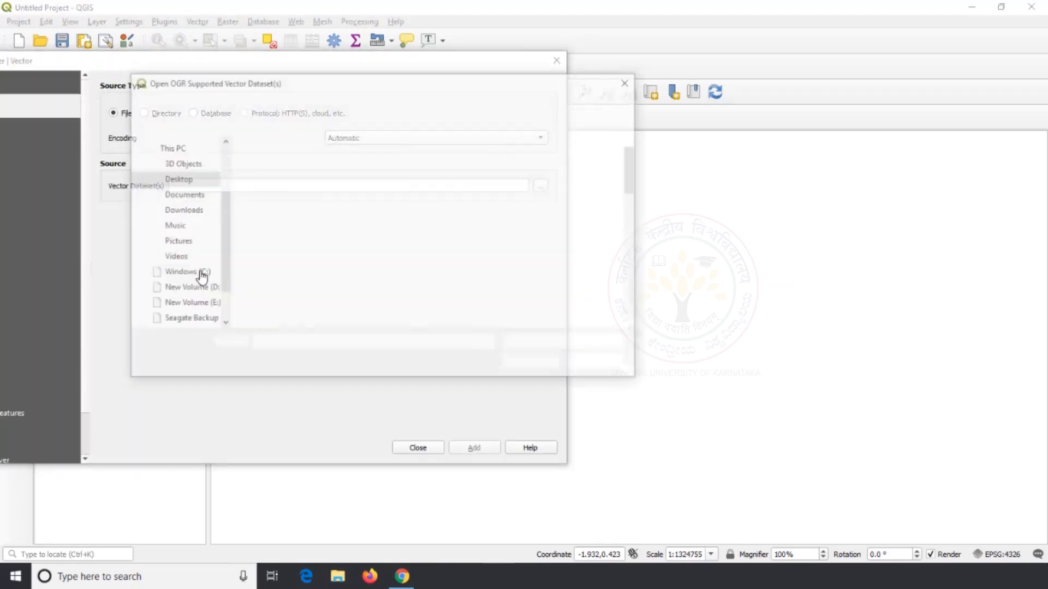
pyautogui.click(164, 210)
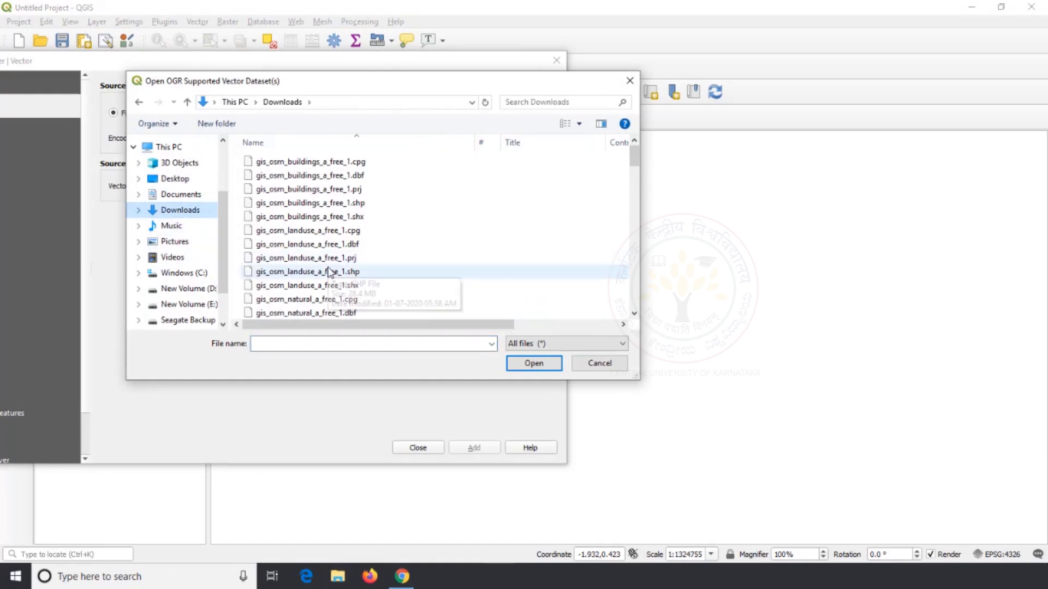
pyautogui.scroll(-3, 330, 262)
pyautogui.scroll(-5, 327, 284)
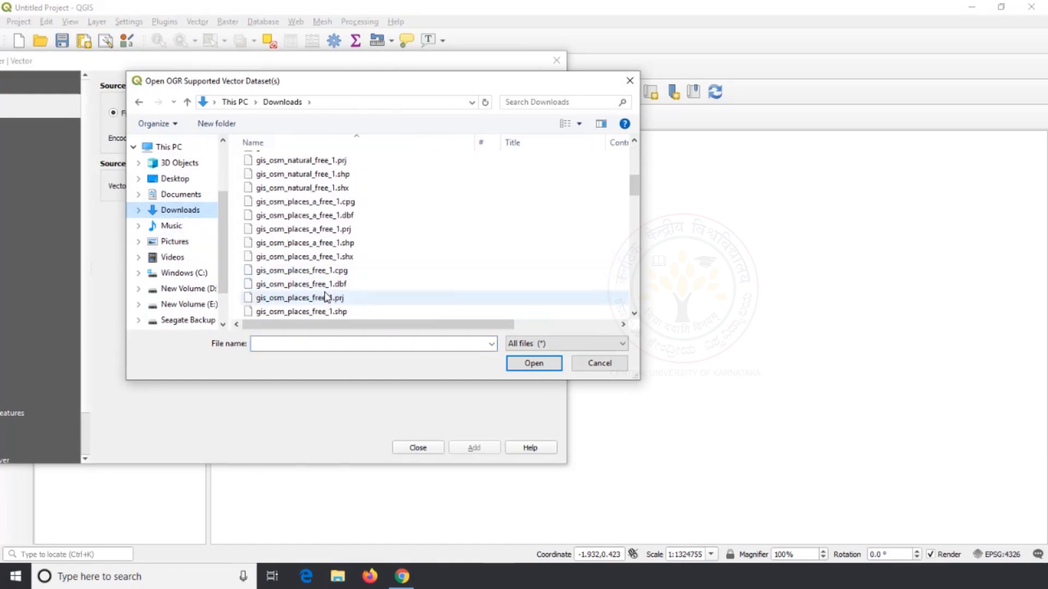
pyautogui.scroll(-5, 326, 297)
pyautogui.click(327, 297)
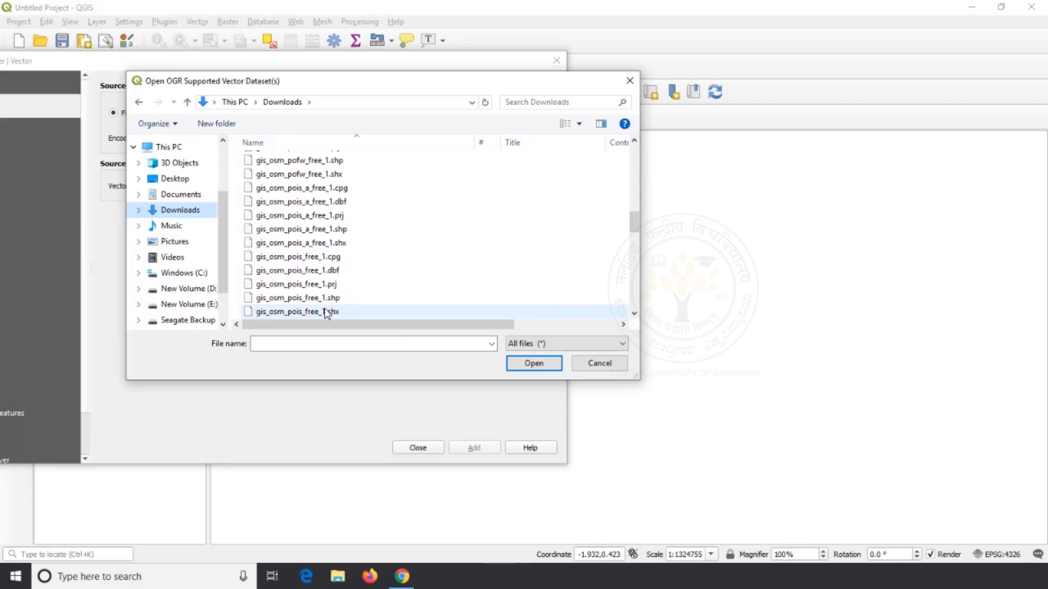
pyautogui.click(516, 364)
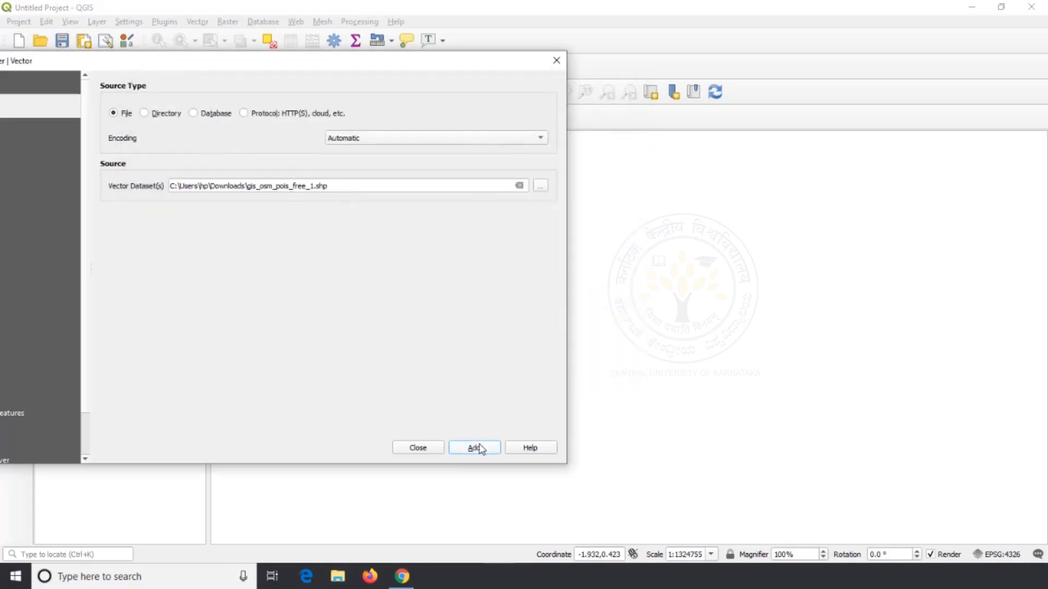
pyautogui.click(476, 447)
pyautogui.click(418, 448)
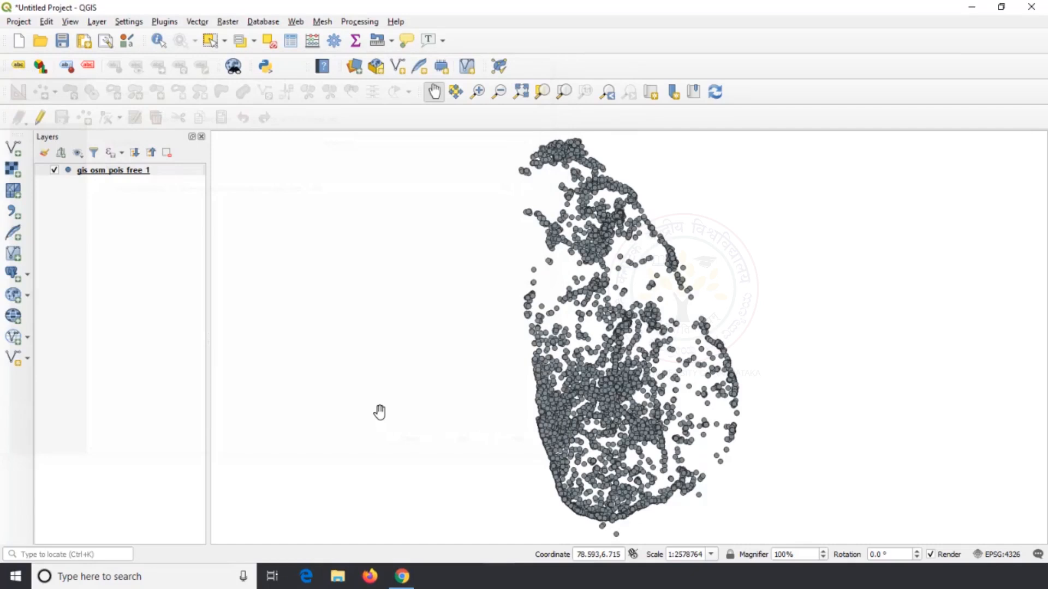
# Add LKA_adm1.shp from the LKA_adm folder on the Desktop and place it below the gis_osm_pois_free_1 layer
pyautogui.click(13, 148)
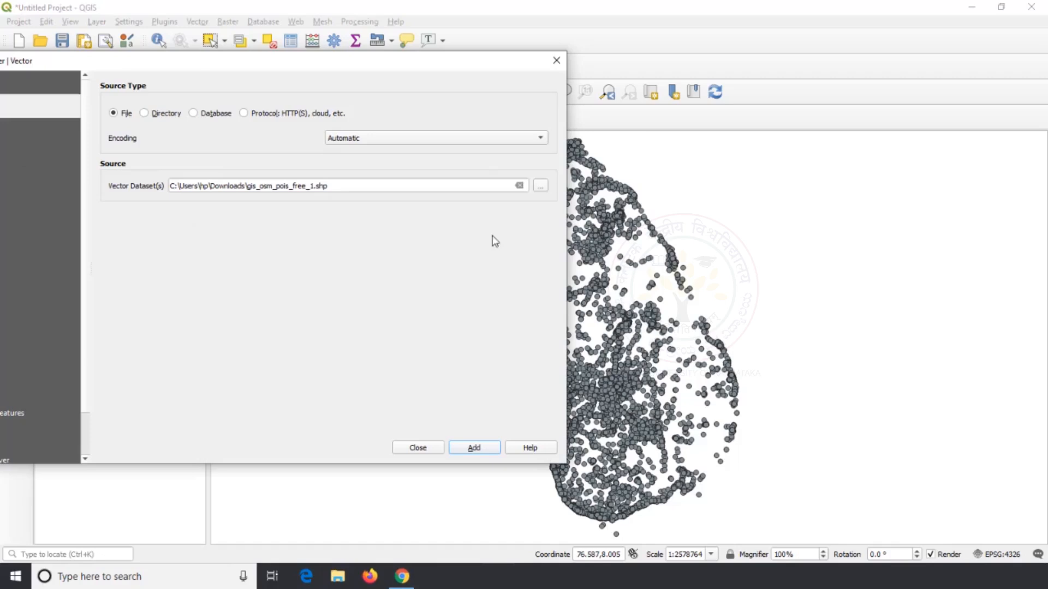
pyautogui.click(542, 187)
pyautogui.click(180, 178)
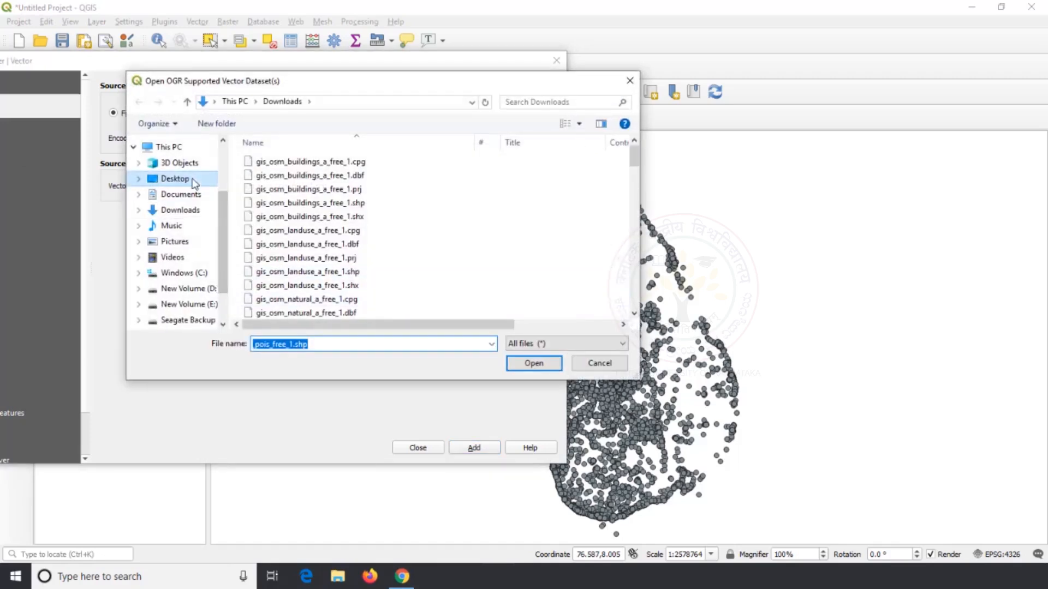
pyautogui.scroll(-3, 367, 259)
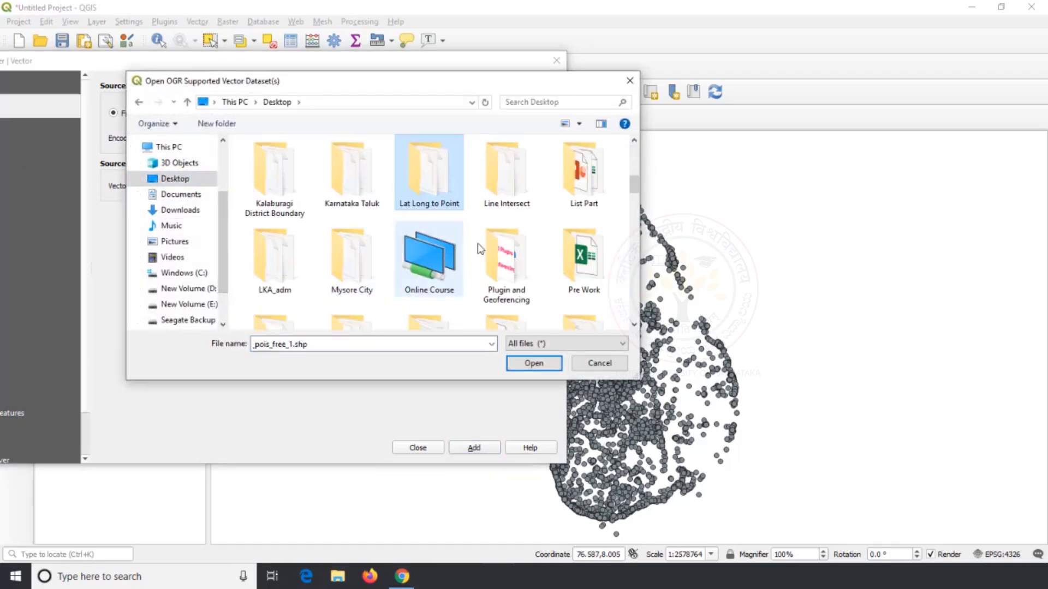
pyautogui.doubleClick(270, 274)
pyautogui.scroll(-2, 302, 292)
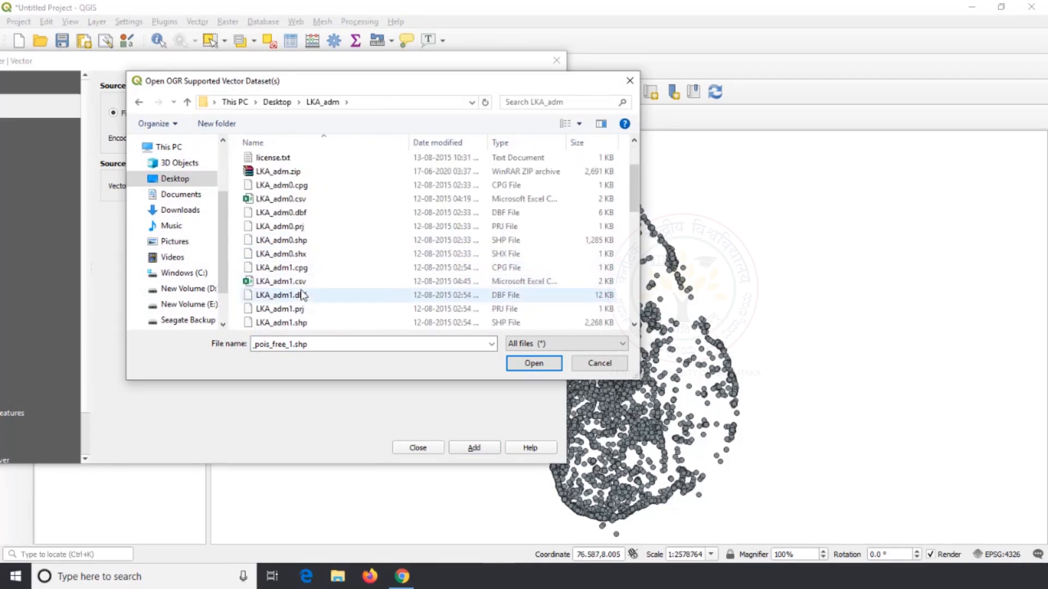
pyautogui.click(320, 323)
pyautogui.click(533, 362)
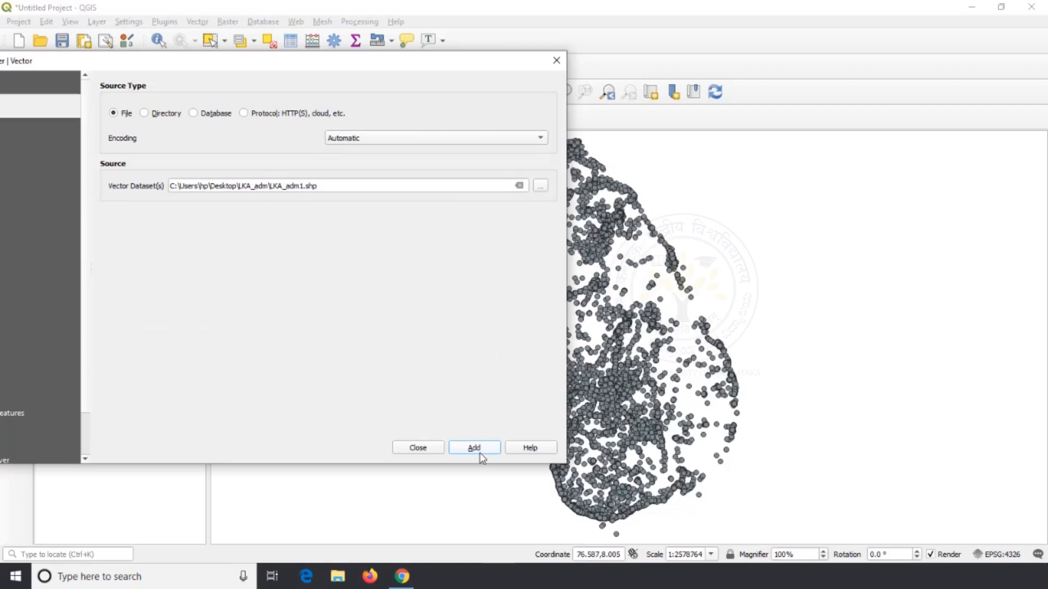
pyautogui.click(474, 451)
pyautogui.click(418, 449)
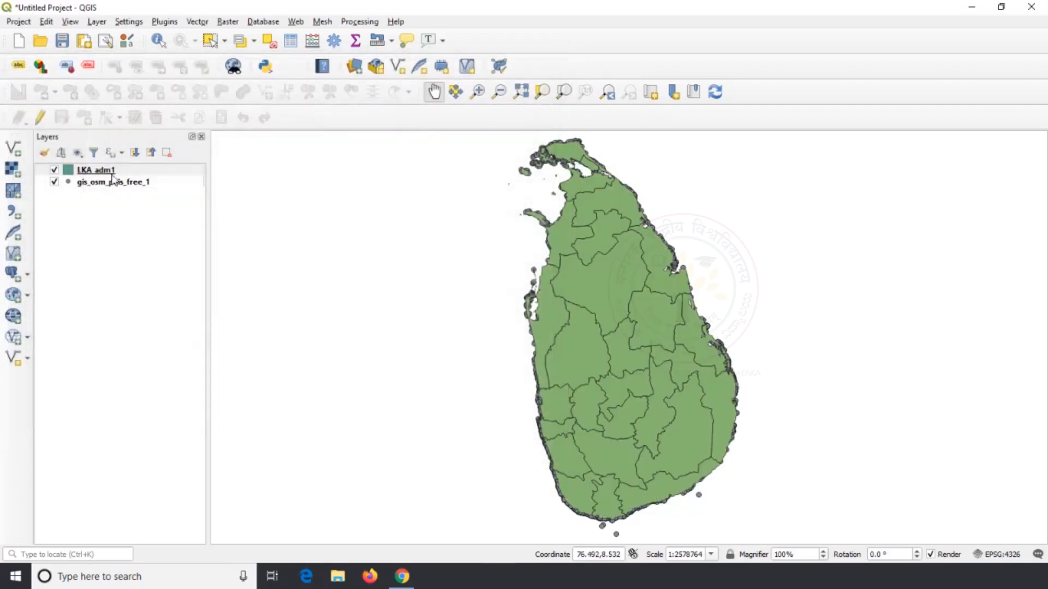
pyautogui.moveTo(112, 173); pyautogui.dragTo(119, 212)
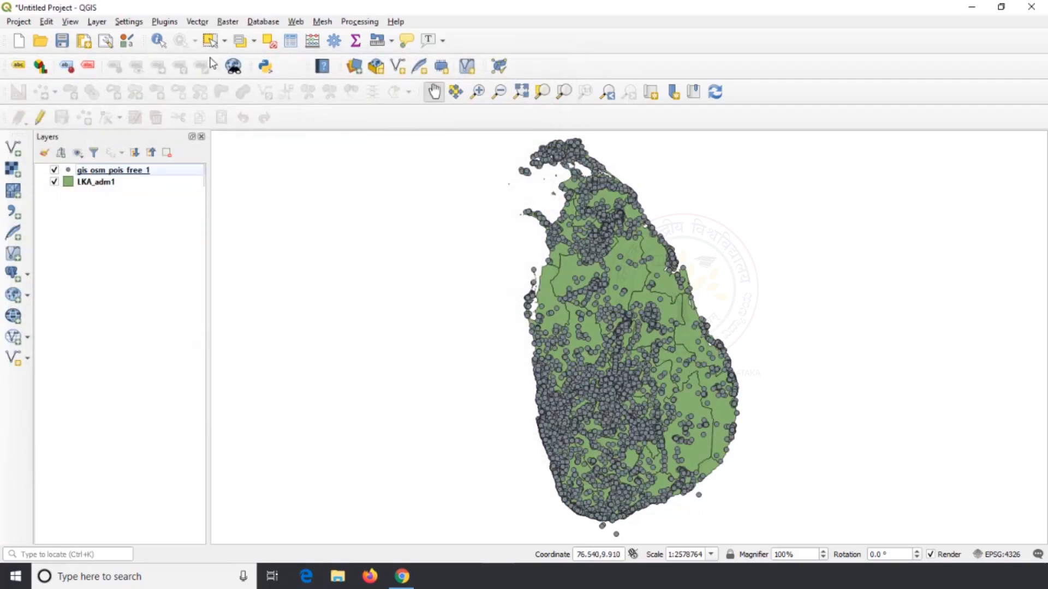
# Run Count Points in Polygon with LKA_adm1 polygons and gis_osm_pois_free_1 points, using count field NUMPOINTS and a temporary output layer
pyautogui.click(197, 23)
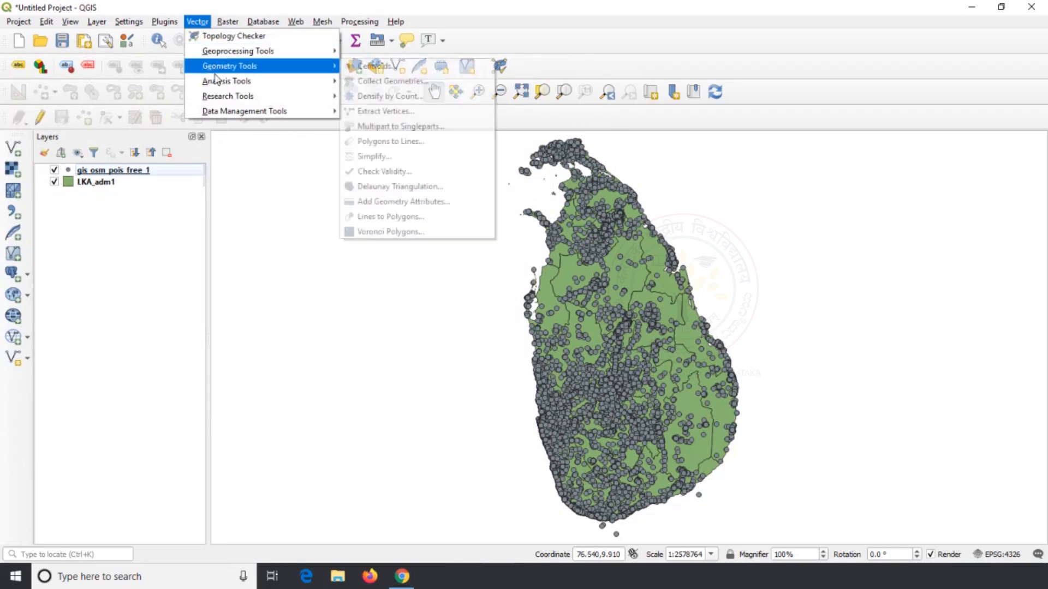
pyautogui.moveTo(218, 85)
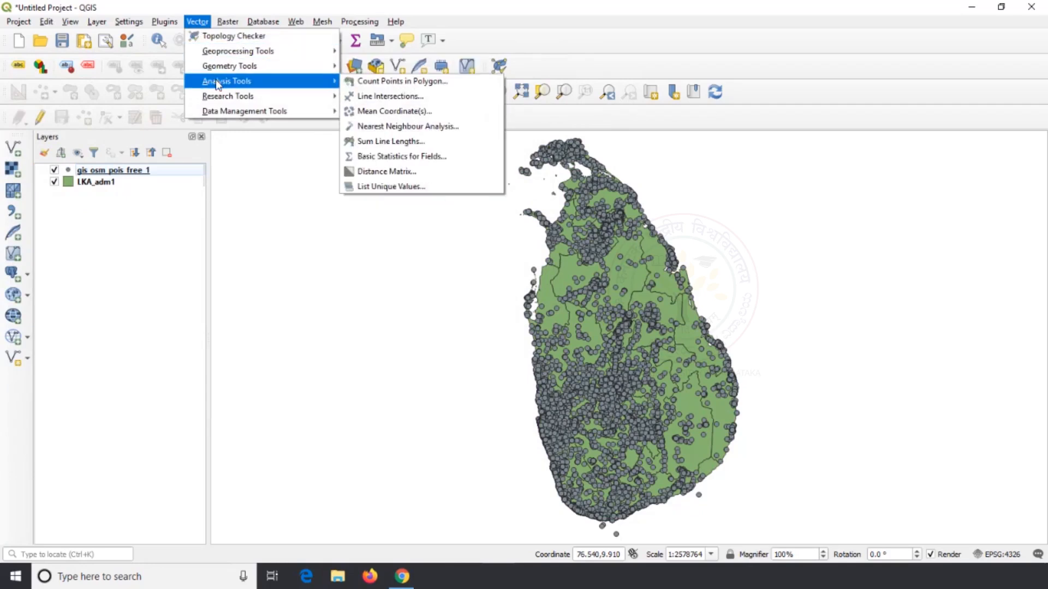
pyautogui.click(377, 82)
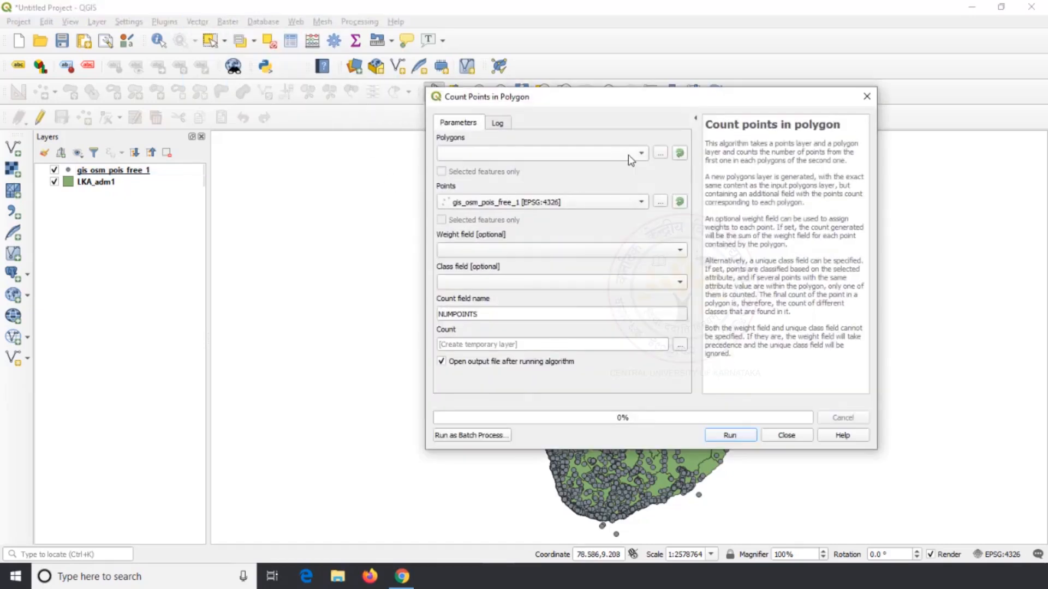
pyautogui.click(588, 155)
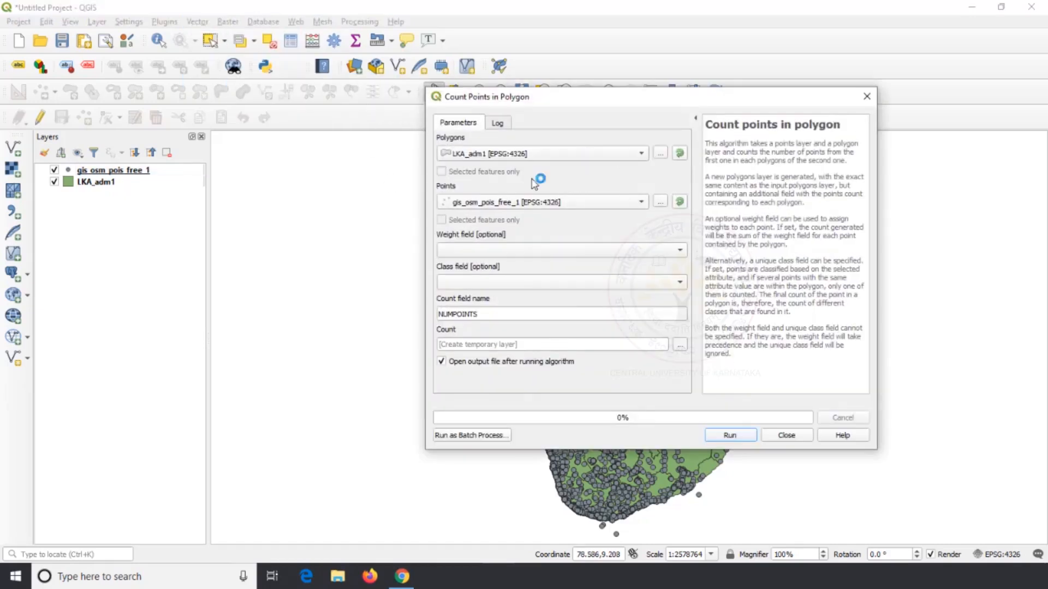
pyautogui.click(640, 201)
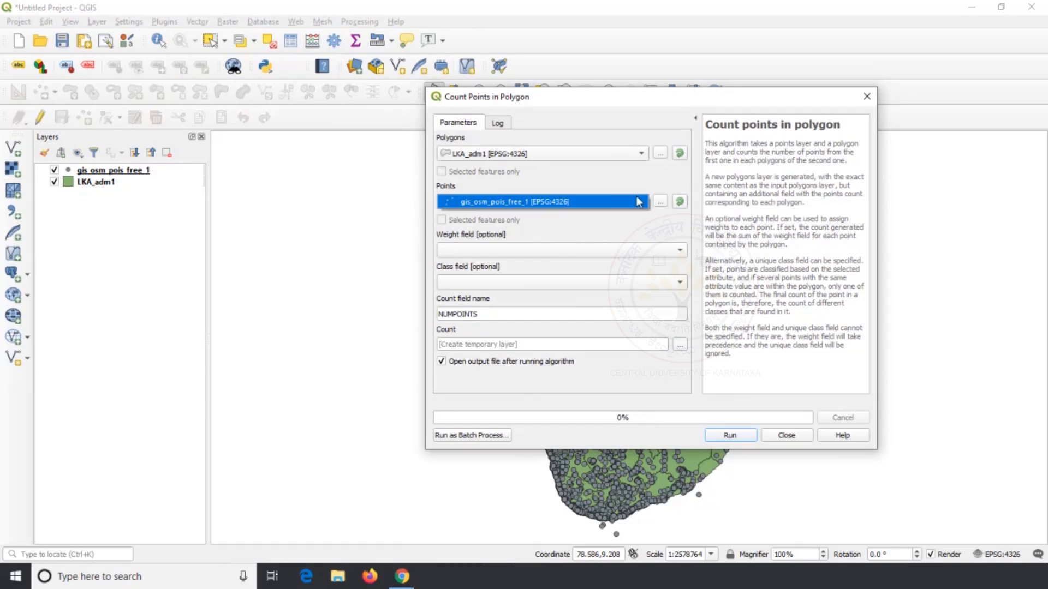
pyautogui.click(602, 198)
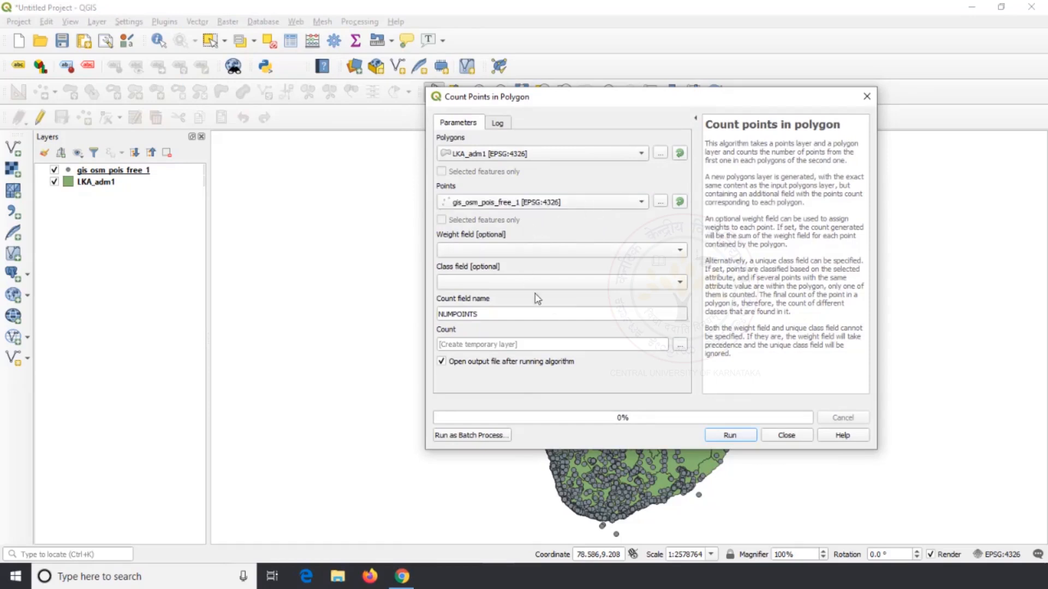
pyautogui.click(727, 436)
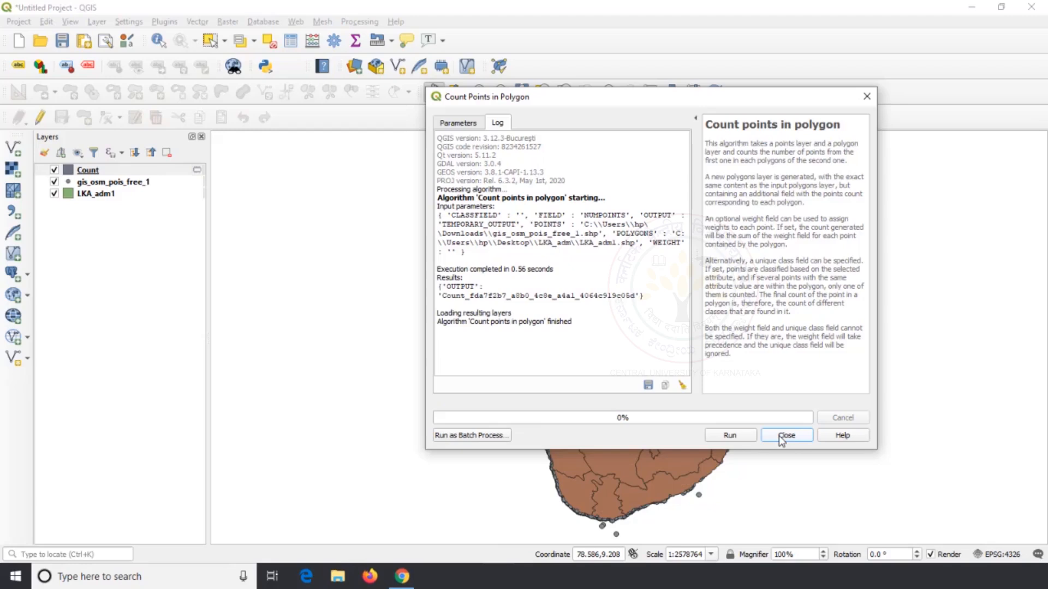
pyautogui.click(785, 435)
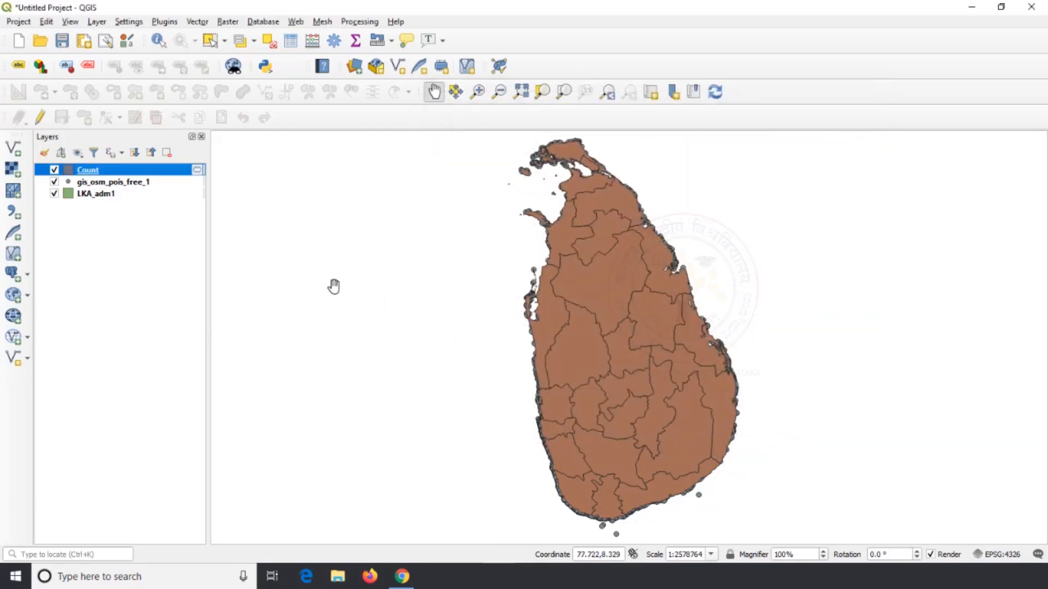
# Review the Count layer's attribute table sorted ascending by NUMPOINTS, and close it
pyautogui.rightClick(93, 175)
pyautogui.click(163, 299)
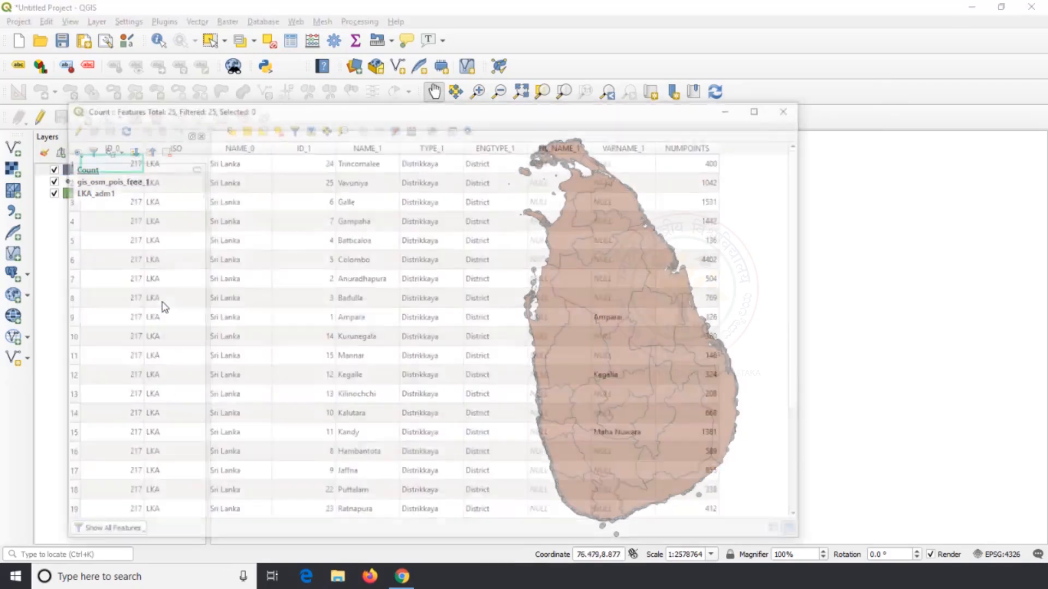
pyautogui.click(699, 149)
pyautogui.click(698, 162)
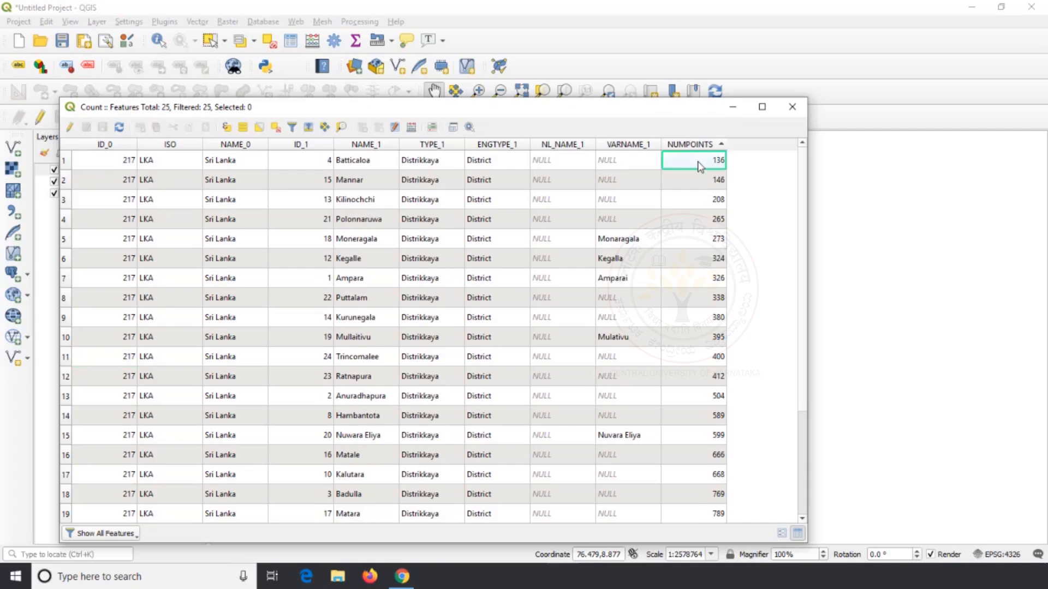
pyautogui.scroll(-2, 700, 185)
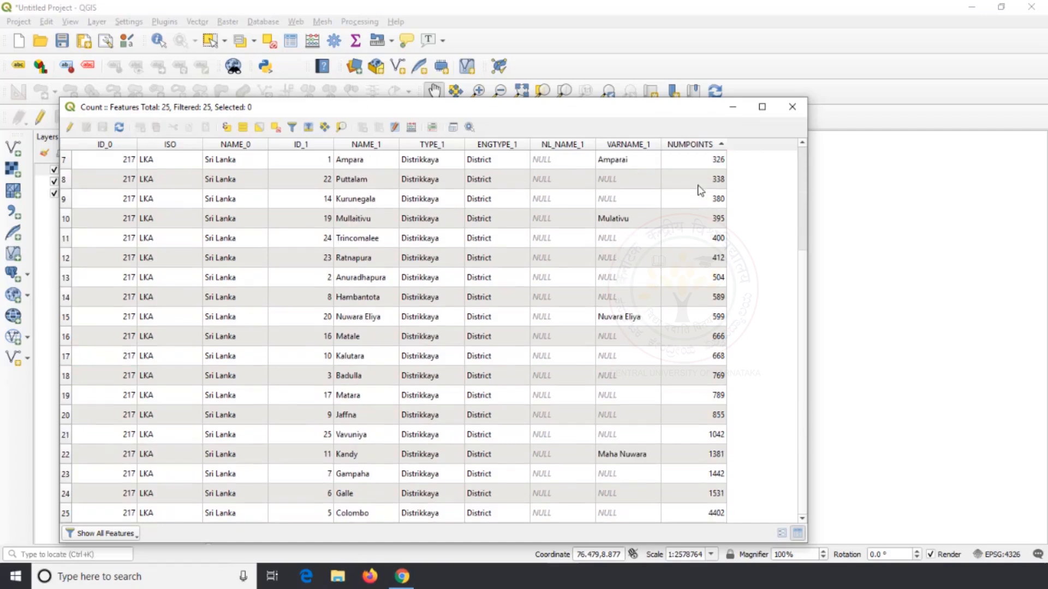
pyautogui.click(698, 186)
pyautogui.click(698, 202)
pyautogui.click(791, 108)
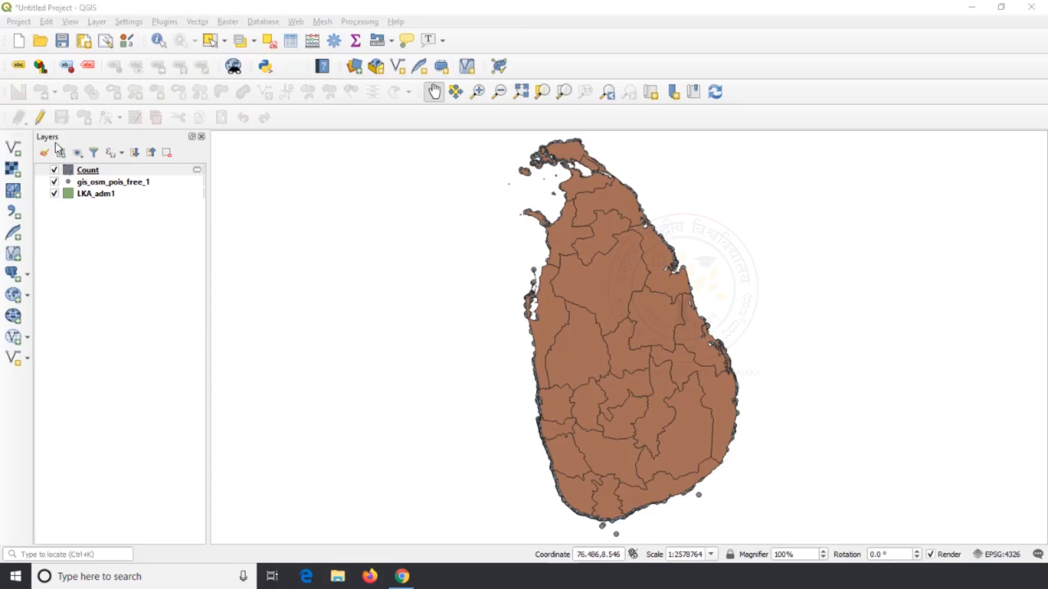
# Start a new project and discard the changes to the current one
pyautogui.click(17, 48)
pyautogui.click(598, 306)
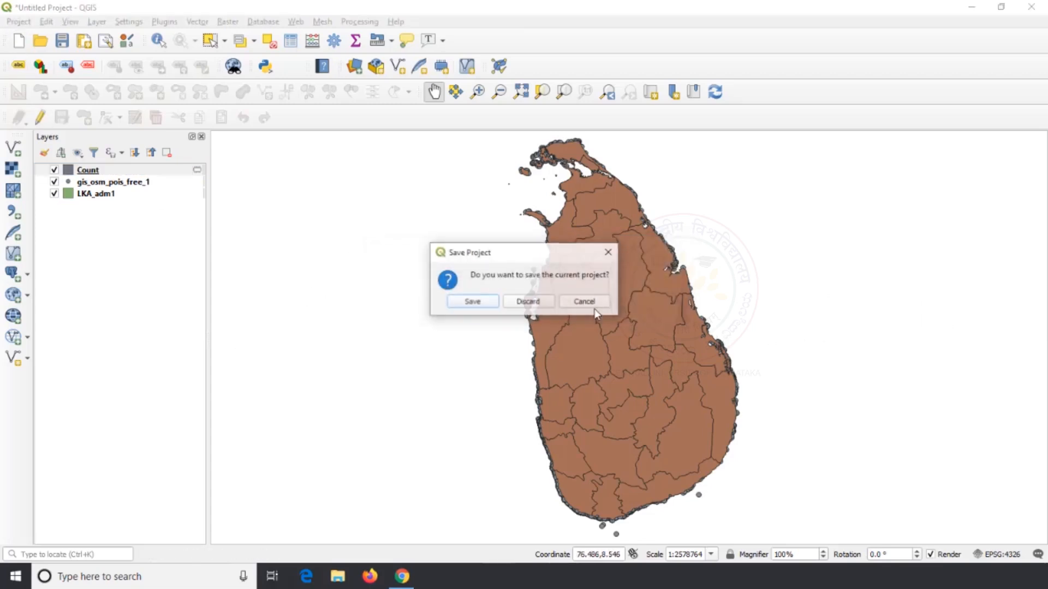
pyautogui.click(528, 302)
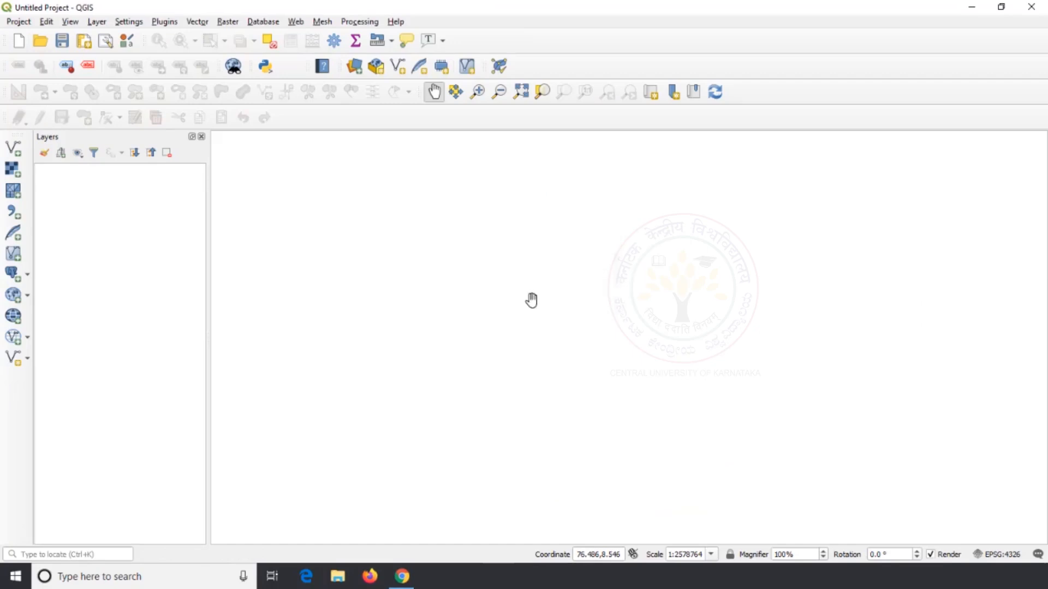
# Add Line_Intersect1.shp and Line_Intersect2.shp together from the Line Intersect folder on the Desktop
pyautogui.click(12, 148)
pyautogui.click(541, 186)
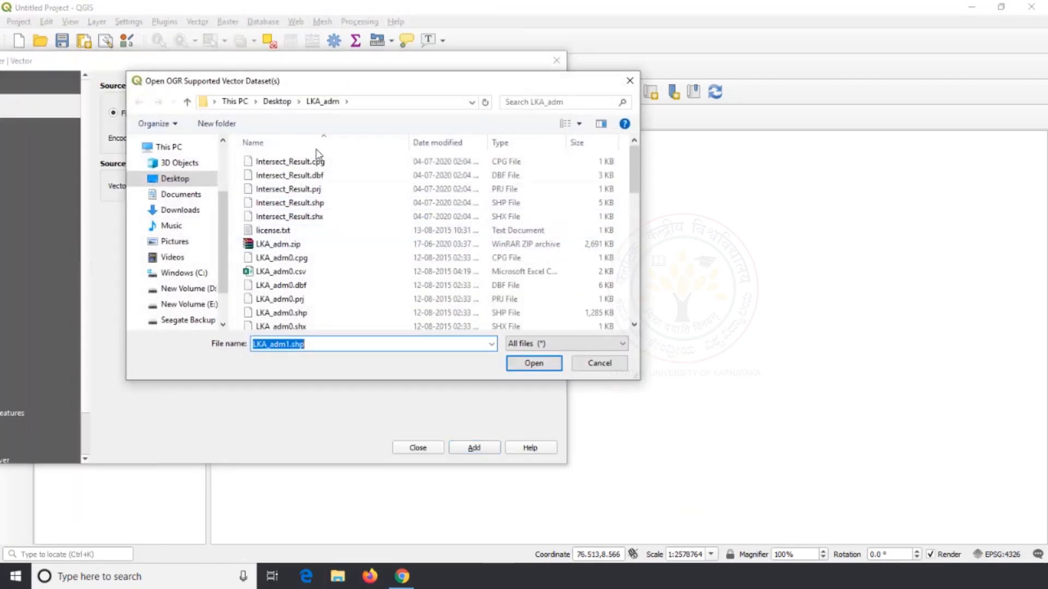
pyautogui.click(277, 102)
pyautogui.click(349, 271)
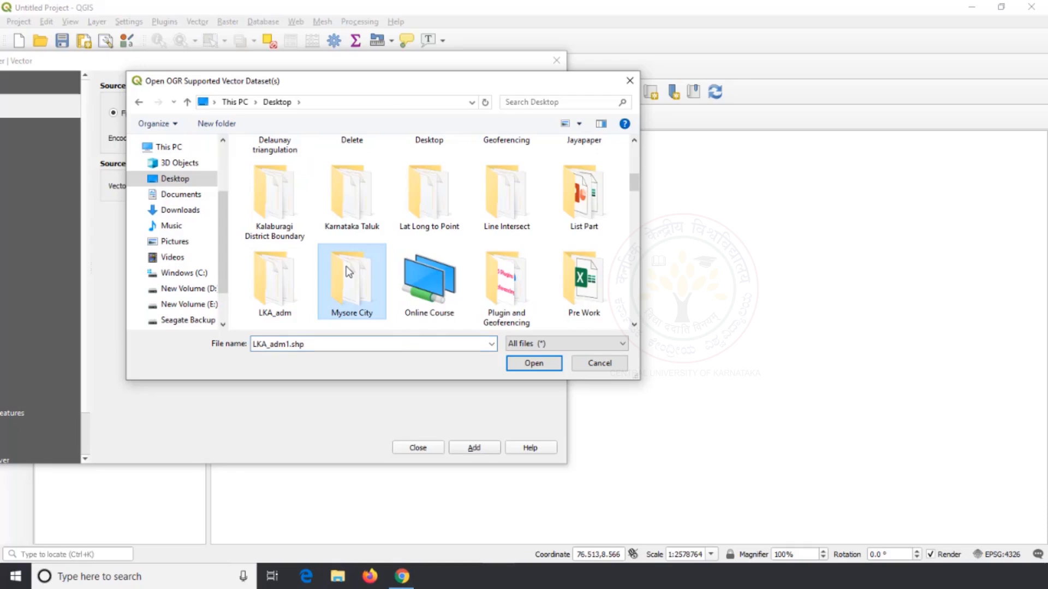
pyautogui.doubleClick(501, 197)
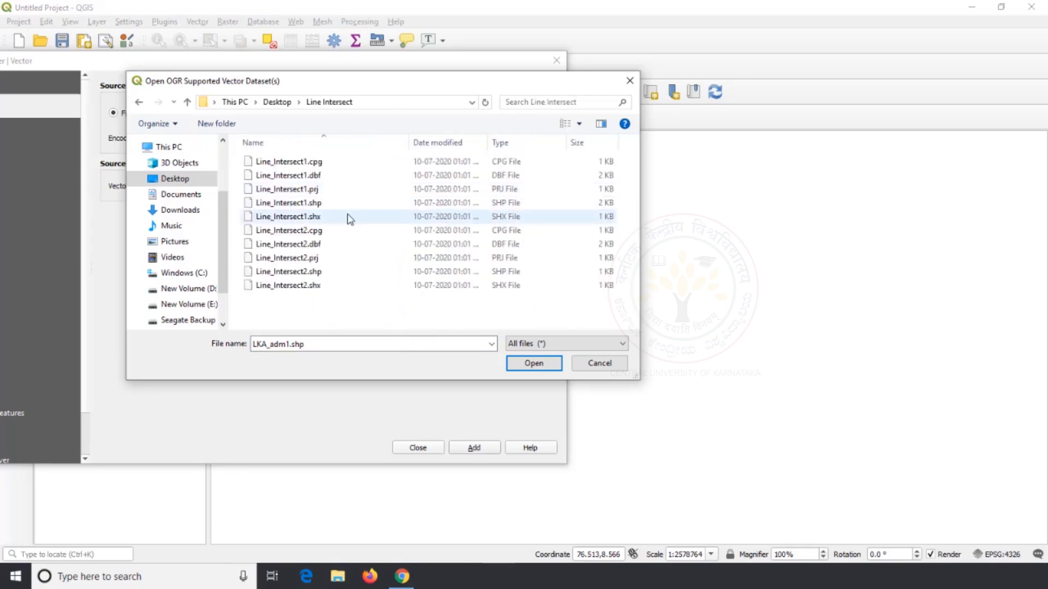
pyautogui.click(337, 207)
pyautogui.keyDown('ctrl'); pyautogui.click(335, 276); pyautogui.keyUp('ctrl')
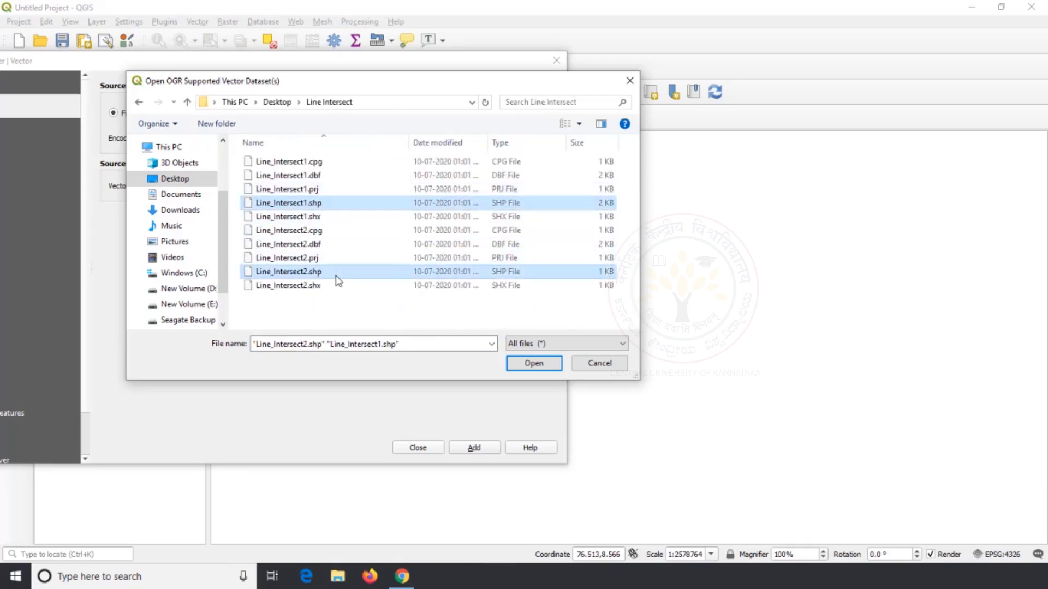
pyautogui.click(535, 364)
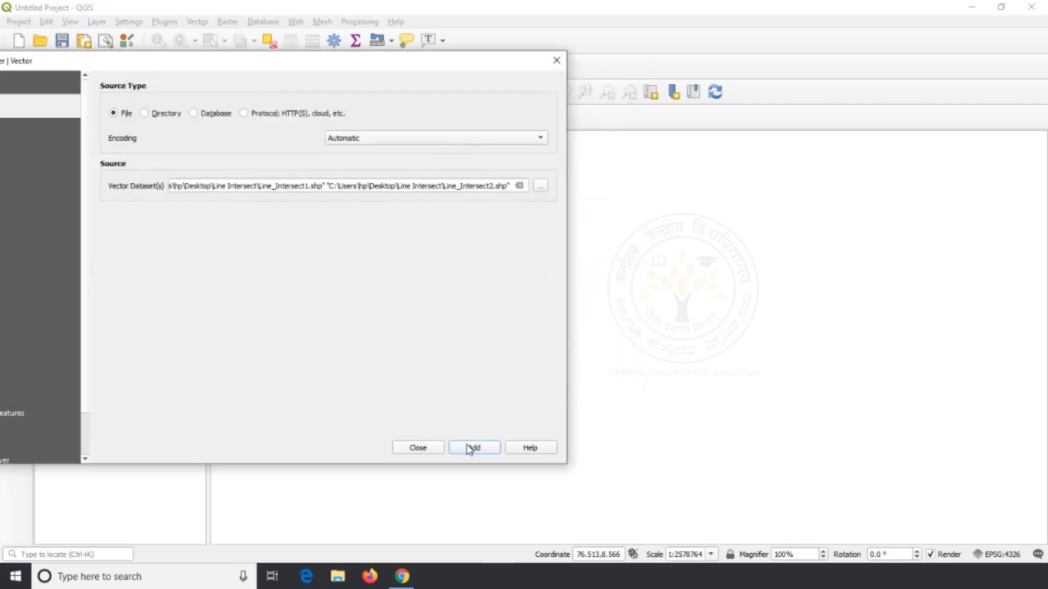
pyautogui.click(469, 448)
pyautogui.click(437, 452)
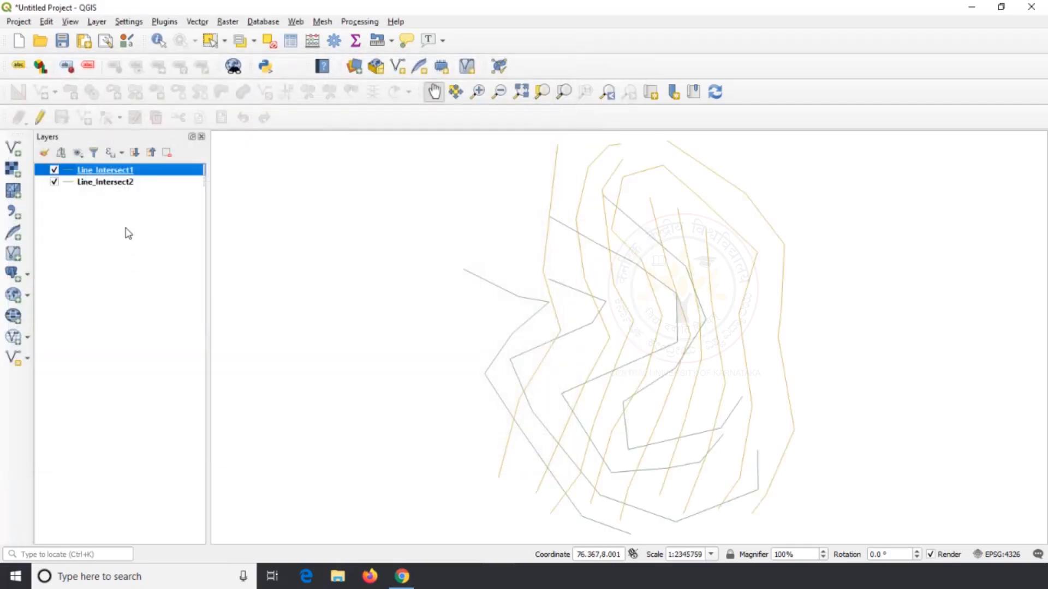
# Run Line Intersections with Line_Intersect1 as input layer and Line_Intersect2 as intersect layer, using a temporary output layer
pyautogui.click(126, 182)
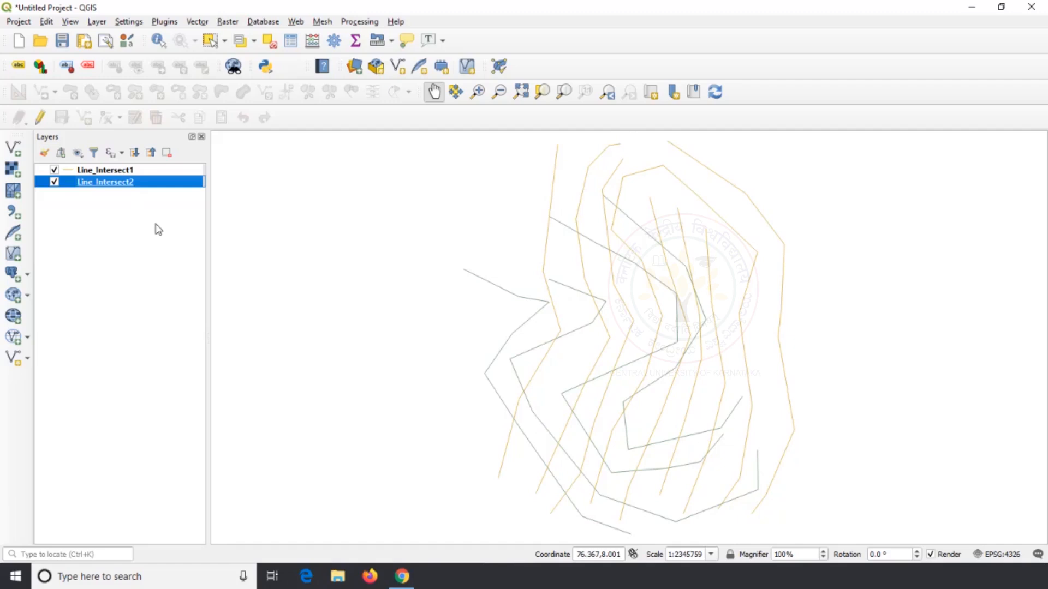
pyautogui.click(198, 22)
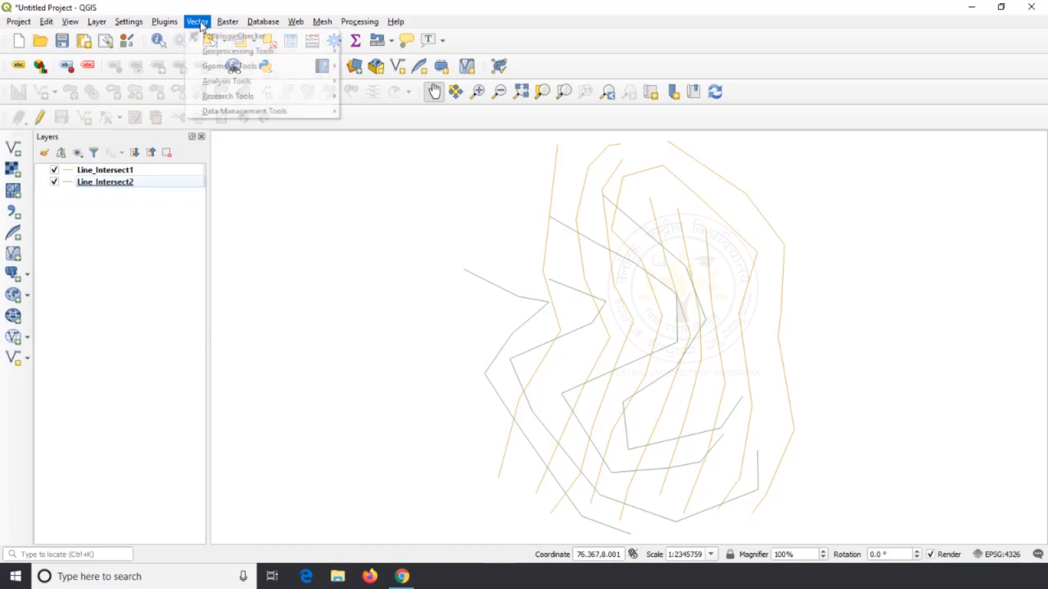
pyautogui.moveTo(226, 81)
pyautogui.click(394, 94)
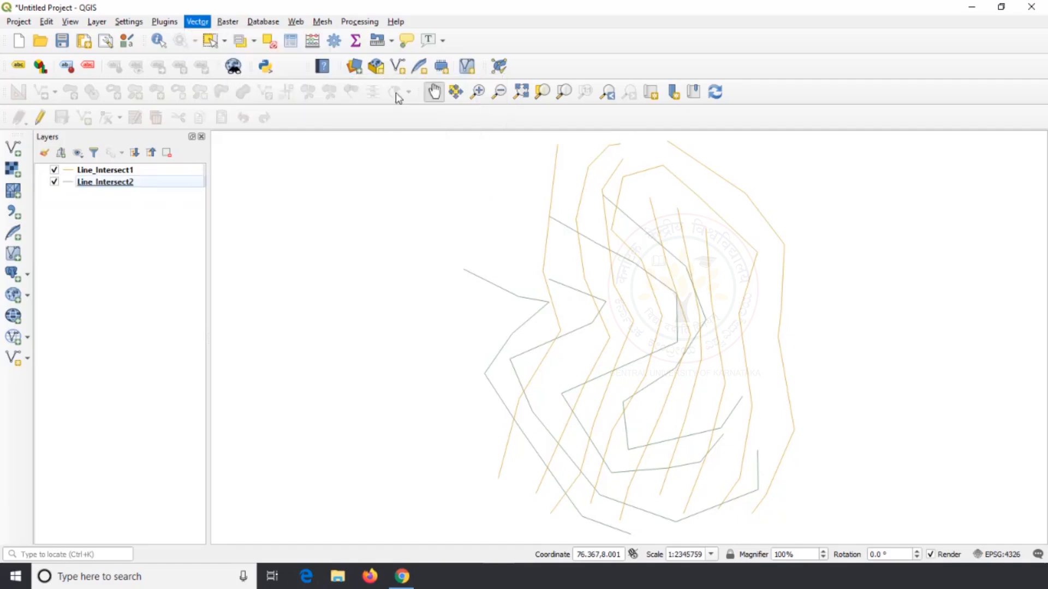
pyautogui.click(626, 154)
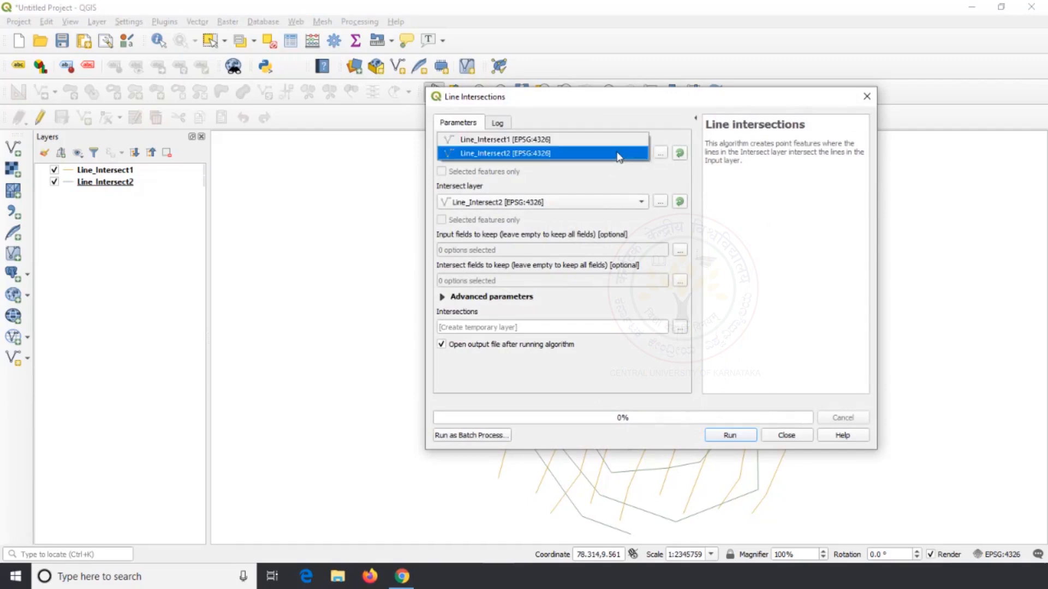
pyautogui.click(575, 146)
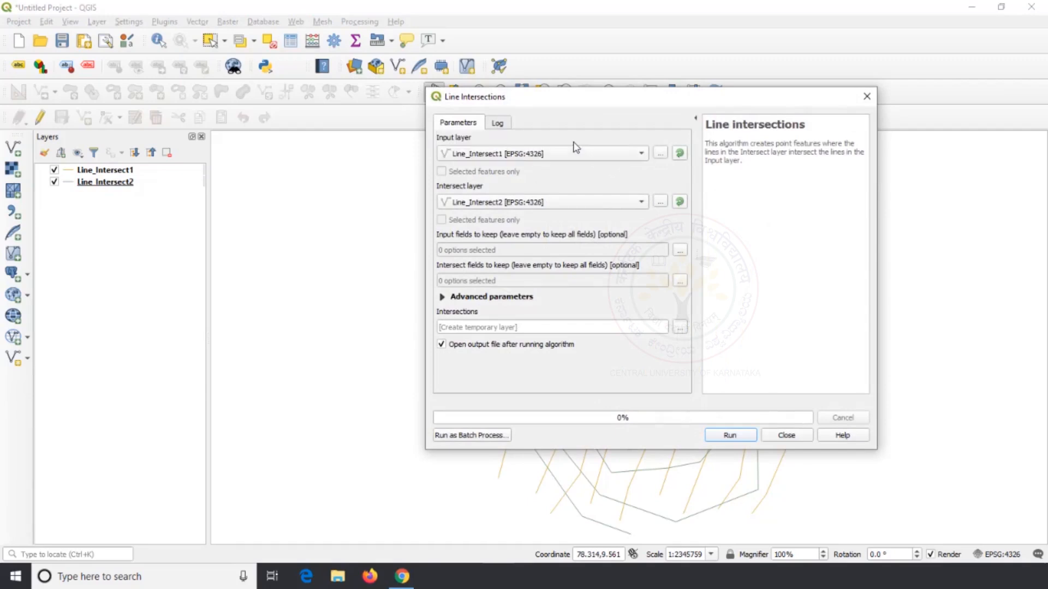
pyautogui.click(542, 204)
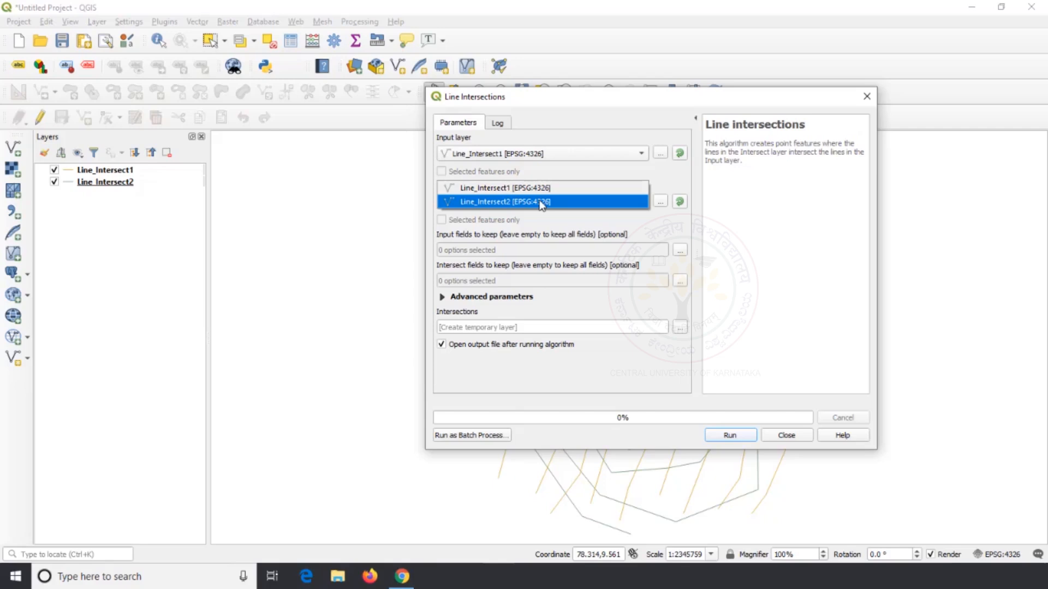
pyautogui.click(541, 203)
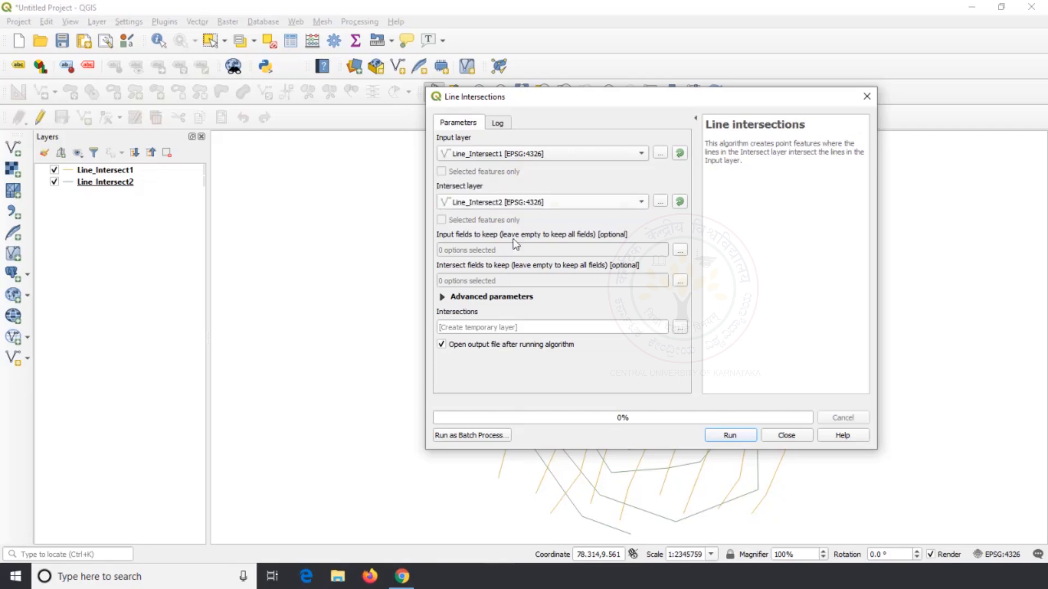
pyautogui.click(730, 435)
pyautogui.click(784, 435)
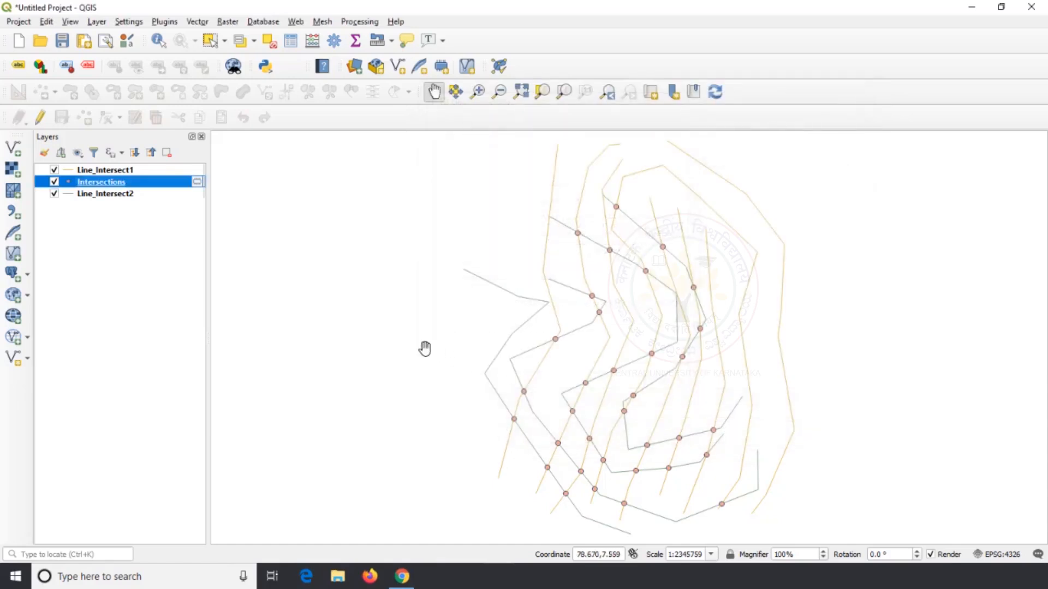
# Move Line_Intersect1 below the Intersections layer, and hide and reshow both line layers to inspect the intersection points
pyautogui.moveTo(96, 171); pyautogui.dragTo(93, 188)
pyautogui.click(54, 181)
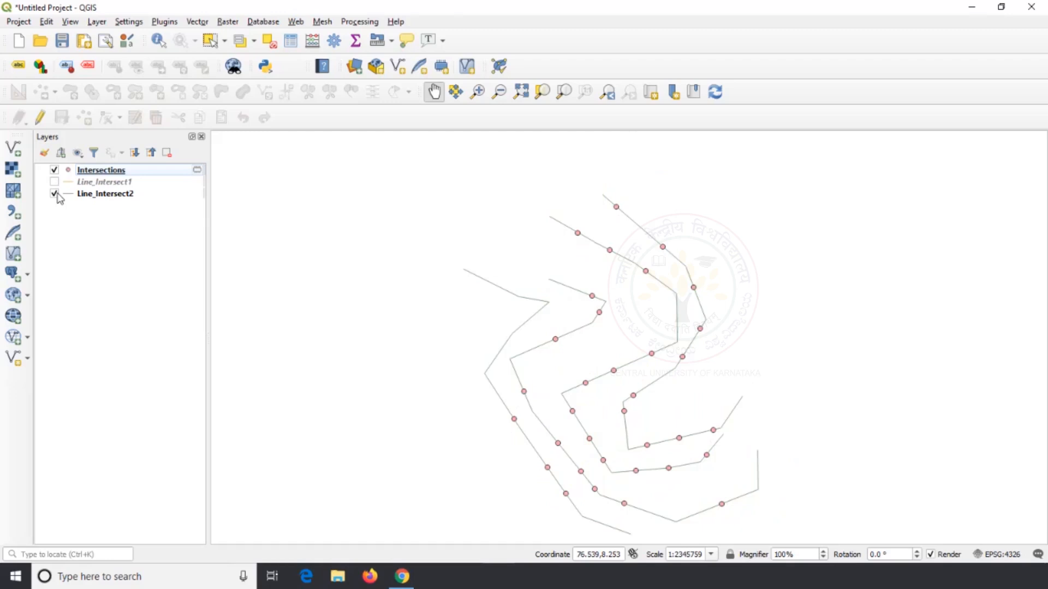
pyautogui.click(54, 194)
pyautogui.click(55, 194)
pyautogui.click(54, 181)
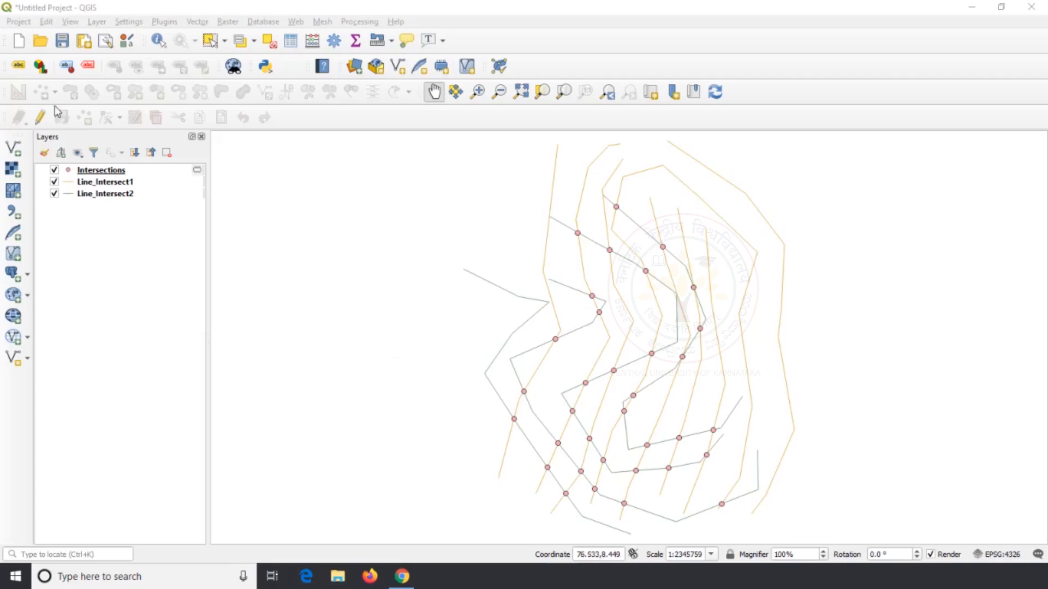
# Start a new project, discarding the line layers project and its temporary Intersections layer
pyautogui.click(18, 41)
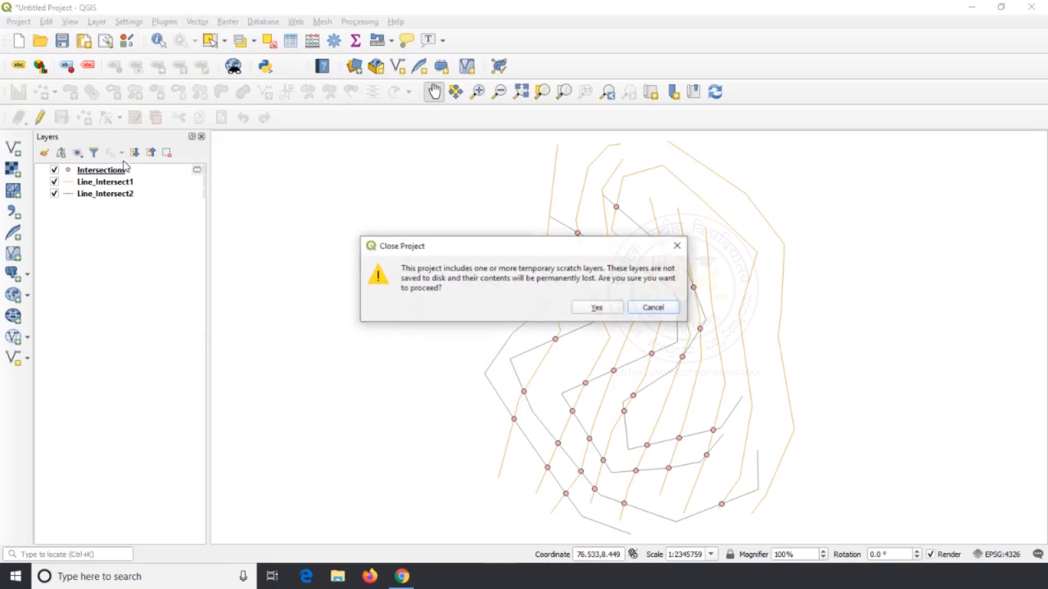
pyautogui.click(587, 308)
pyautogui.click(528, 302)
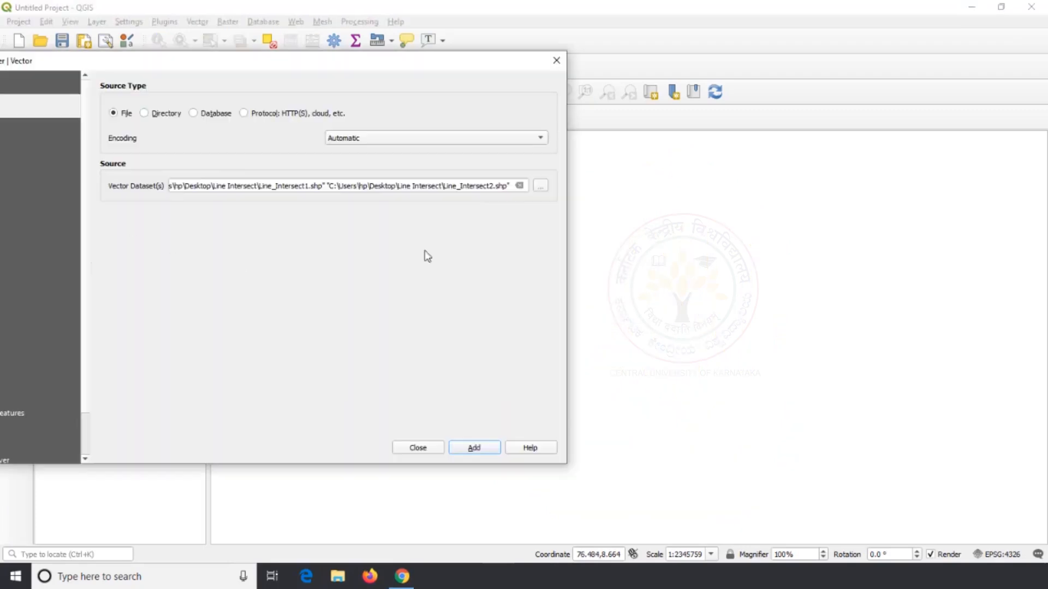
# Add the LKA_adm1.shp vector layer from the LKA_adm folder on the Desktop
pyautogui.click(540, 186)
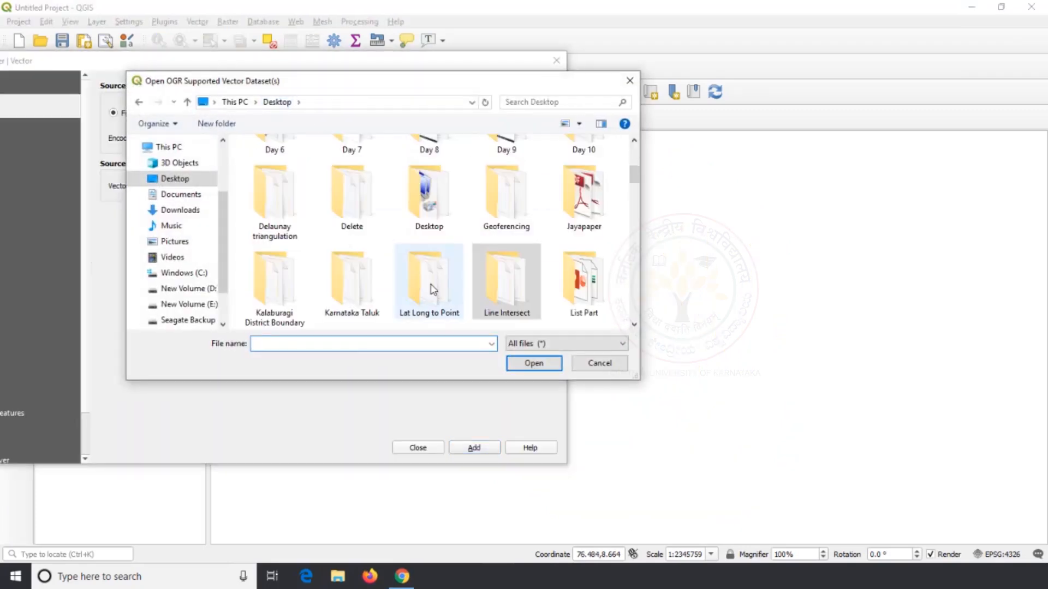
pyautogui.scroll(-2, 434, 289)
pyautogui.doubleClick(280, 292)
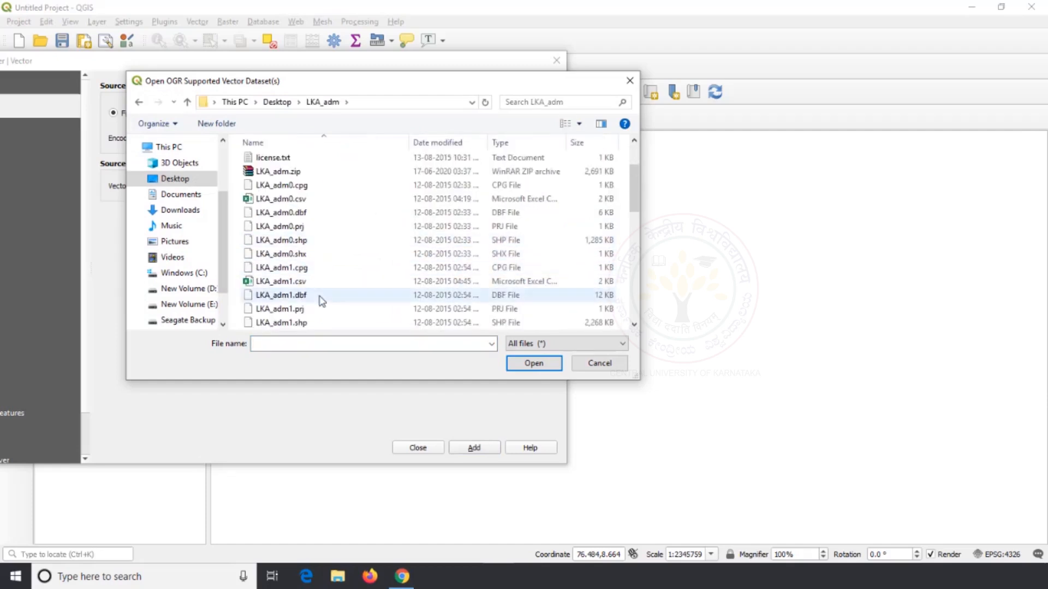
pyautogui.click(322, 322)
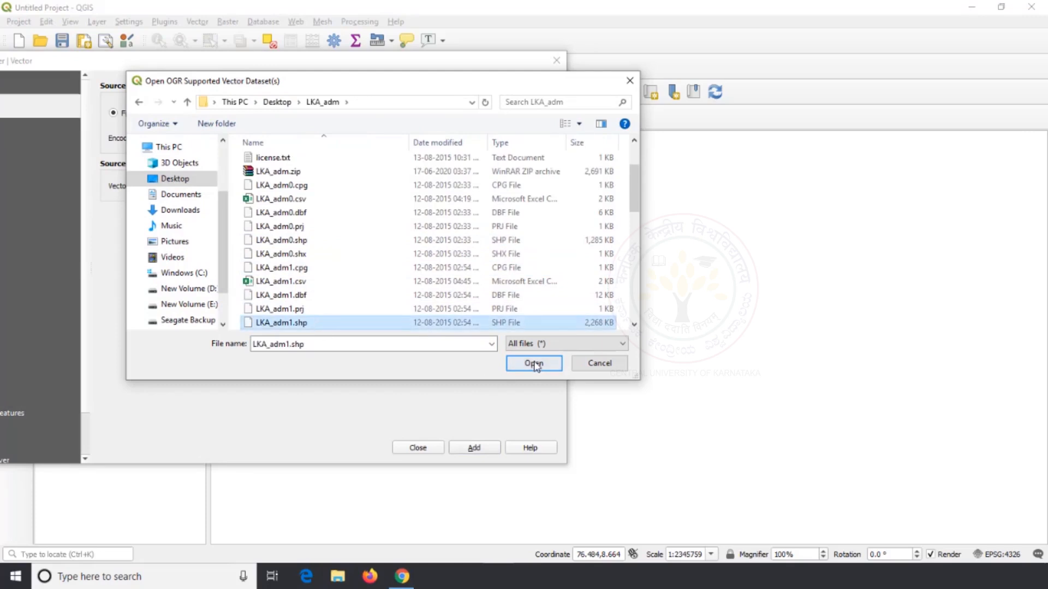
pyautogui.click(534, 364)
pyautogui.click(454, 451)
pyautogui.click(427, 447)
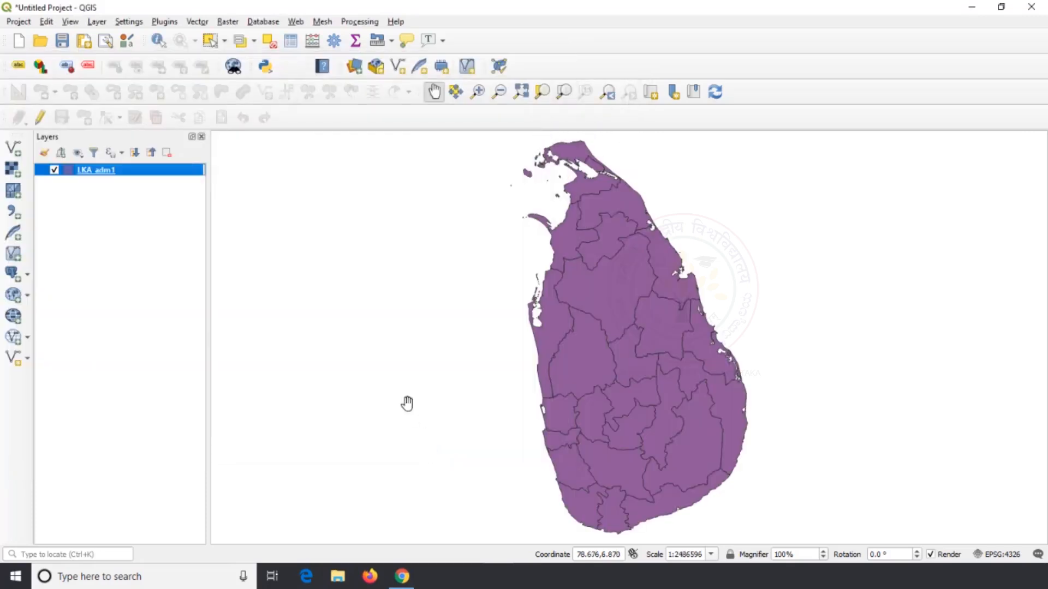
# Run Mean Coordinate(s) on LKA_adm1 without weight or unique ID fields, using a temporary output layer
pyautogui.click(196, 21)
pyautogui.moveTo(256, 81)
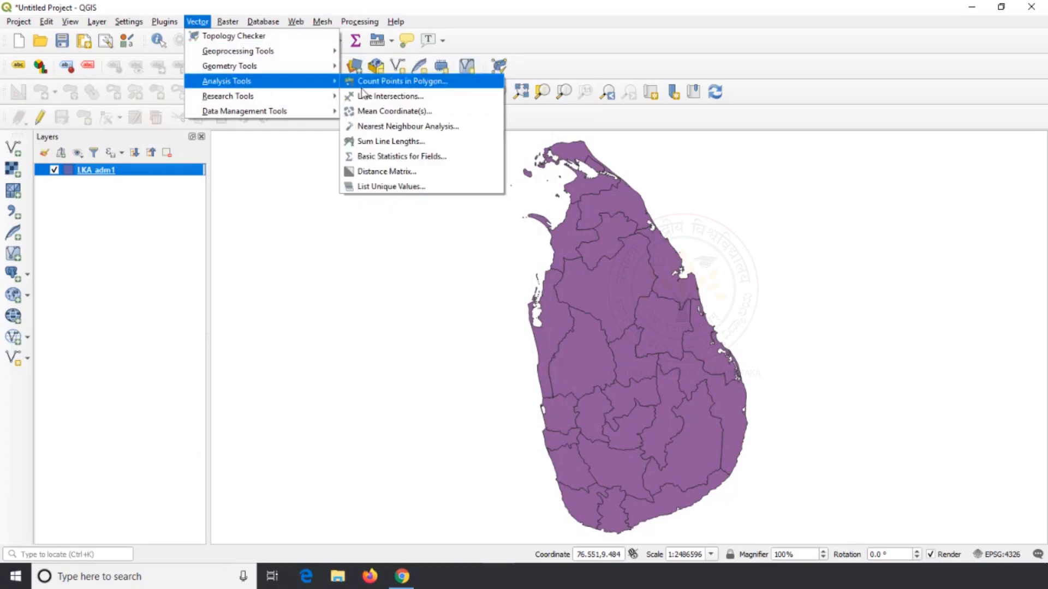
pyautogui.click(388, 111)
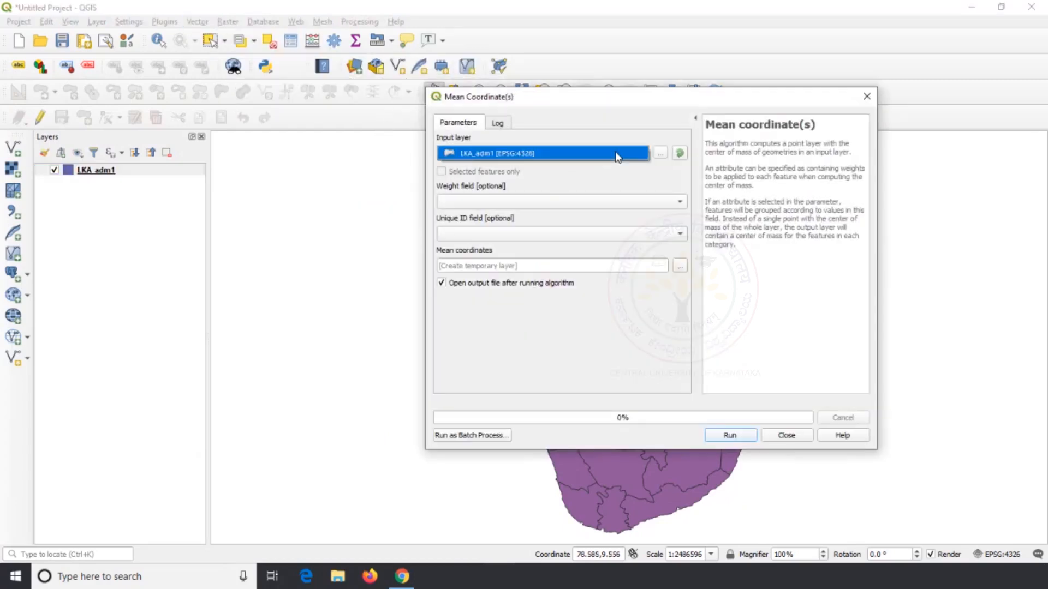
pyautogui.click(729, 435)
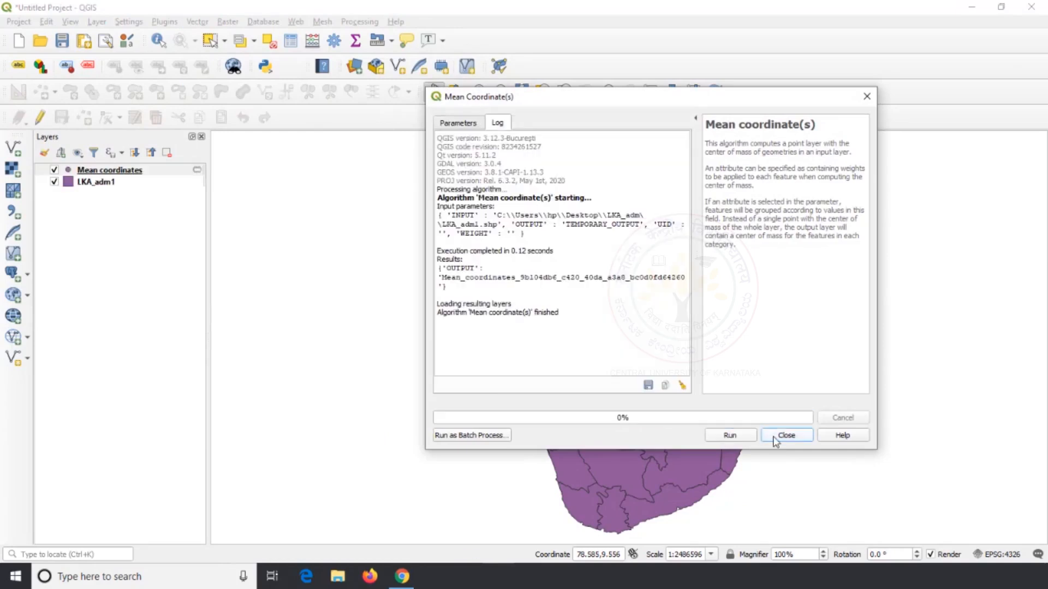
pyautogui.click(786, 435)
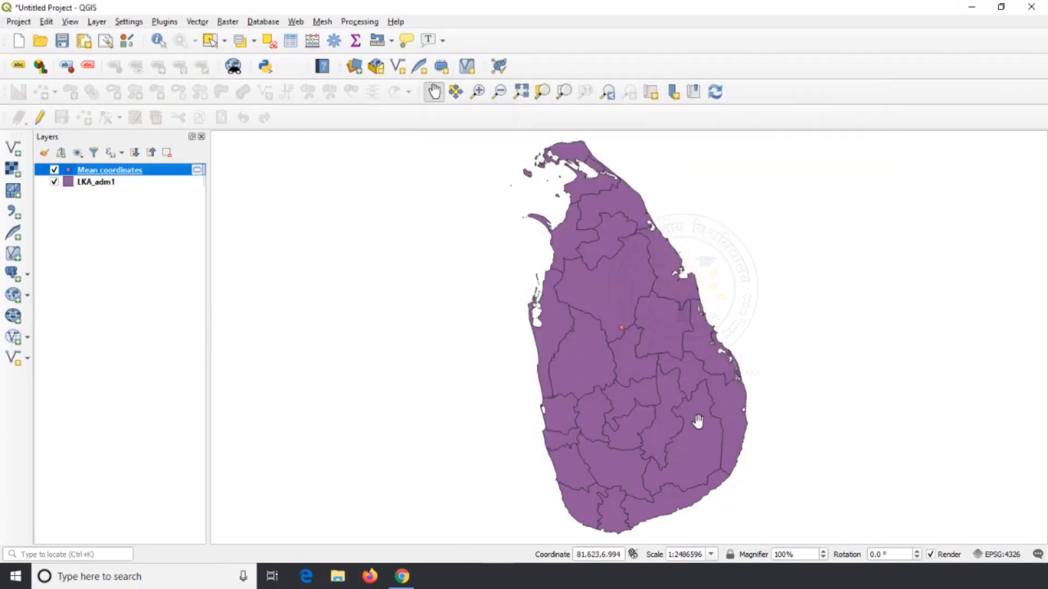
# Inspect the mean point with LKA_adm1 hidden and shown, and review MEAN_X and MEAN_Y in the Mean coordinates attribute table
pyautogui.click(54, 182)
pyautogui.click(54, 182)
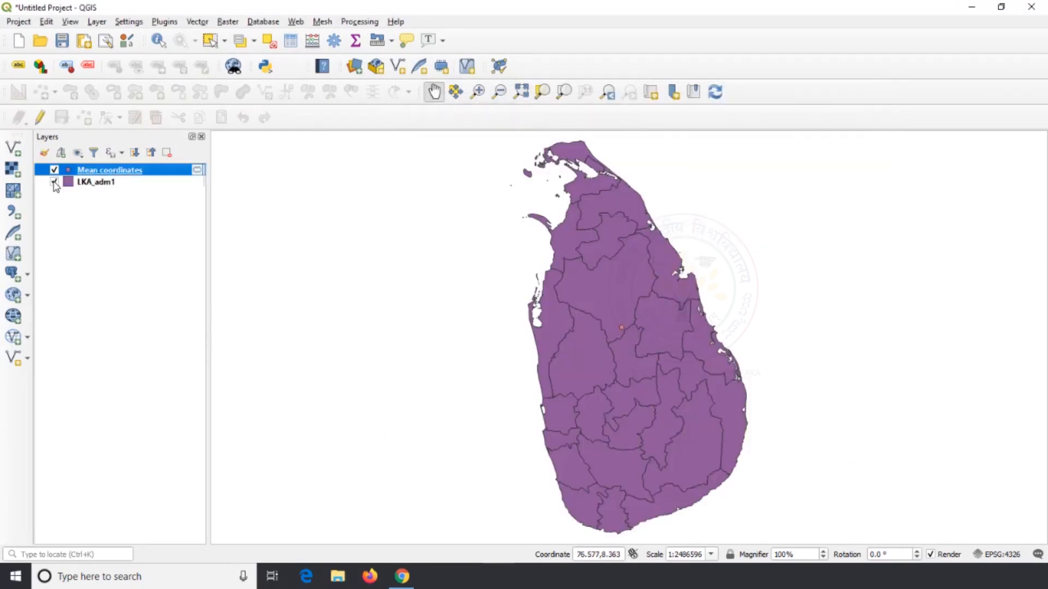
pyautogui.rightClick(93, 171)
pyautogui.click(164, 300)
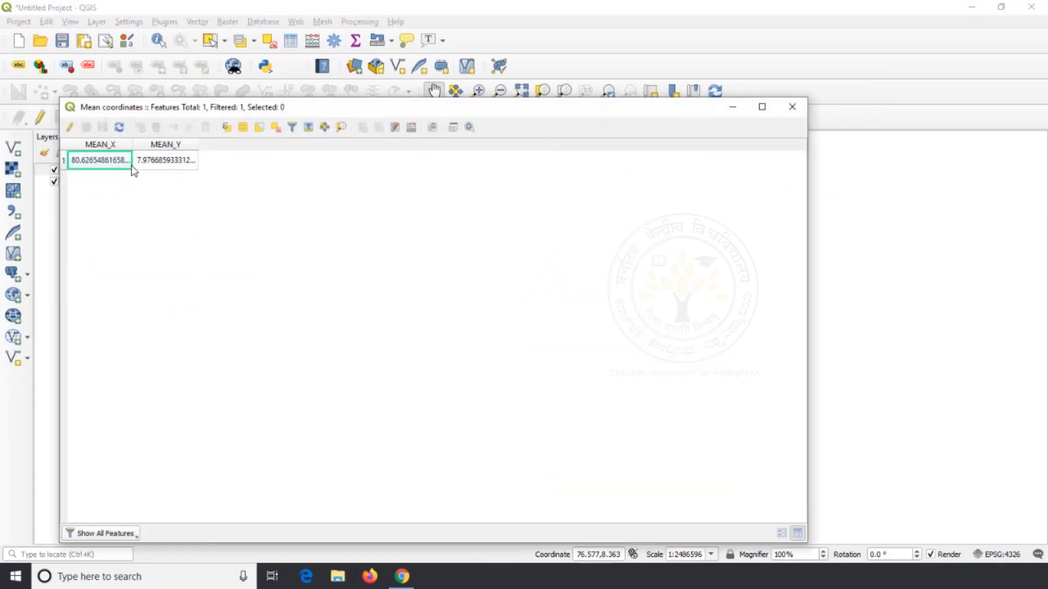
pyautogui.click(171, 164)
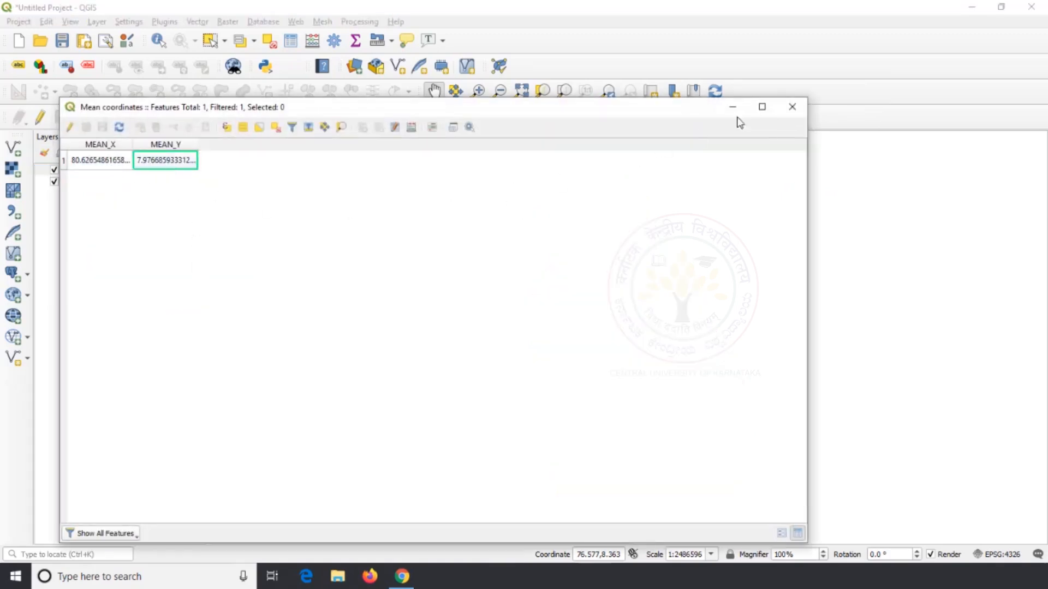
pyautogui.click(792, 107)
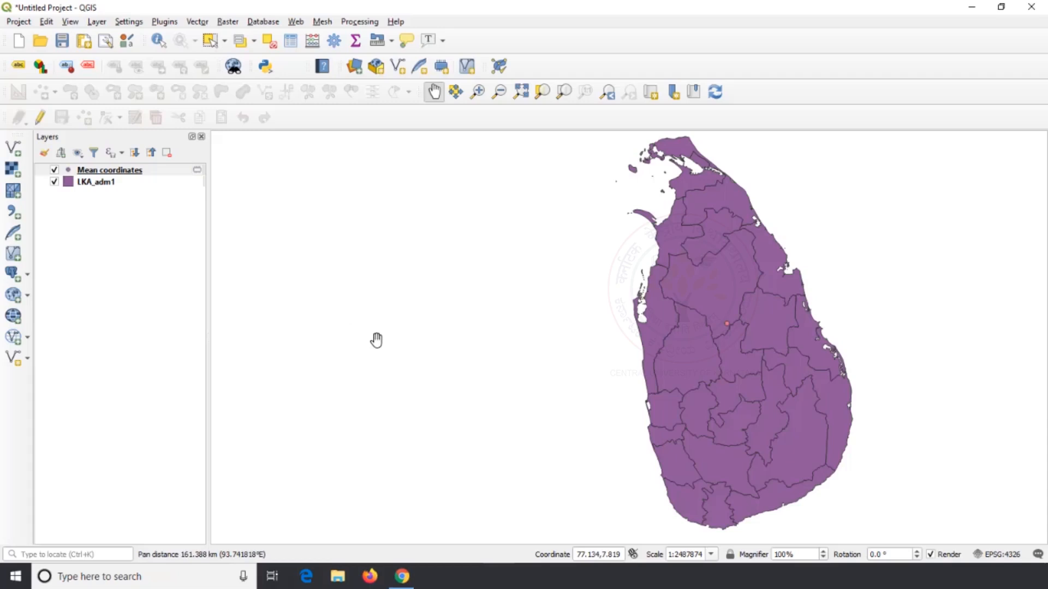
pyautogui.moveTo(374, 339)
pyautogui.mouseDown()
pyautogui.moveTo(409, 358)
pyautogui.moveTo(393, 347)
pyautogui.mouseUp()
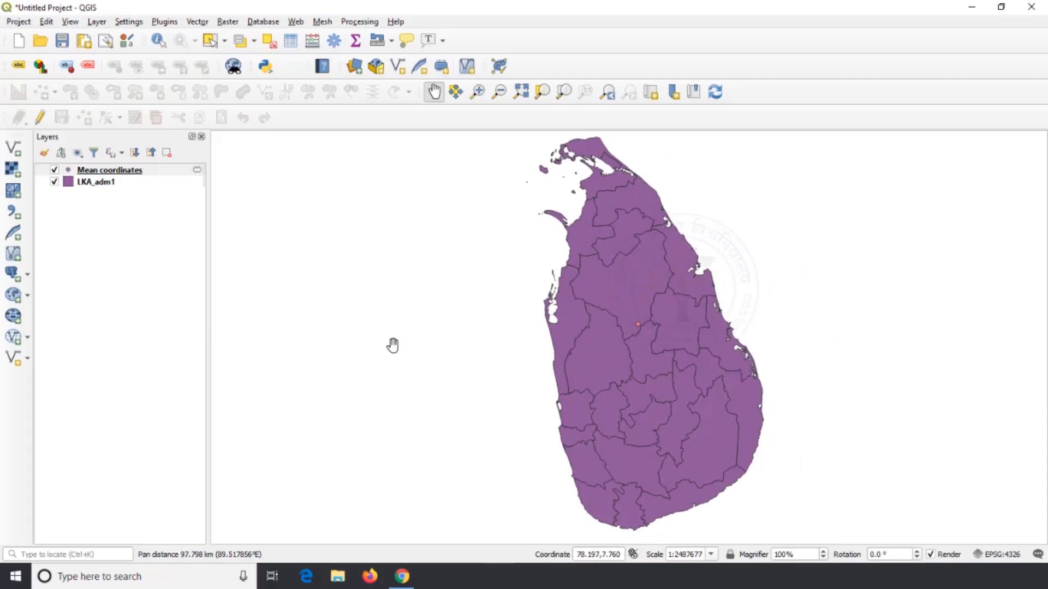
# Start a new project, discarding the LKA_adm1 project and its temporary Mean coordinates layer
pyautogui.click(20, 47)
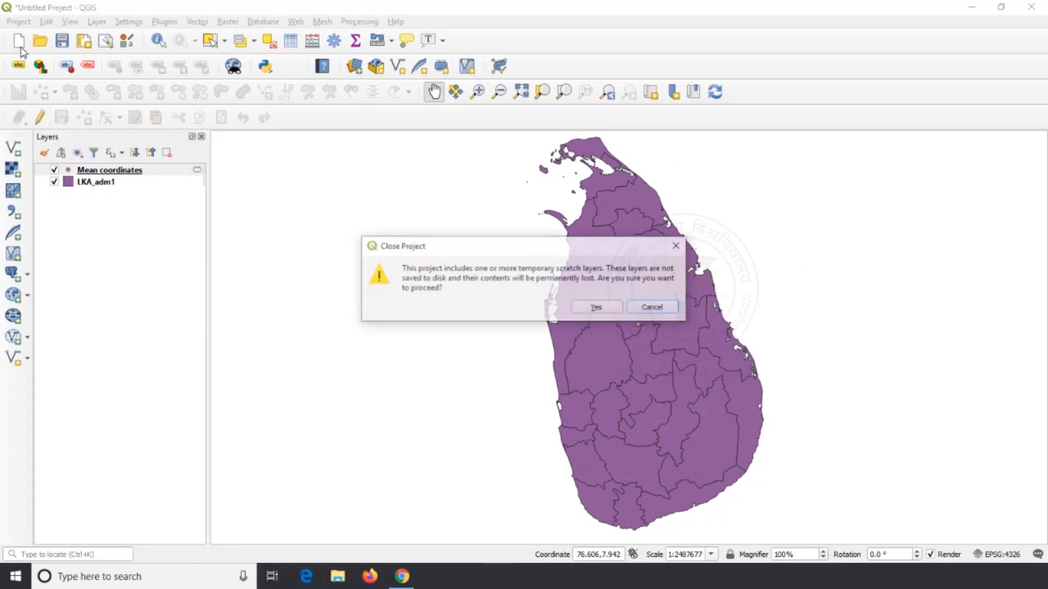
pyautogui.click(600, 306)
pyautogui.click(527, 301)
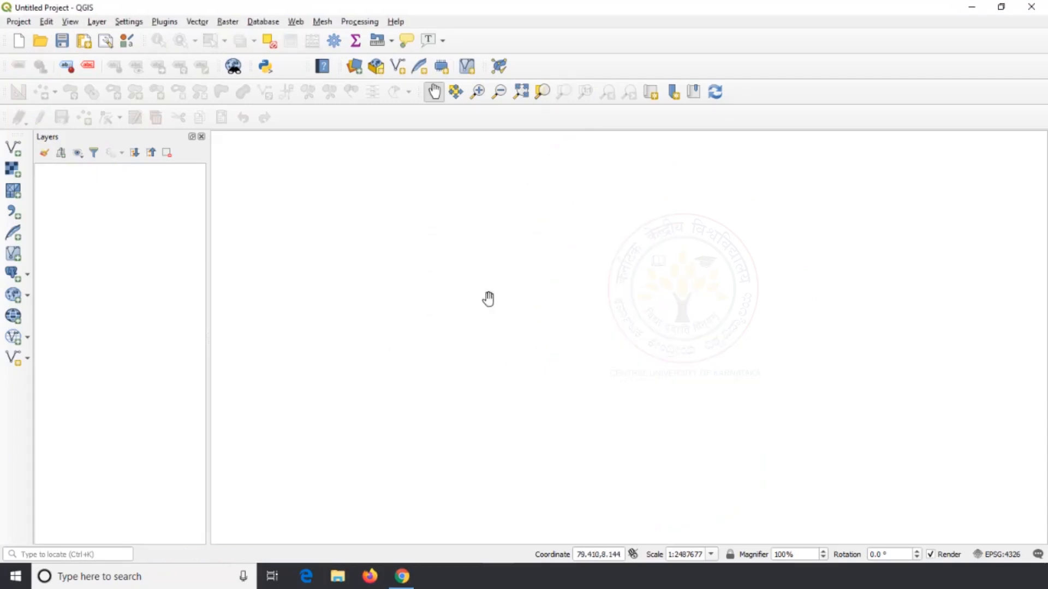
# Add the gis_osm_pois_free_1.shp vector layer from the Downloads folder
pyautogui.click(13, 149)
pyautogui.click(541, 186)
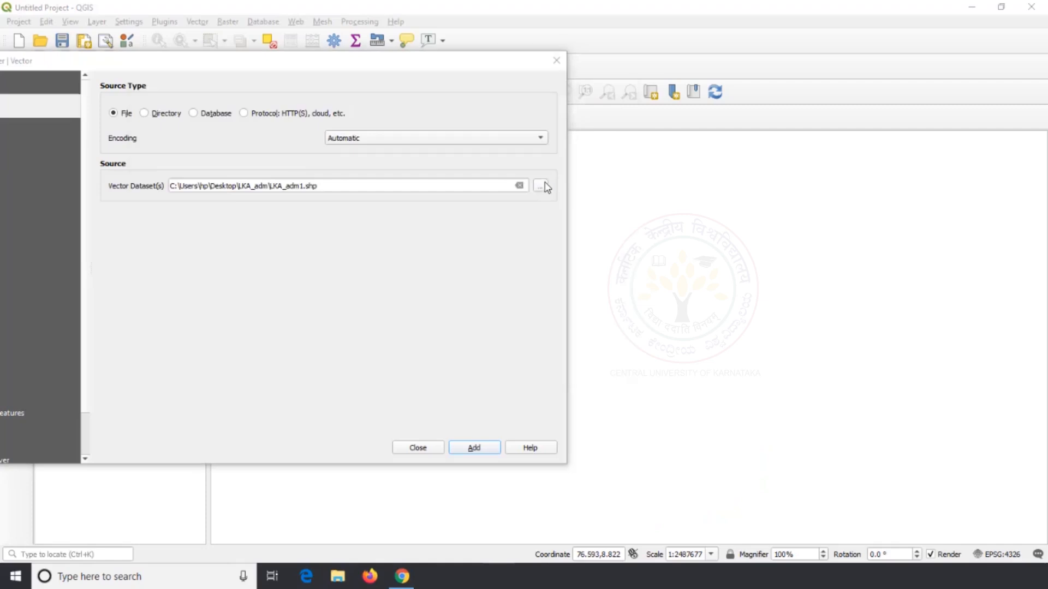
pyautogui.click(182, 212)
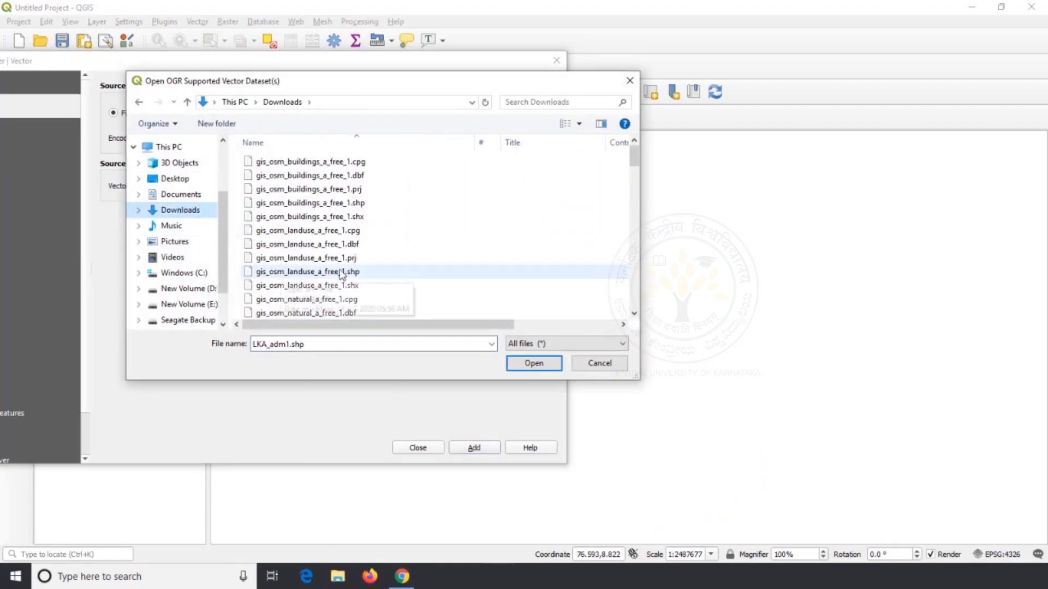
pyautogui.scroll(-5, 327, 273)
pyautogui.scroll(-5, 404, 265)
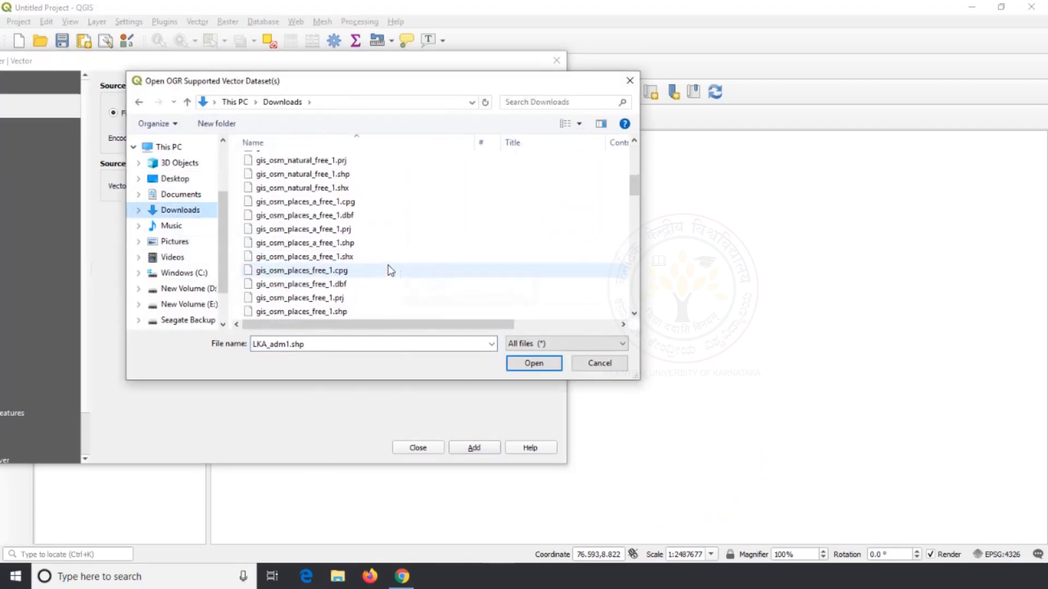
pyautogui.scroll(-4, 390, 270)
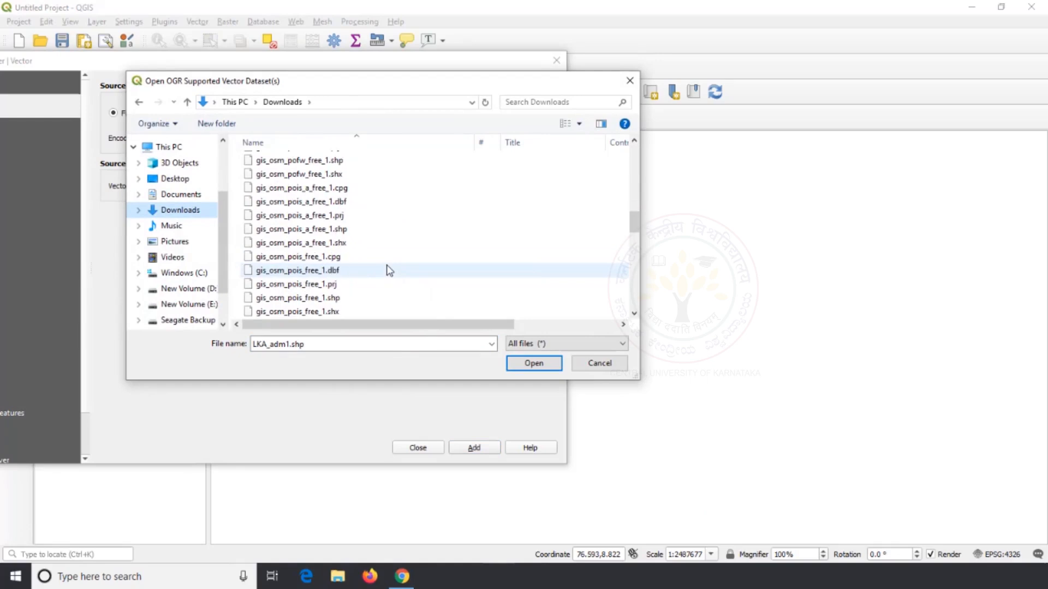
pyautogui.click(362, 297)
pyautogui.click(533, 363)
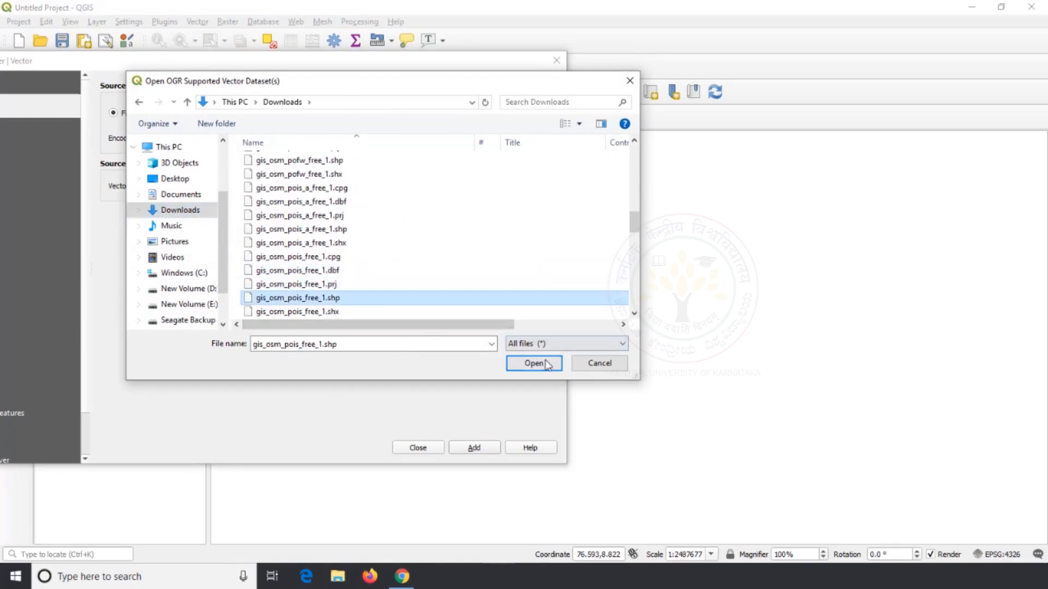
pyautogui.click(451, 448)
pyautogui.click(417, 448)
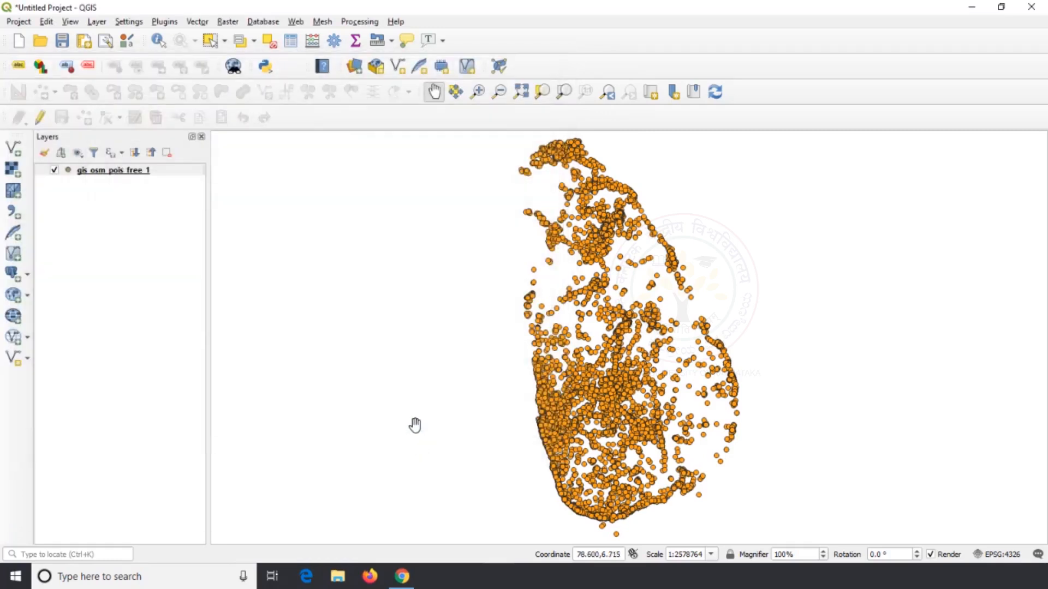
# Run Nearest Neighbour Analysis on the gis_osm_pois_free_1 layer, saving the result to a temporary file
pyautogui.moveTo(463, 325); pyautogui.dragTo(446, 327)
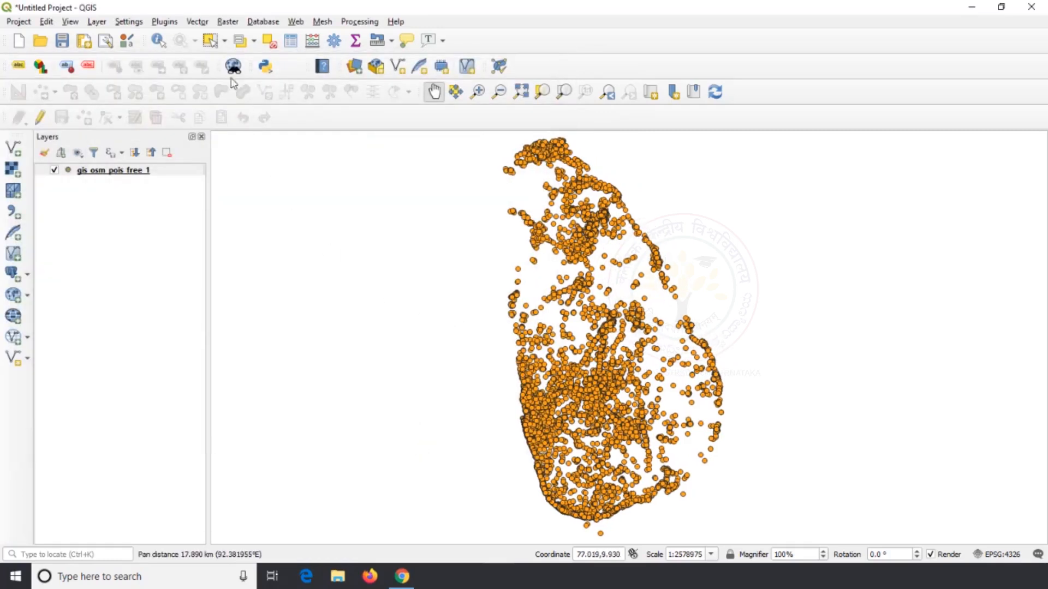
pyautogui.click(198, 22)
pyautogui.moveTo(226, 81)
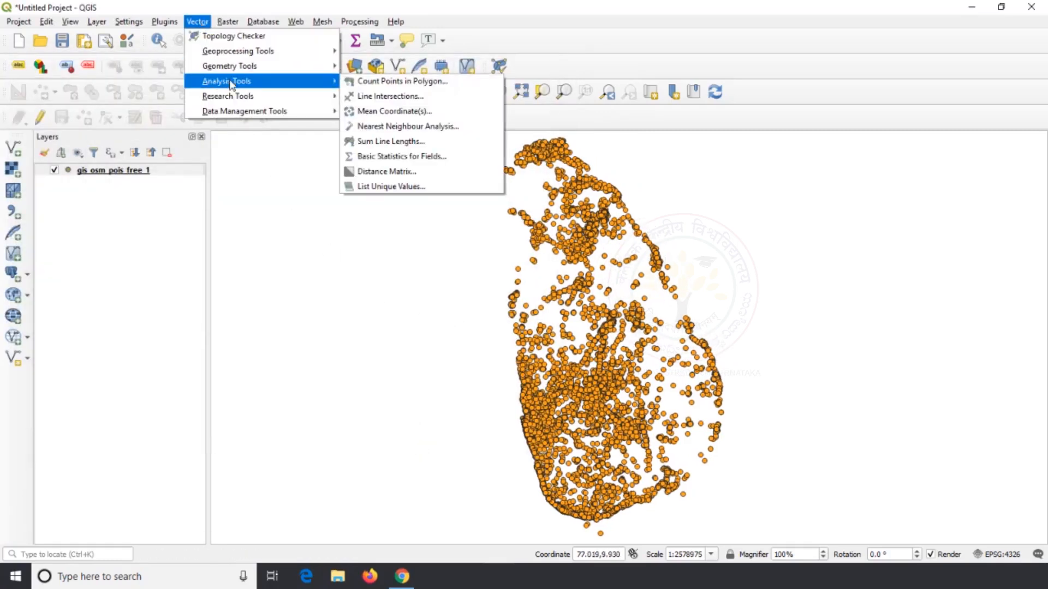
pyautogui.click(411, 127)
pyautogui.click(599, 155)
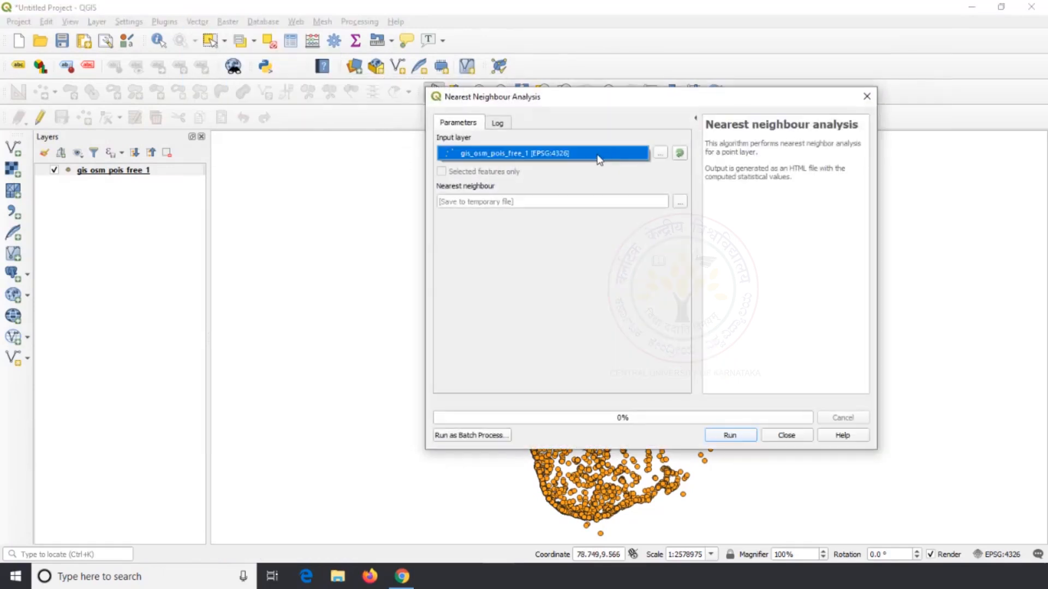
pyautogui.click(734, 436)
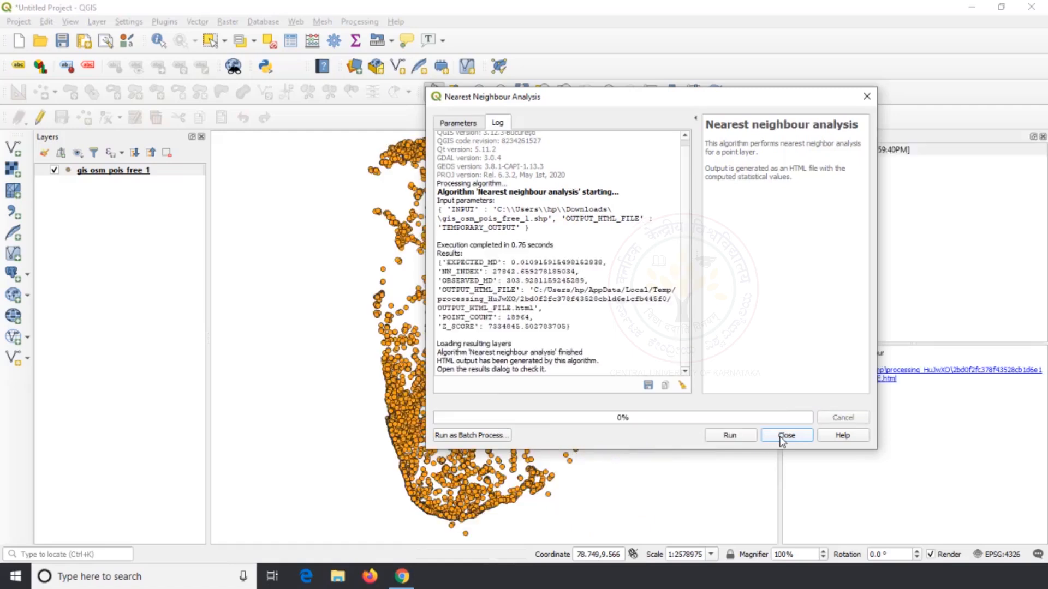
pyautogui.click(785, 436)
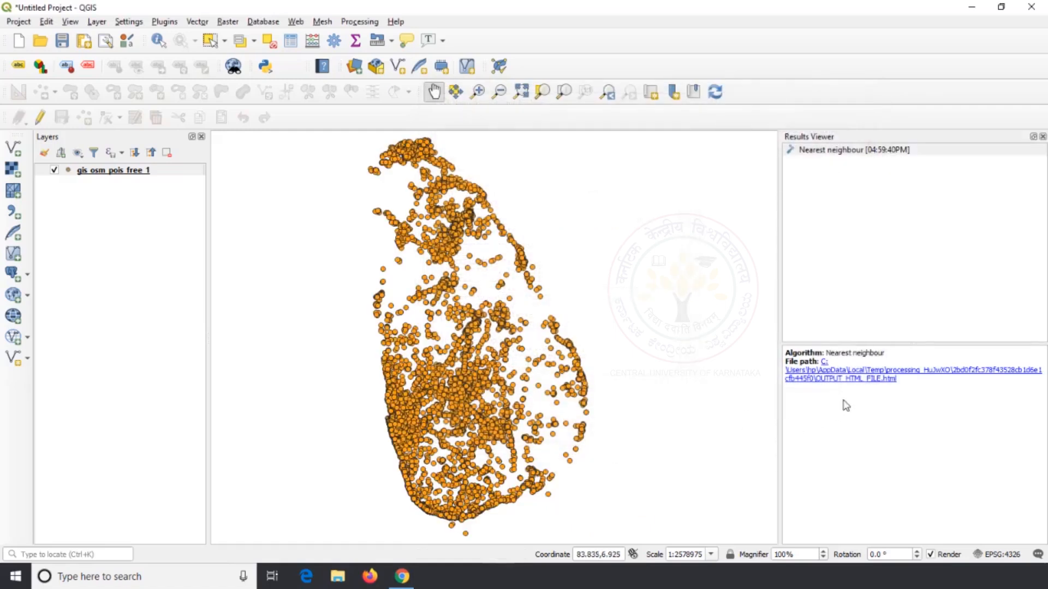
# Open the nearest neighbour HTML report and review its mean distances, nearest neighbour index, number of points and Z-score
pyautogui.click(859, 382)
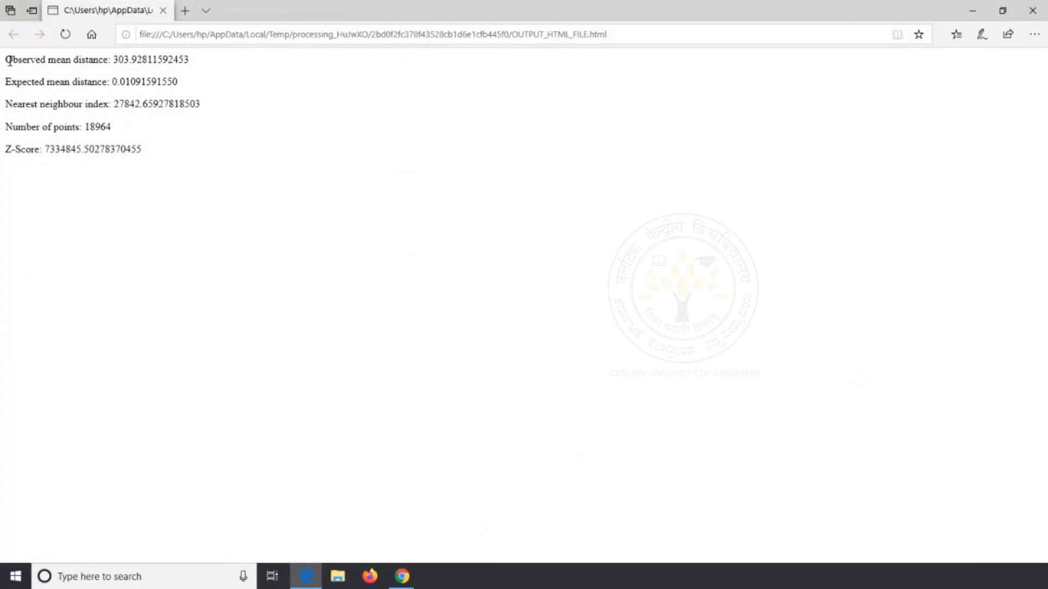
pyautogui.moveTo(9, 60); pyautogui.dragTo(188, 163)
pyautogui.click(218, 159)
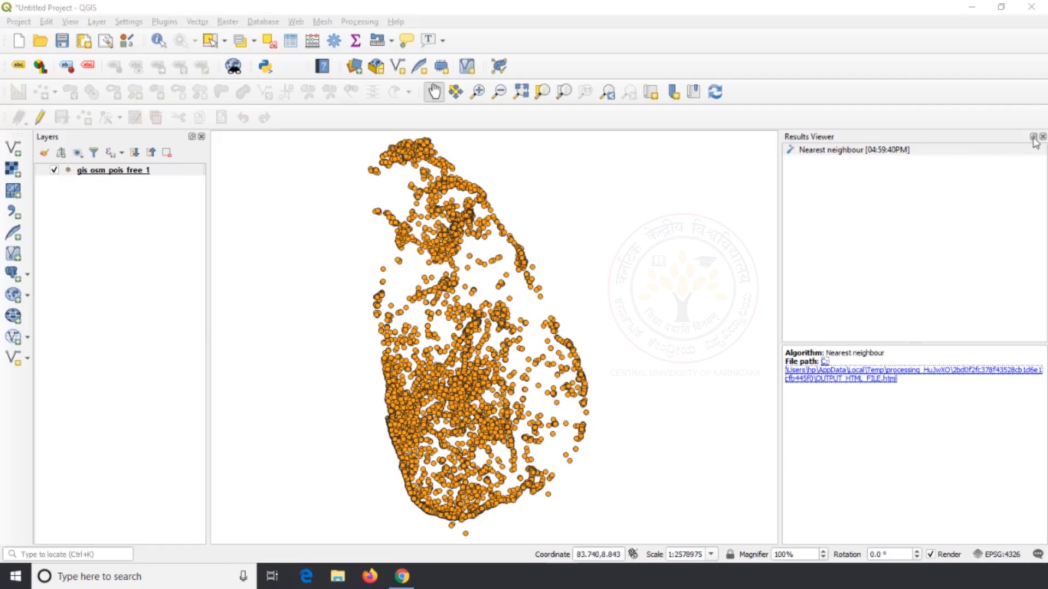
# Close the Results Viewer and start a new project, discarding the current points-of-interest project
pyautogui.click(1042, 136)
pyautogui.click(18, 41)
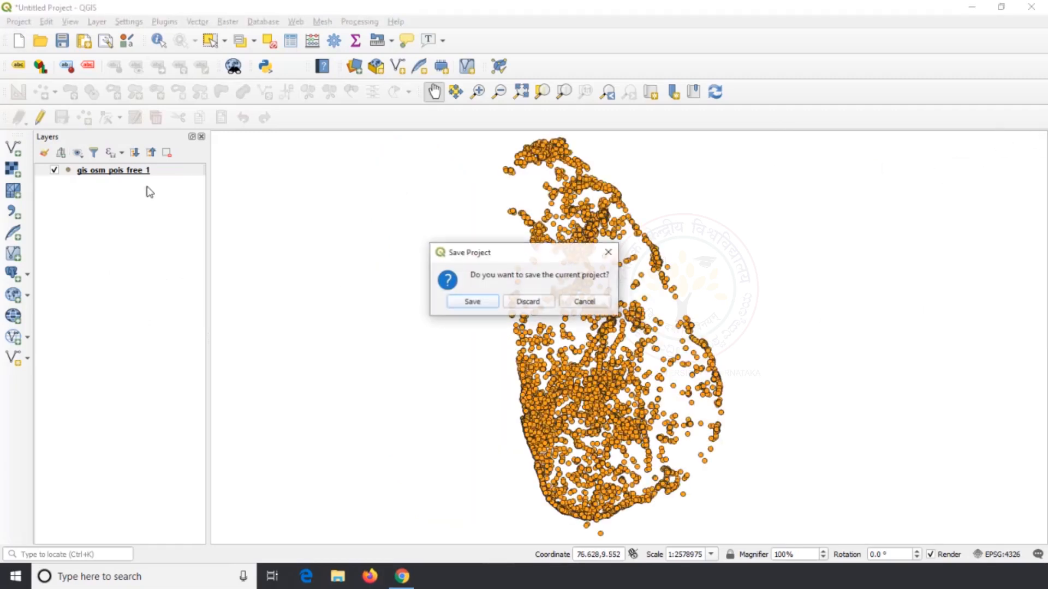
pyautogui.click(525, 301)
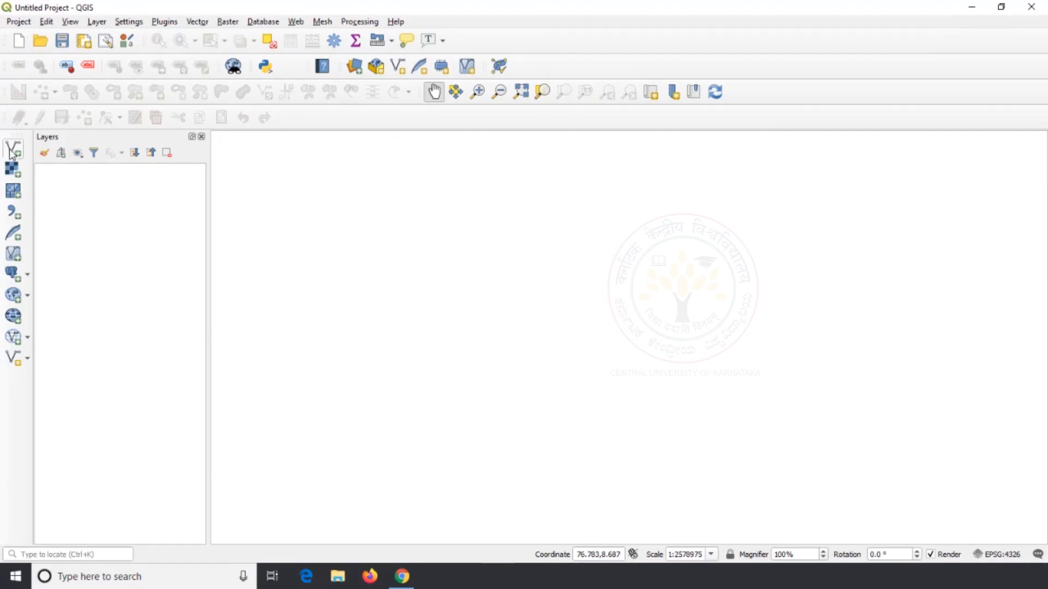
# Add the gis_osm_railways_free_1.shp vector layer from the Downloads folder
pyautogui.click(12, 153)
pyautogui.click(541, 187)
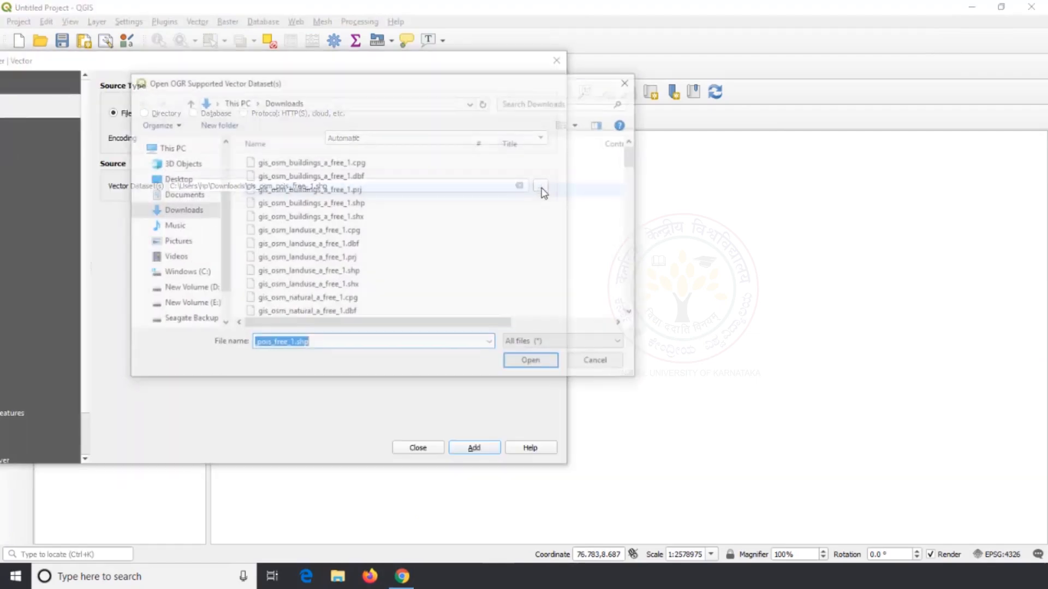
pyautogui.click(276, 230)
pyautogui.scroll(-5, 278, 232)
pyautogui.scroll(-14, 294, 230)
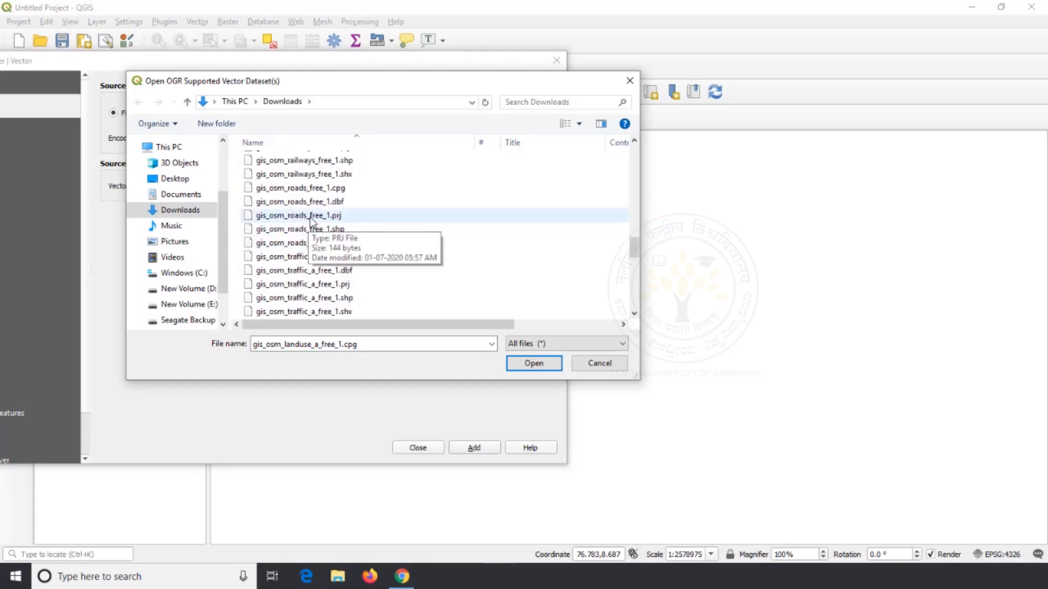
pyautogui.scroll(1, 310, 221)
pyautogui.click(331, 199)
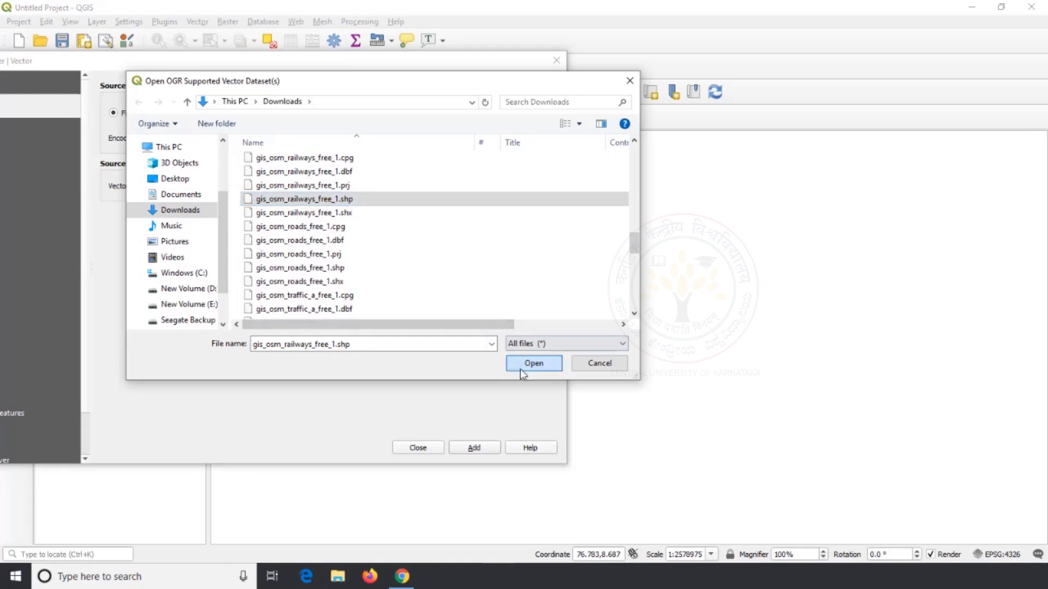
pyautogui.click(533, 364)
pyautogui.click(472, 450)
pyautogui.click(428, 451)
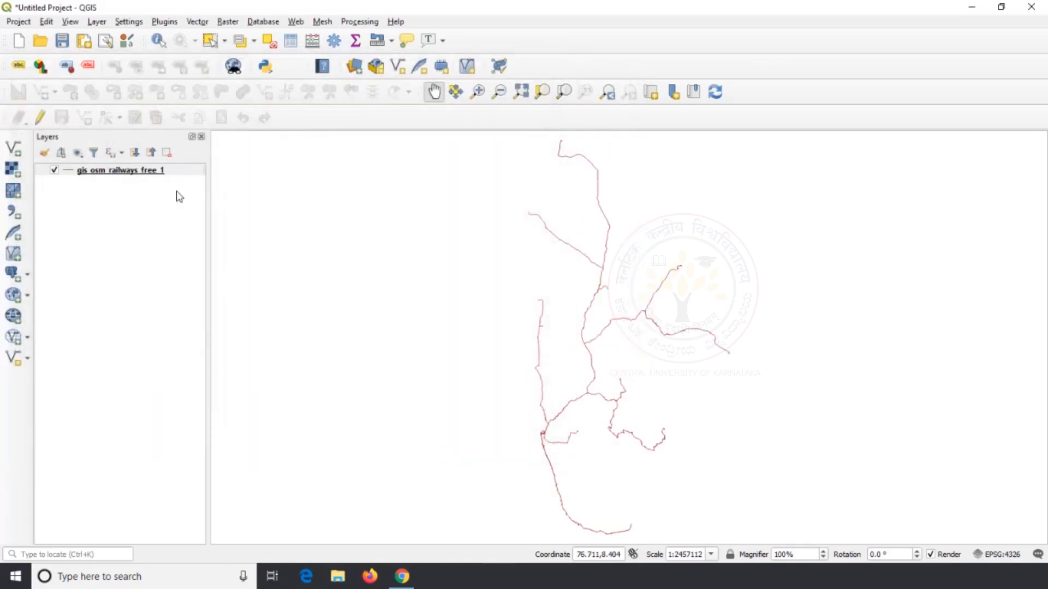
# Add LKA_adm1.shp from the LKA_adm folder on the Desktop and place it below the railways layer
pyautogui.click(14, 148)
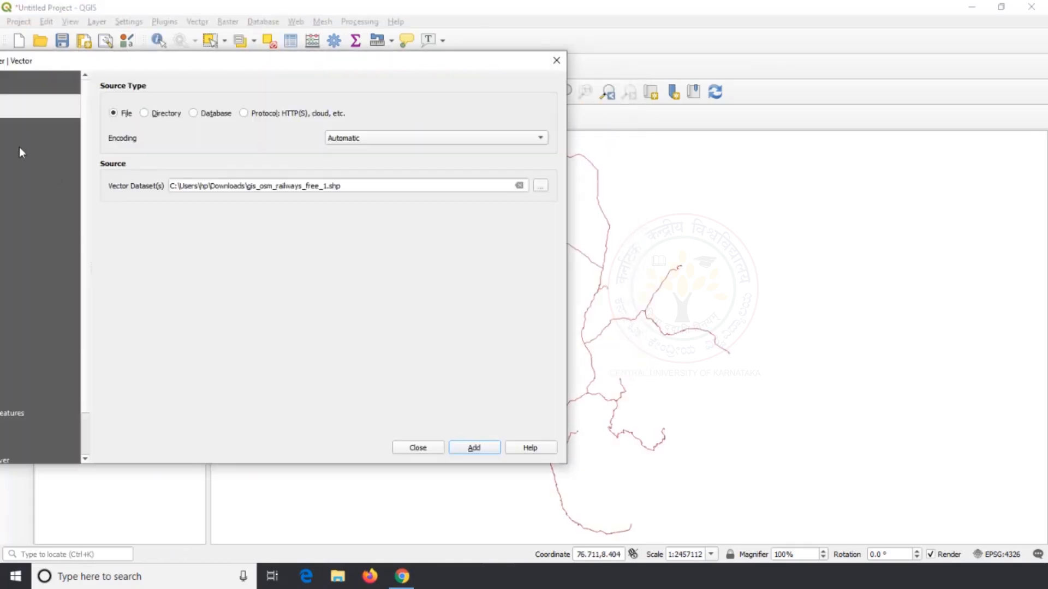
pyautogui.click(540, 185)
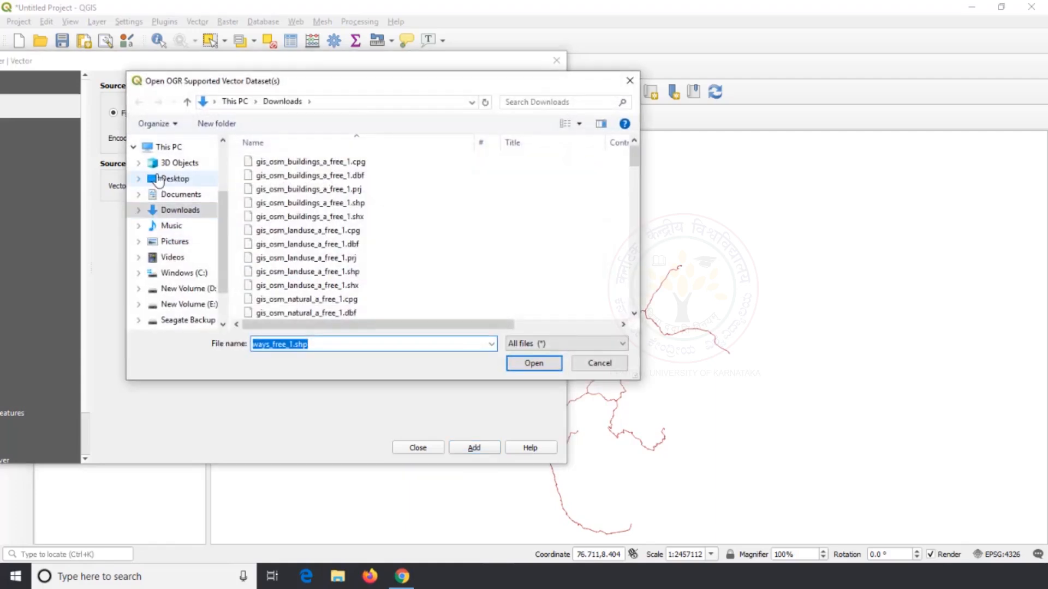
pyautogui.click(175, 178)
pyautogui.scroll(-3, 337, 256)
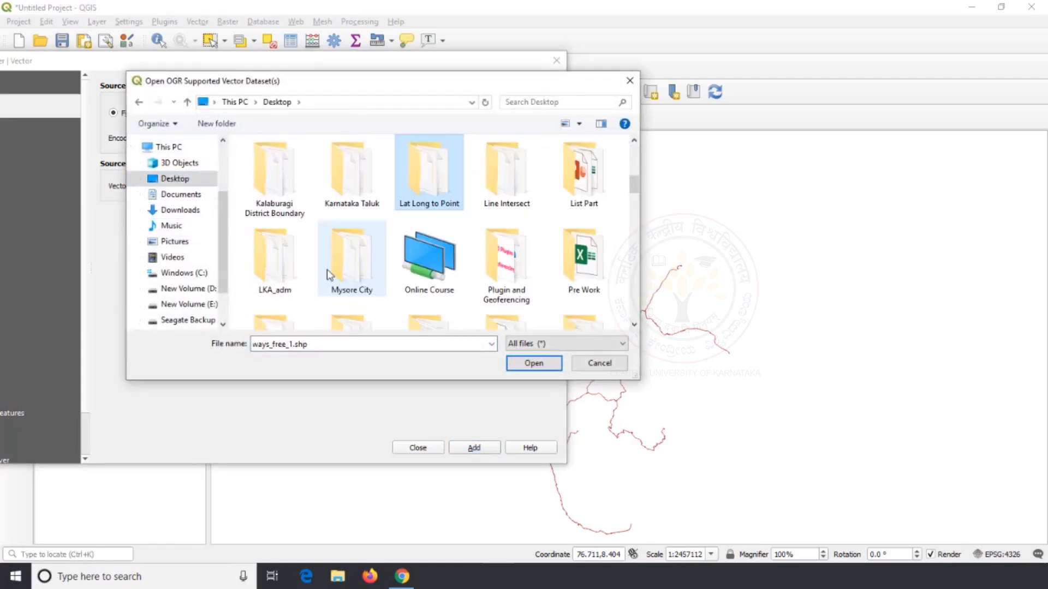
pyautogui.doubleClick(275, 265)
pyautogui.scroll(-5, 289, 294)
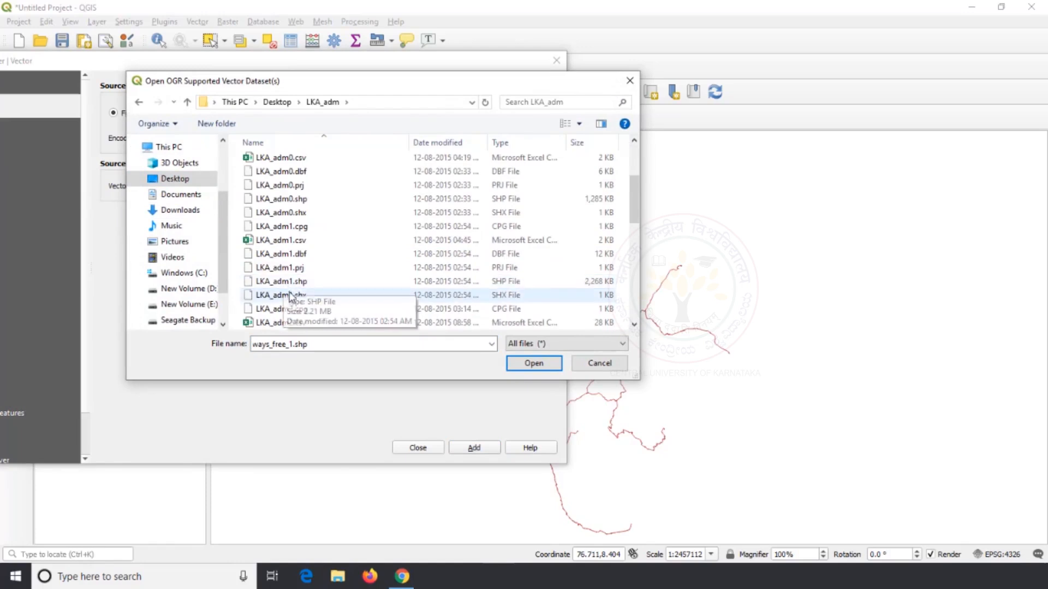
pyautogui.click(295, 281)
pyautogui.click(533, 363)
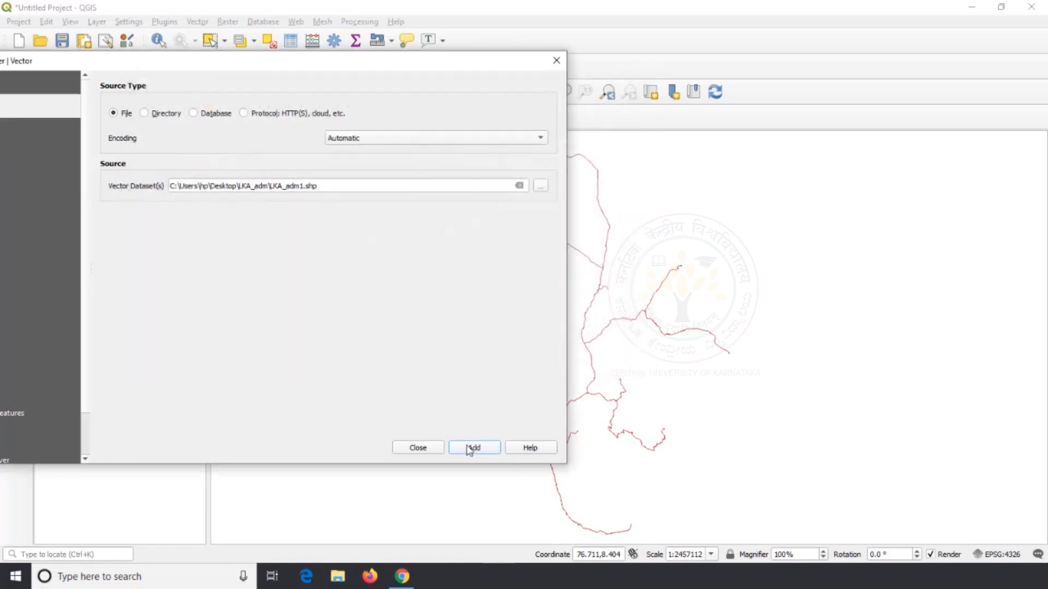
pyautogui.click(472, 450)
pyautogui.click(426, 450)
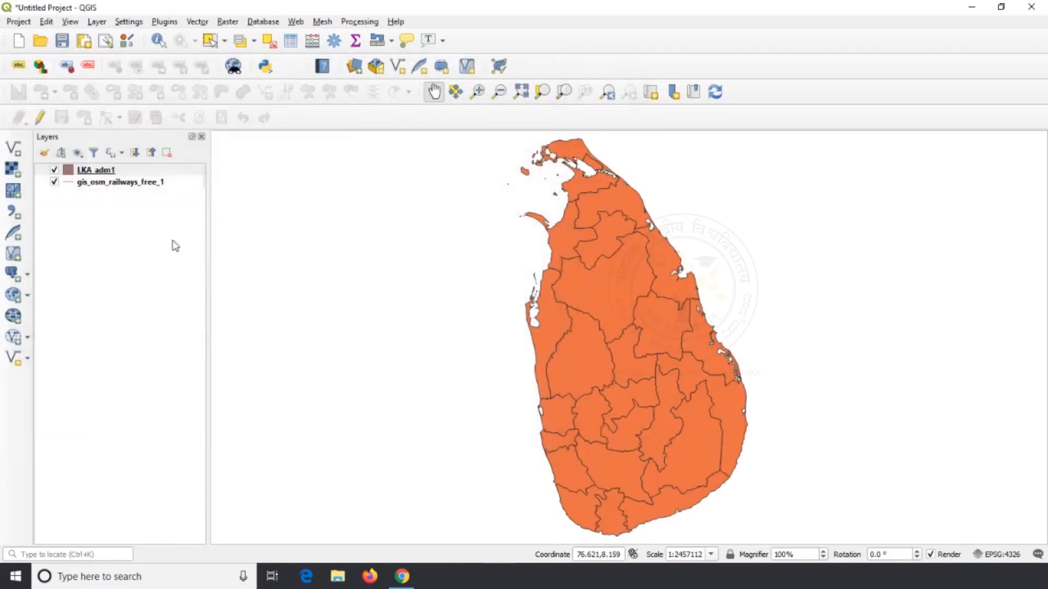
pyautogui.moveTo(109, 176); pyautogui.dragTo(112, 224)
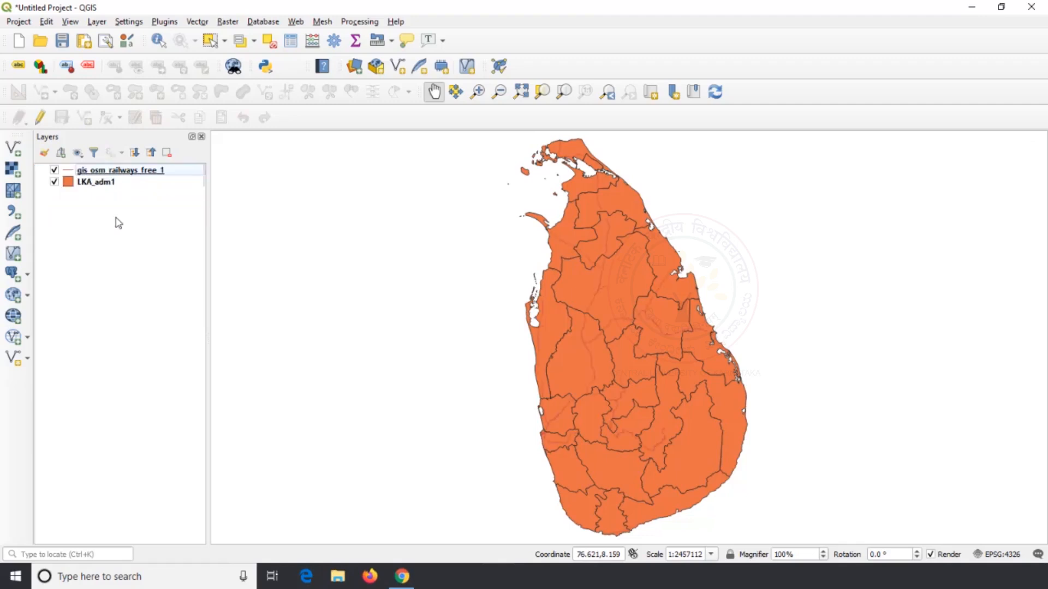
# Run Sum Line Lengths with LKA_adm1 polygons and gis_osm_railways_free_1 lines to a temporary layer, and place the output below the railways
pyautogui.click(197, 21)
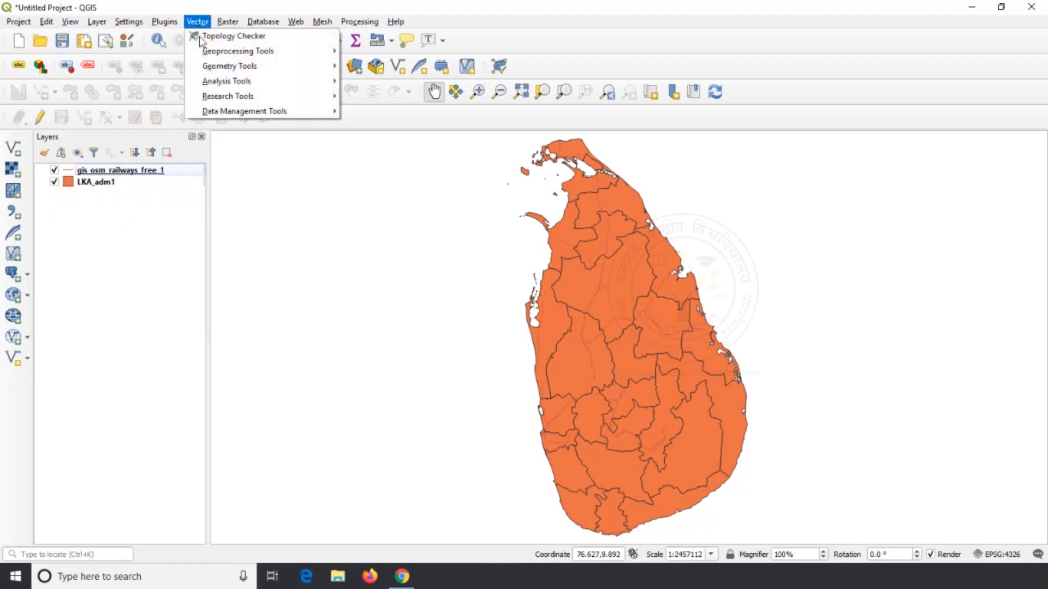
pyautogui.moveTo(217, 82)
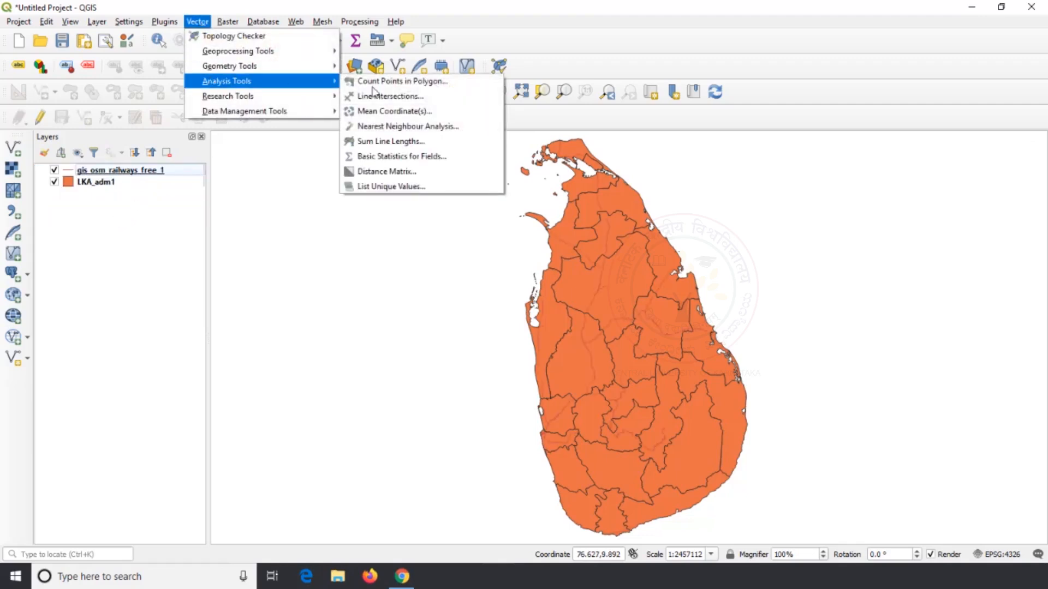
pyautogui.click(403, 143)
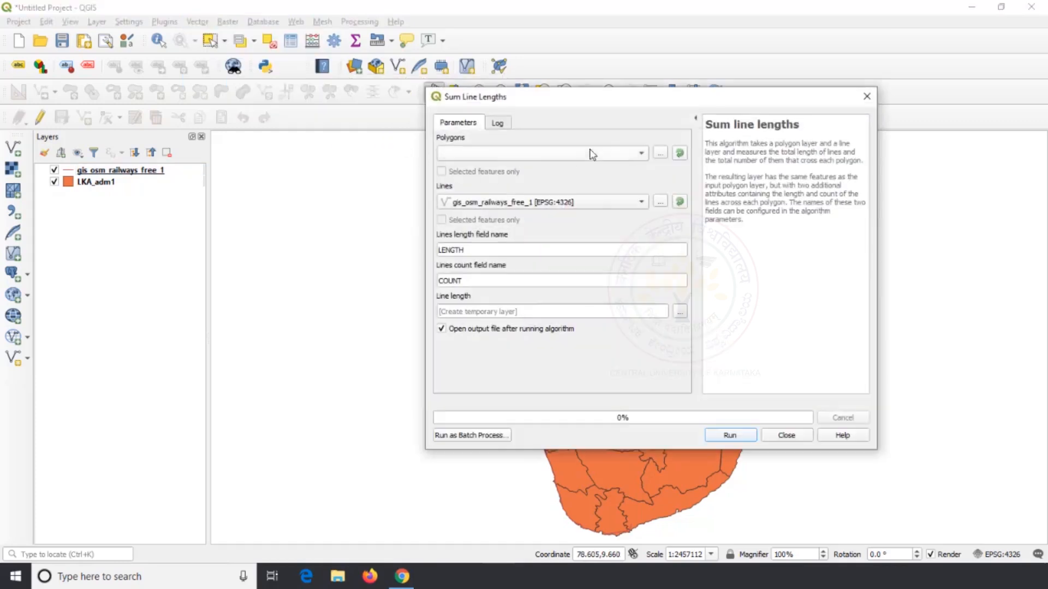
pyautogui.click(608, 151)
pyautogui.click(535, 152)
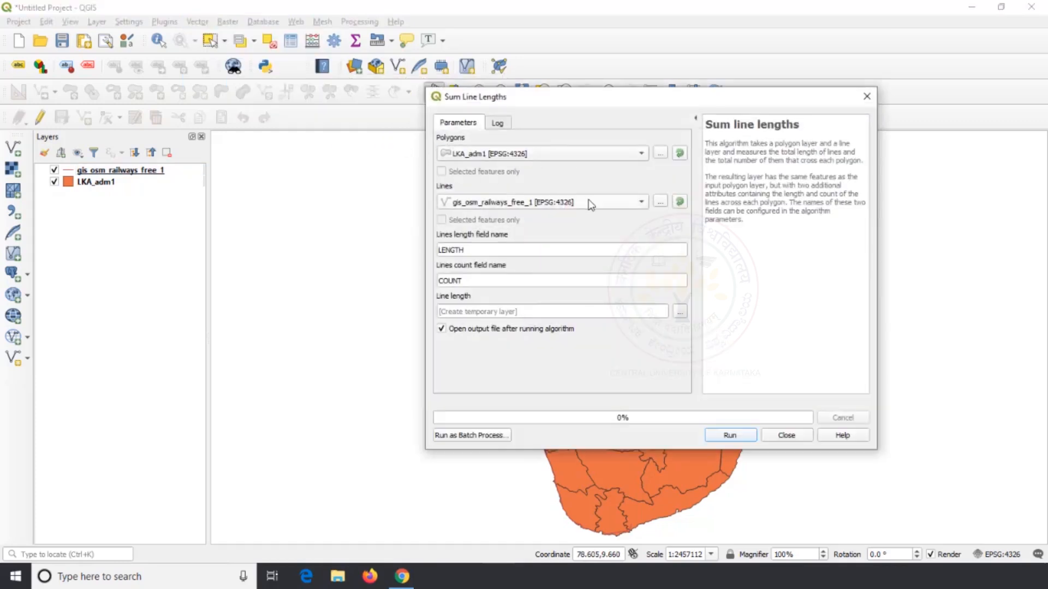
pyautogui.click(589, 203)
pyautogui.click(565, 199)
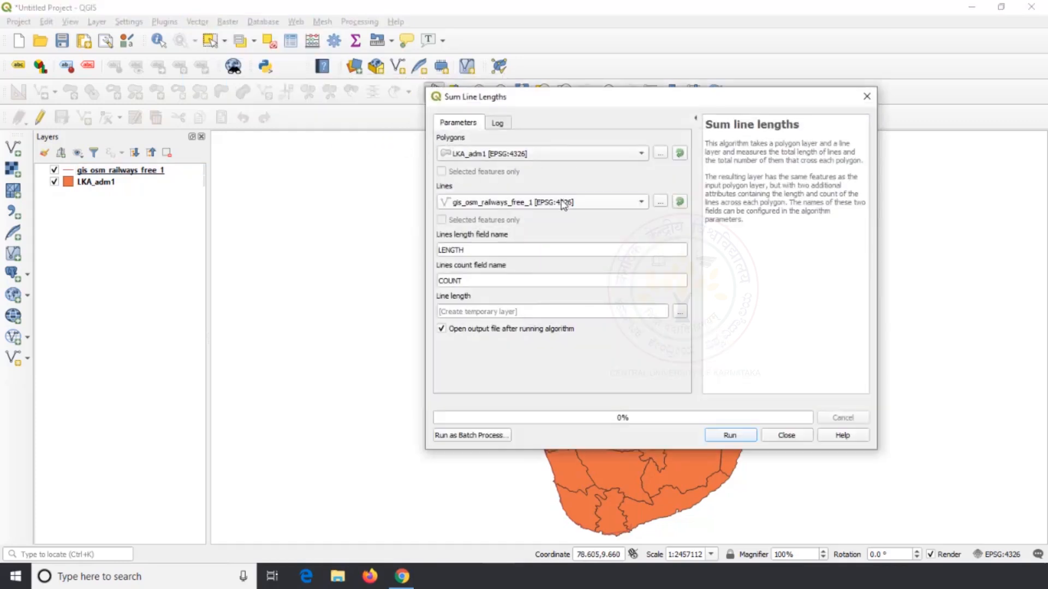
pyautogui.click(730, 435)
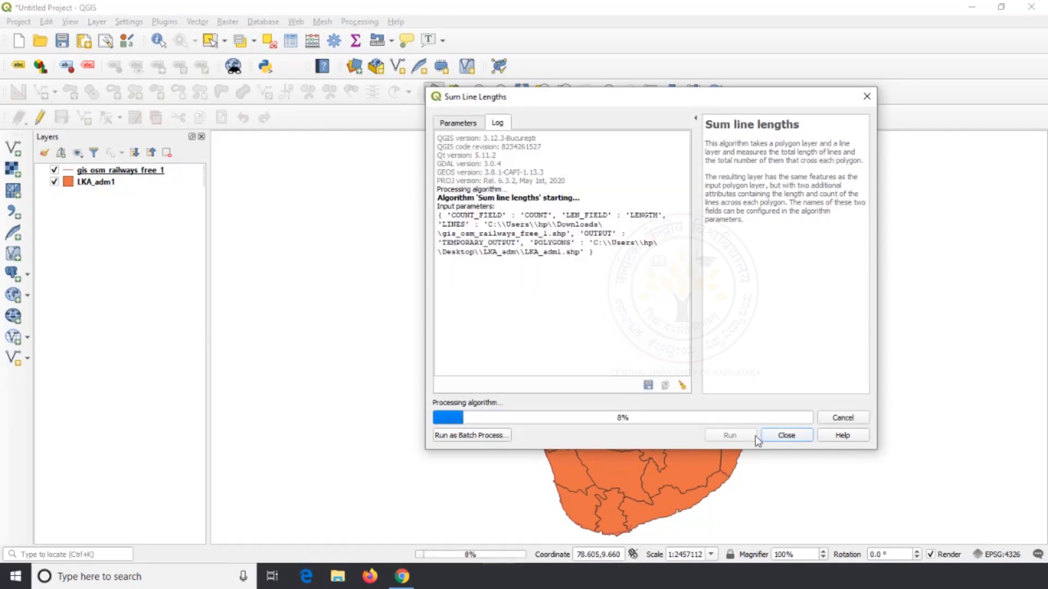
pyautogui.click(787, 436)
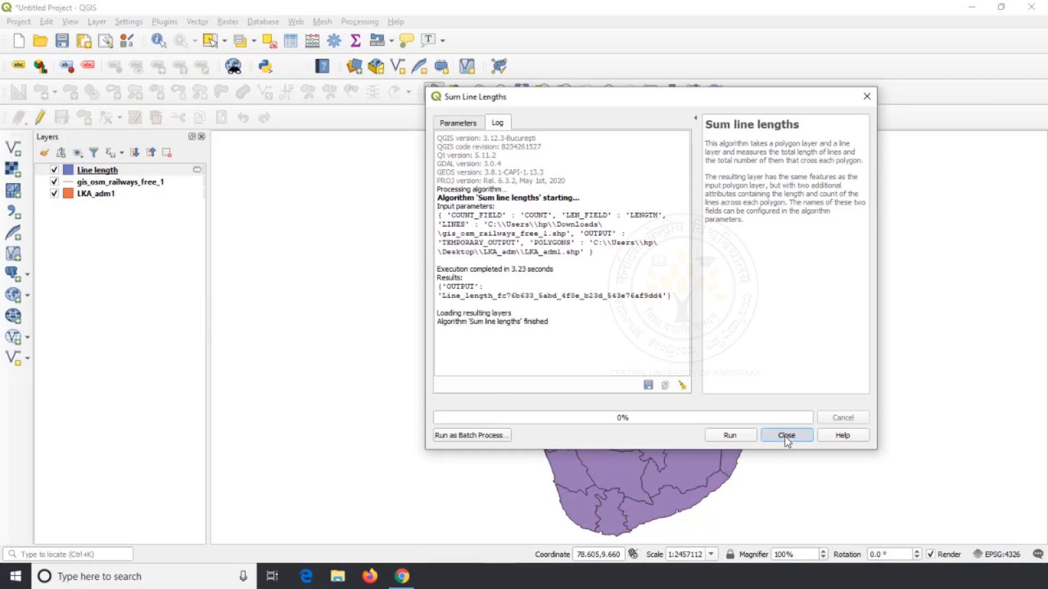
pyautogui.moveTo(94, 167); pyautogui.dragTo(90, 179)
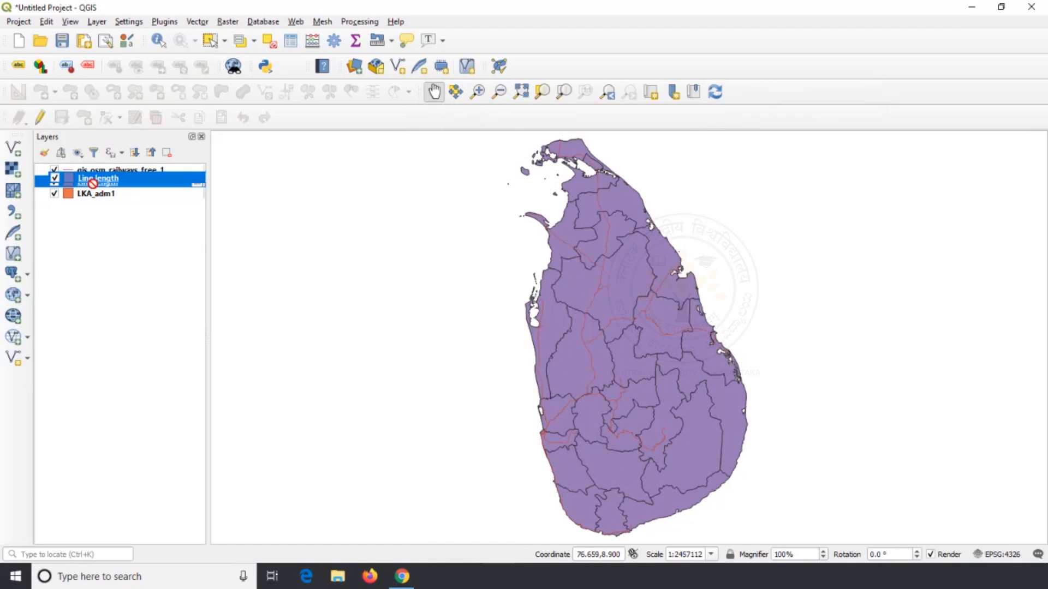
# Review LENGTH and COUNT in the Line length attribute table, sorting by COUNT in ascending and descending order
pyautogui.rightClick(114, 186)
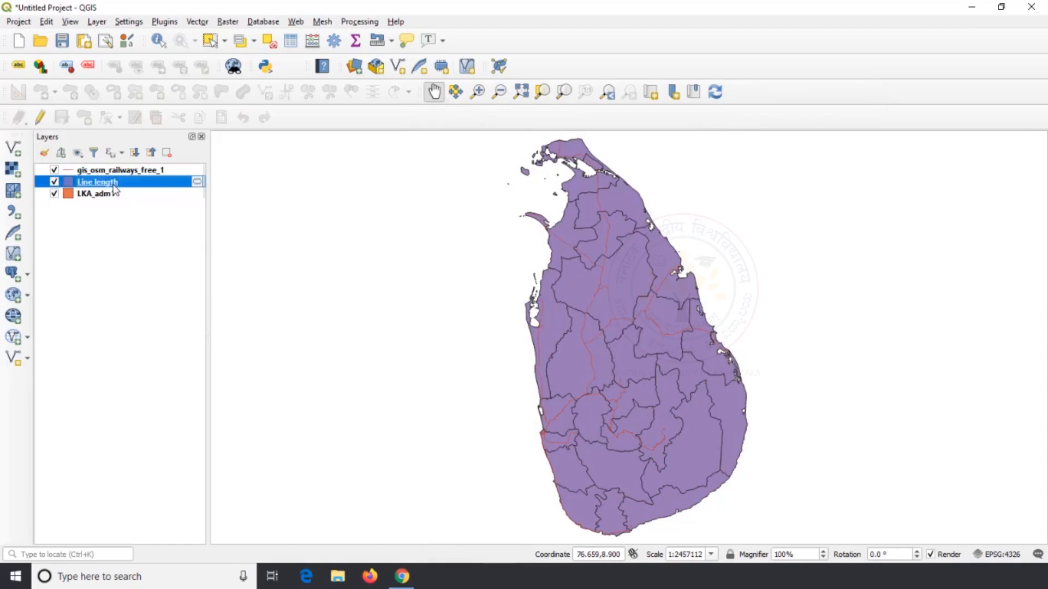
pyautogui.click(220, 330)
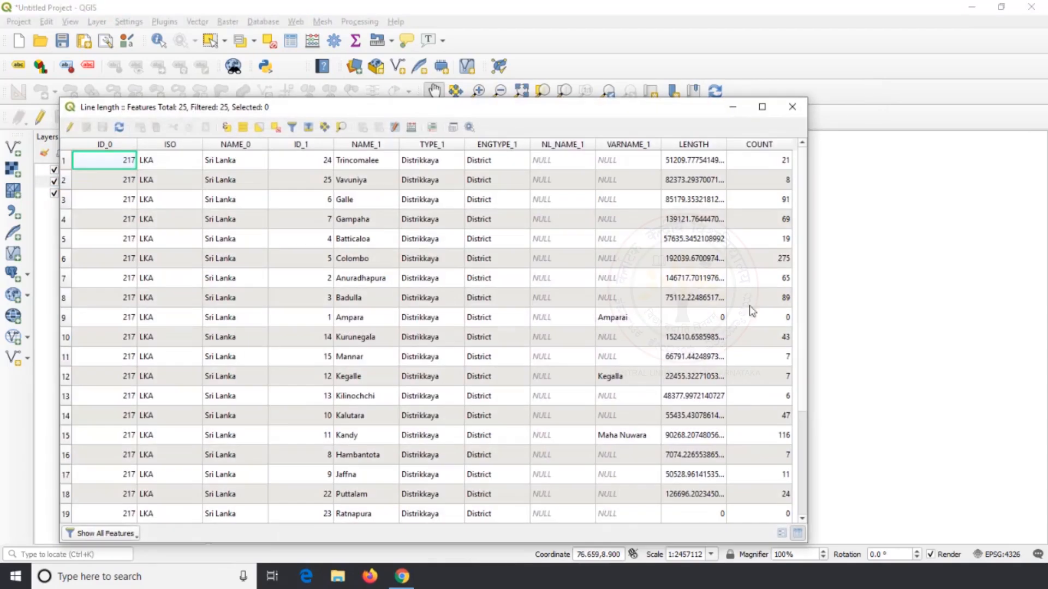
pyautogui.click(770, 146)
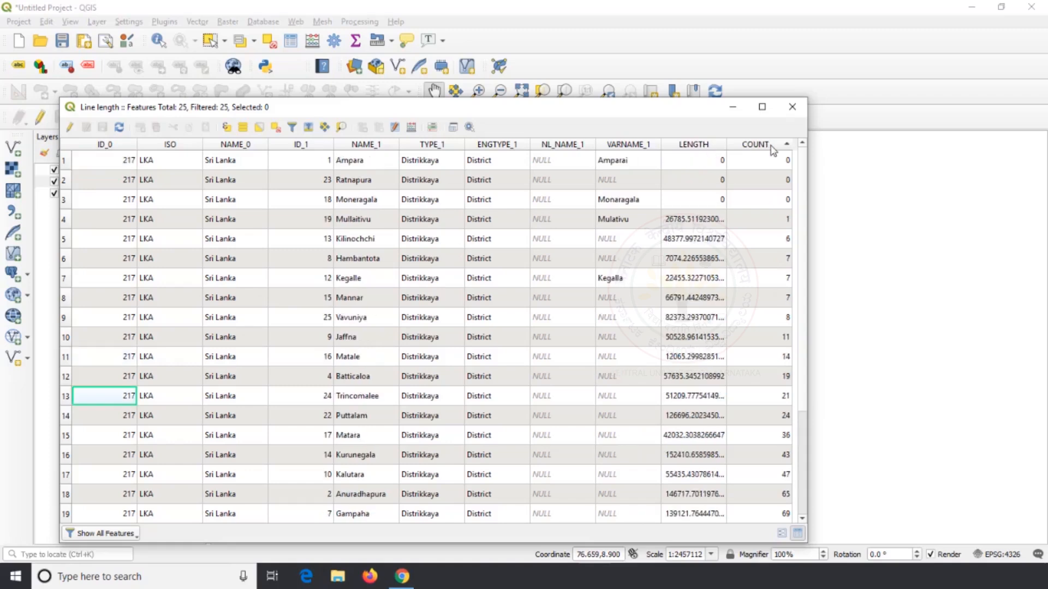
pyautogui.scroll(-3, 758, 228)
pyautogui.scroll(3, 767, 164)
pyautogui.click(765, 144)
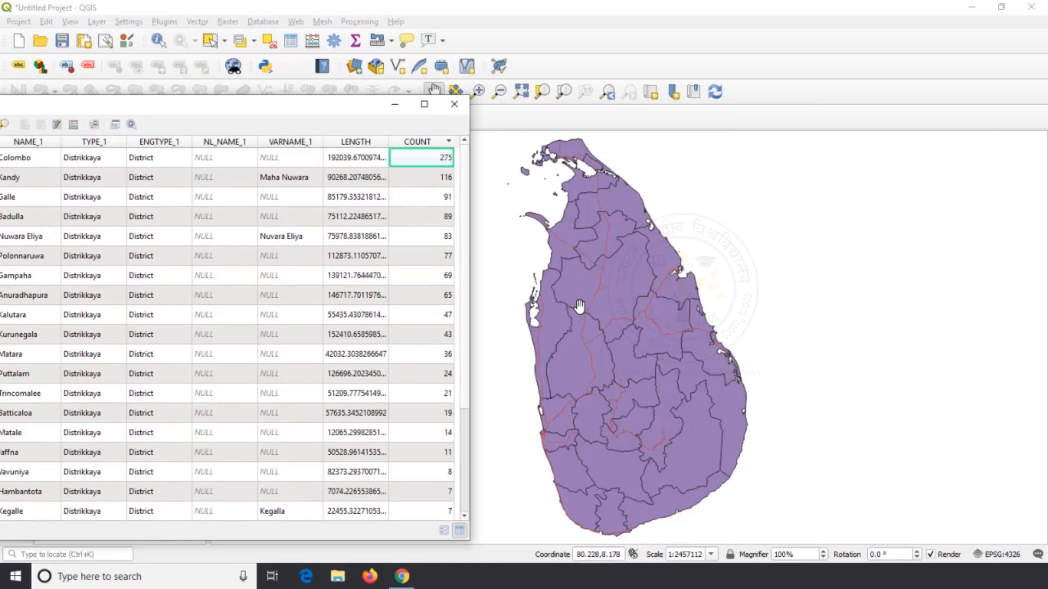
pyautogui.scroll(2, 580, 307)
pyautogui.click(454, 103)
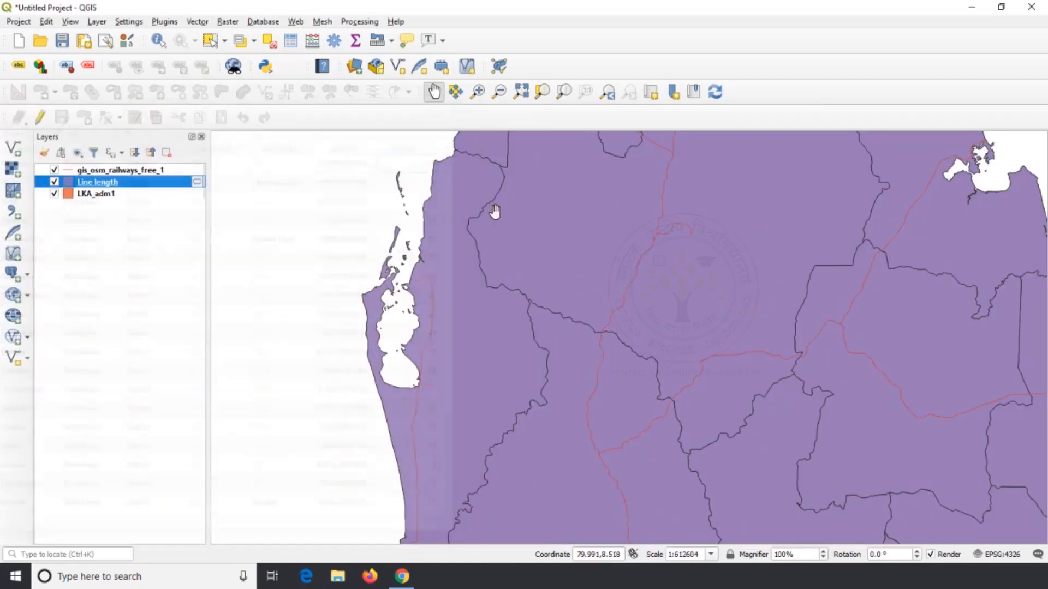
# Hide the LKA_adm1 layer and select a single railway segment on the gis_osm_railways_free_1 layer
pyautogui.click(55, 195)
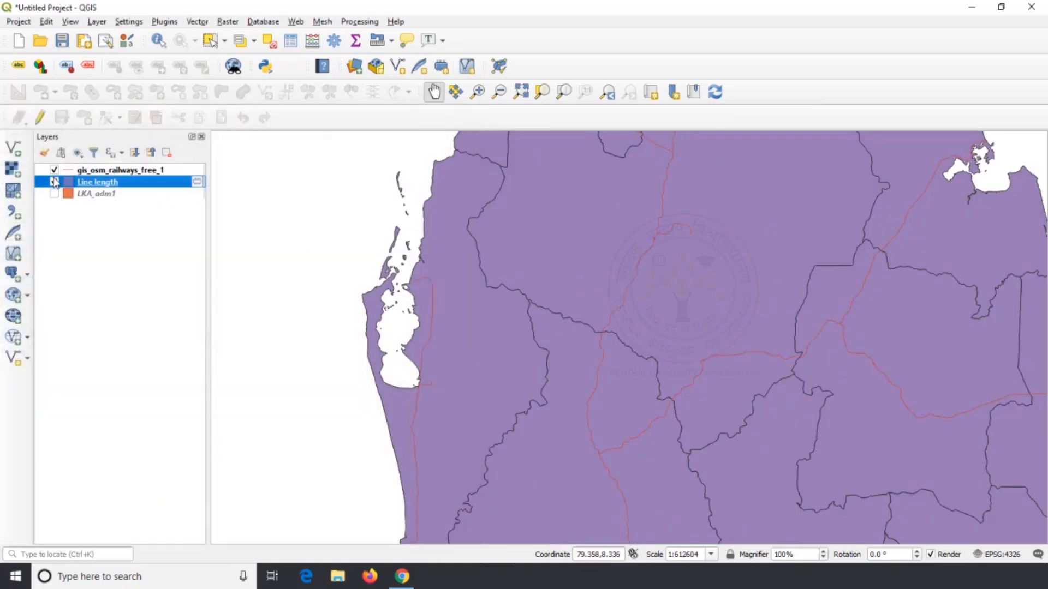
pyautogui.click(210, 41)
pyautogui.click(107, 171)
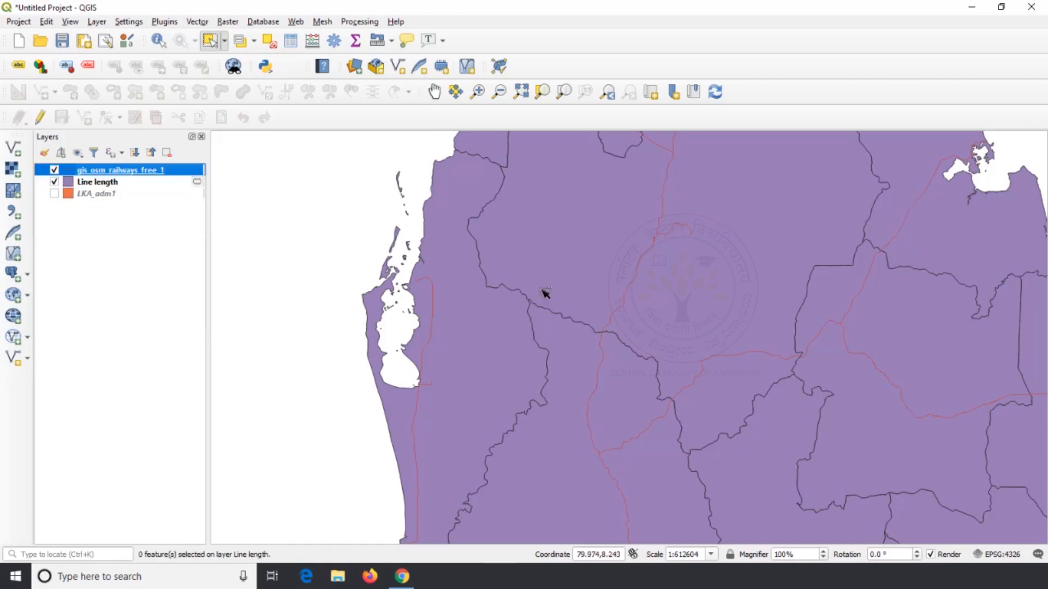
pyautogui.click(646, 263)
pyautogui.scroll(2, 646, 262)
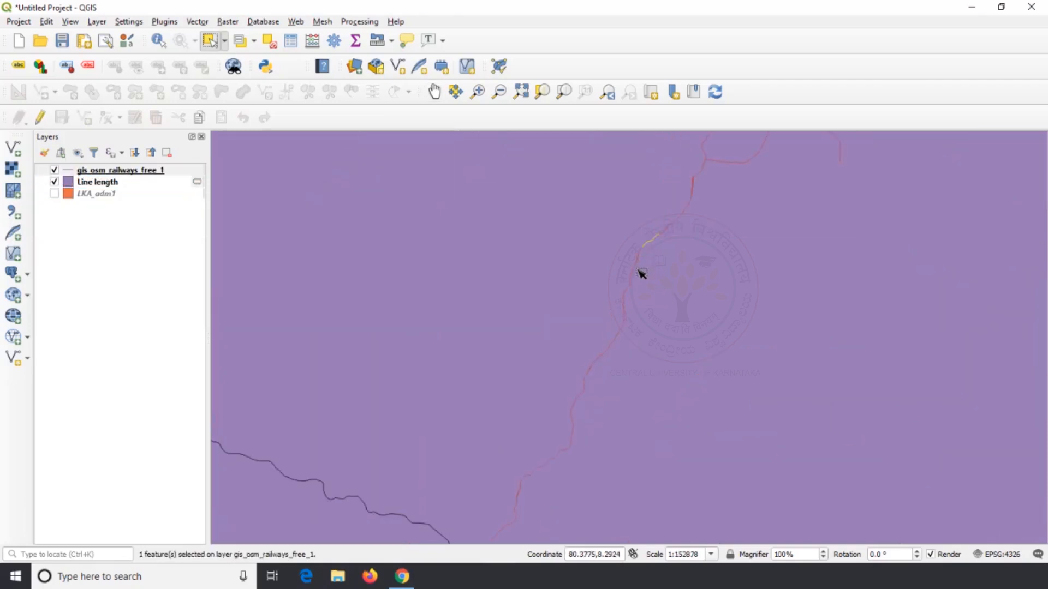
# Select railway segments at different places on the map to examine how the lines are divided, and clear the selection
pyautogui.moveTo(601, 266); pyautogui.dragTo(660, 363)
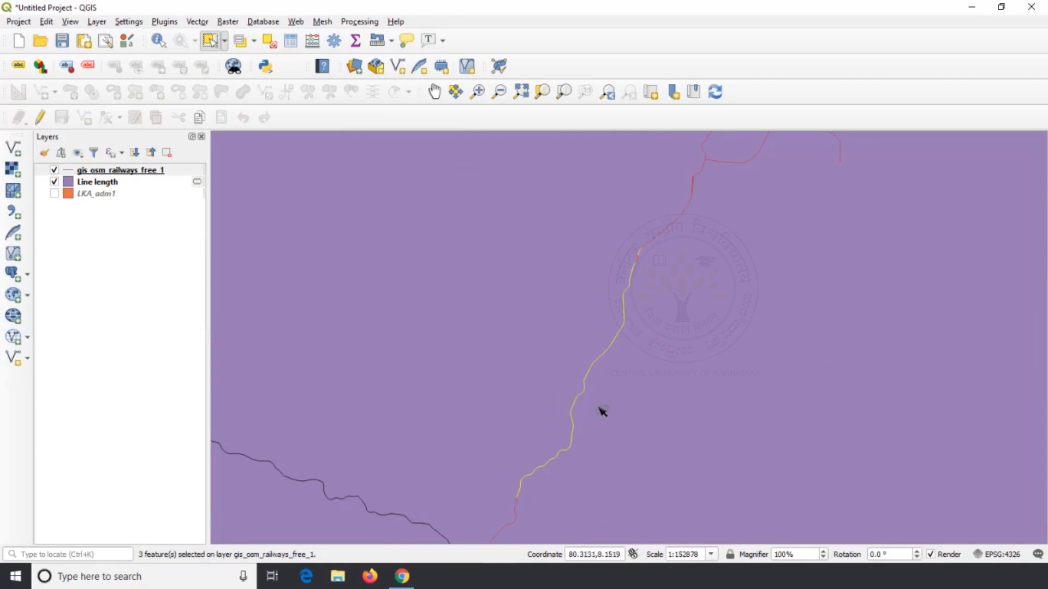
pyautogui.click(699, 169)
pyautogui.click(745, 165)
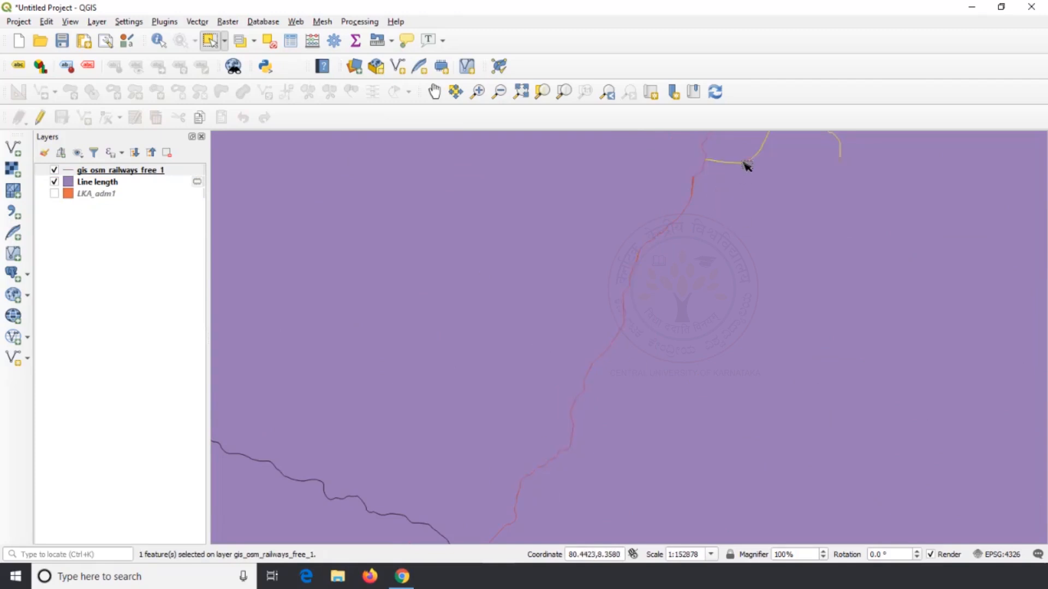
pyautogui.scroll(-2, 731, 261)
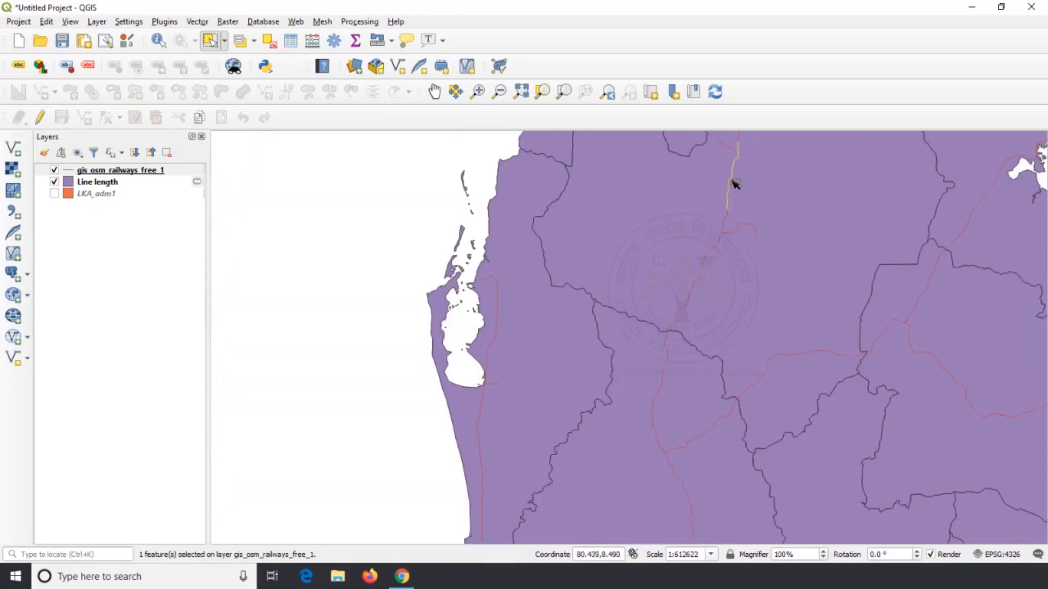
pyautogui.click(417, 238)
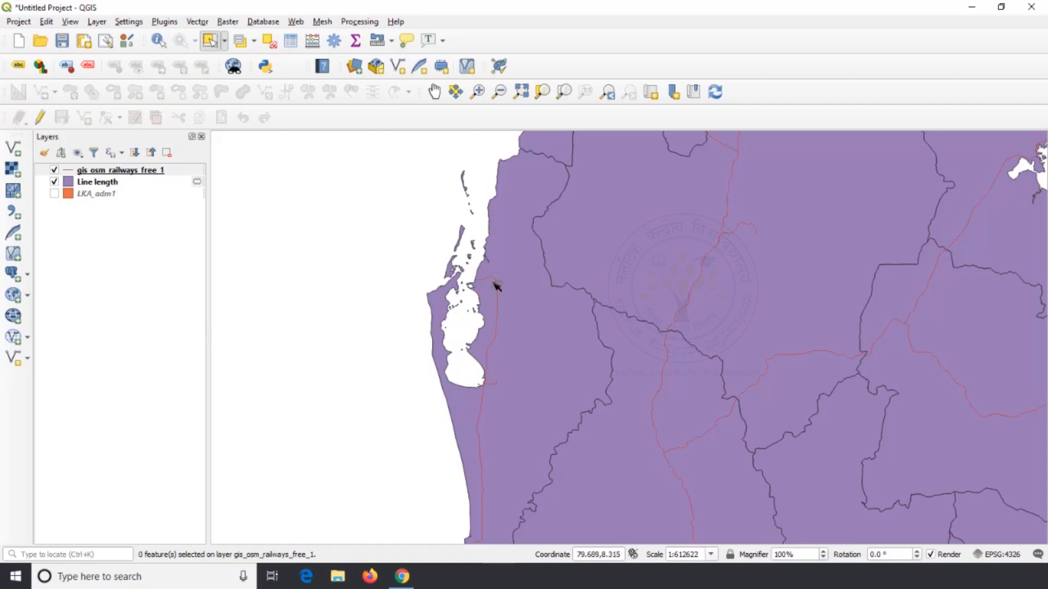
pyautogui.scroll(-2, 572, 298)
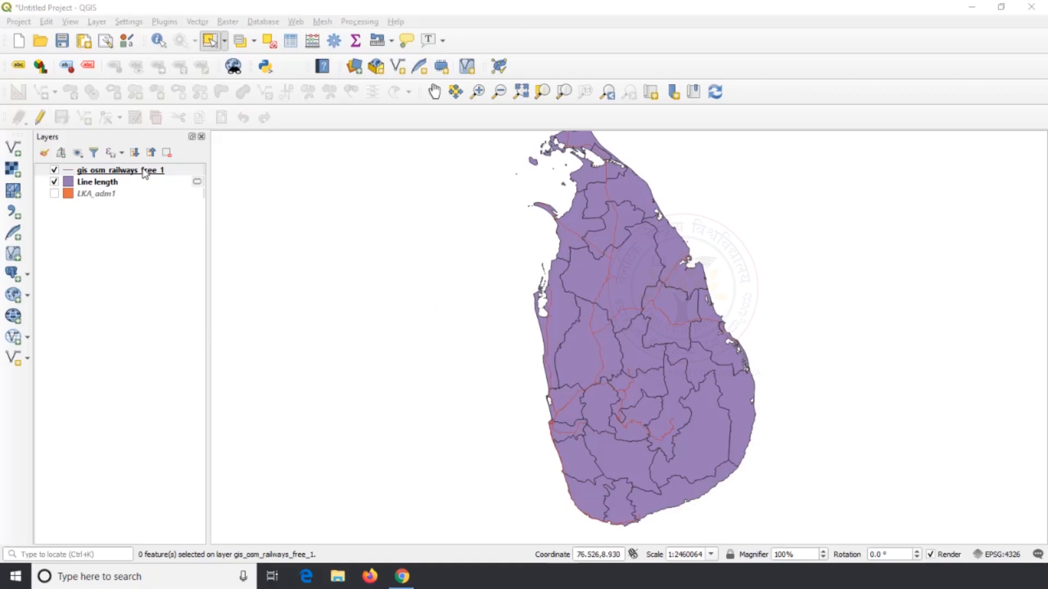
# Remove the gis_osm_railways_free_1 and Line length layers from the project and make the LKA_adm1 layer visible
pyautogui.rightClick(143, 170)
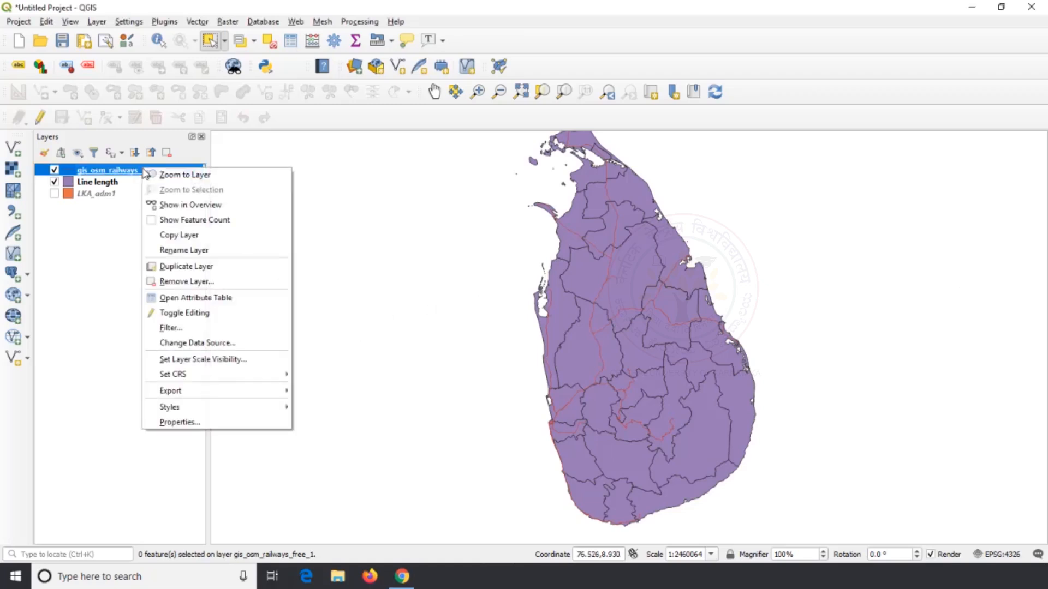
pyautogui.click(187, 281)
pyautogui.click(495, 300)
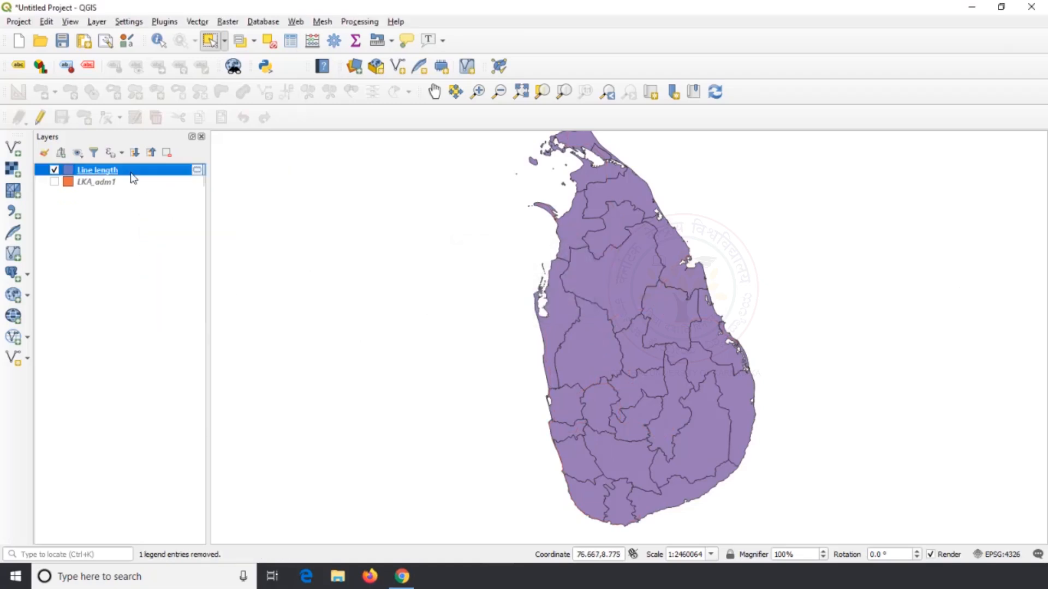
pyautogui.rightClick(131, 173)
pyautogui.click(180, 284)
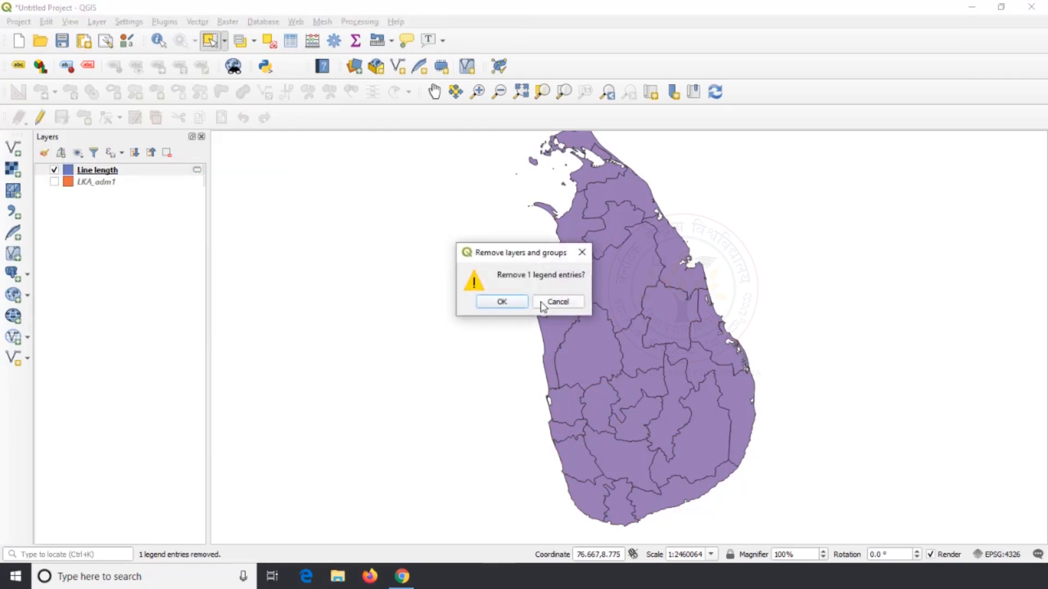
pyautogui.click(501, 302)
pyautogui.click(54, 170)
pyautogui.click(118, 171)
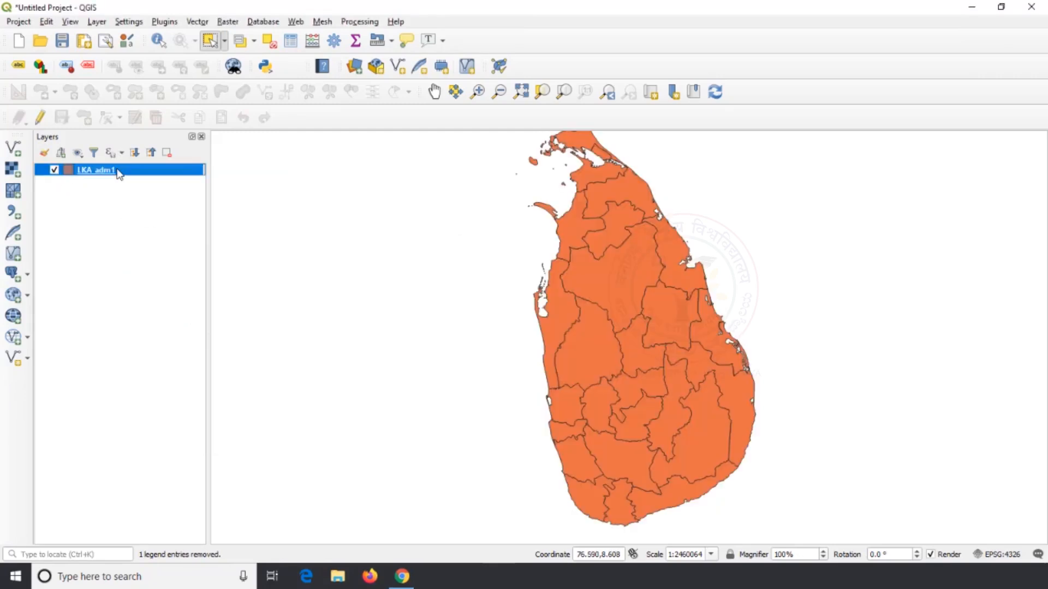
# Run Basic Statistics for Fields on the ID_1 field of LKA_adm1, saving the statistics to a temporary file
pyautogui.click(197, 23)
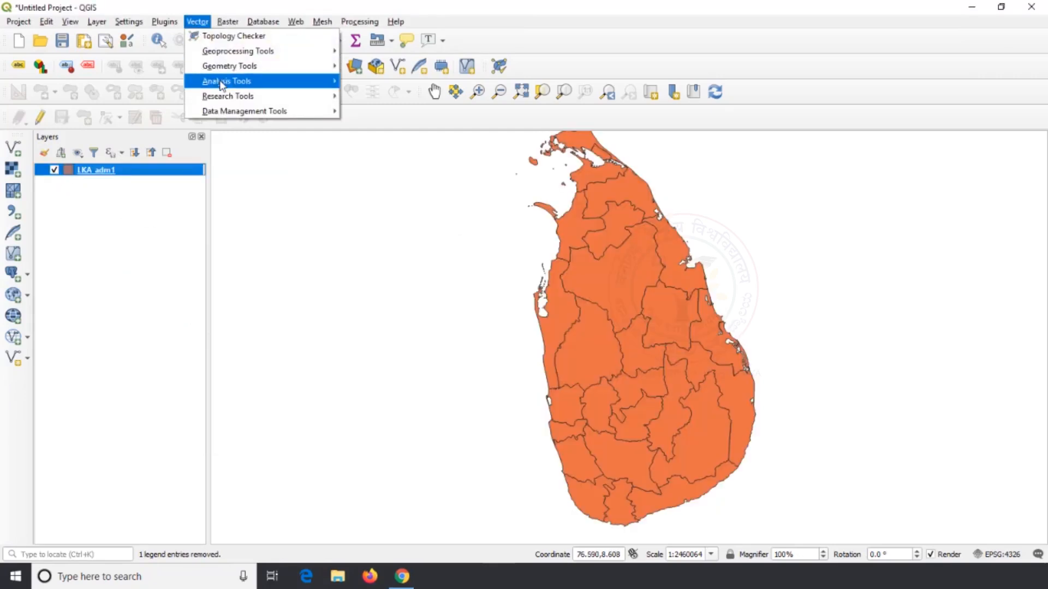
pyautogui.moveTo(246, 81)
pyautogui.click(388, 156)
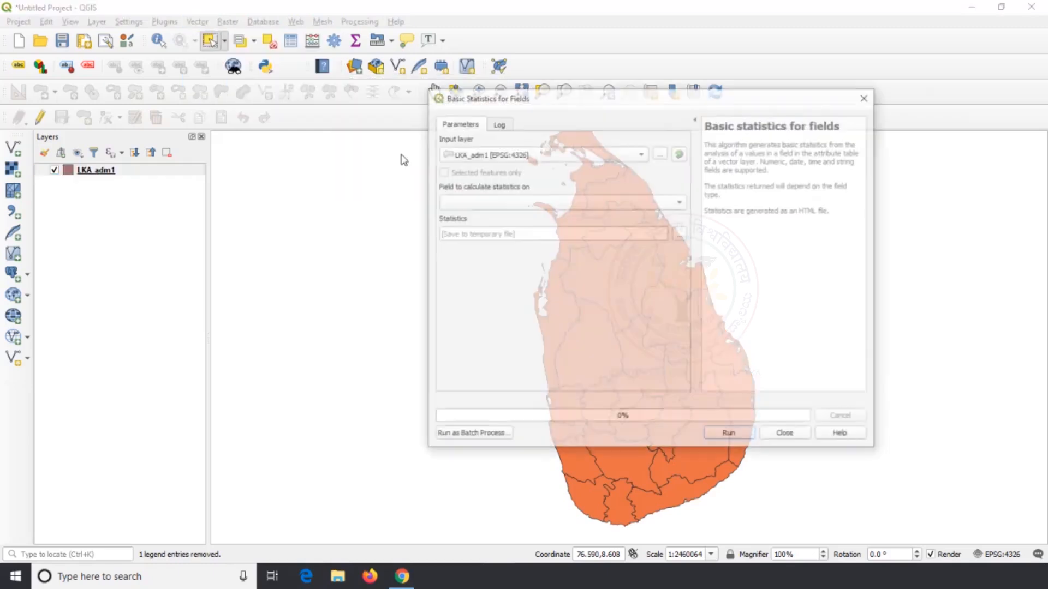
pyautogui.click(671, 203)
pyautogui.click(482, 245)
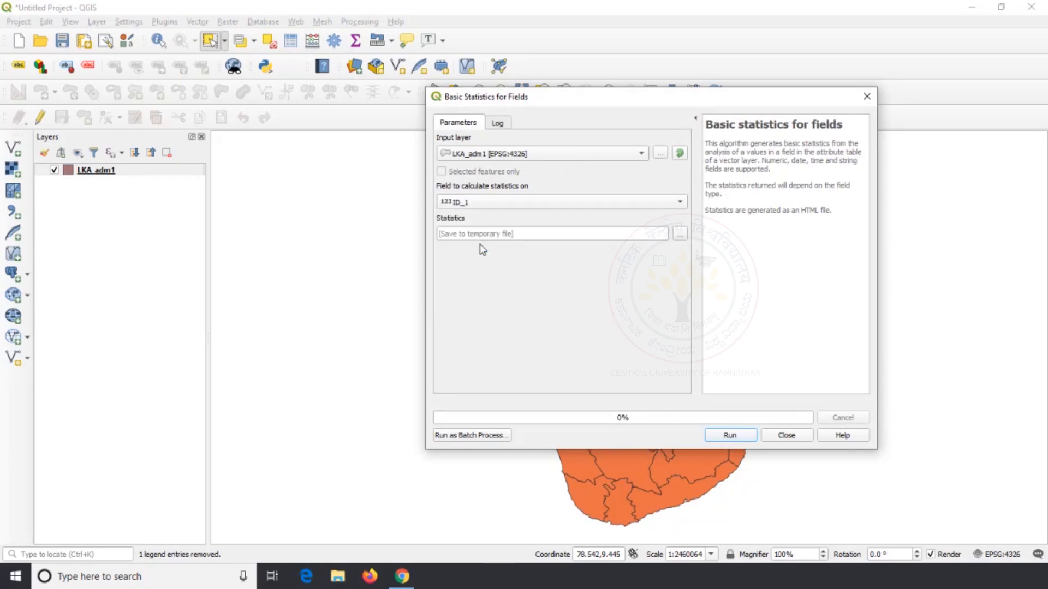
pyautogui.click(735, 435)
pyautogui.click(786, 435)
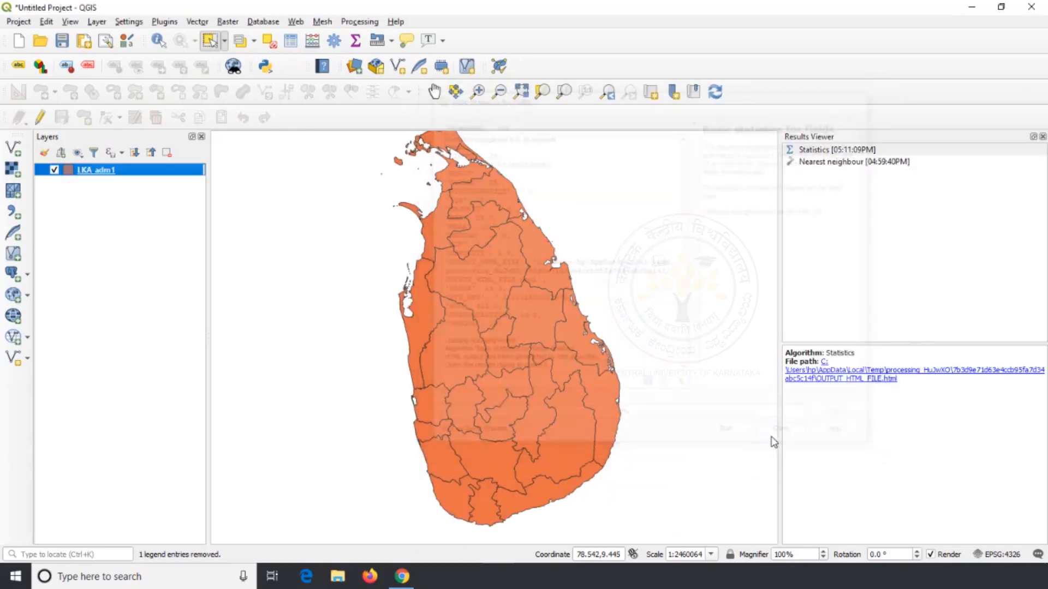
# Open the generated statistics HTML report in the browser and review all values listed for the analysed field
pyautogui.click(871, 379)
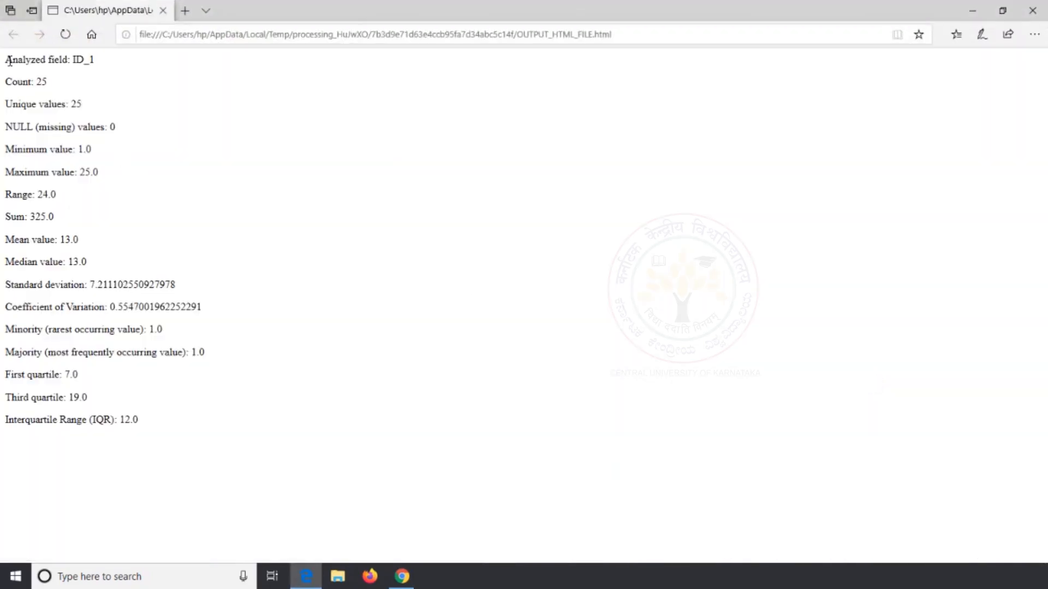
pyautogui.moveTo(9, 61); pyautogui.dragTo(157, 436)
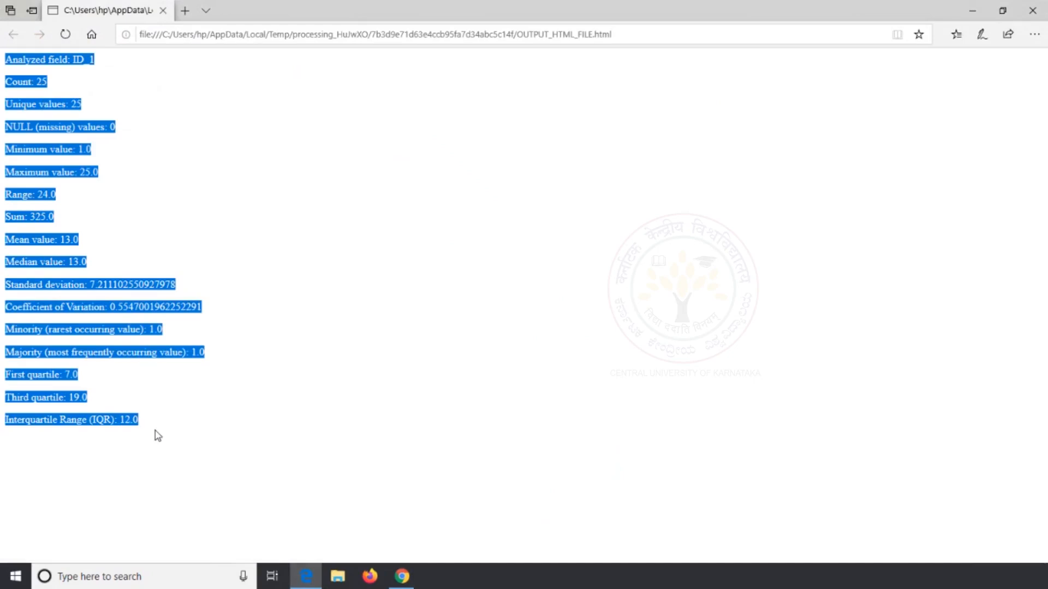
pyautogui.click(328, 273)
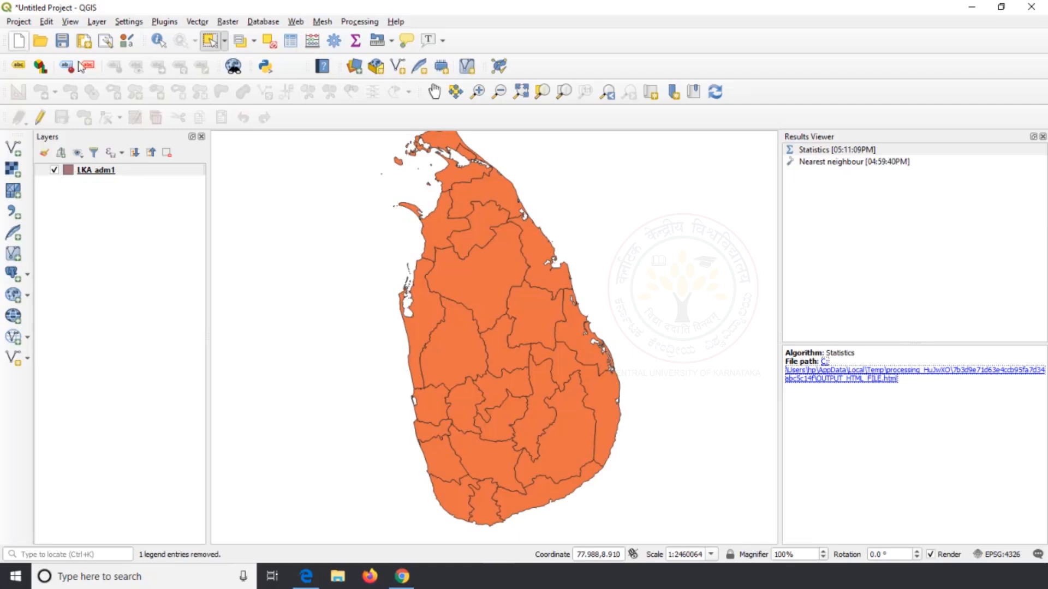
# Close the Results Viewer and start a new empty project, discarding the current one
pyautogui.click(1043, 137)
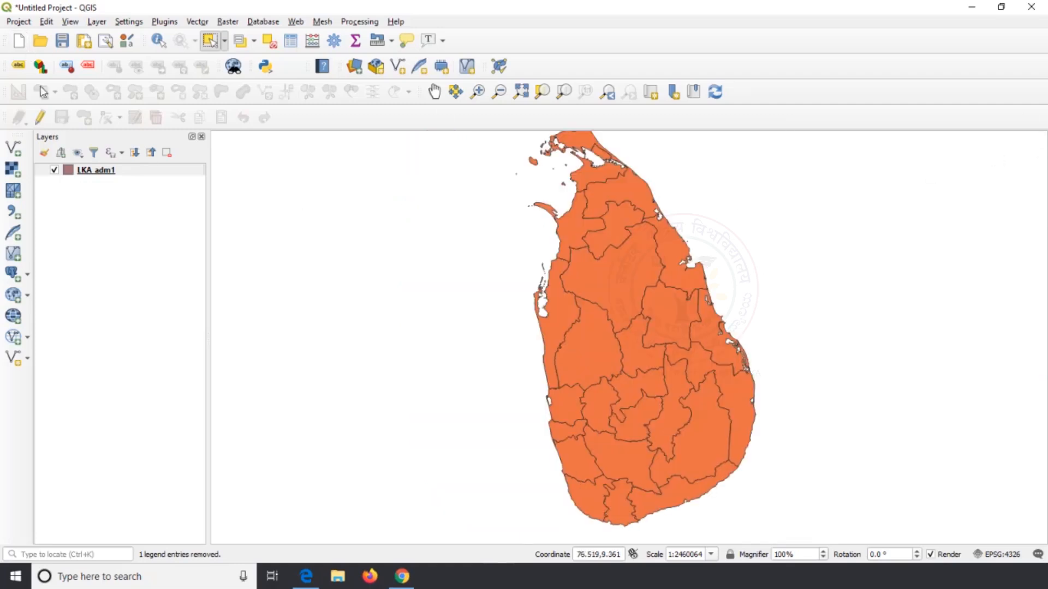
pyautogui.click(18, 40)
pyautogui.click(528, 300)
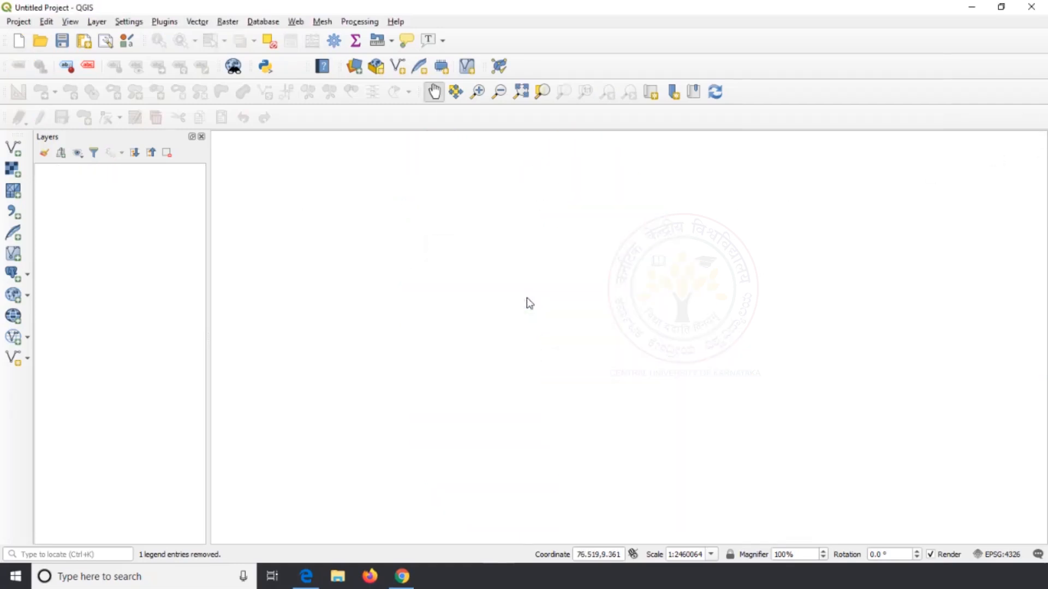
# Add the vector layer gis_osm_pois_free_1.shp from the Downloads folder to the project
pyautogui.click(17, 155)
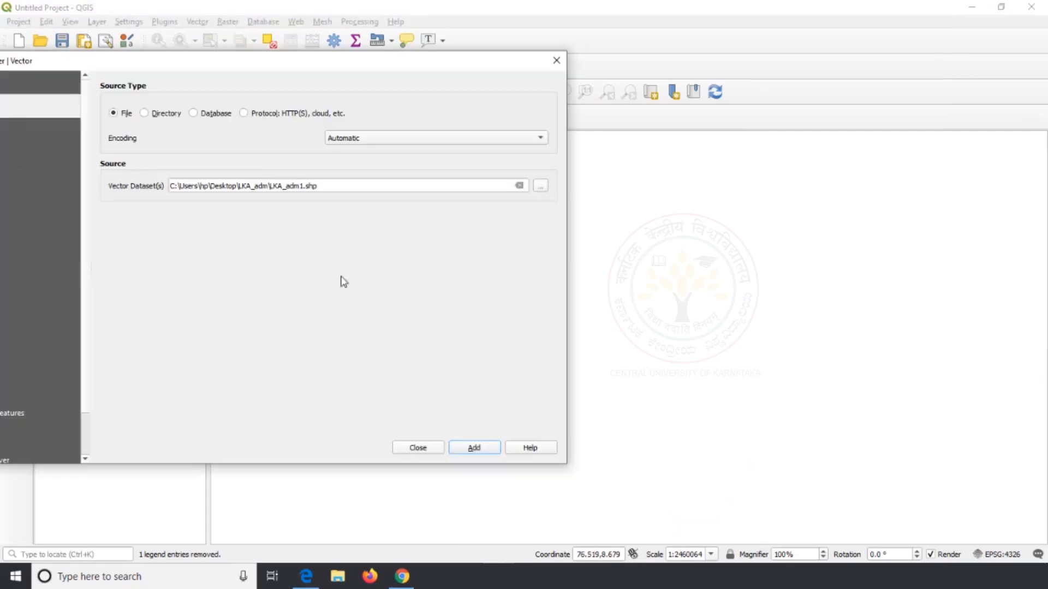
pyautogui.click(541, 186)
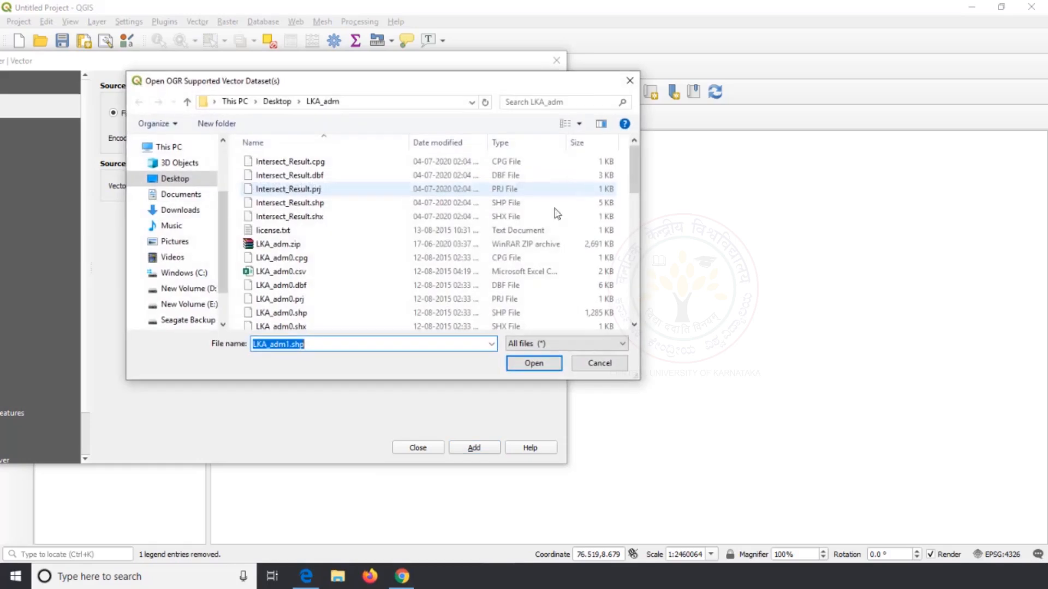
pyautogui.click(182, 210)
pyautogui.click(294, 244)
pyautogui.scroll(-7, 326, 282)
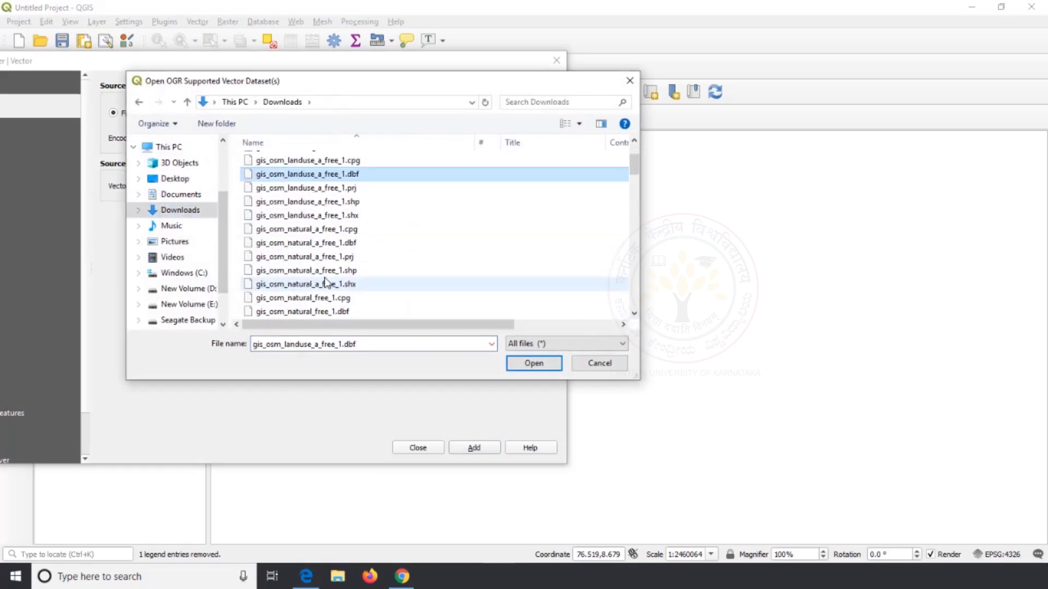
pyautogui.scroll(-7, 326, 282)
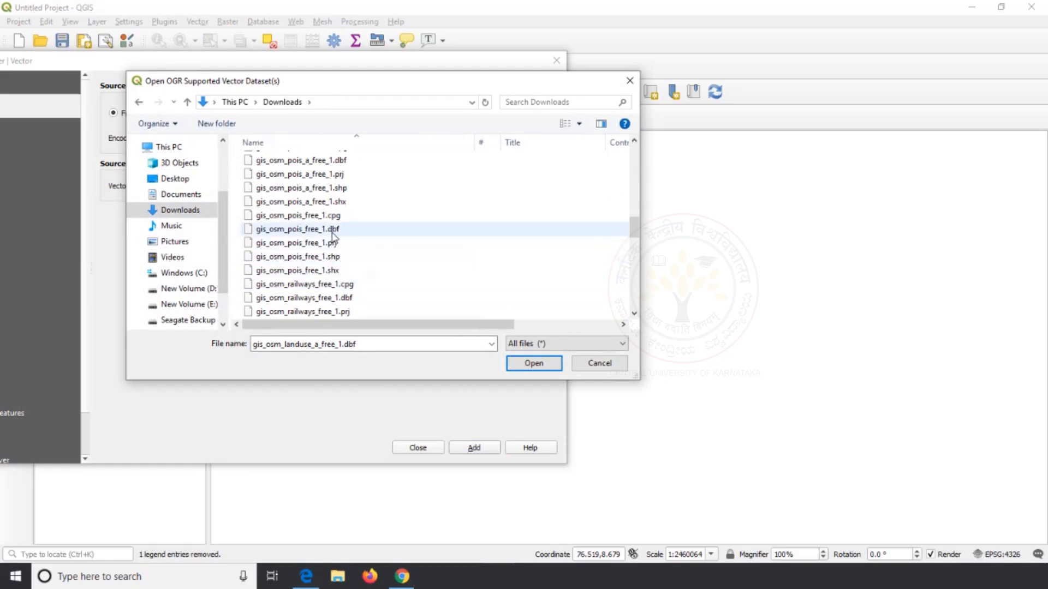
pyautogui.click(328, 256)
pyautogui.click(534, 363)
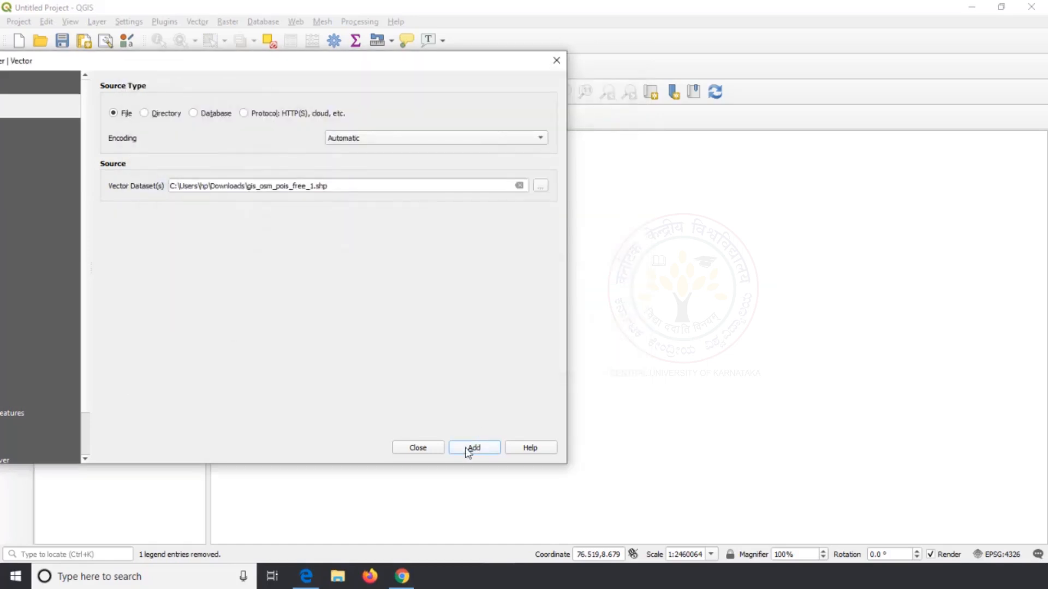
pyautogui.click(471, 449)
pyautogui.click(425, 449)
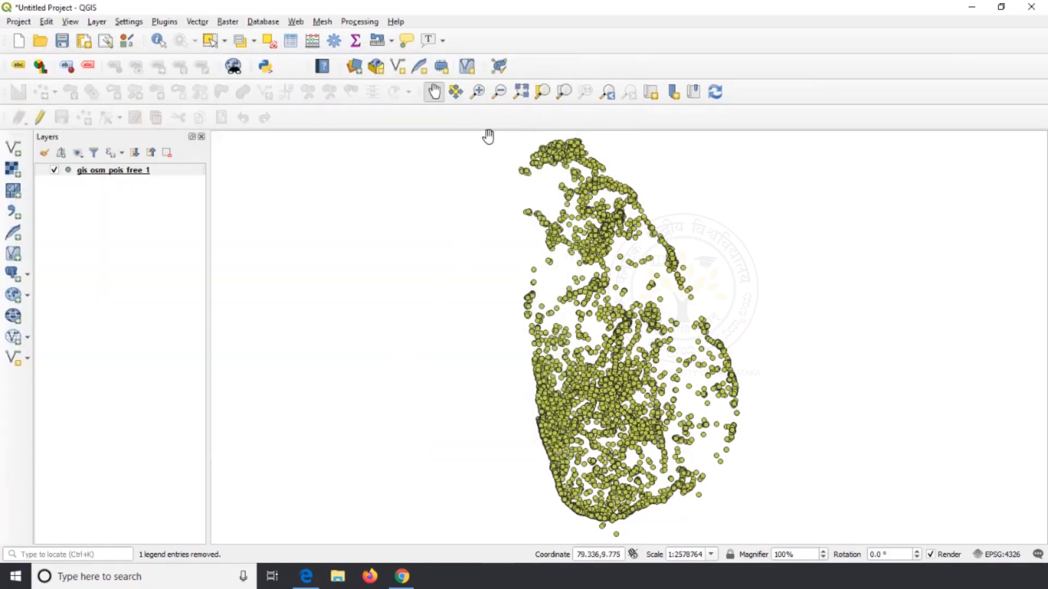
# Select a small isolated group of nine points in the eastern inland area of the gis_osm_pois_free_1 layer
pyautogui.click(478, 95)
pyautogui.moveTo(632, 250); pyautogui.dragTo(653, 277)
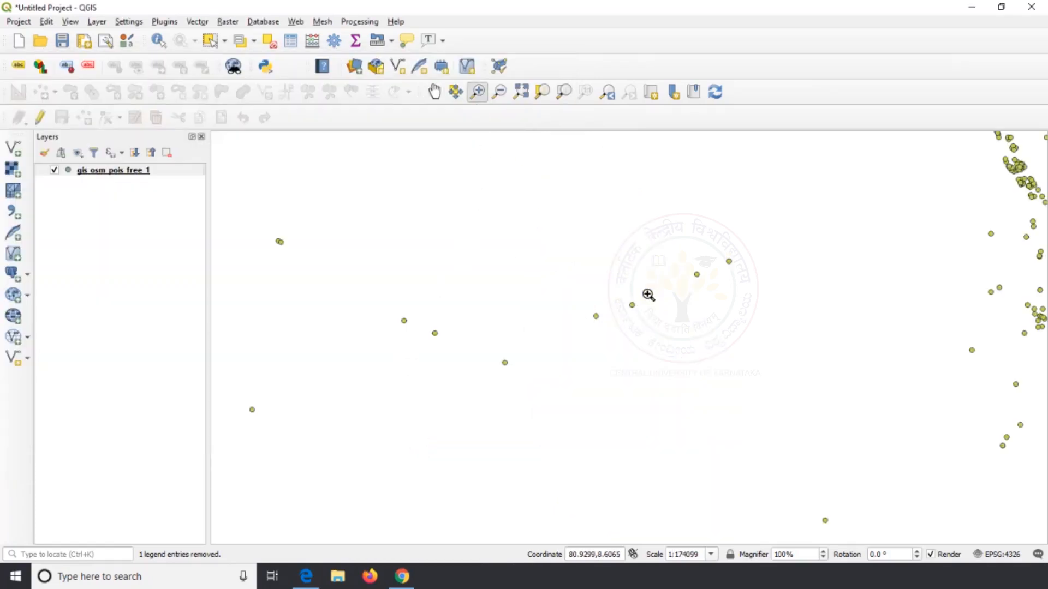
pyautogui.scroll(-2, 527, 303)
pyautogui.moveTo(553, 371); pyautogui.dragTo(629, 435)
pyautogui.moveTo(466, 180); pyautogui.dragTo(605, 303)
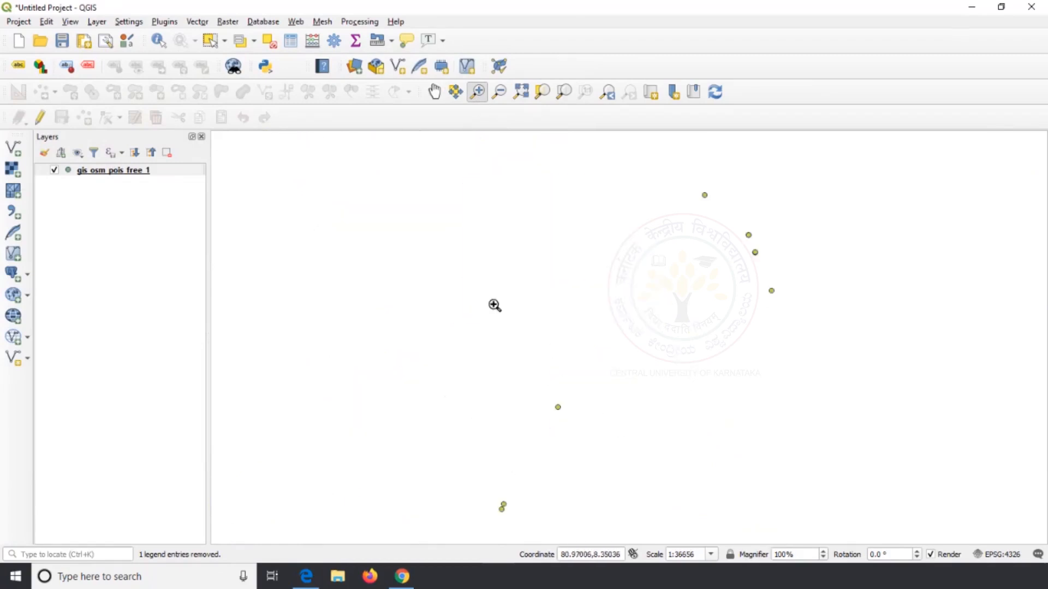
pyautogui.click(211, 42)
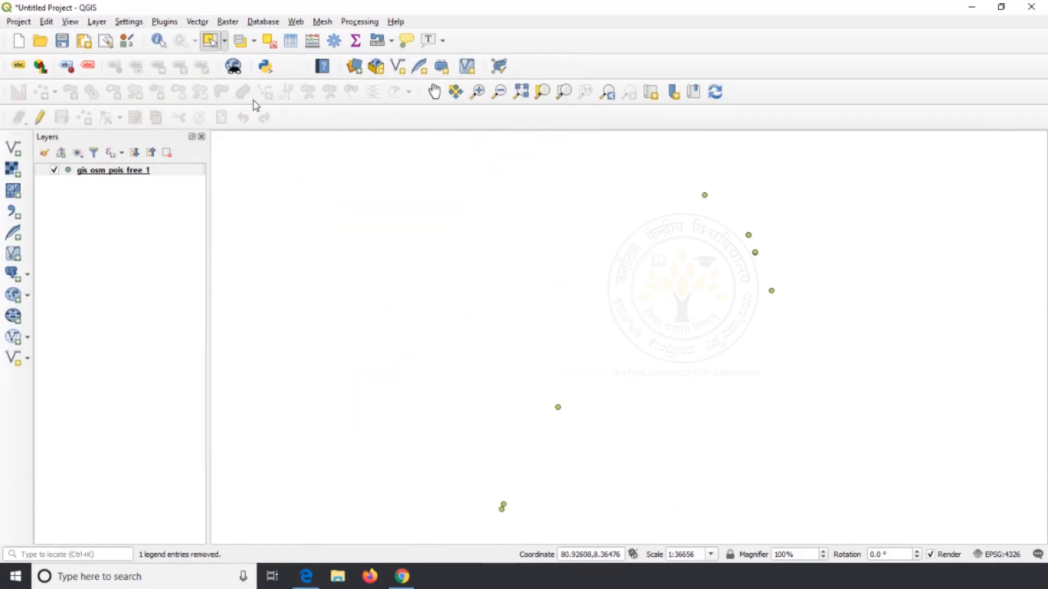
pyautogui.moveTo(281, 167); pyautogui.dragTo(860, 555)
# Export only the selected points as the ESRI Shapefile Distance_Points.shp in the Desktop's LKA_adm folder and add it to the map
pyautogui.rightClick(150, 175)
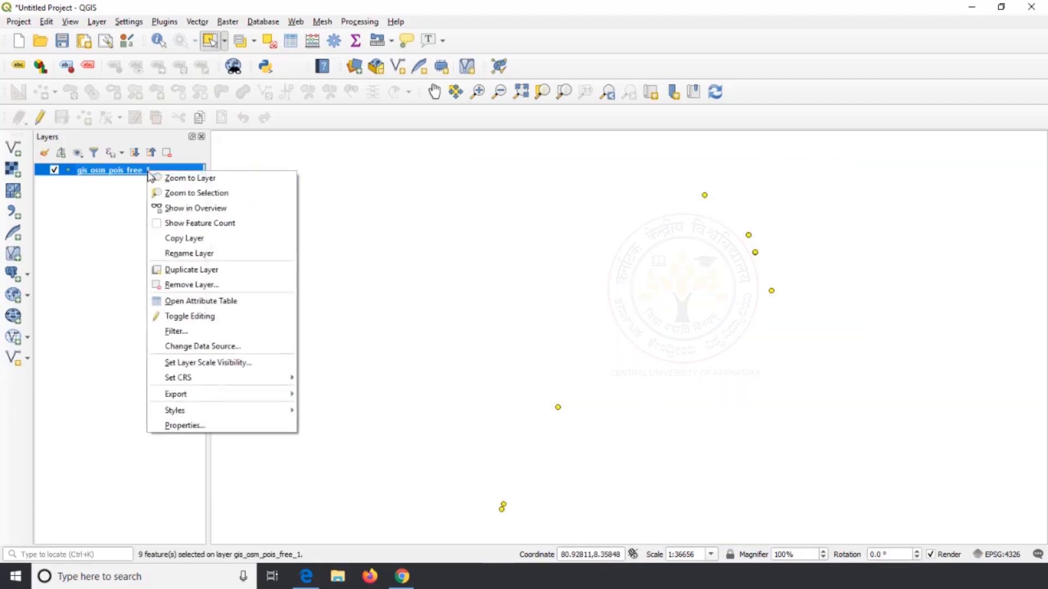
pyautogui.moveTo(267, 394)
pyautogui.click(369, 395)
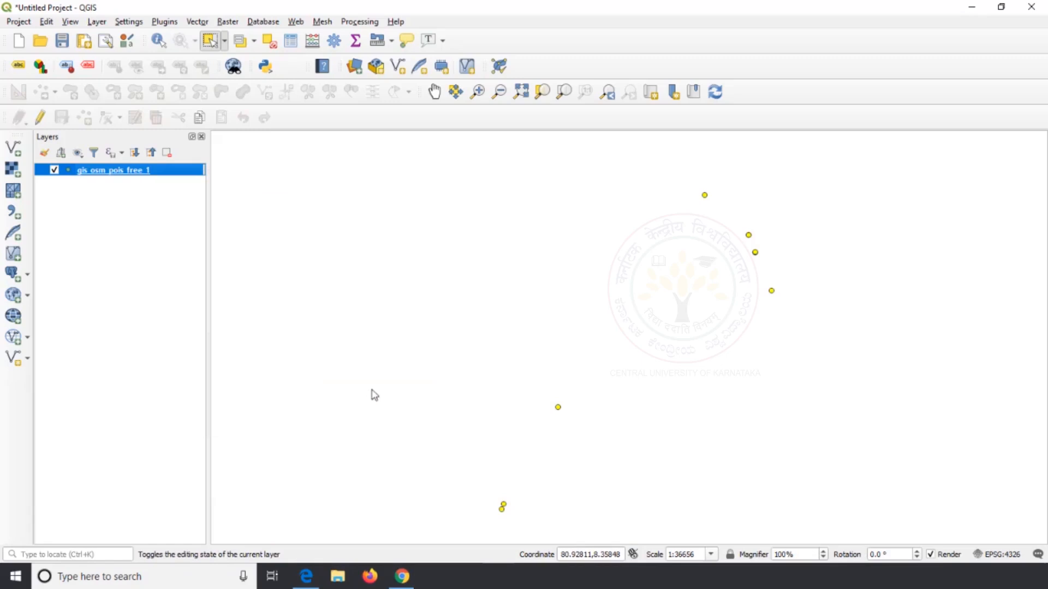
pyautogui.click(304, 217)
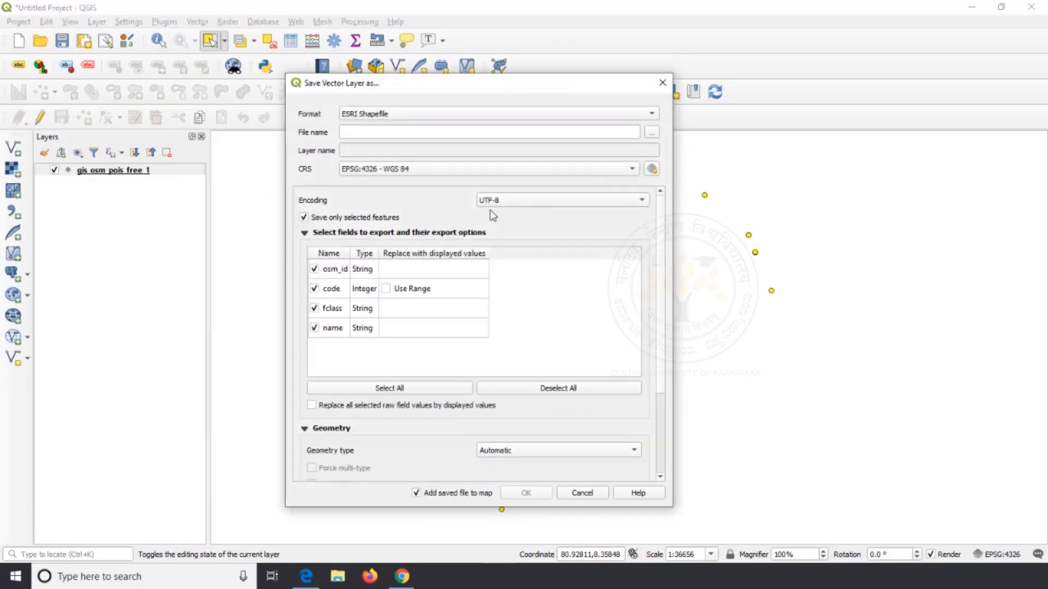
pyautogui.click(651, 135)
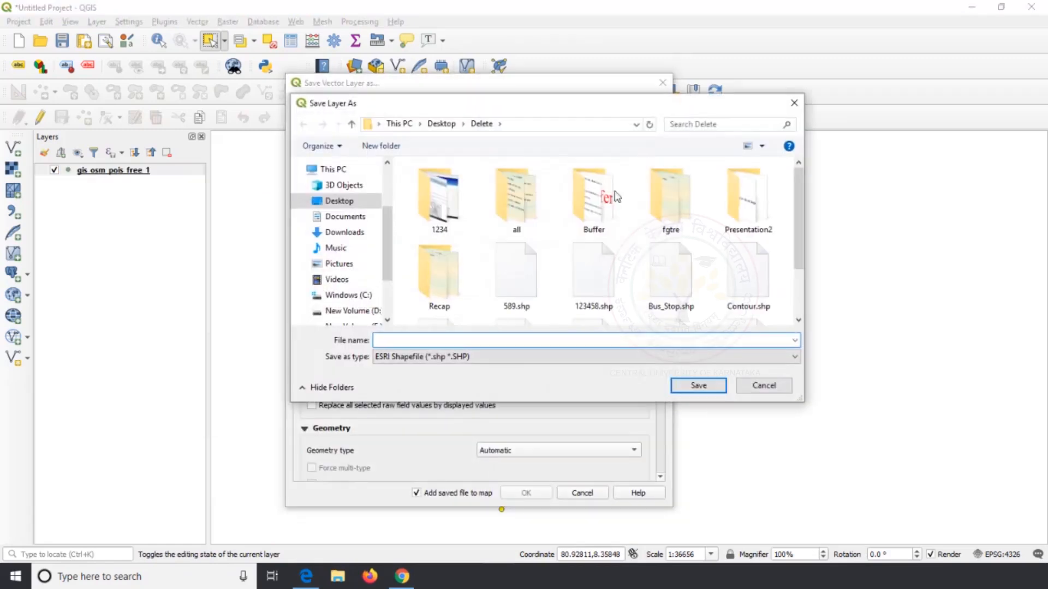
pyautogui.click(444, 282)
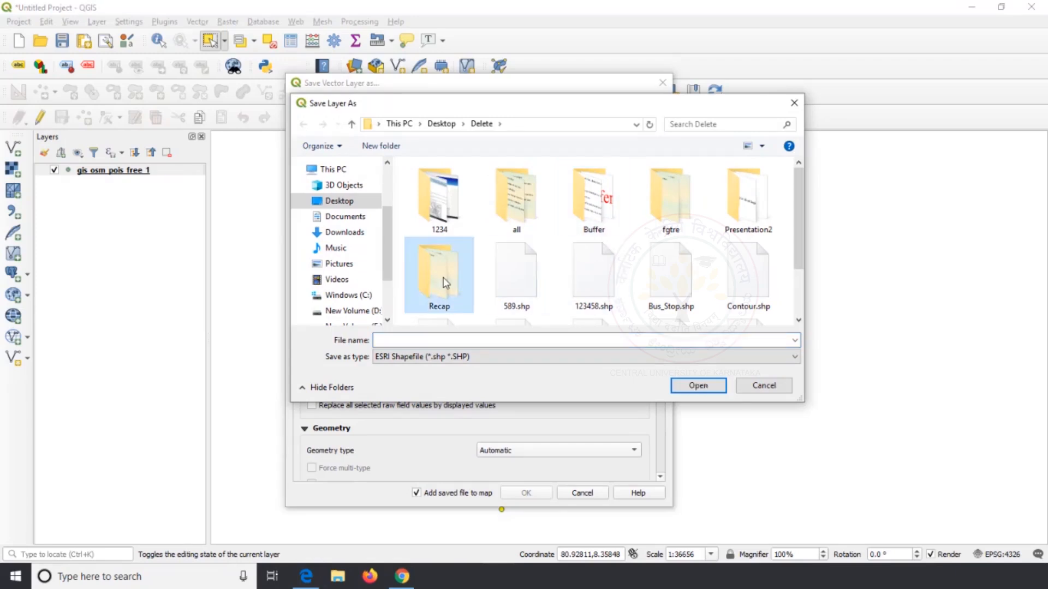
pyautogui.click(339, 201)
pyautogui.scroll(-8, 451, 211)
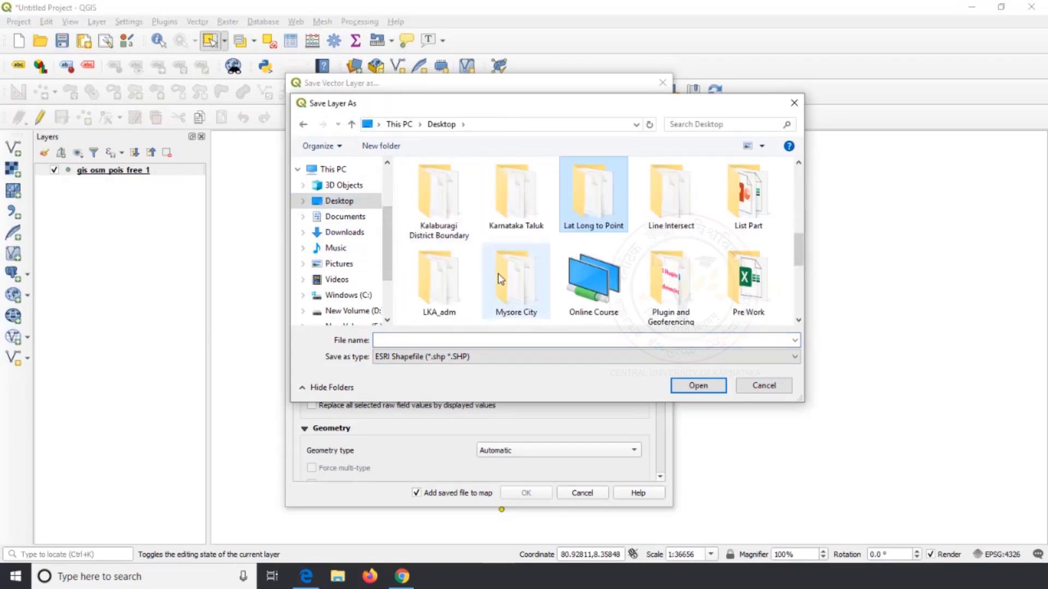
pyautogui.doubleClick(439, 300)
pyautogui.click(427, 340)
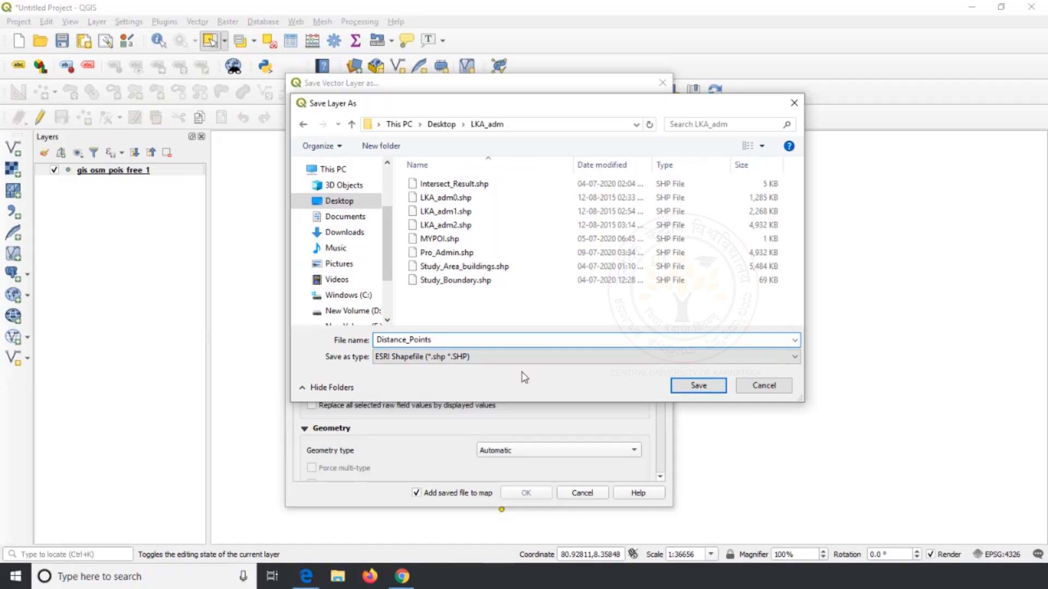
pyautogui.click(687, 382)
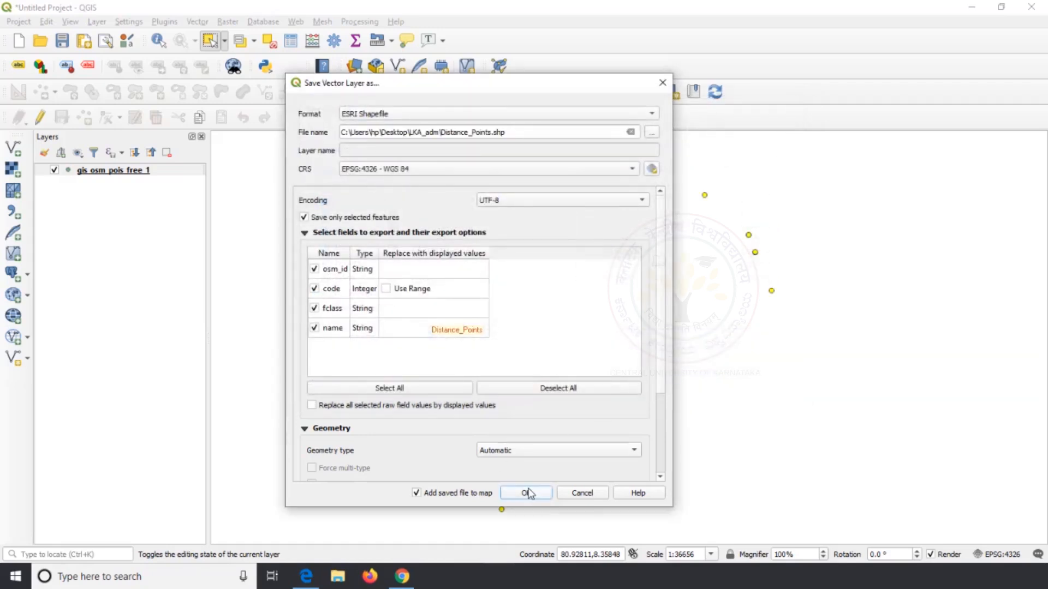
pyautogui.click(528, 493)
pyautogui.scroll(-4, 528, 331)
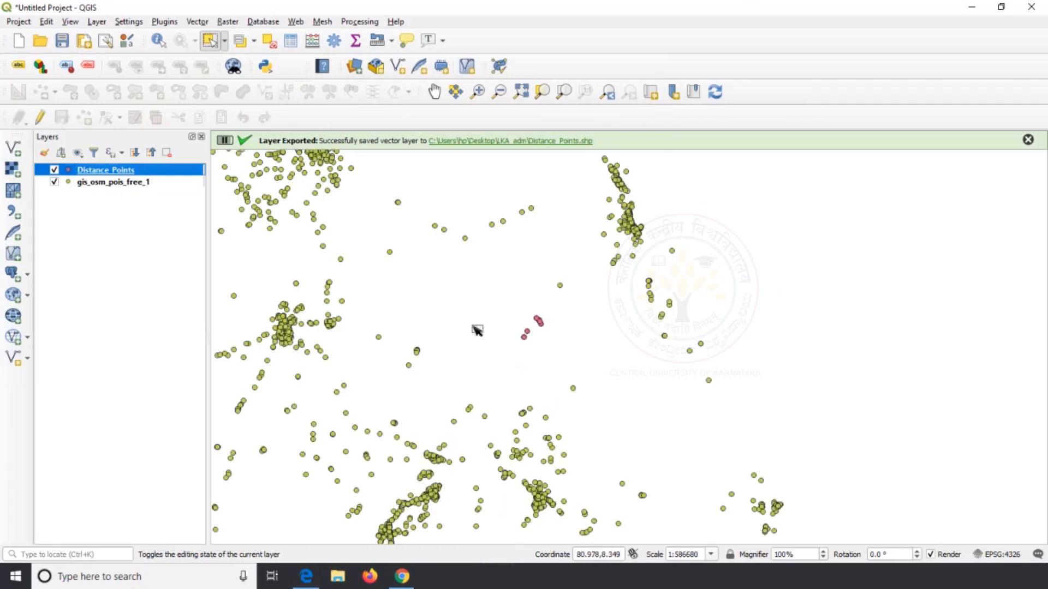
# Remove the gis_osm_pois_free_1 layer from the project
pyautogui.rightClick(151, 184)
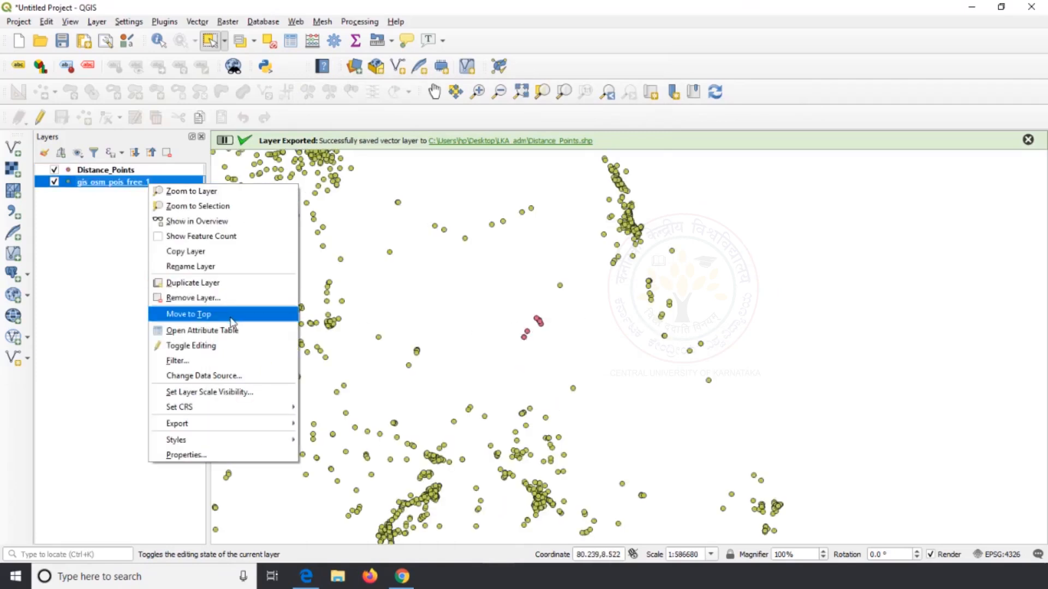
pyautogui.click(228, 299)
pyautogui.click(498, 302)
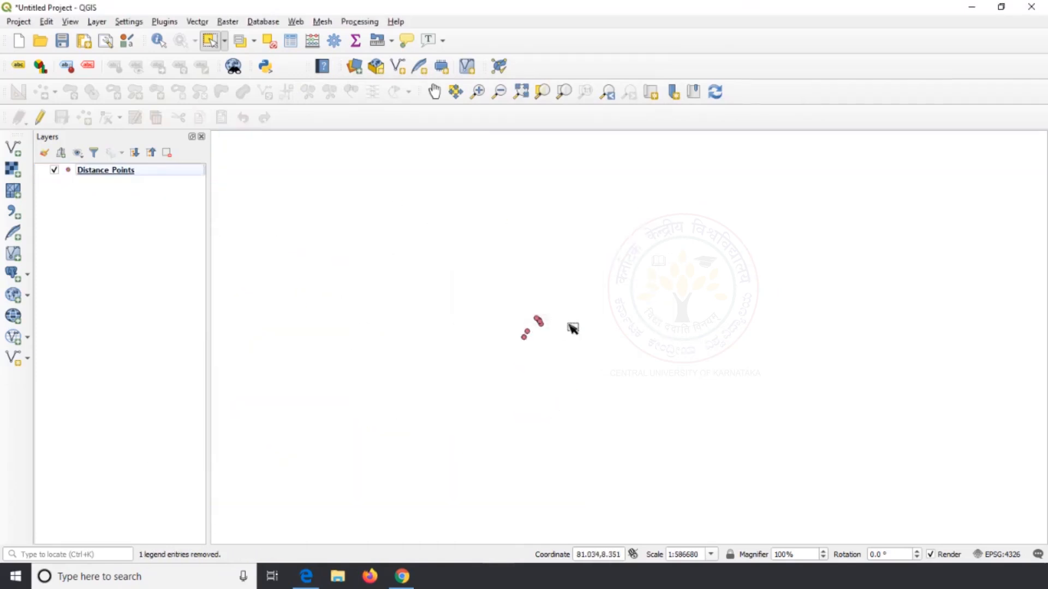
# Open the attribute table of the Distance_Points layer and enable editing on it
pyautogui.scroll(3, 565, 321)
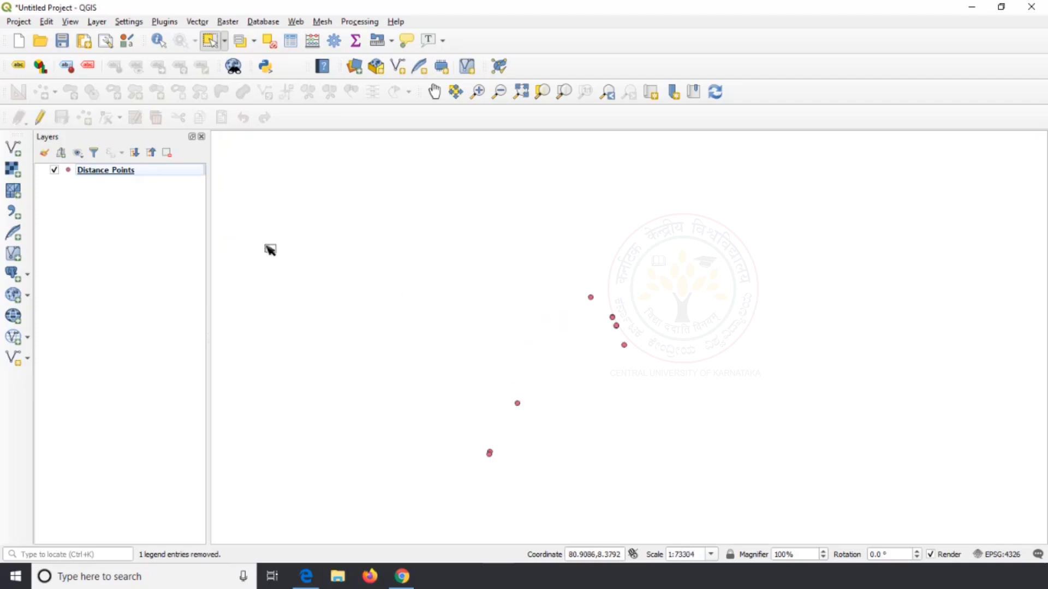
pyautogui.click(145, 172)
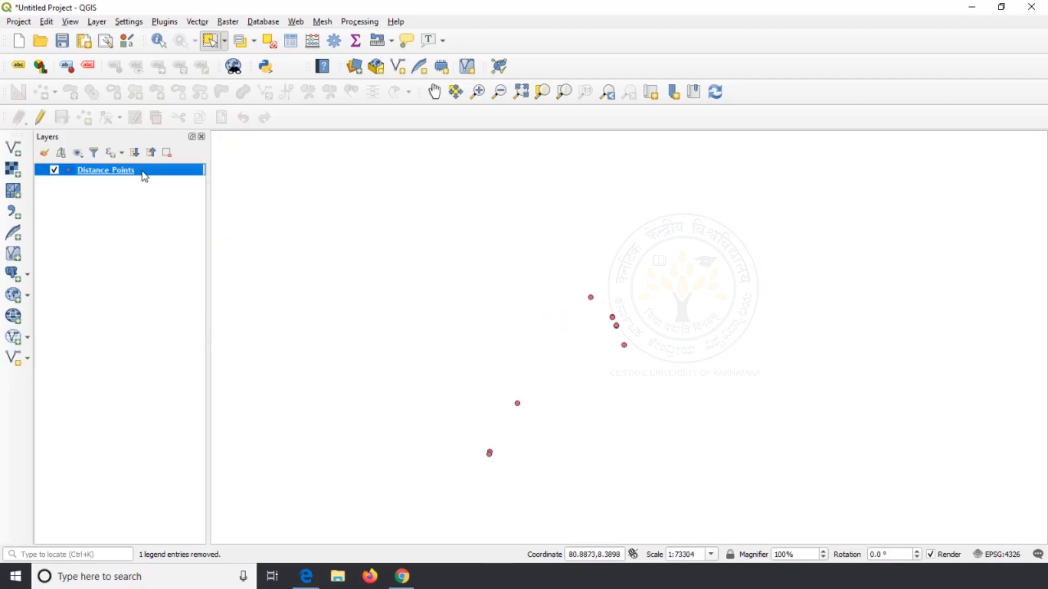
pyautogui.rightClick(144, 176)
pyautogui.click(216, 300)
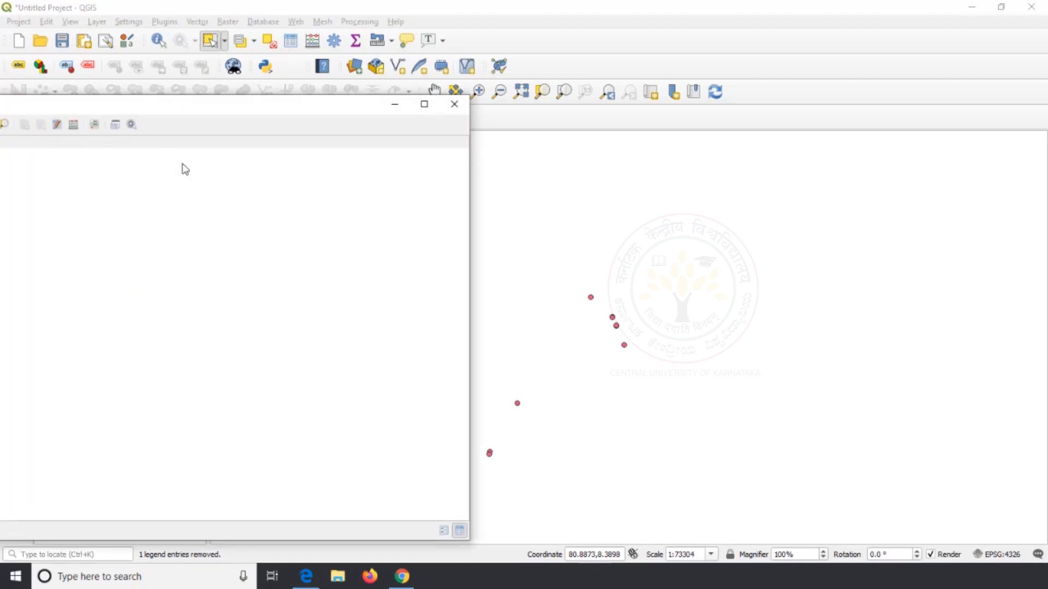
pyautogui.moveTo(165, 114); pyautogui.dragTo(562, 104)
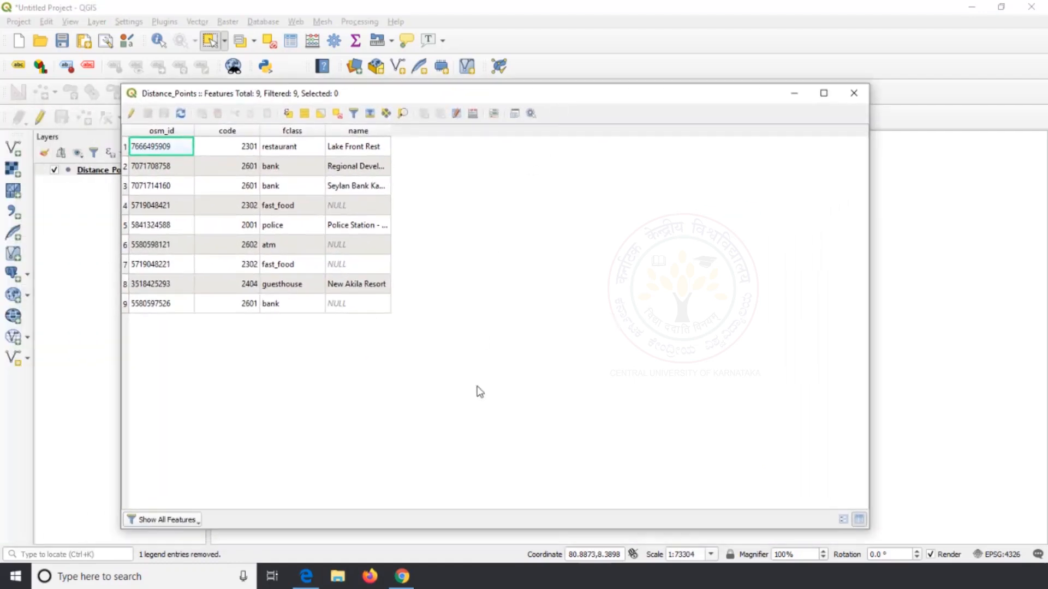
pyautogui.click(132, 114)
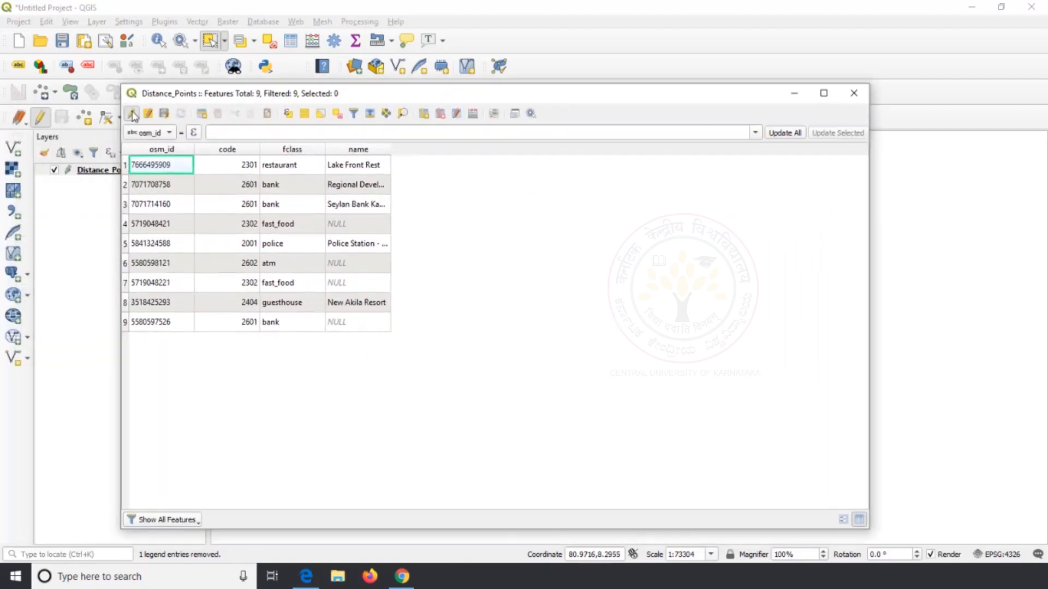
# Add two Text (string) fields named L1 and L2 to the Distance_Points attribute table
pyautogui.click(424, 113)
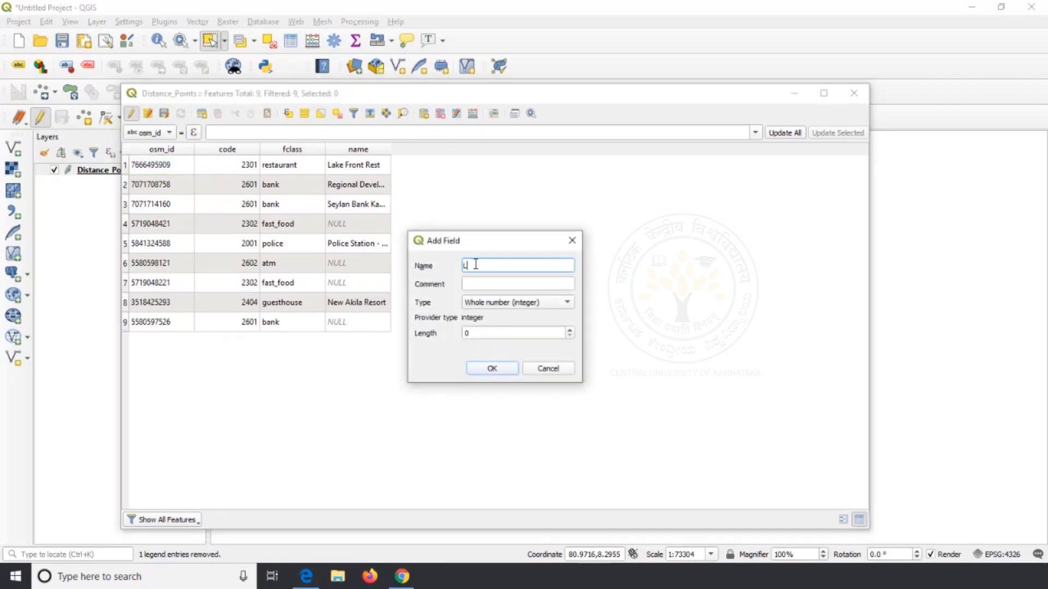
pyautogui.click(499, 303)
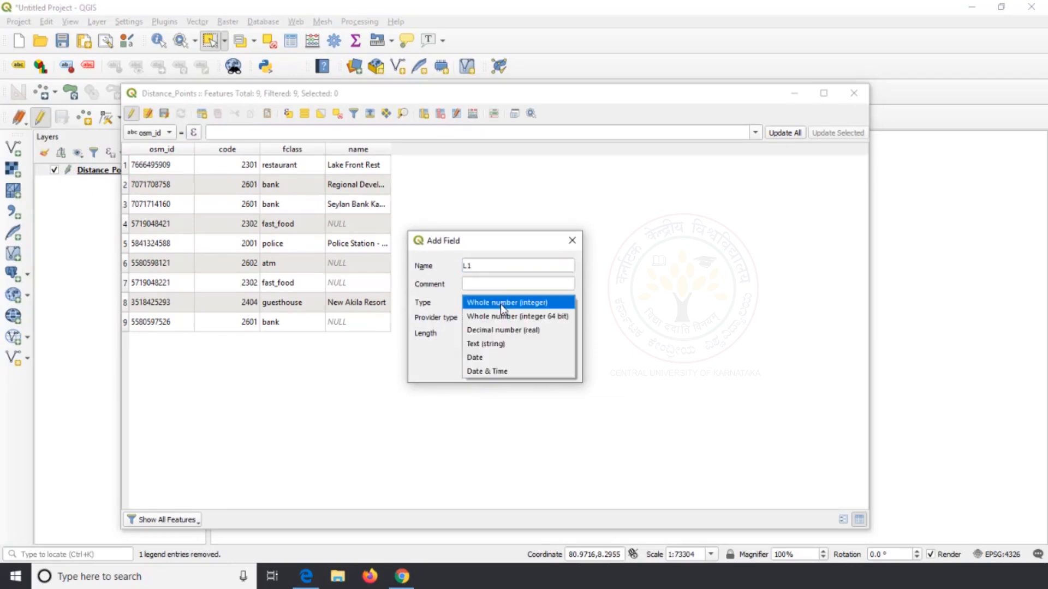
pyautogui.click(502, 347)
pyautogui.click(491, 368)
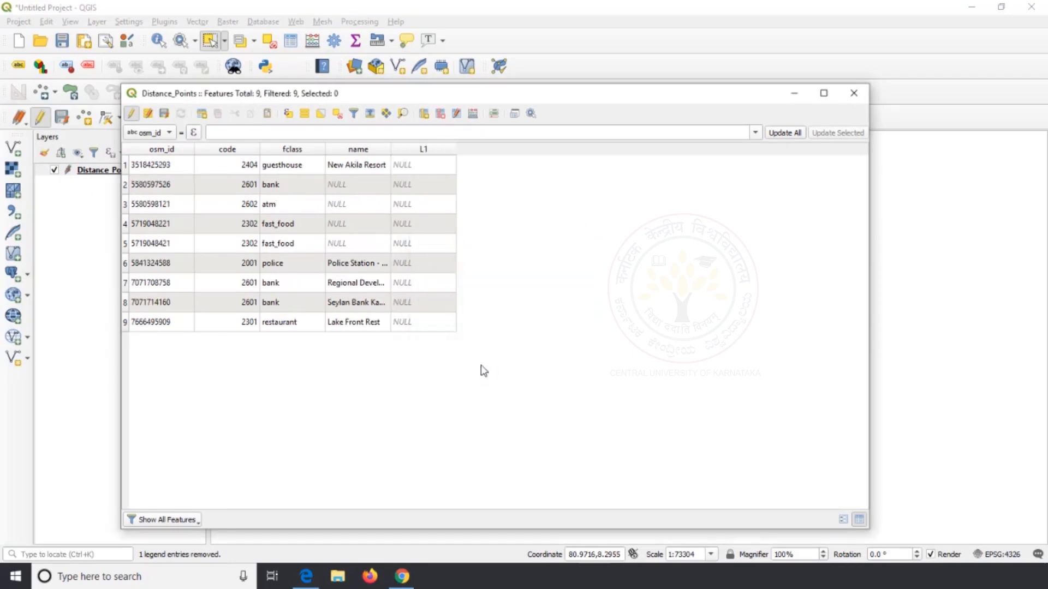
pyautogui.click(423, 113)
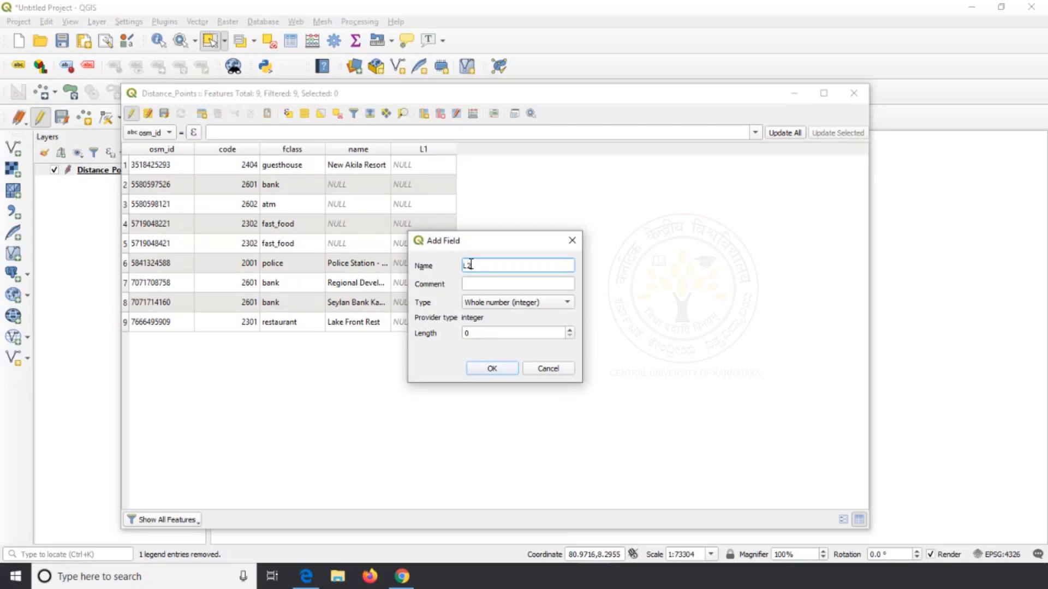
pyautogui.click(497, 303)
pyautogui.click(488, 345)
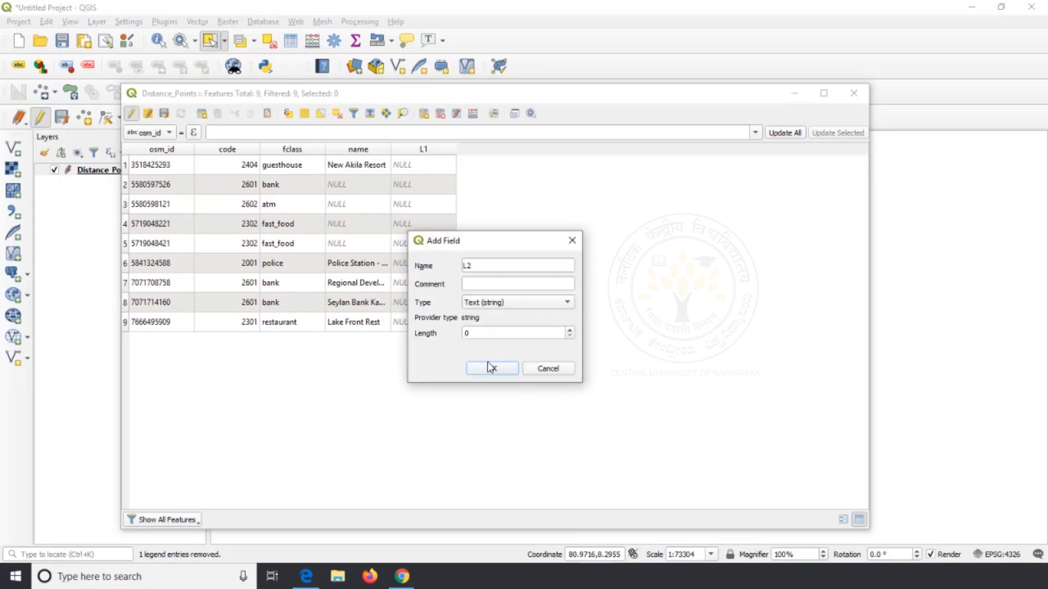
pyautogui.click(491, 369)
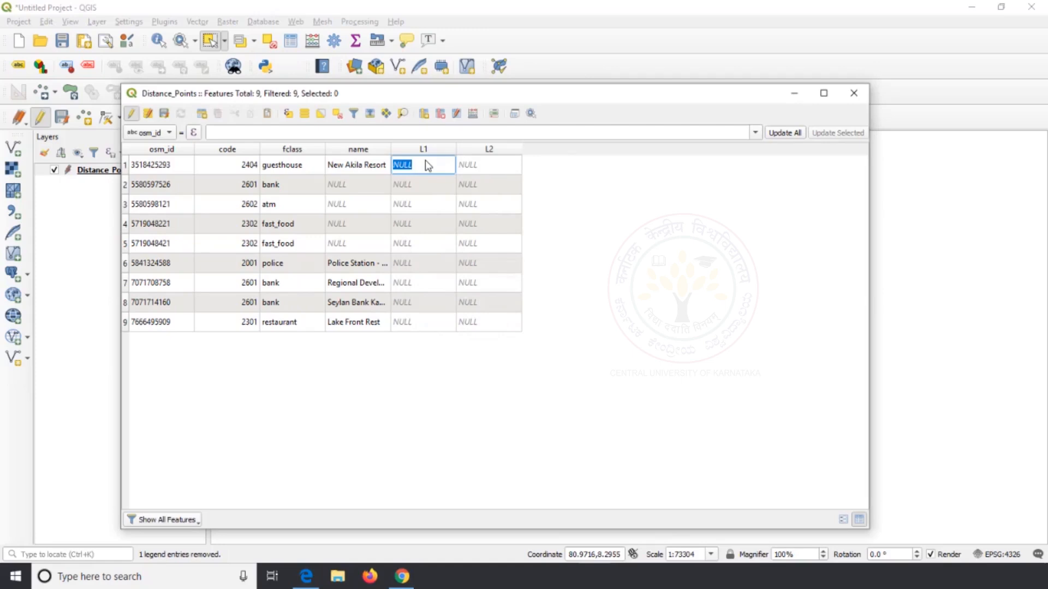
# Fill the L1 field of the nine rows in order with A1 through A9
pyautogui.press('Return')
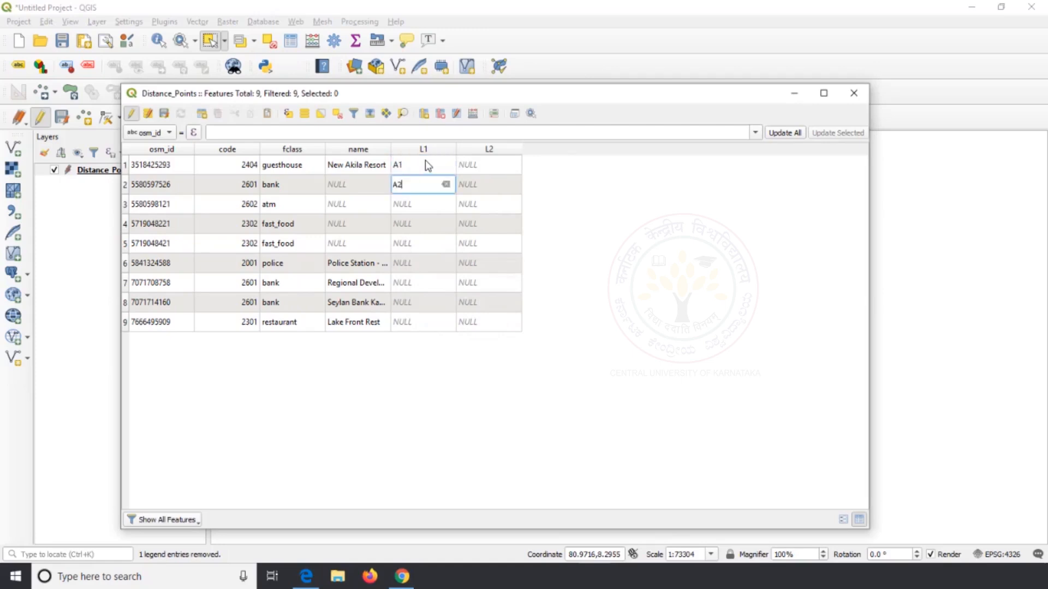
pyautogui.press('Return')
pyautogui.write('A3')
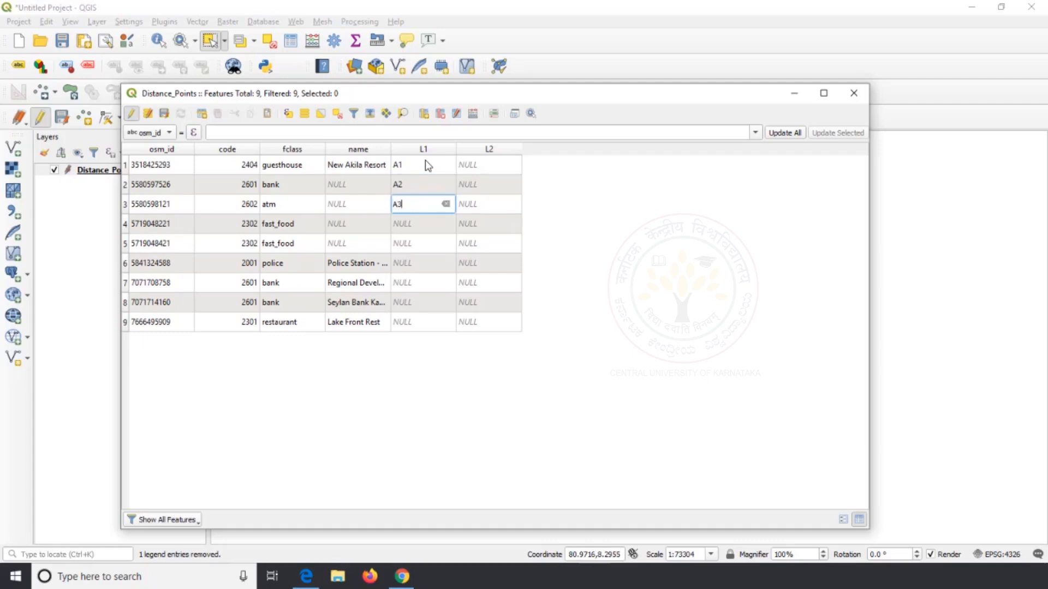
pyautogui.press('Return')
pyautogui.write('A4')
pyautogui.press('Return')
pyautogui.write('A')
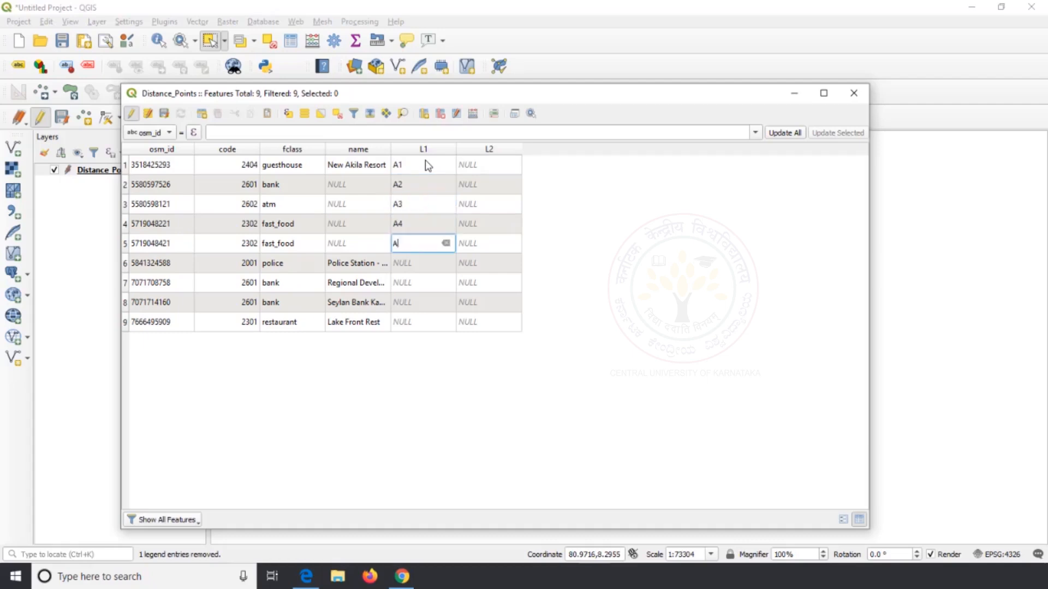
pyautogui.write('5')
pyautogui.press('Return')
pyautogui.write('A6')
pyautogui.press('Return')
pyautogui.write('A')
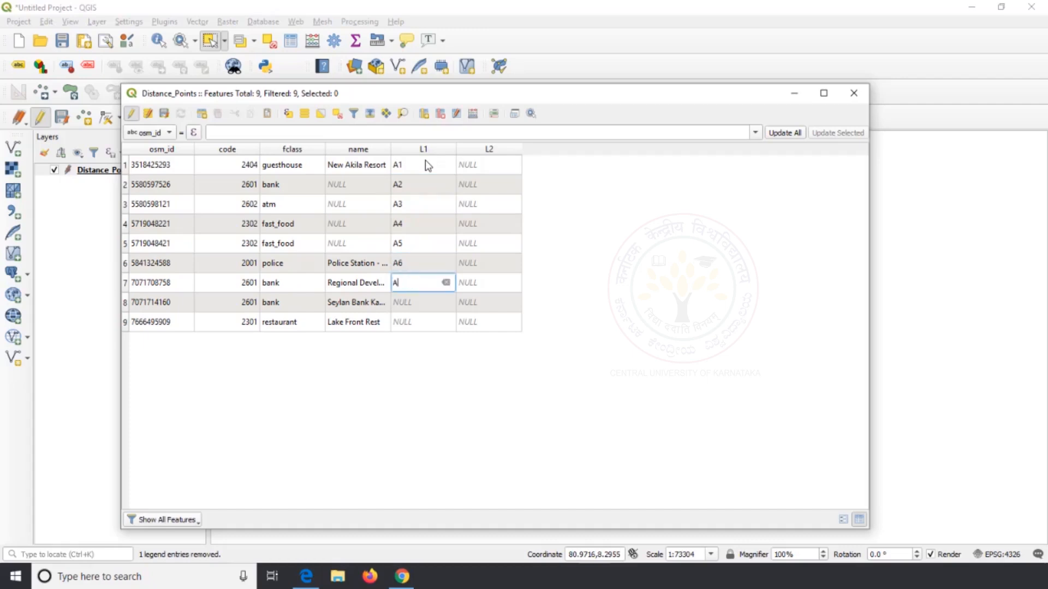
pyautogui.write('7')
pyautogui.press('Return')
pyautogui.write('A8')
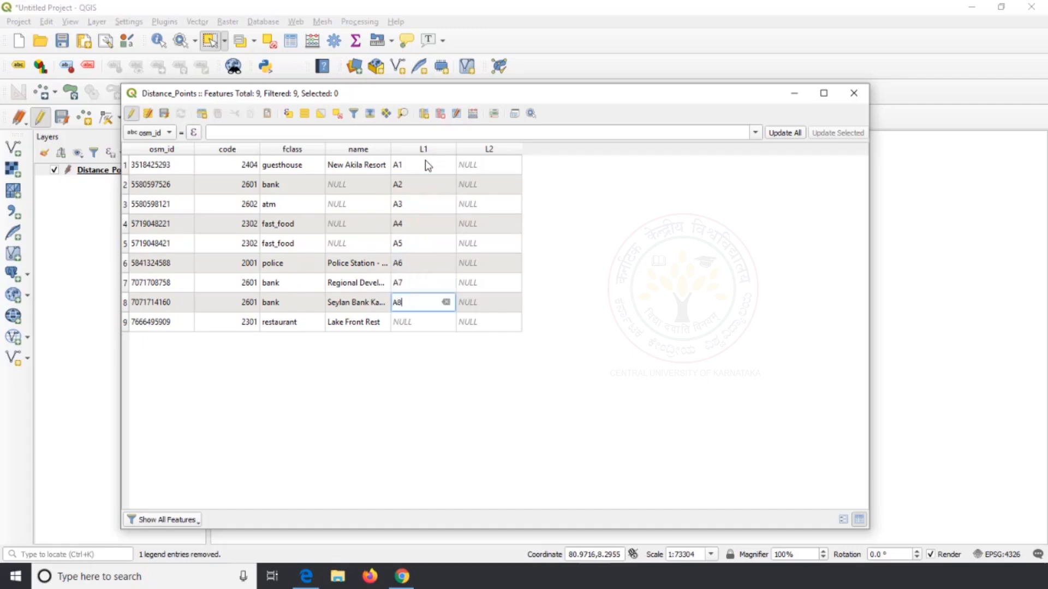
pyautogui.press('Return')
pyautogui.write('A9')
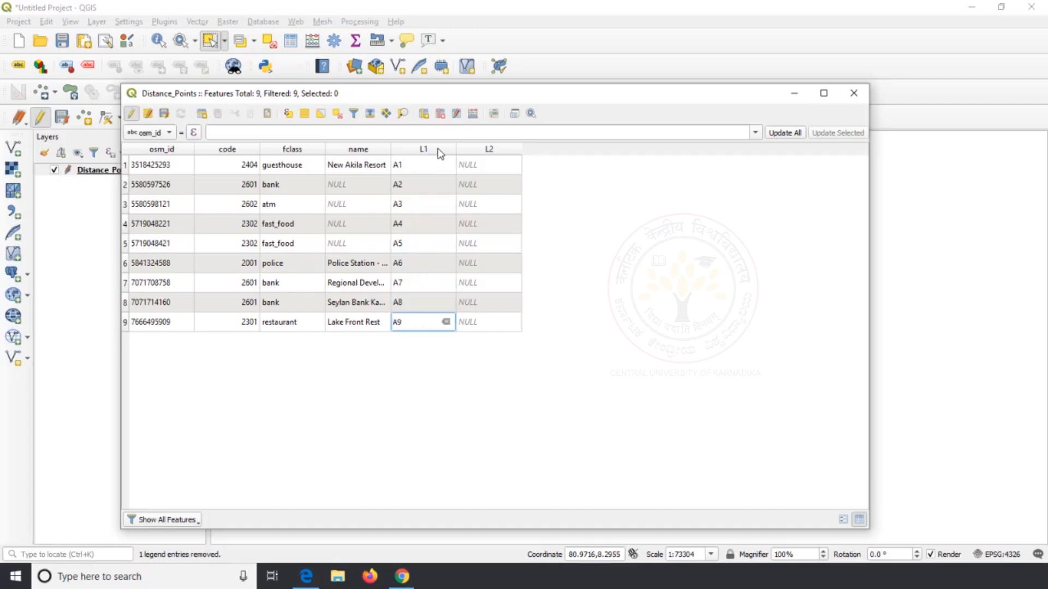
# Fill the L2 field of the nine rows in order with B1 through B9
pyautogui.doubleClick(490, 166)
pyautogui.write('B1')
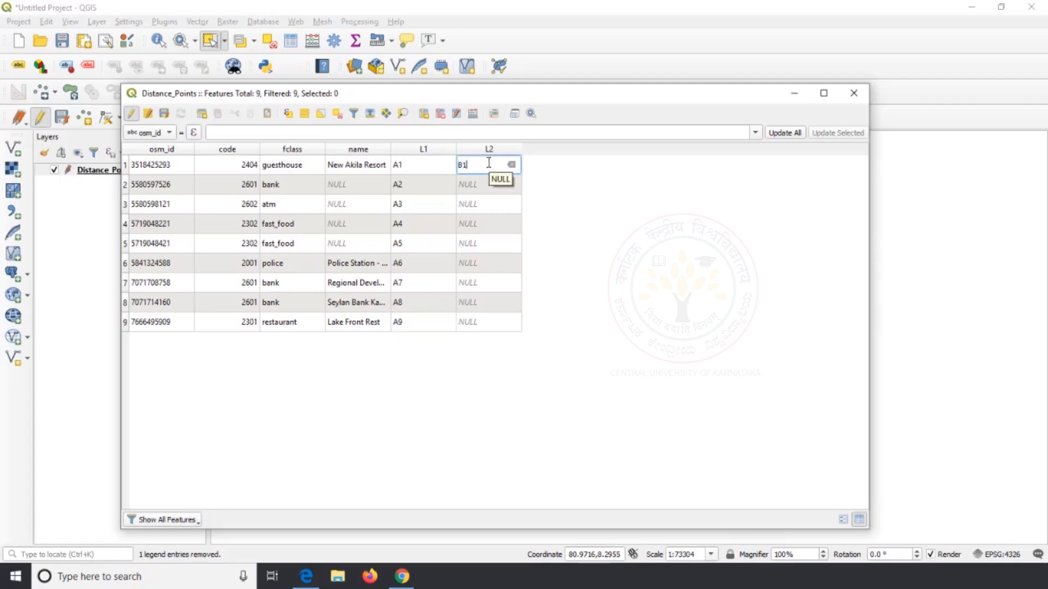
pyautogui.press('Return')
pyautogui.write('B2')
pyautogui.press('Return')
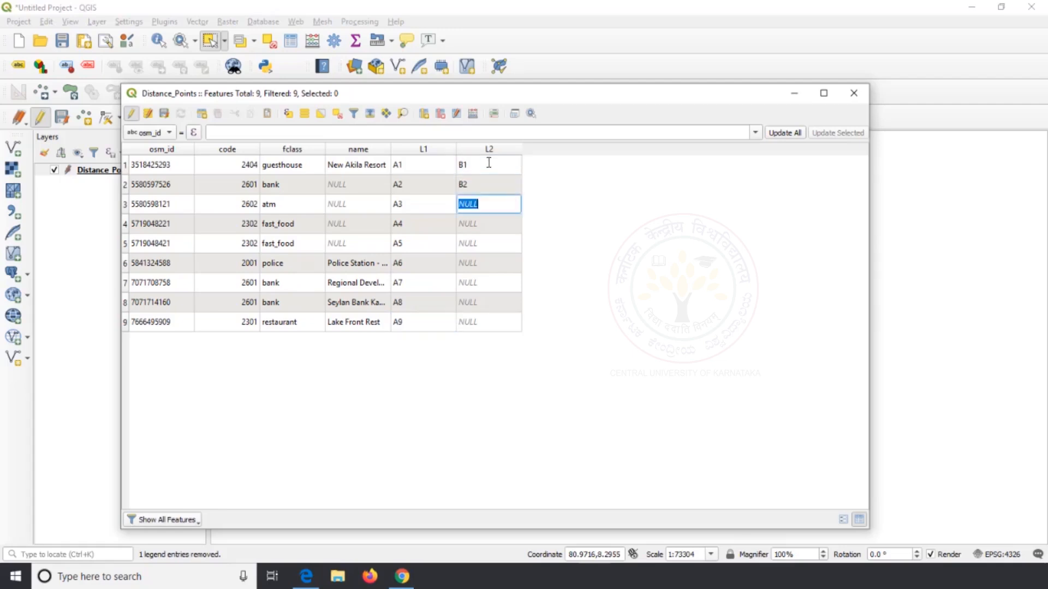
pyautogui.write('B3')
pyautogui.press('Return')
pyautogui.write('B4')
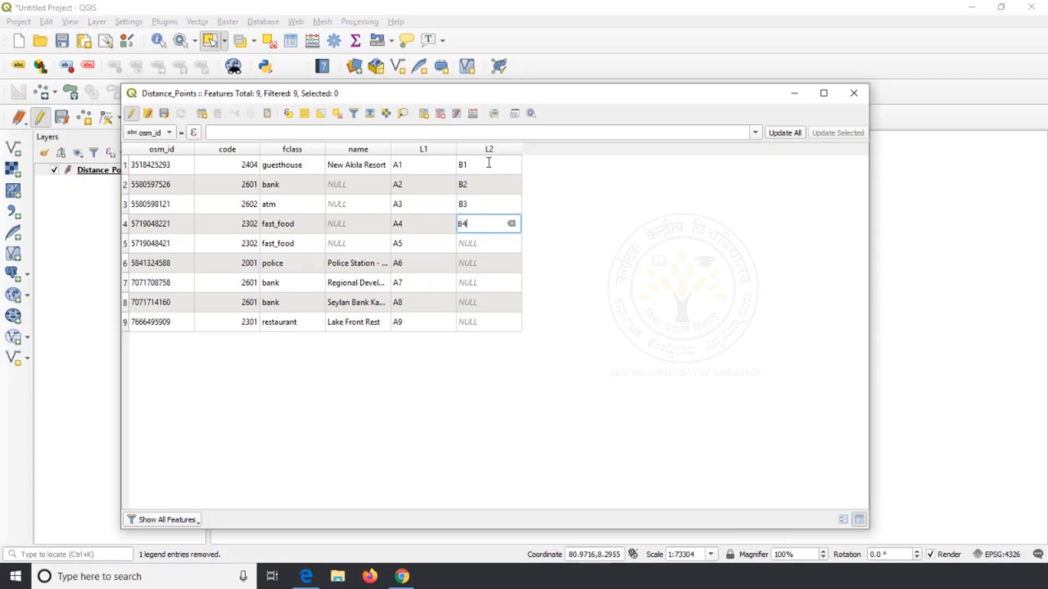
pyautogui.press('Return')
pyautogui.write('B')
pyautogui.press('Return')
pyautogui.write('B')
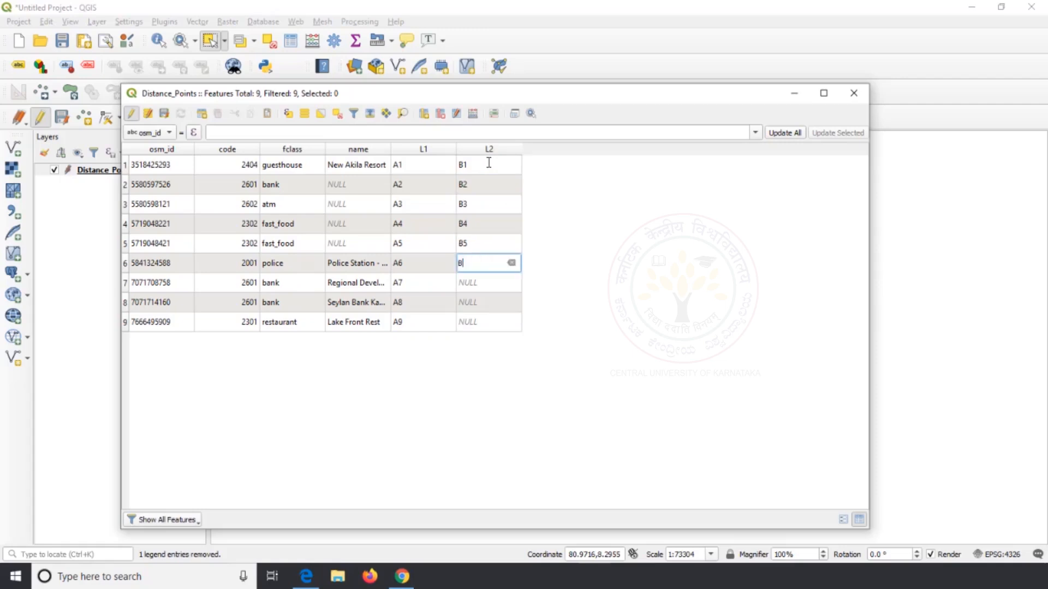
pyautogui.write('6')
pyautogui.press('Return')
pyautogui.write('B7')
pyautogui.press('Return')
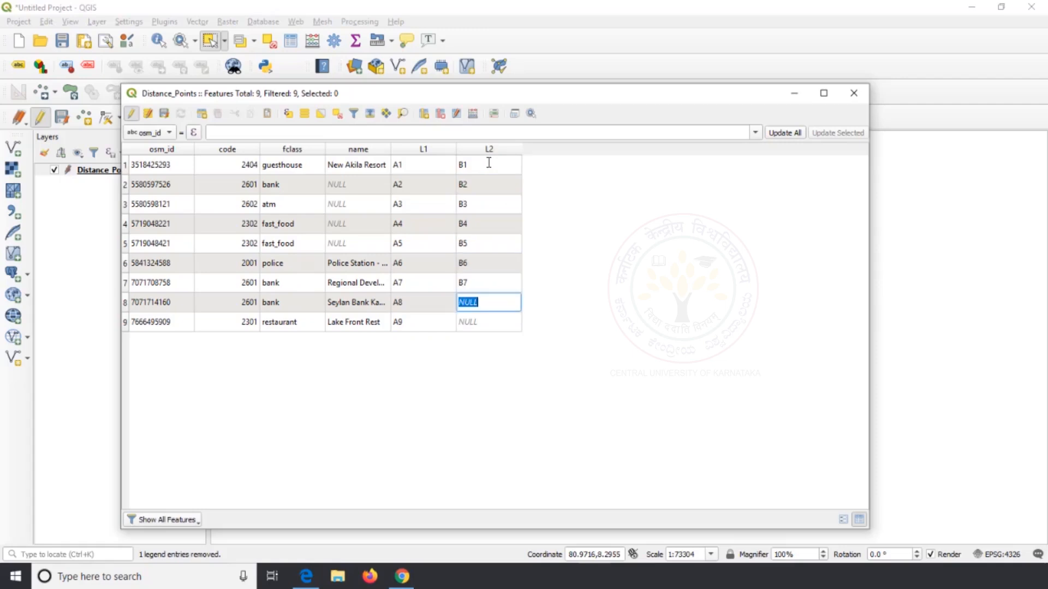
pyautogui.write('B8')
pyautogui.press('Return')
pyautogui.write('B9')
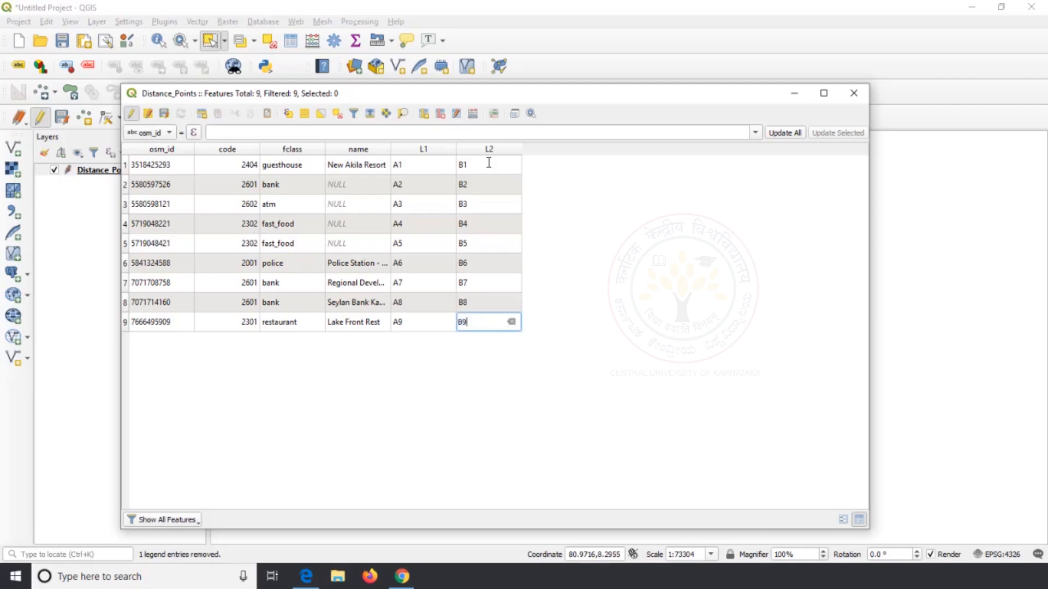
pyautogui.press('Return')
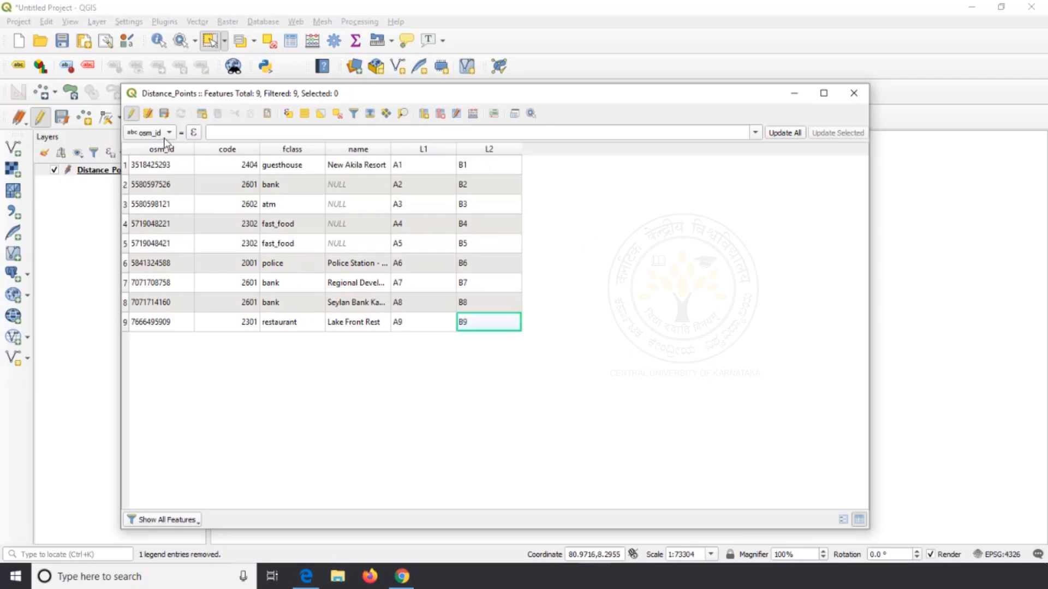
# Stop editing Distance_Points, save the changes to the layer and close its attribute table
pyautogui.click(132, 113)
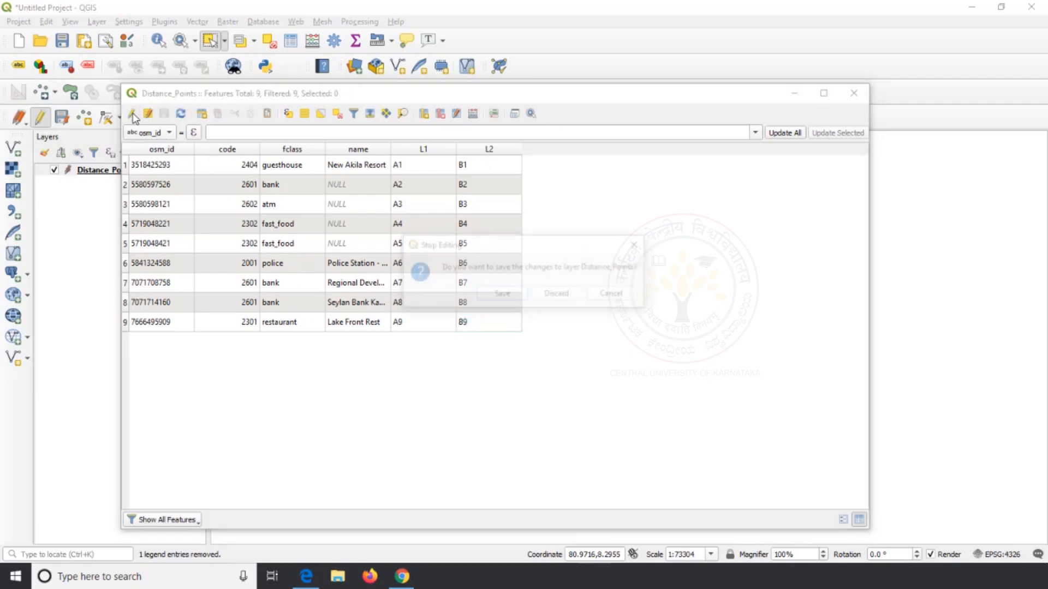
pyautogui.click(501, 296)
pyautogui.click(854, 93)
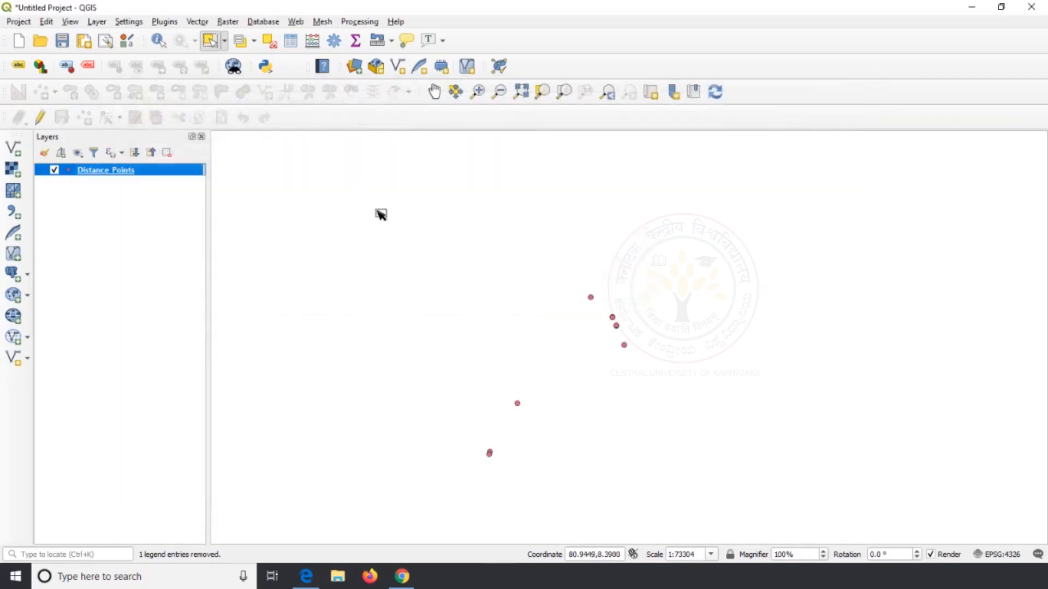
# Run Distance Matrix with Distance_Points as input and target layer, using L1 as input ID field and L2 as target ID field
pyautogui.click(197, 22)
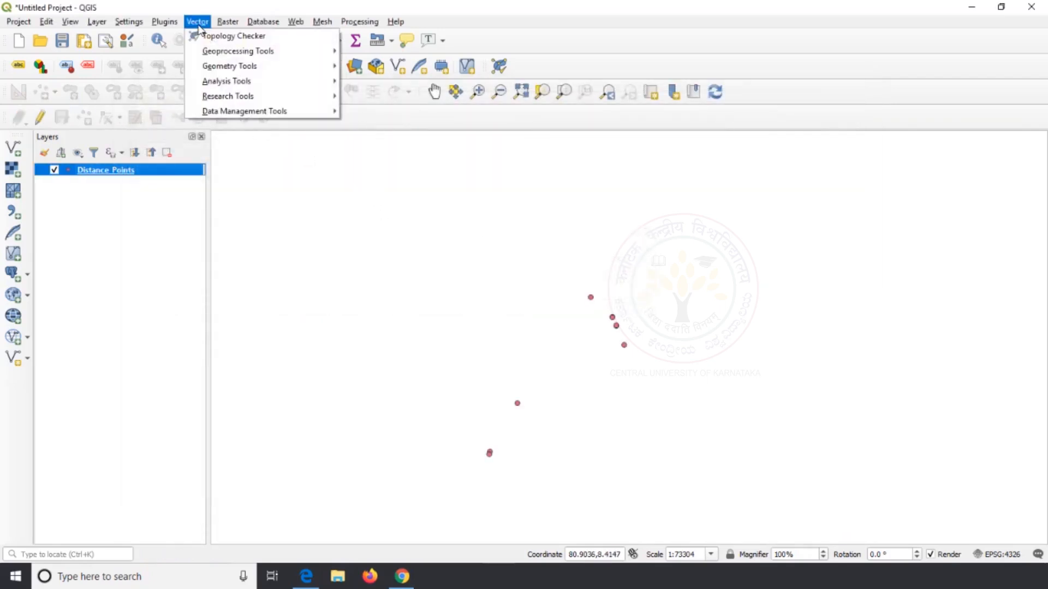
pyautogui.moveTo(226, 82)
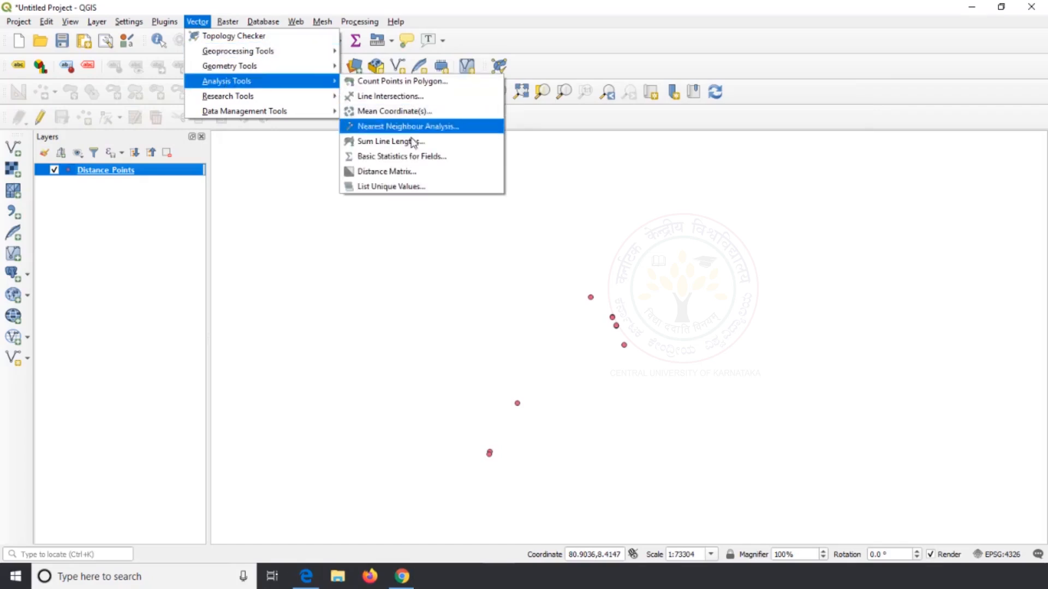
pyautogui.click(426, 172)
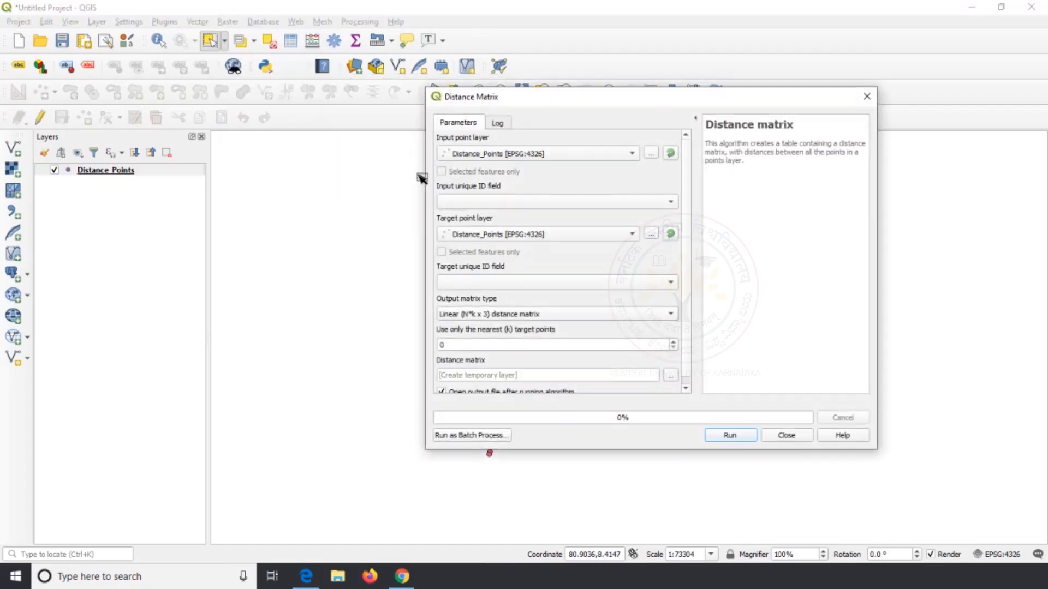
pyautogui.click(619, 207)
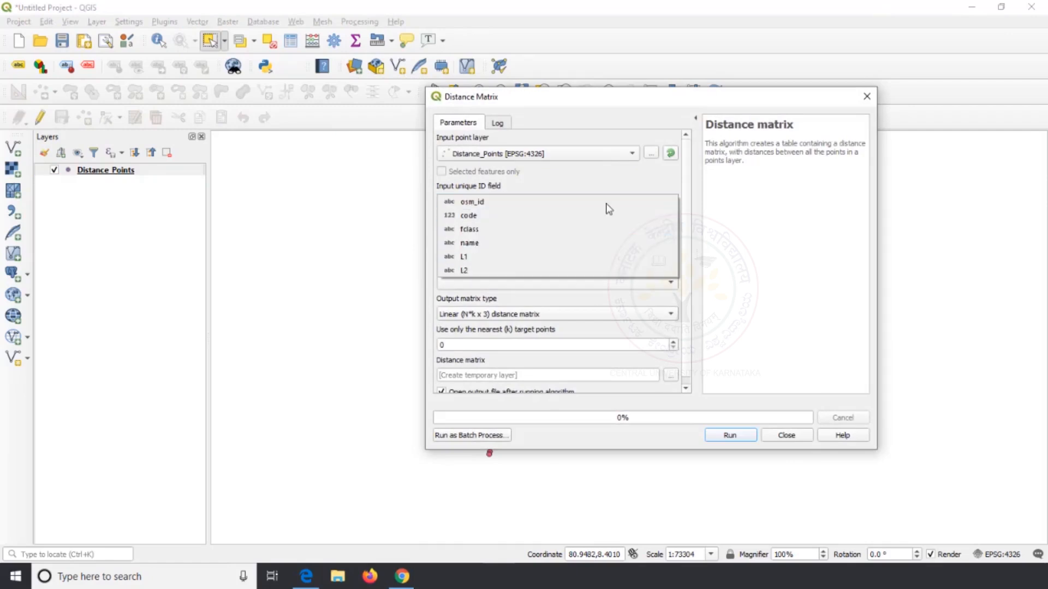
pyautogui.click(514, 256)
pyautogui.click(598, 241)
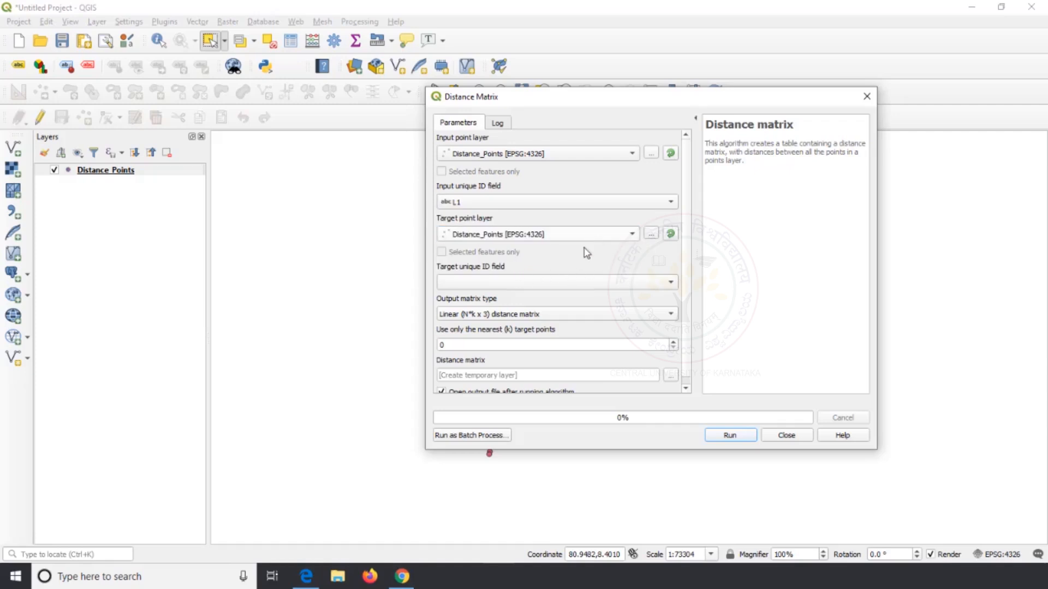
pyautogui.click(603, 287)
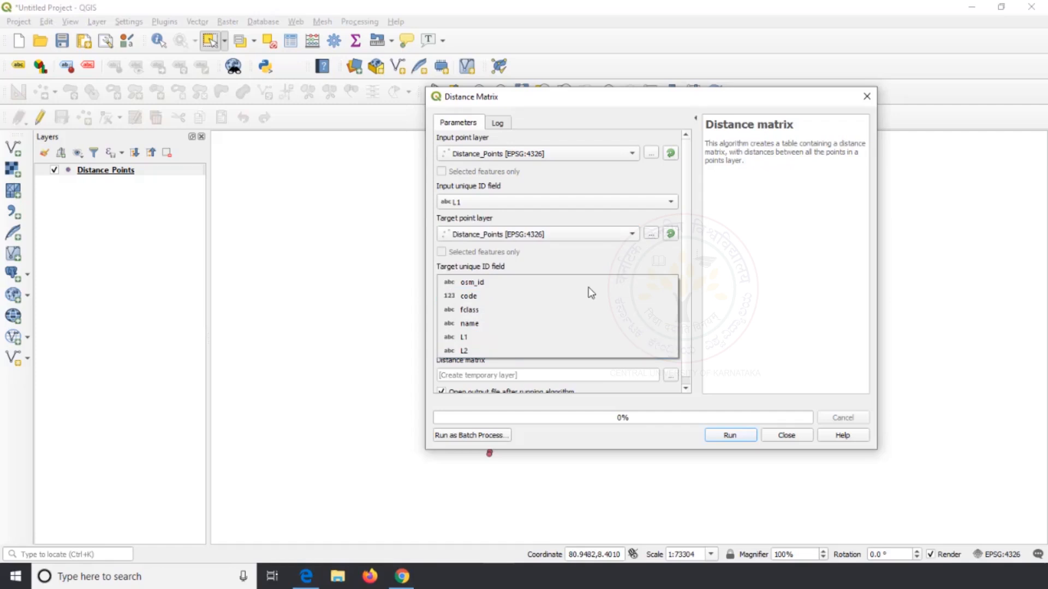
pyautogui.click(499, 351)
pyautogui.click(734, 436)
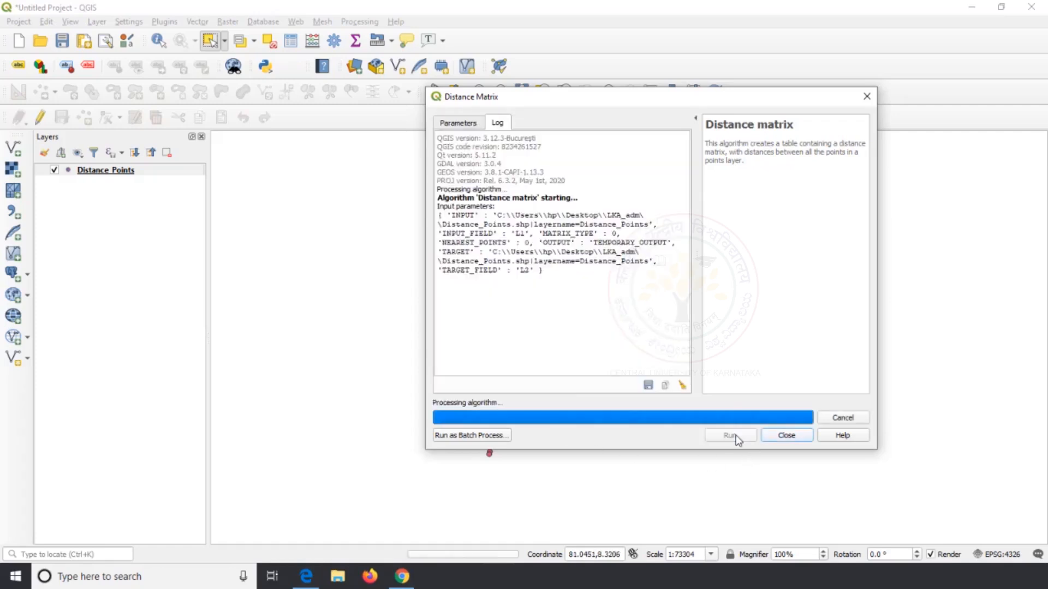
# Hide the Distance_Points layer and examine the InputID, TargetID and Distance columns in the Distance matrix layer's attribute table
pyautogui.click(54, 182)
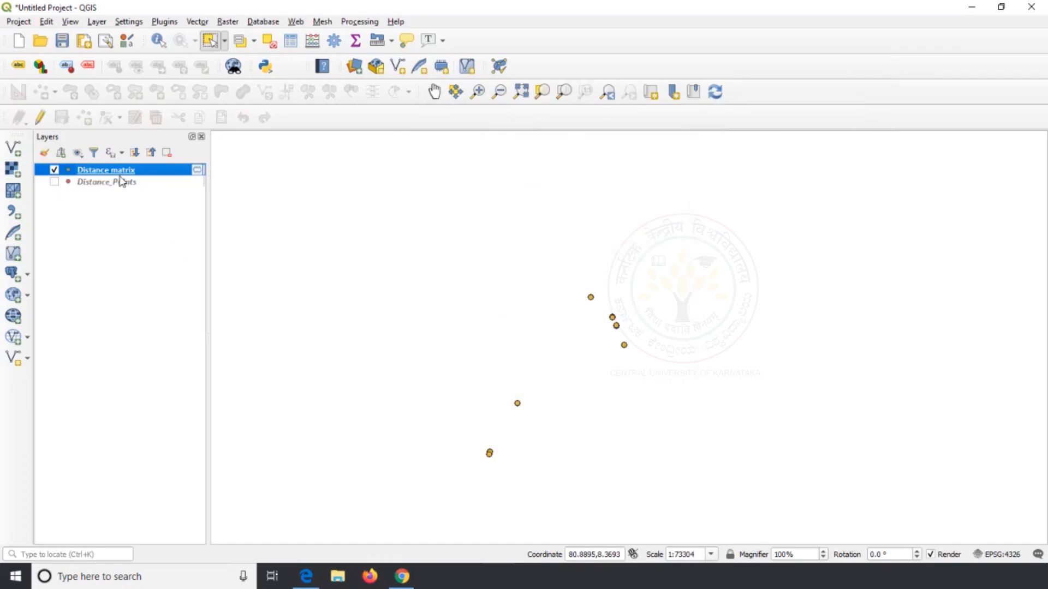
pyautogui.rightClick(121, 176)
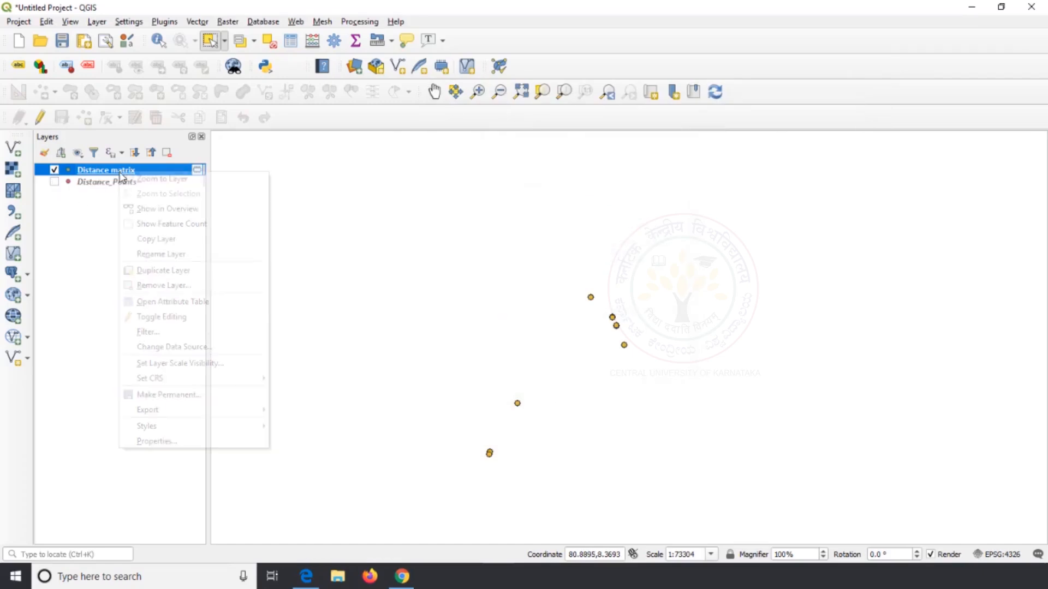
pyautogui.click(216, 301)
pyautogui.click(280, 149)
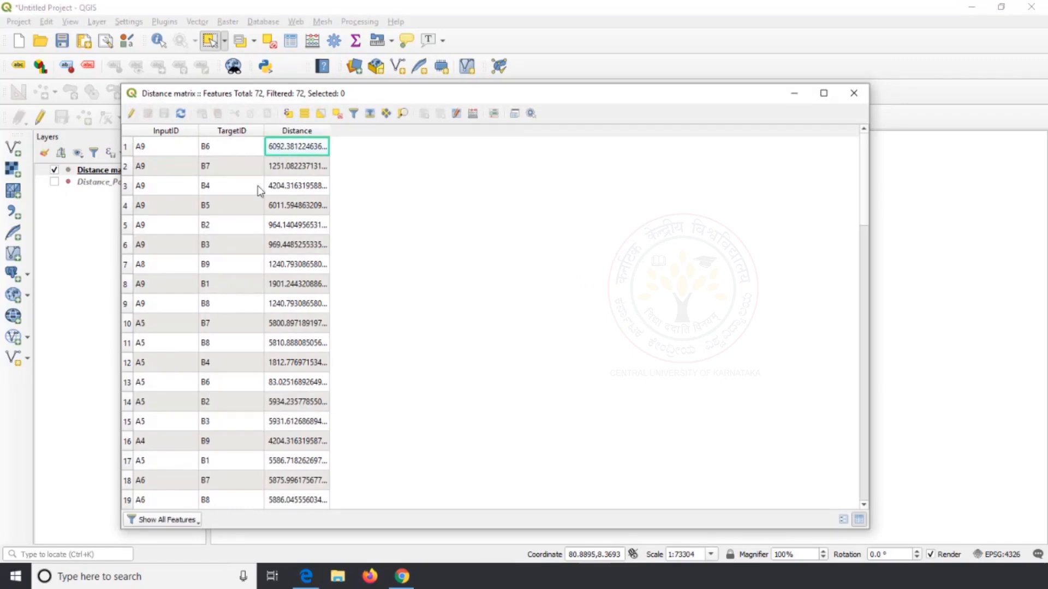
pyautogui.click(147, 165)
pyautogui.click(179, 154)
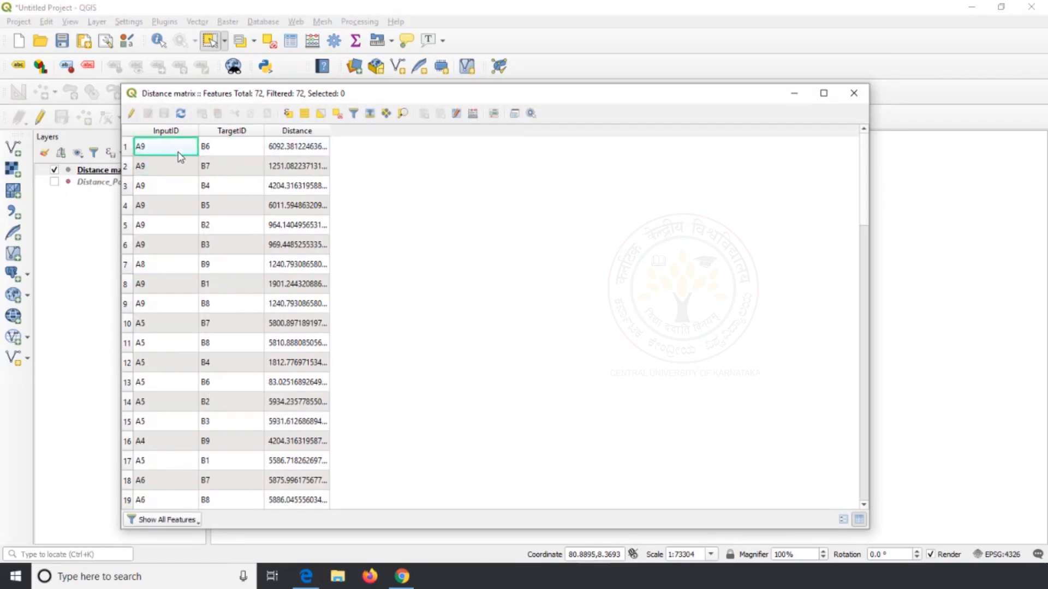
pyautogui.scroll(-18, 284, 267)
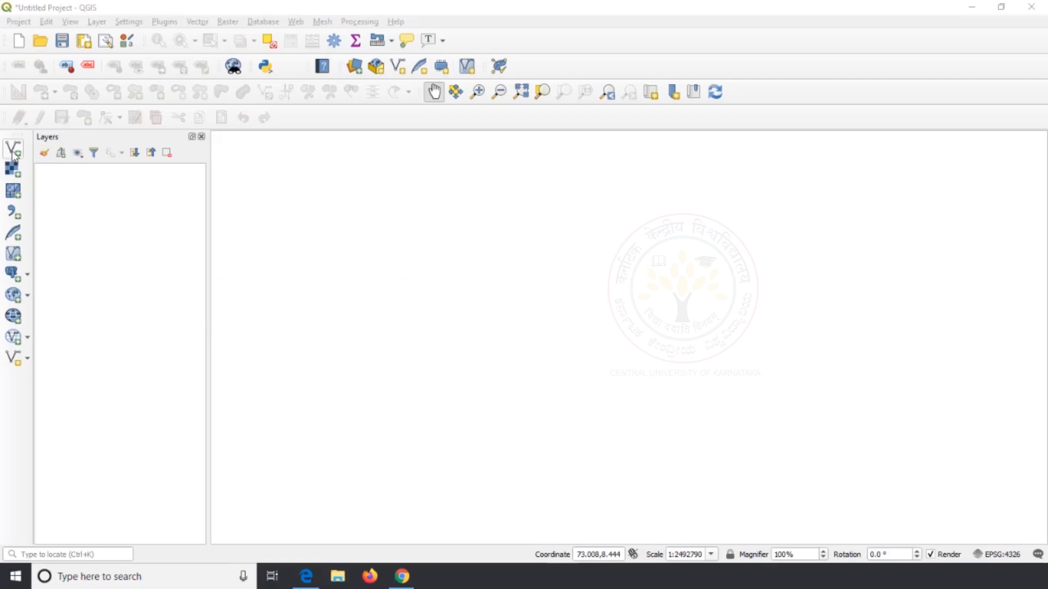
# Add LKA_adm2.shp from the LKA_adm folder to the project as a vector layer
pyautogui.click(13, 152)
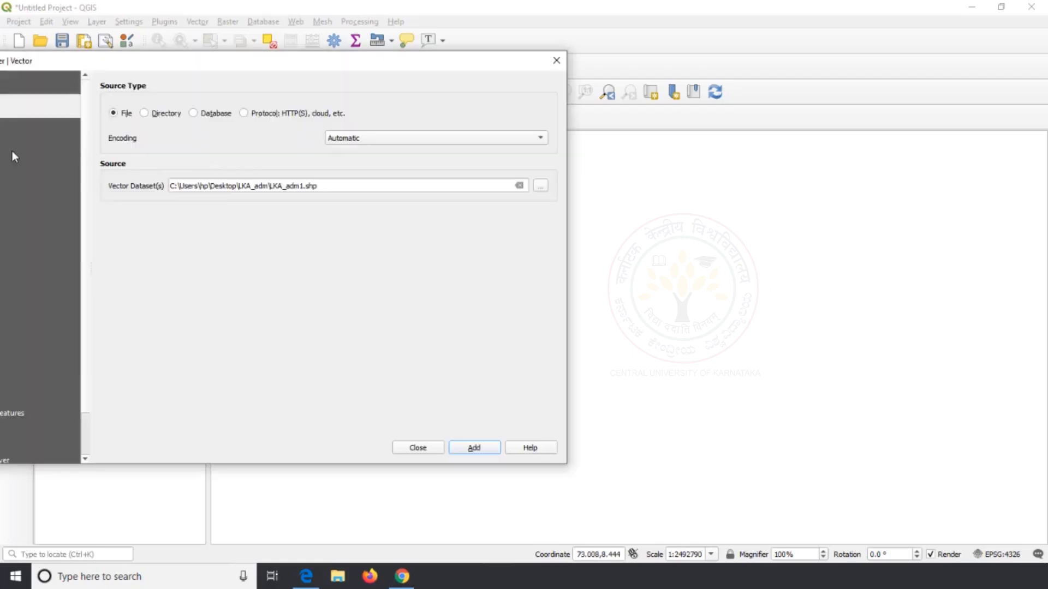
pyautogui.click(540, 187)
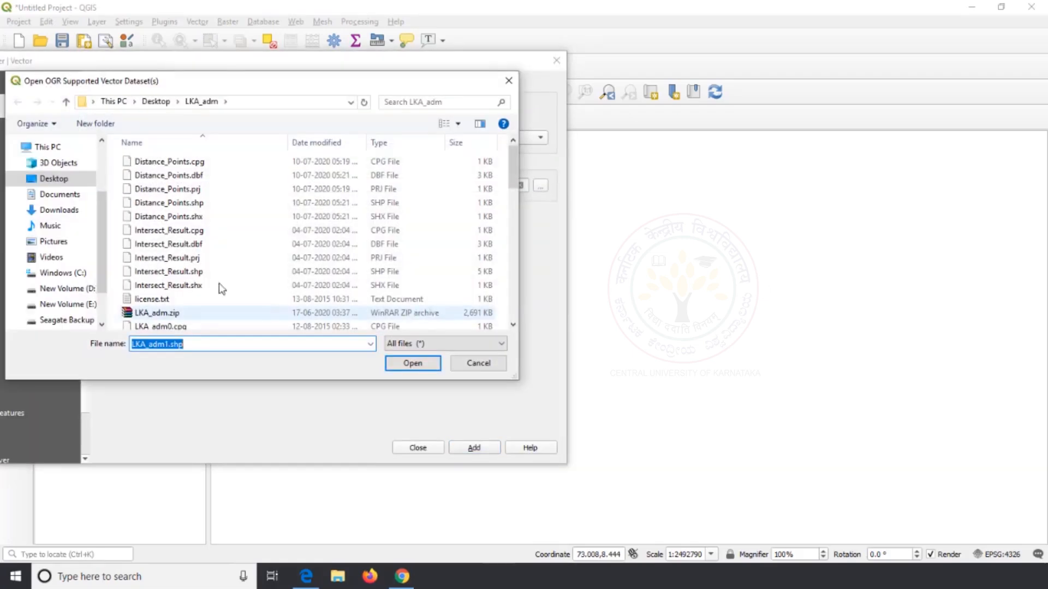
pyautogui.click(257, 230)
pyautogui.scroll(-6, 257, 228)
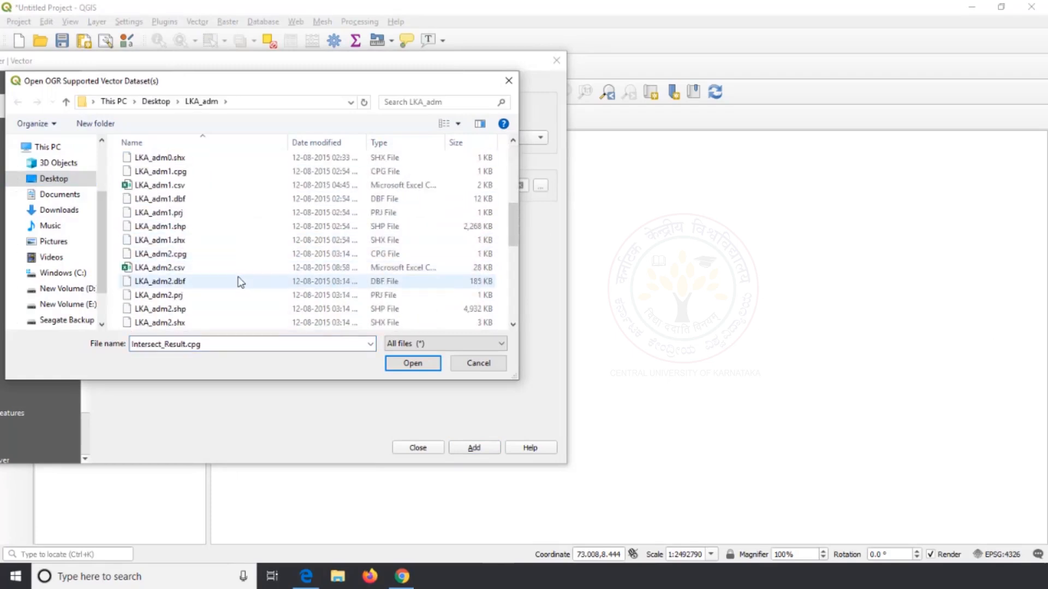
pyautogui.click(226, 309)
pyautogui.click(409, 364)
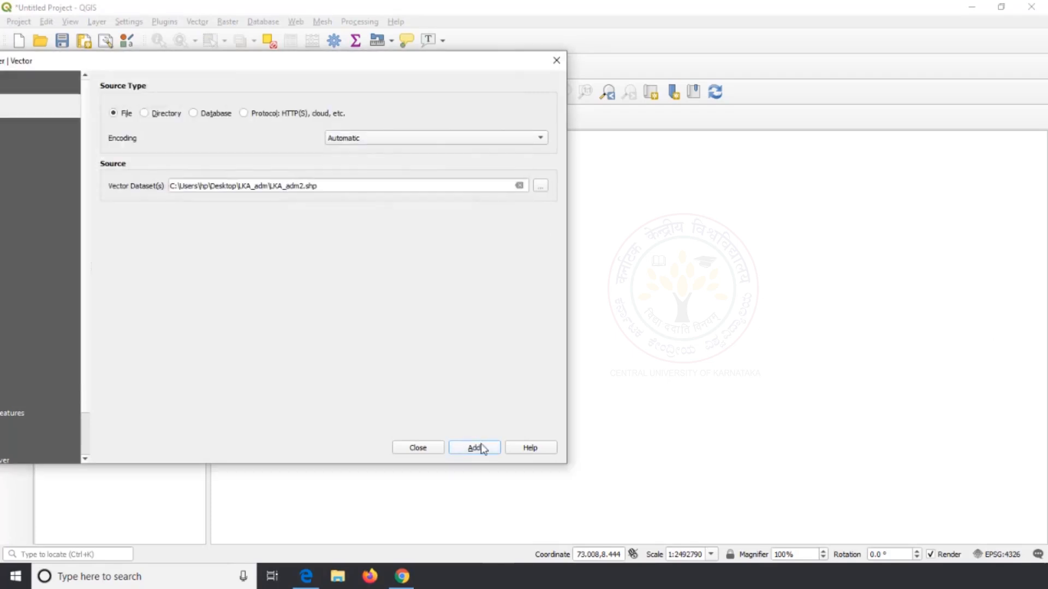
pyautogui.click(475, 448)
pyautogui.click(411, 449)
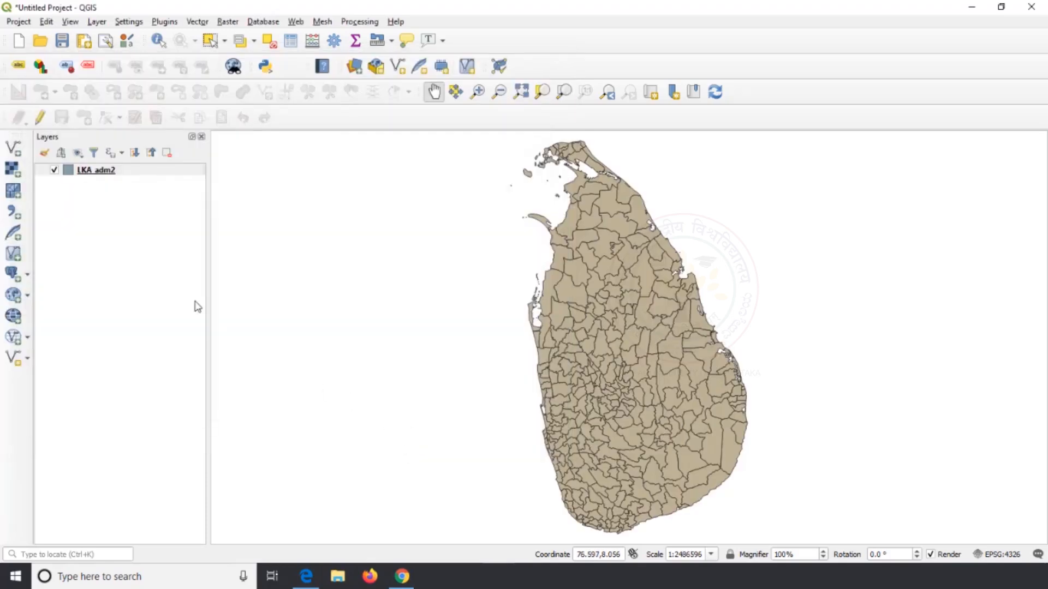
# Run List Unique Values on LKA_adm2 with NAME_1 as target field, keeping the temporary outputs, and close the tool
pyautogui.click(134, 172)
pyautogui.click(197, 22)
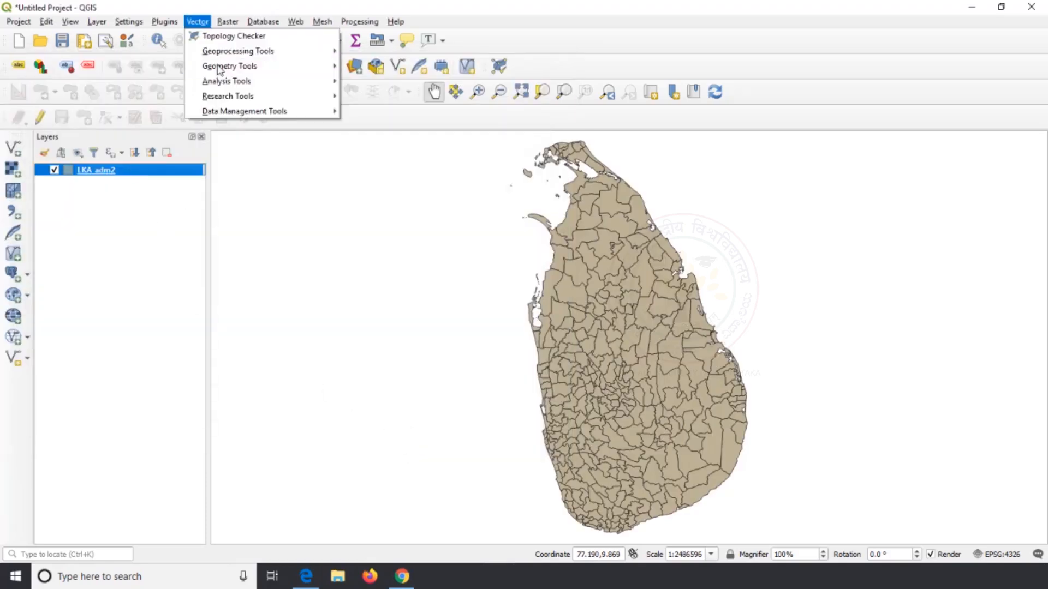
pyautogui.moveTo(226, 81)
pyautogui.click(392, 187)
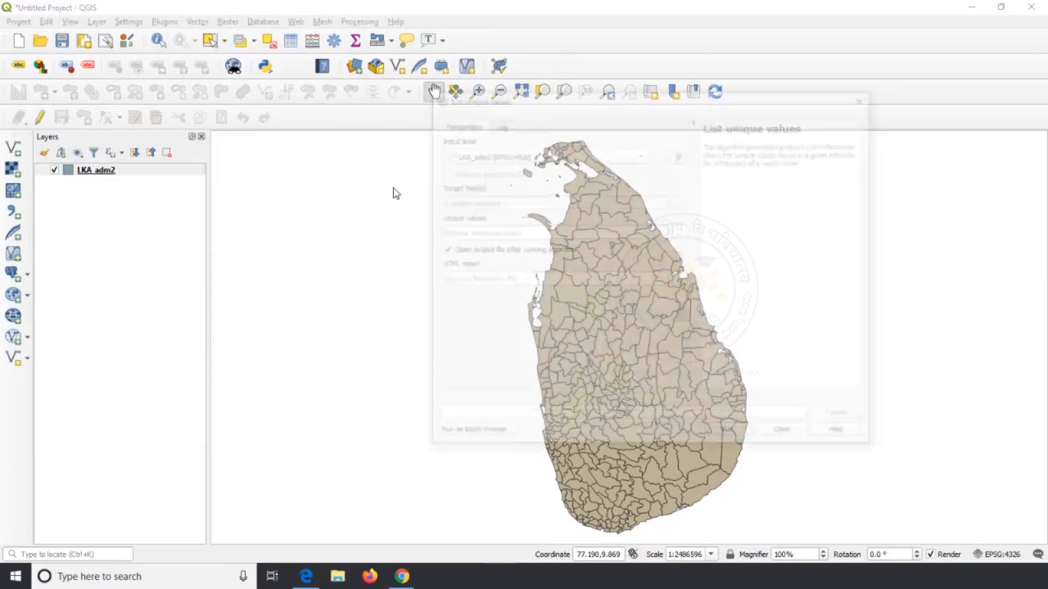
pyautogui.click(638, 154)
pyautogui.click(639, 155)
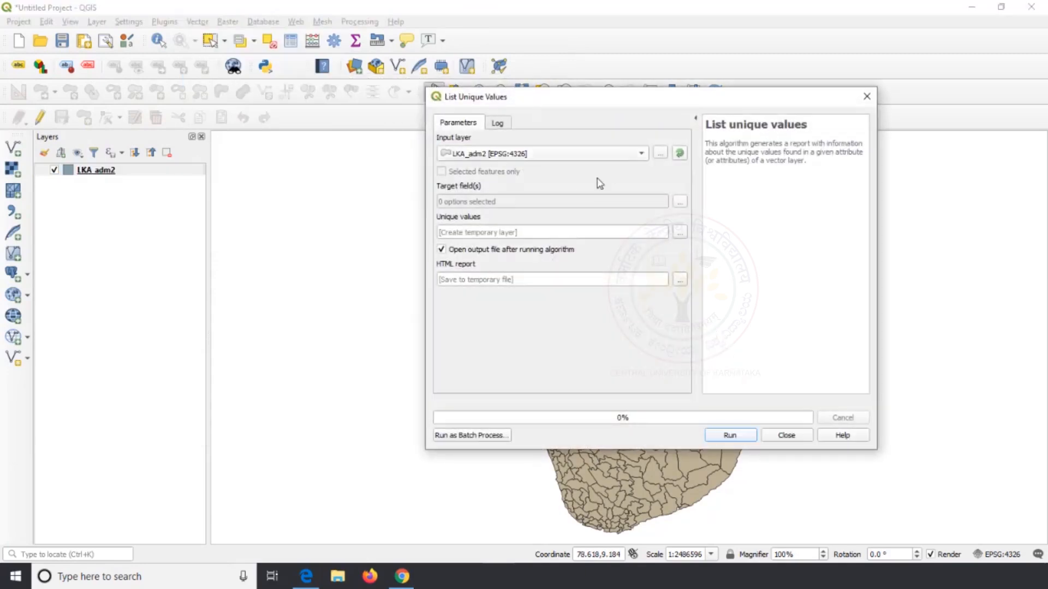
pyautogui.click(680, 202)
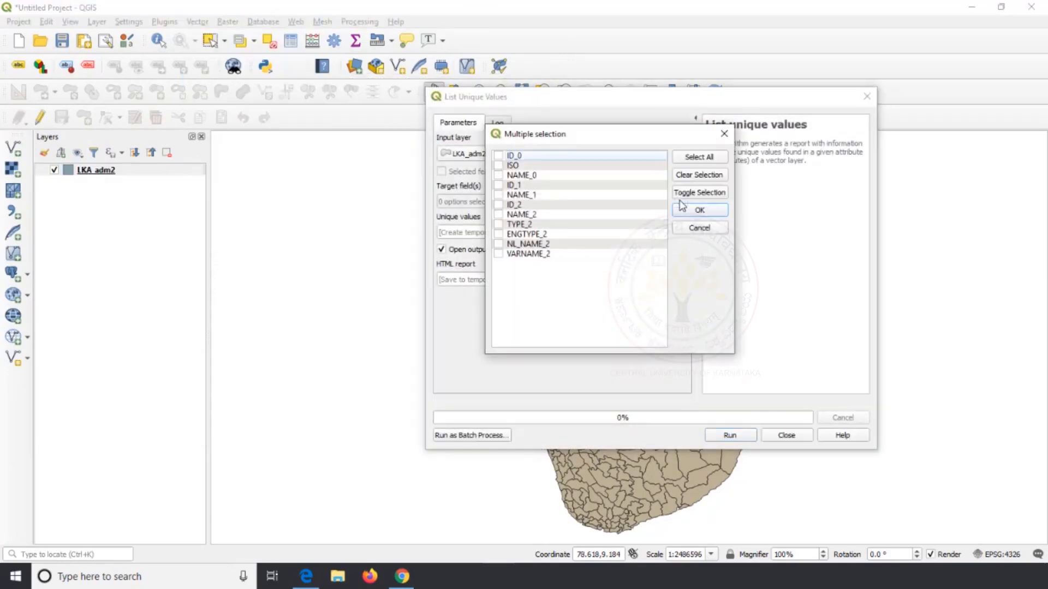
pyautogui.click(499, 195)
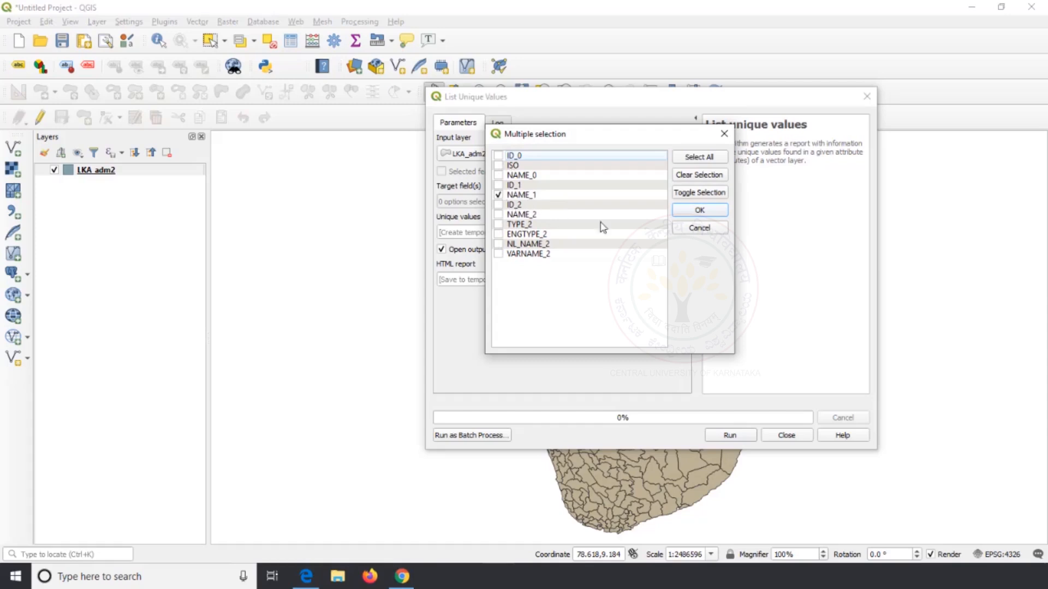
pyautogui.click(693, 210)
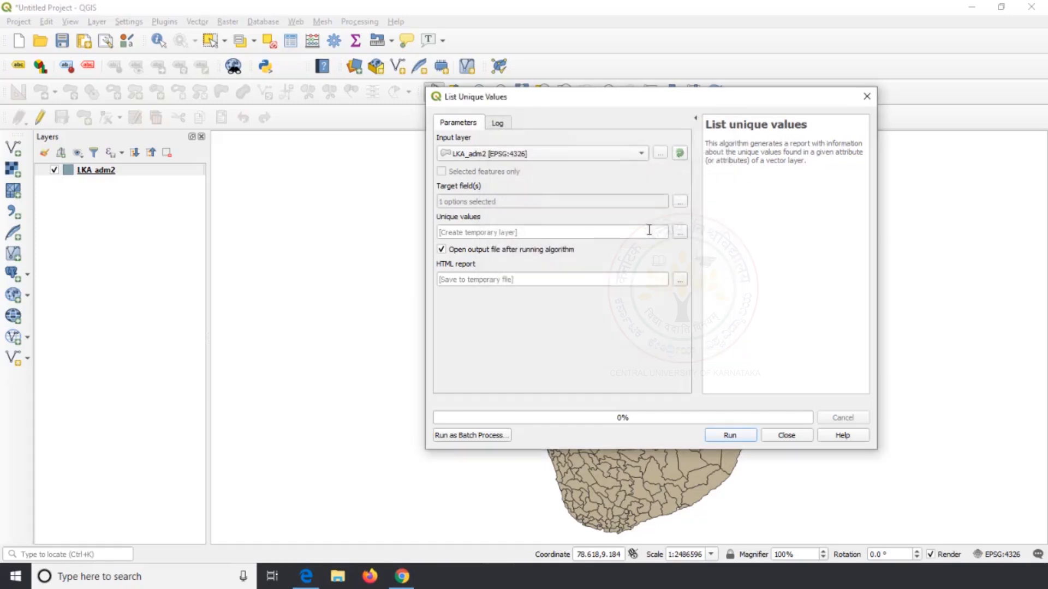
pyautogui.click(730, 435)
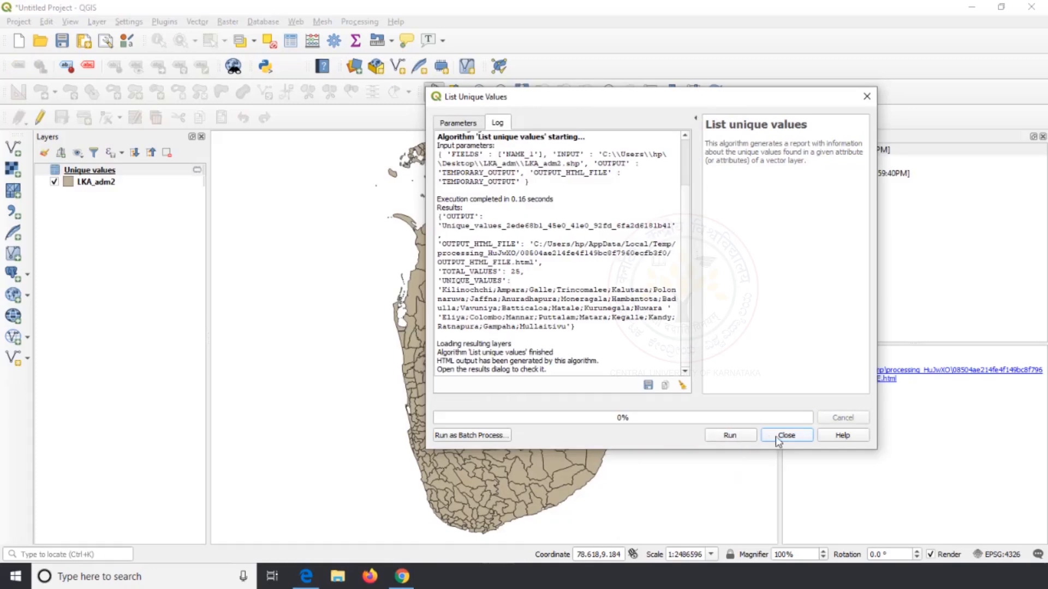
pyautogui.click(783, 437)
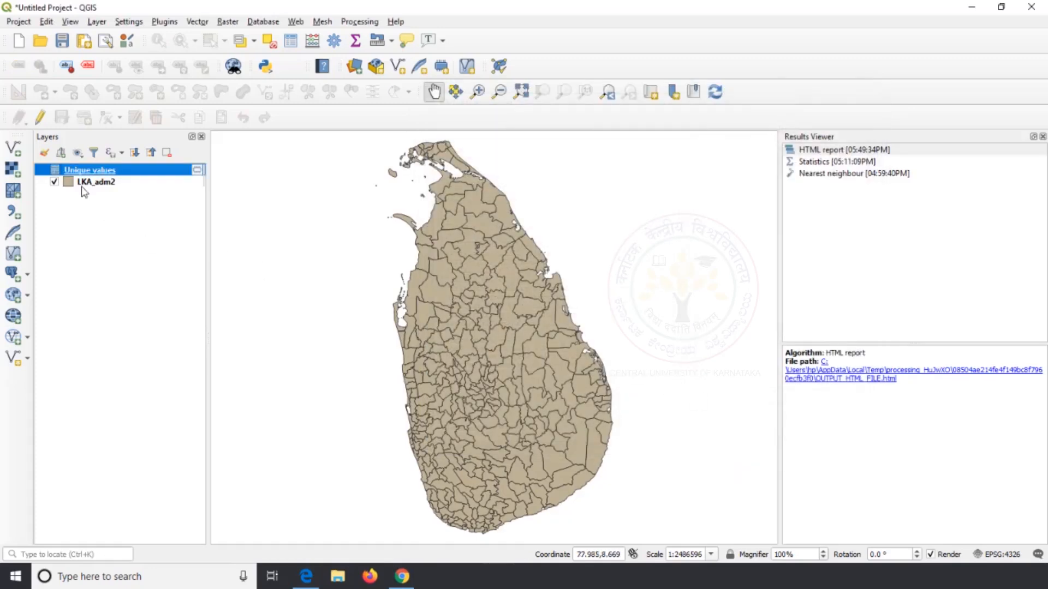
# Review the NAME_1 entries in the Unique values layer's attribute table, then close the table
pyautogui.rightClick(105, 174)
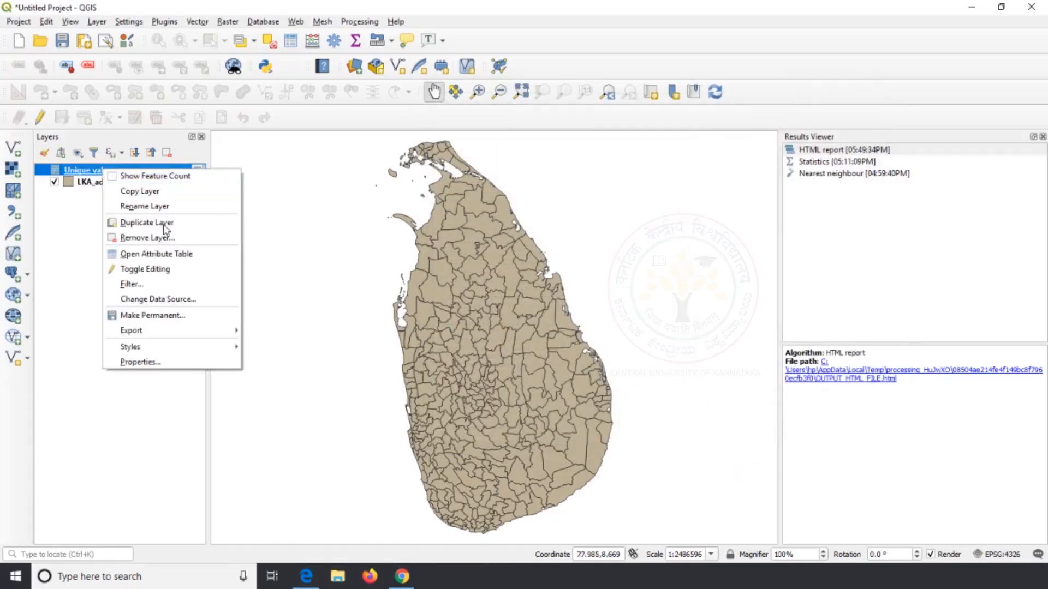
pyautogui.click(165, 256)
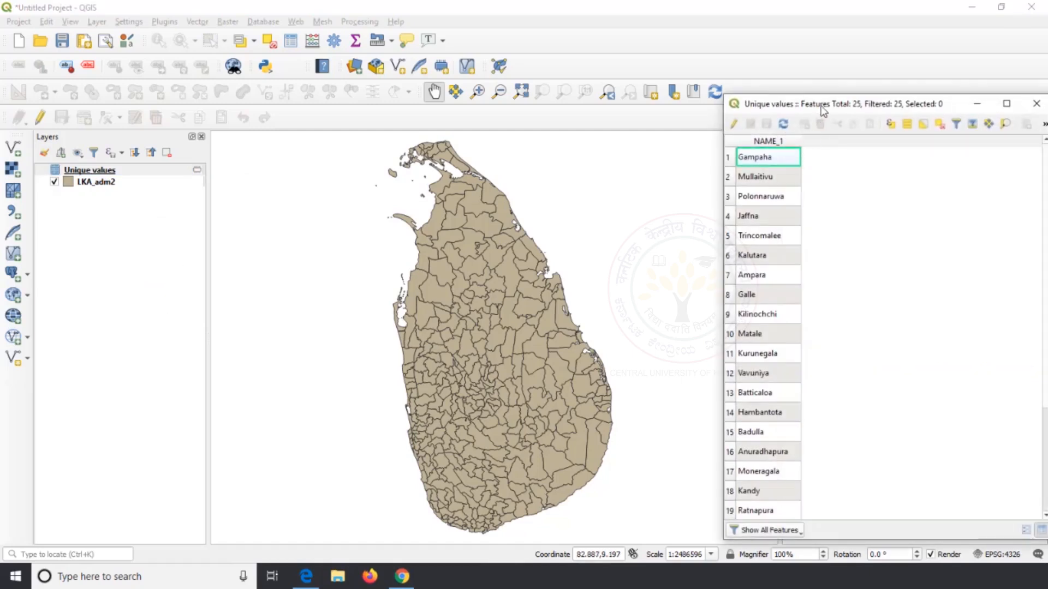
pyautogui.moveTo(823, 109); pyautogui.dragTo(372, 44)
pyautogui.scroll(-2, 375, 147)
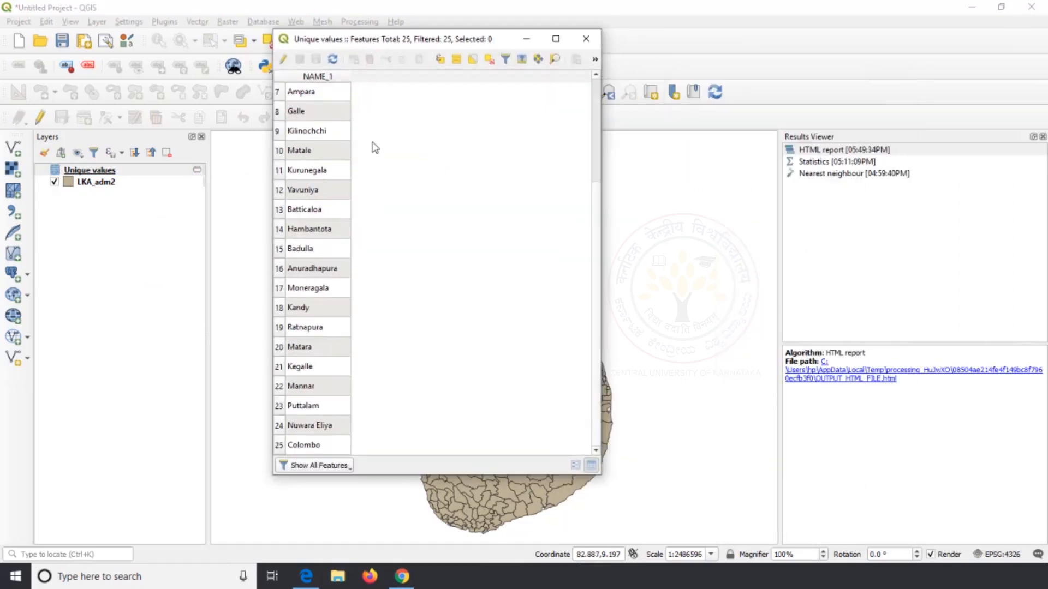
pyautogui.scroll(2, 374, 147)
pyautogui.scroll(-2, 374, 148)
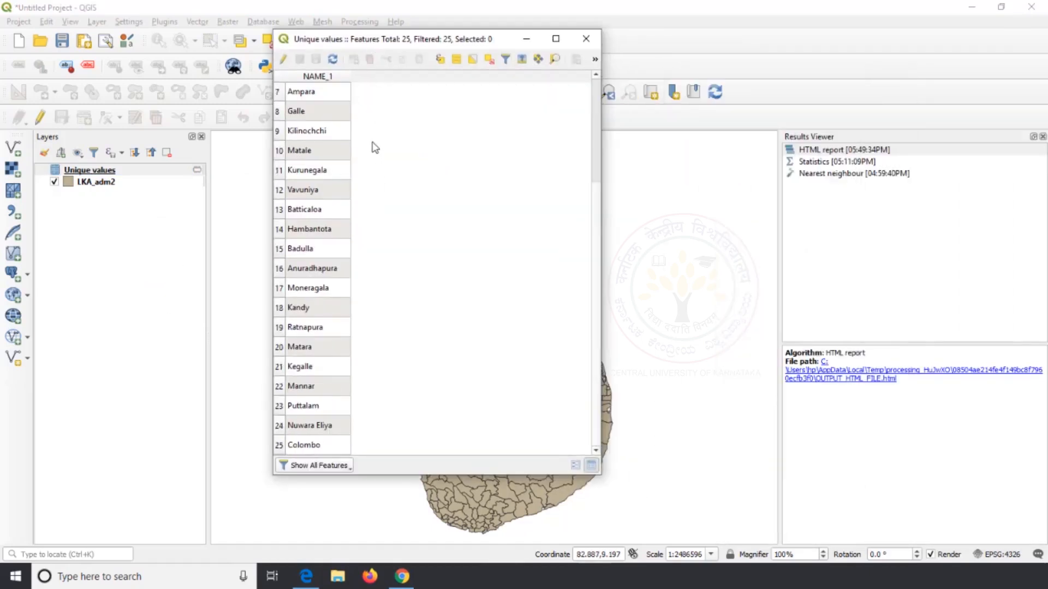
pyautogui.click(586, 40)
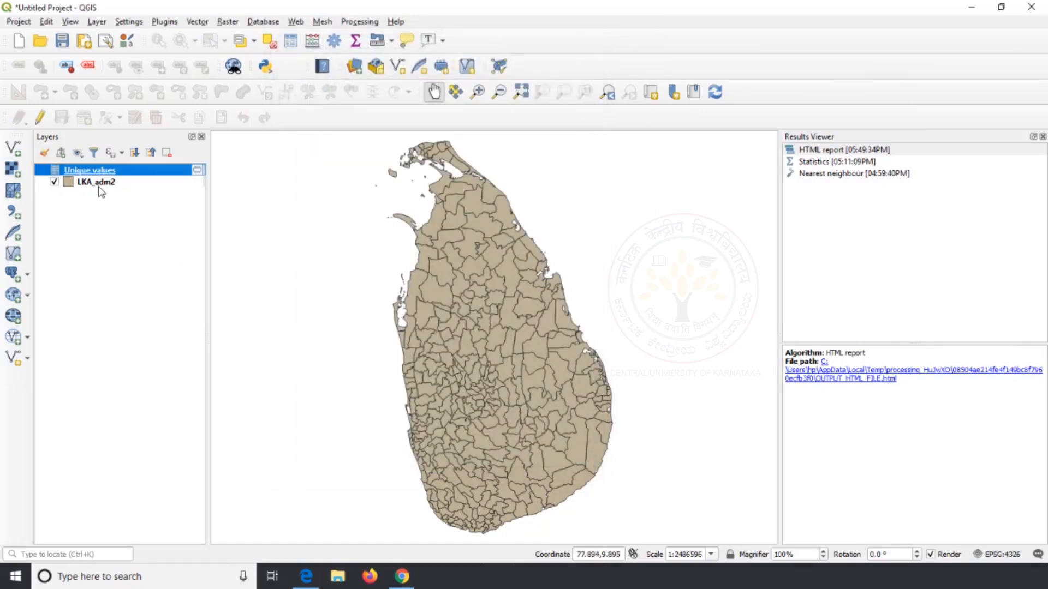
# View the HTML report of the unique values in the browser and highlight its list of names
pyautogui.click(839, 378)
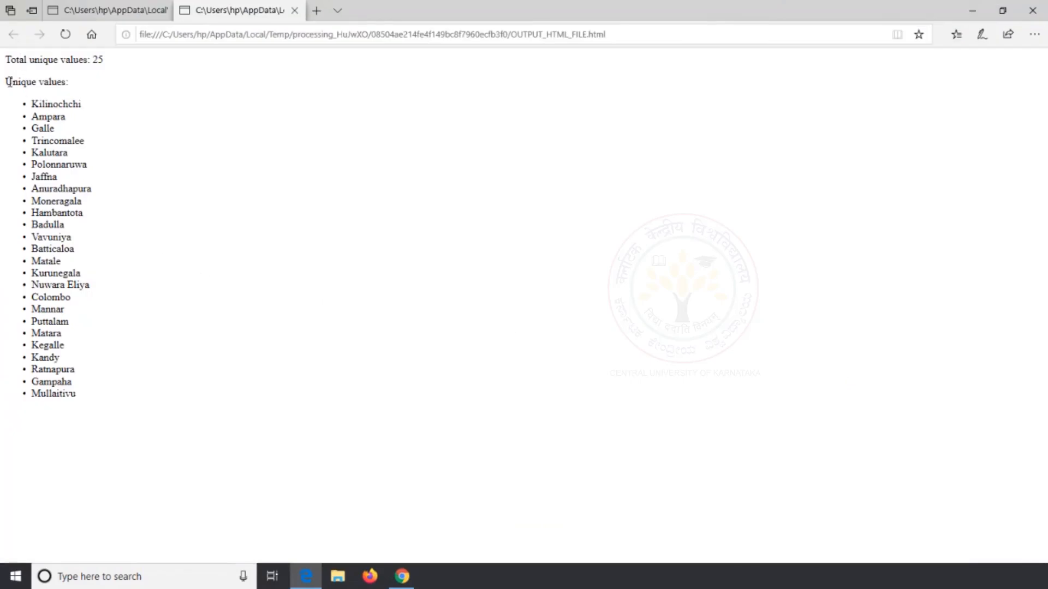
pyautogui.moveTo(8, 82); pyautogui.dragTo(72, 434)
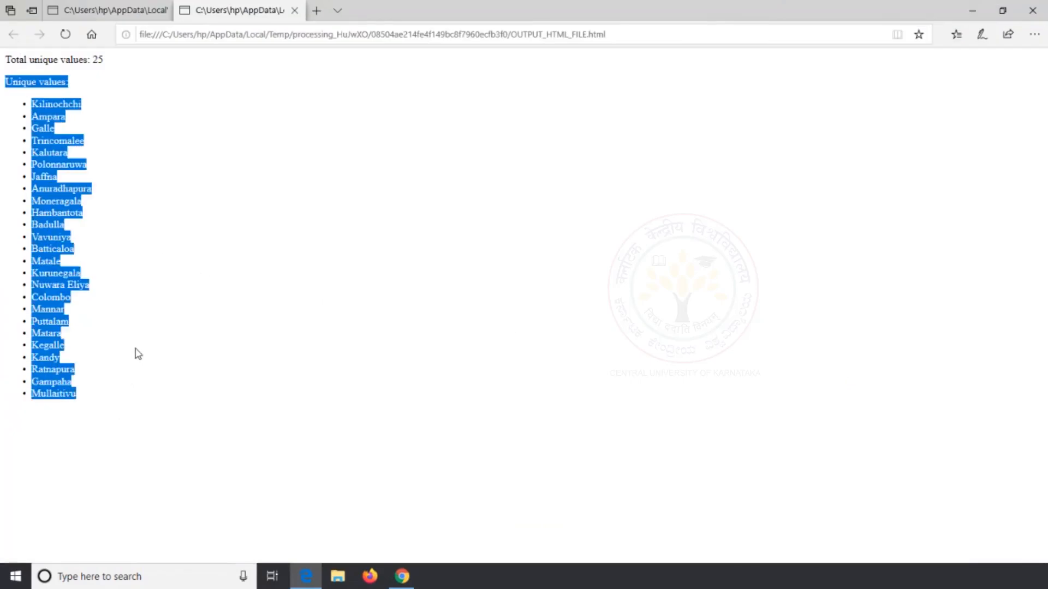